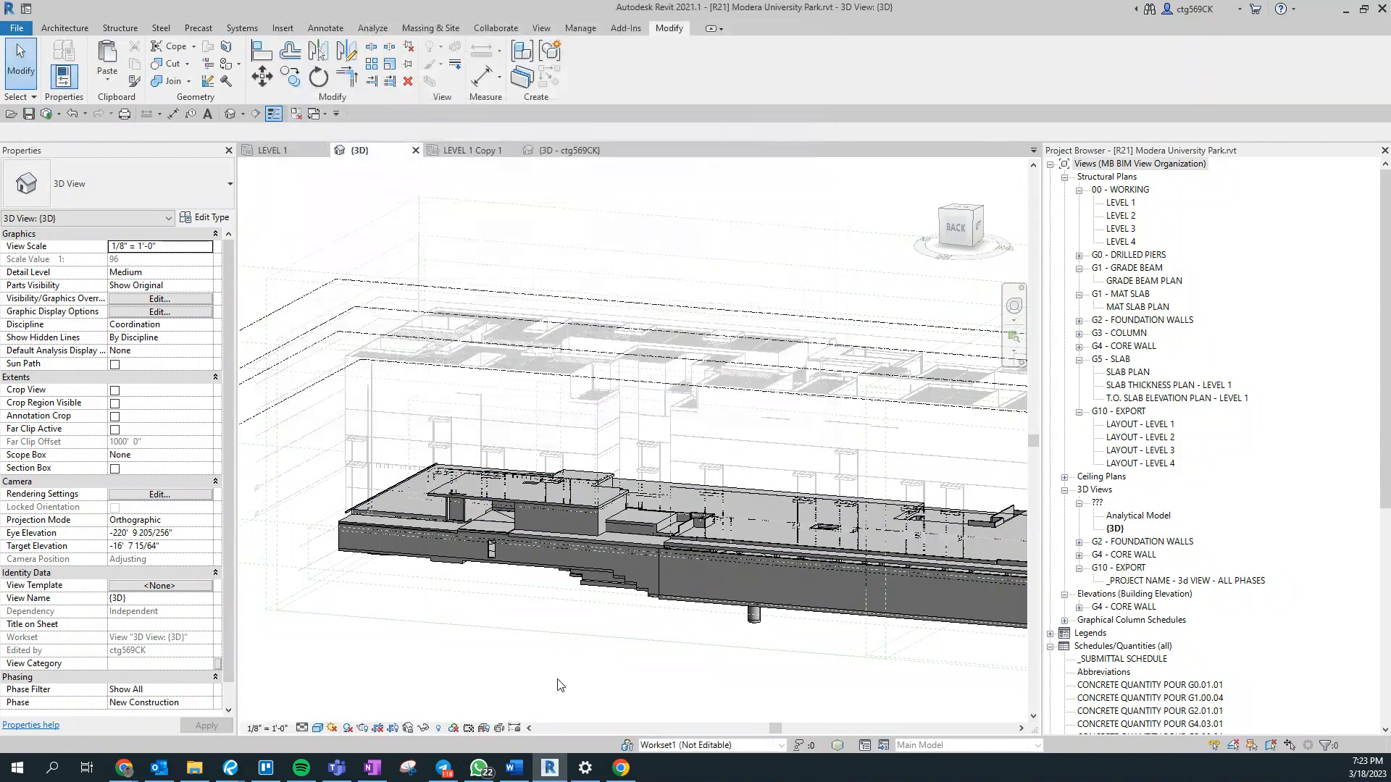
# - Hide the remaining linked Revit model in the {3D} view through the Visibility/Graphic Overrides and apply the change
pyautogui.scroll(3, 884, 540)
pyautogui.scroll(3, 662, 587)
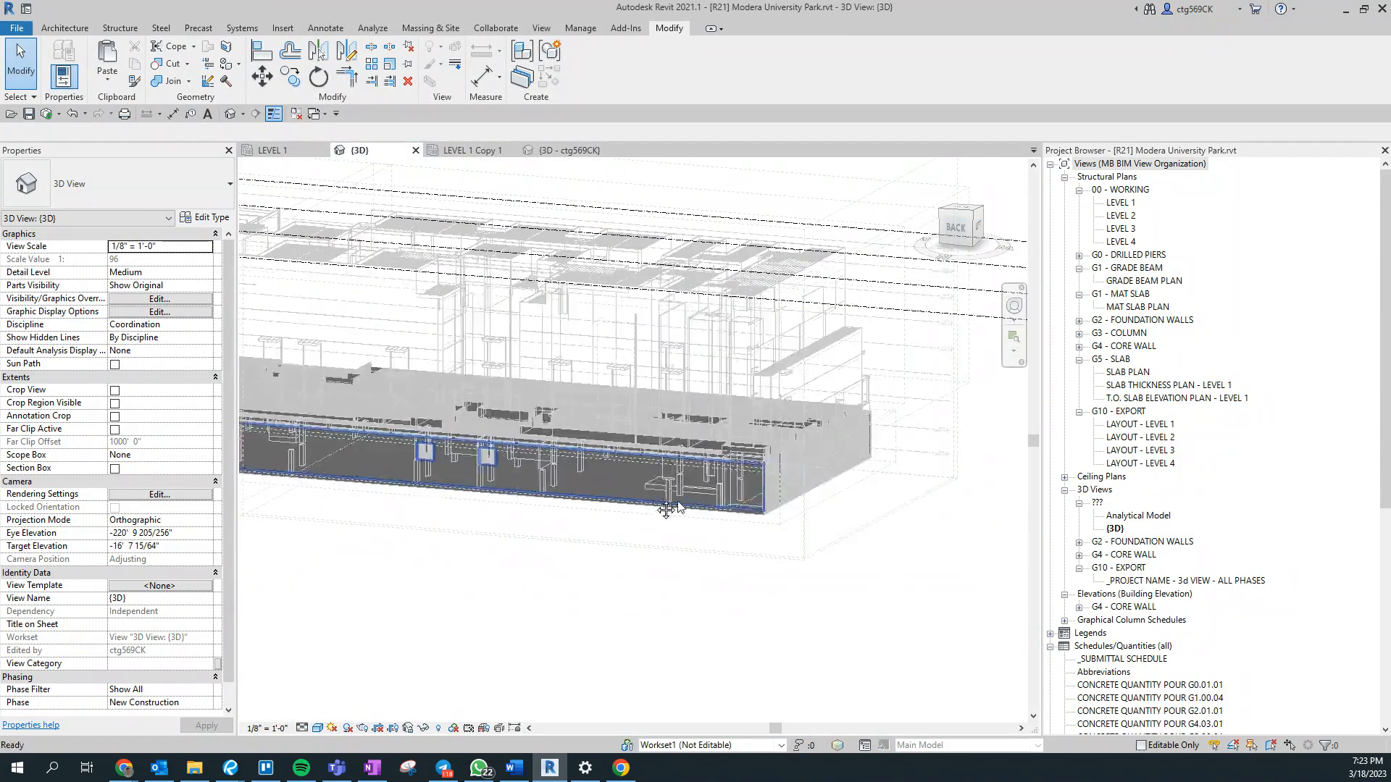
pyautogui.scroll(2, 685, 554)
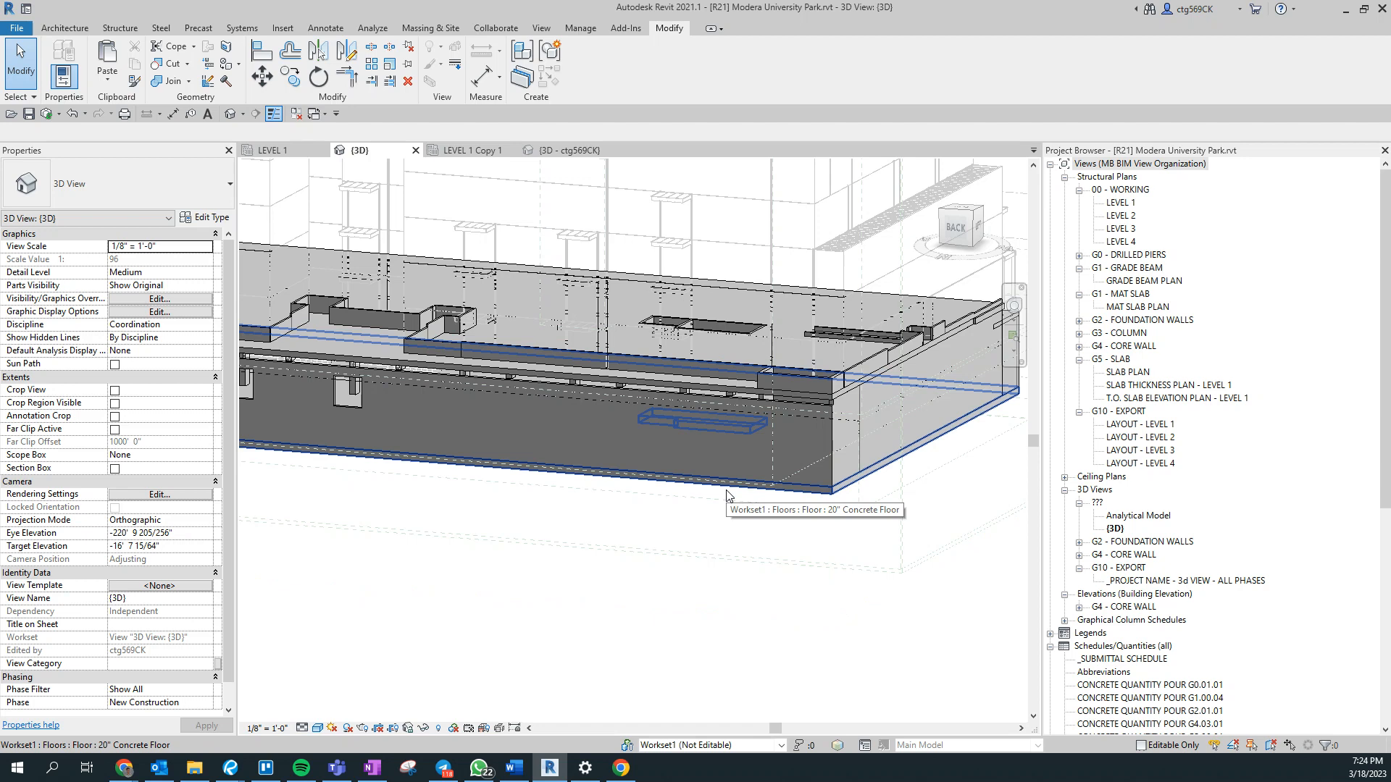
pyautogui.press('v')
pyautogui.press('g')
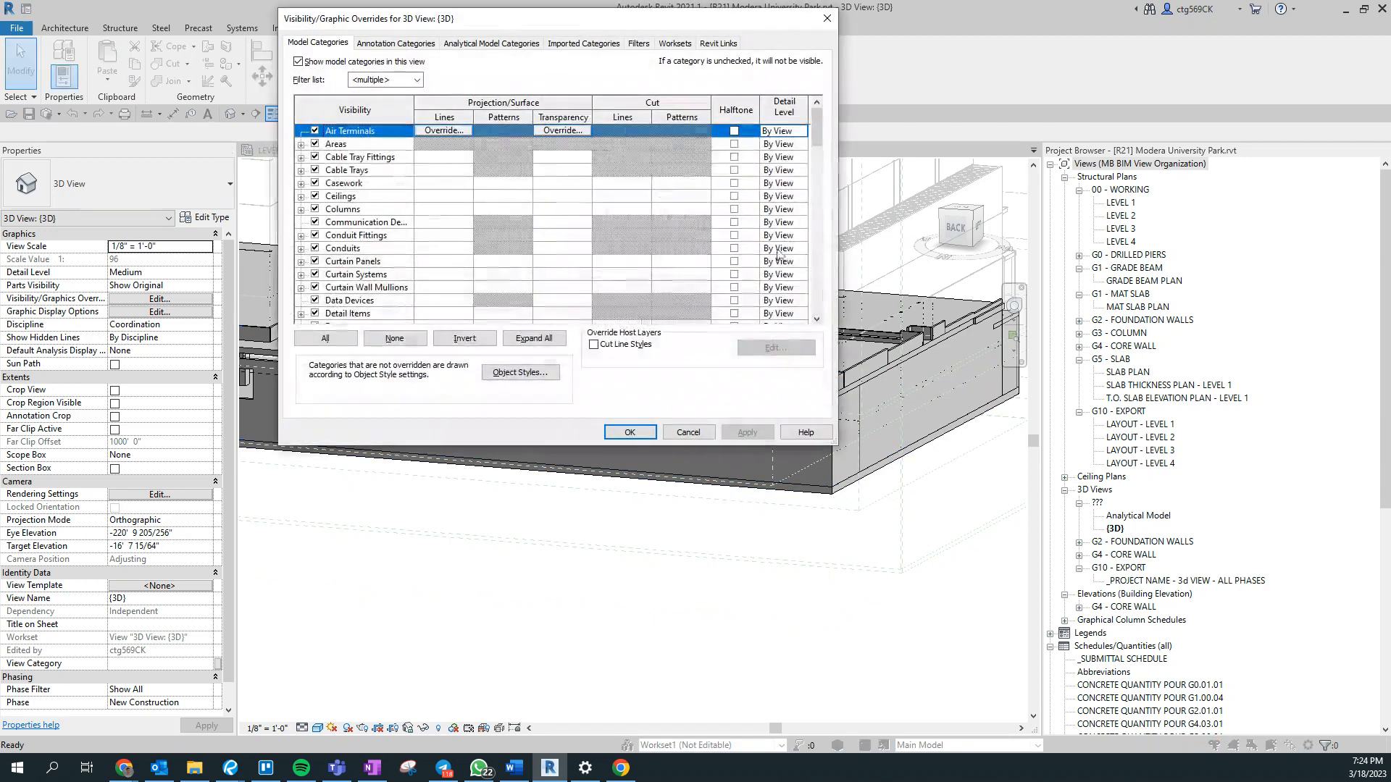
pyautogui.click(716, 45)
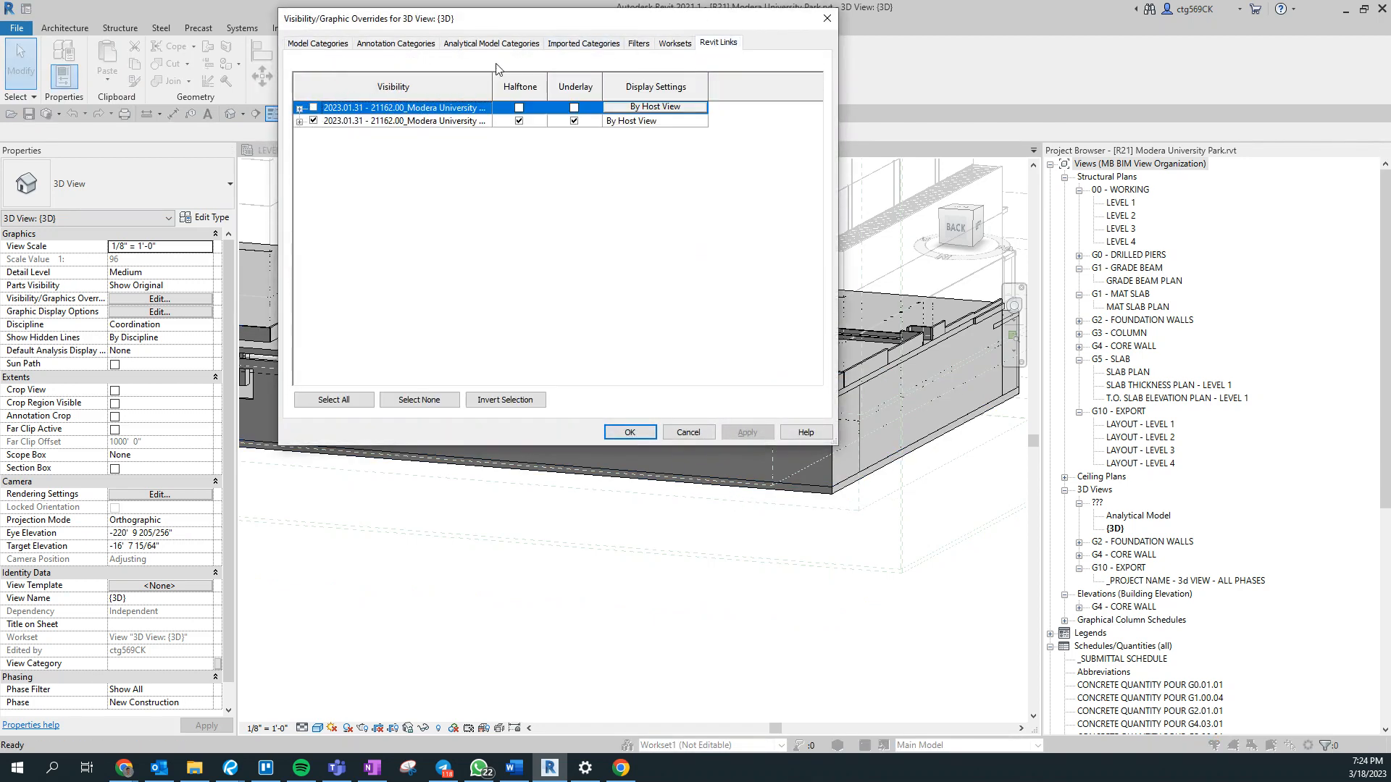
pyautogui.click(313, 120)
pyautogui.click(746, 432)
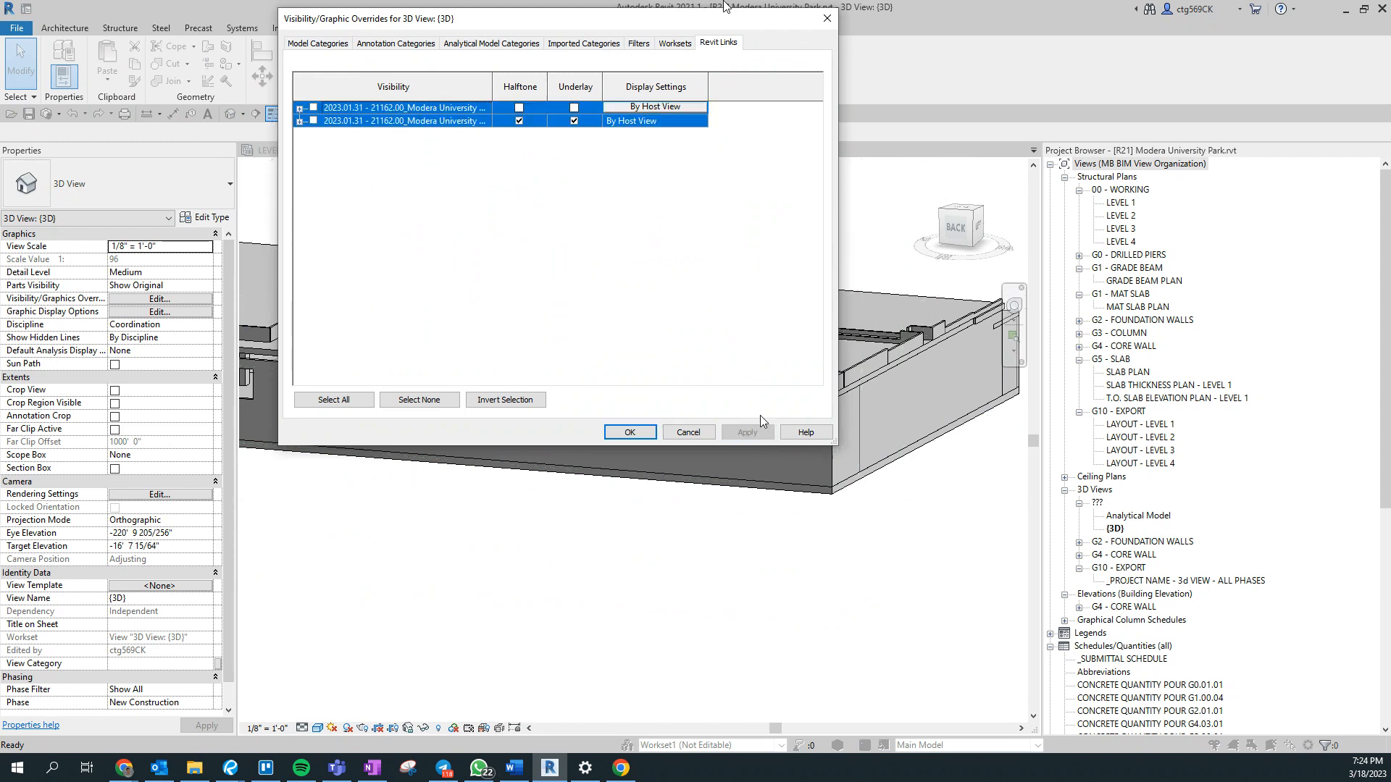
# - Review the full names of the view filters and the rule and categories of the "Pour_1 - Element Type = 5" filter
pyautogui.click(645, 45)
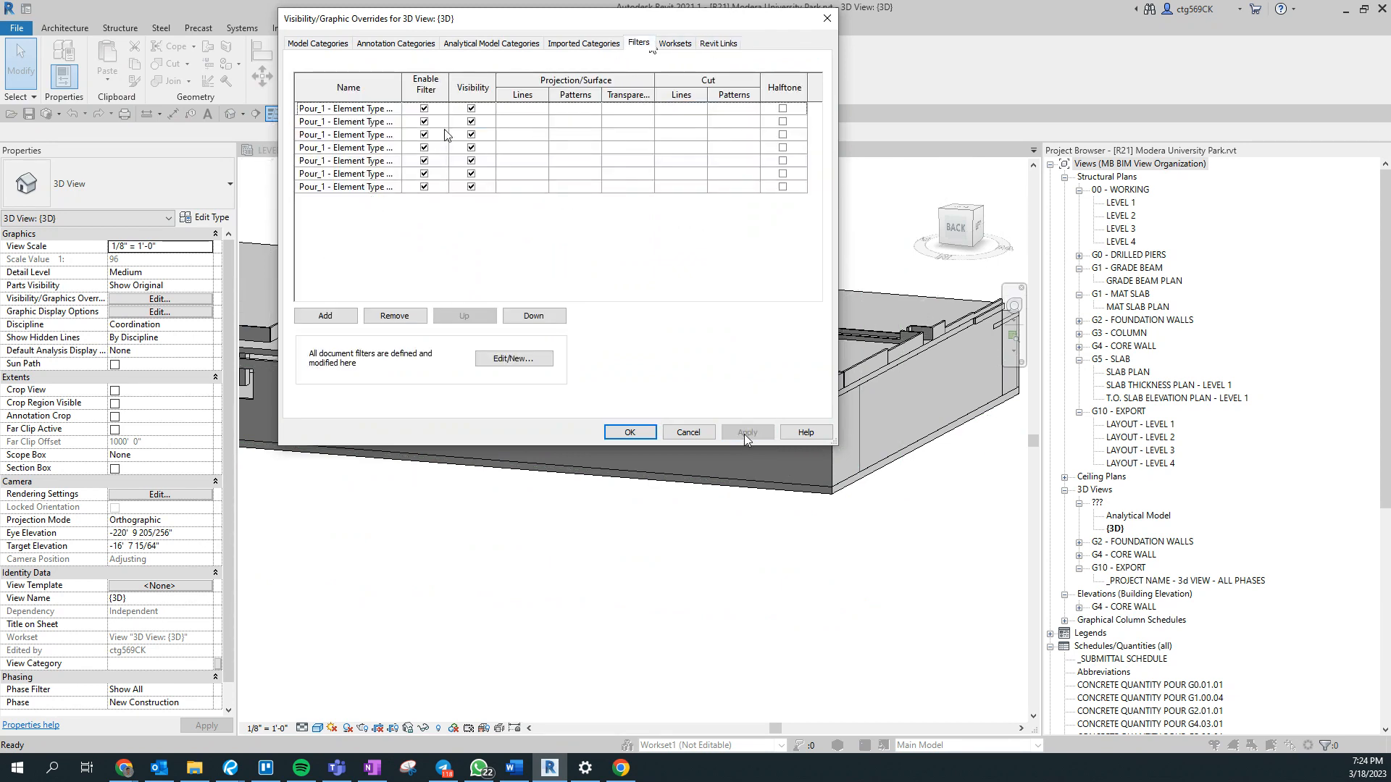
pyautogui.moveTo(399, 81); pyautogui.dragTo(480, 99)
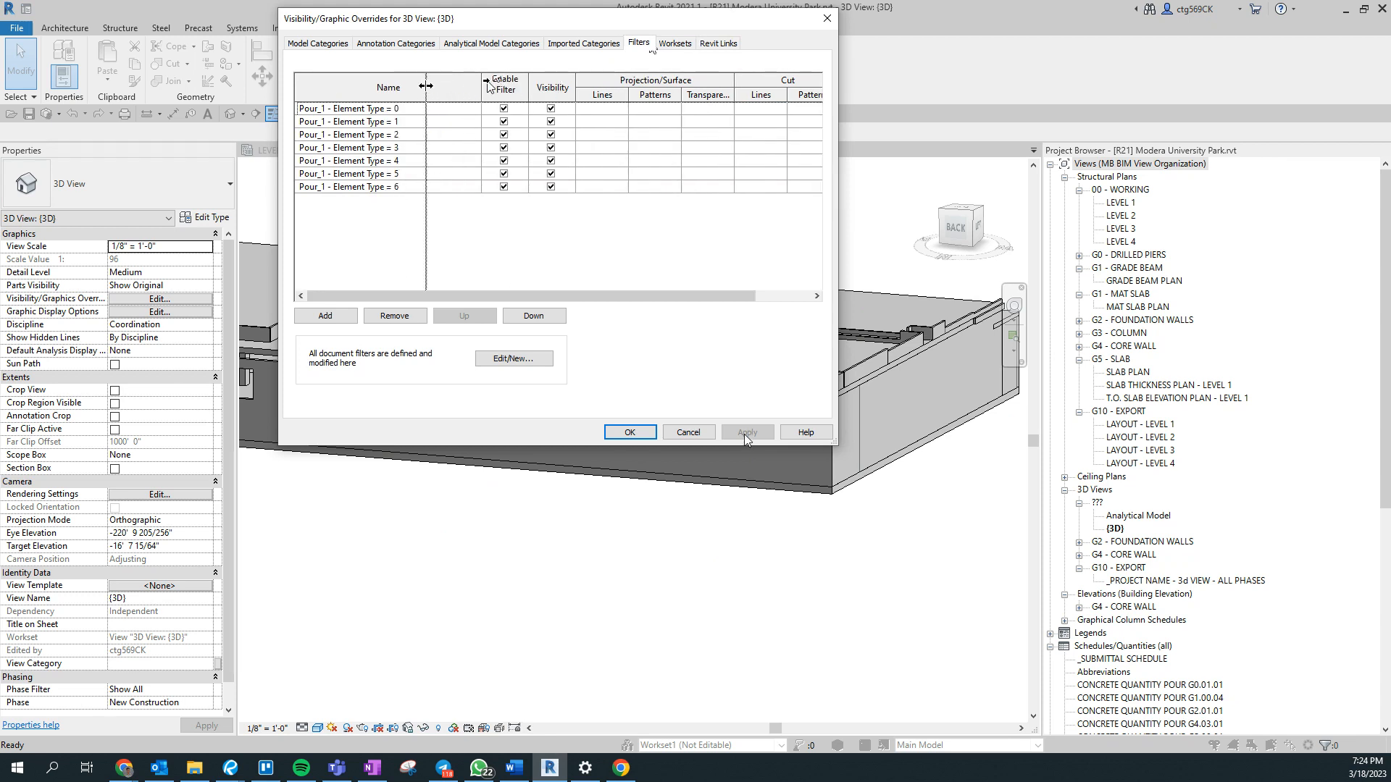
pyautogui.moveTo(483, 86); pyautogui.dragTo(420, 87)
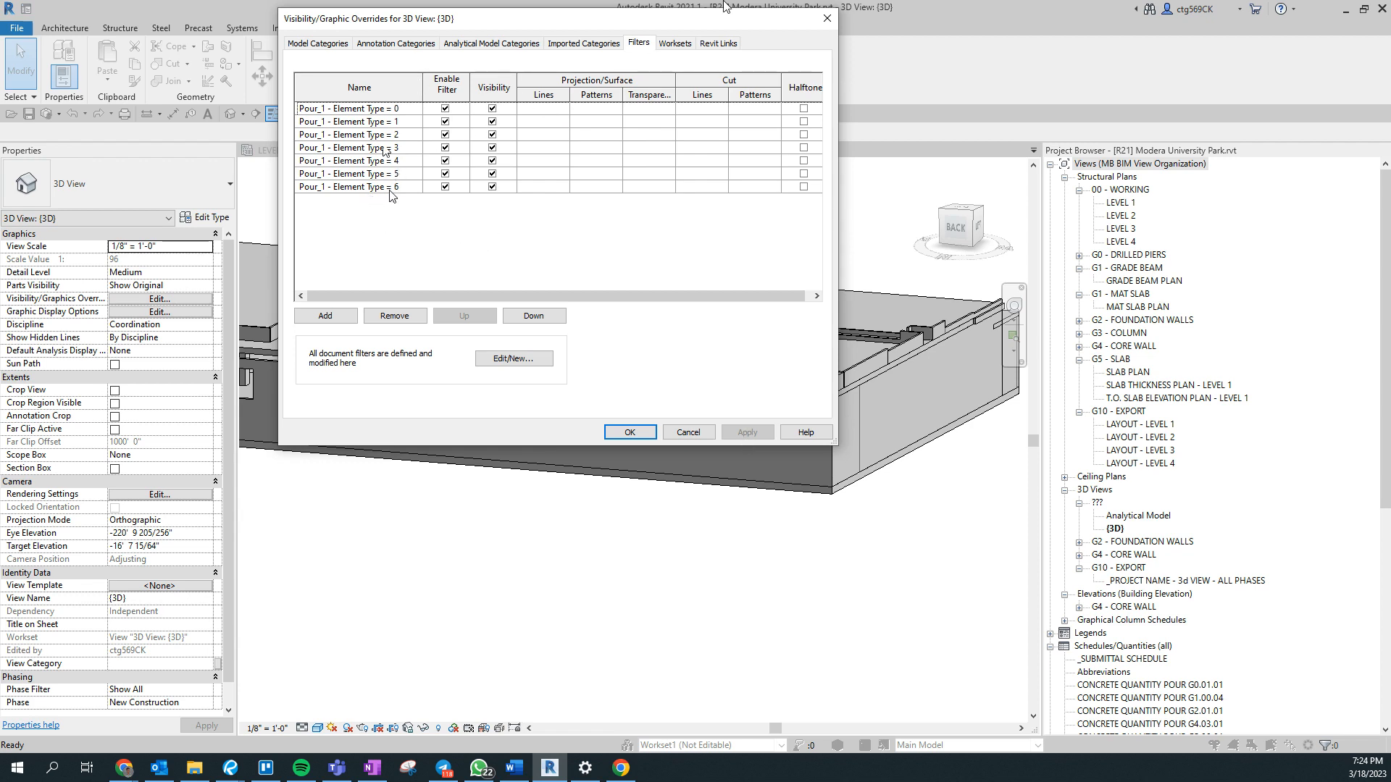
pyautogui.click(355, 160)
pyautogui.click(514, 359)
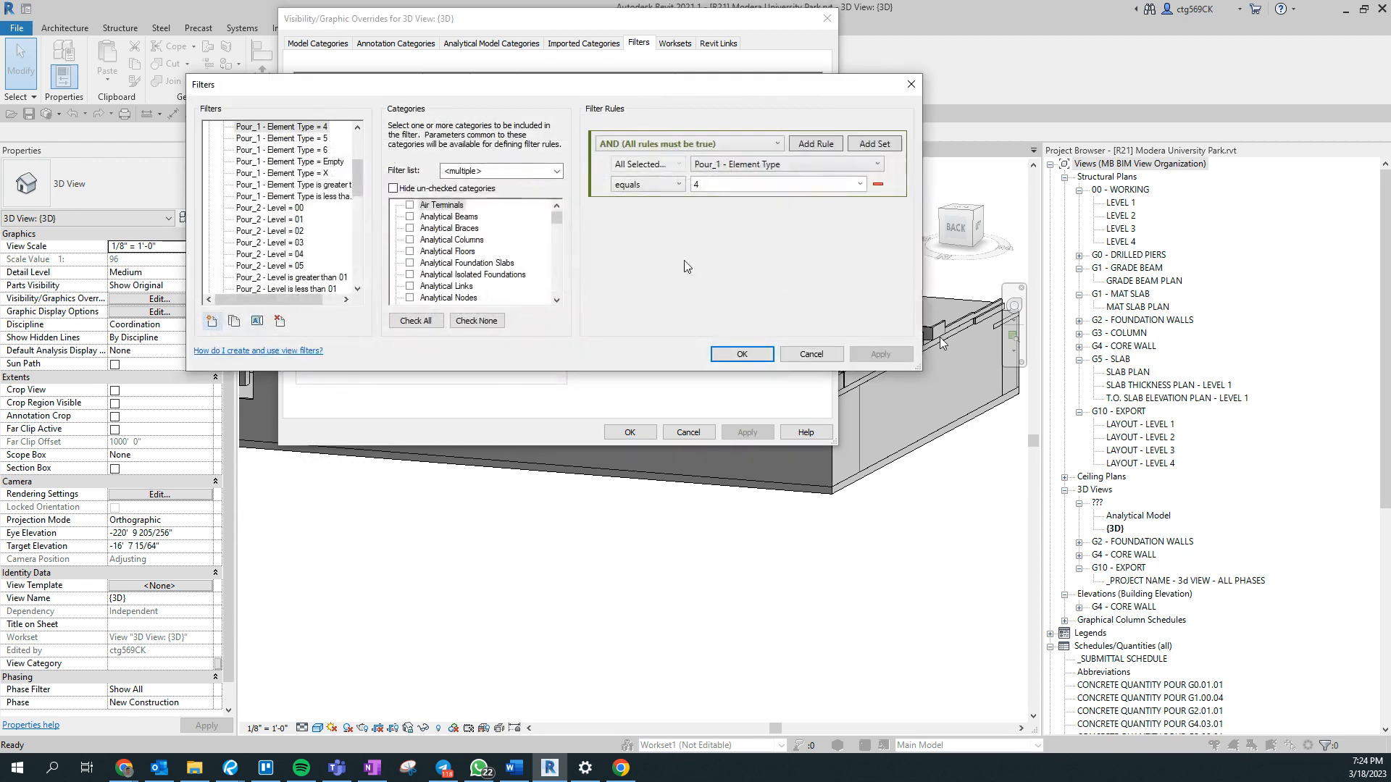
pyautogui.click(307, 186)
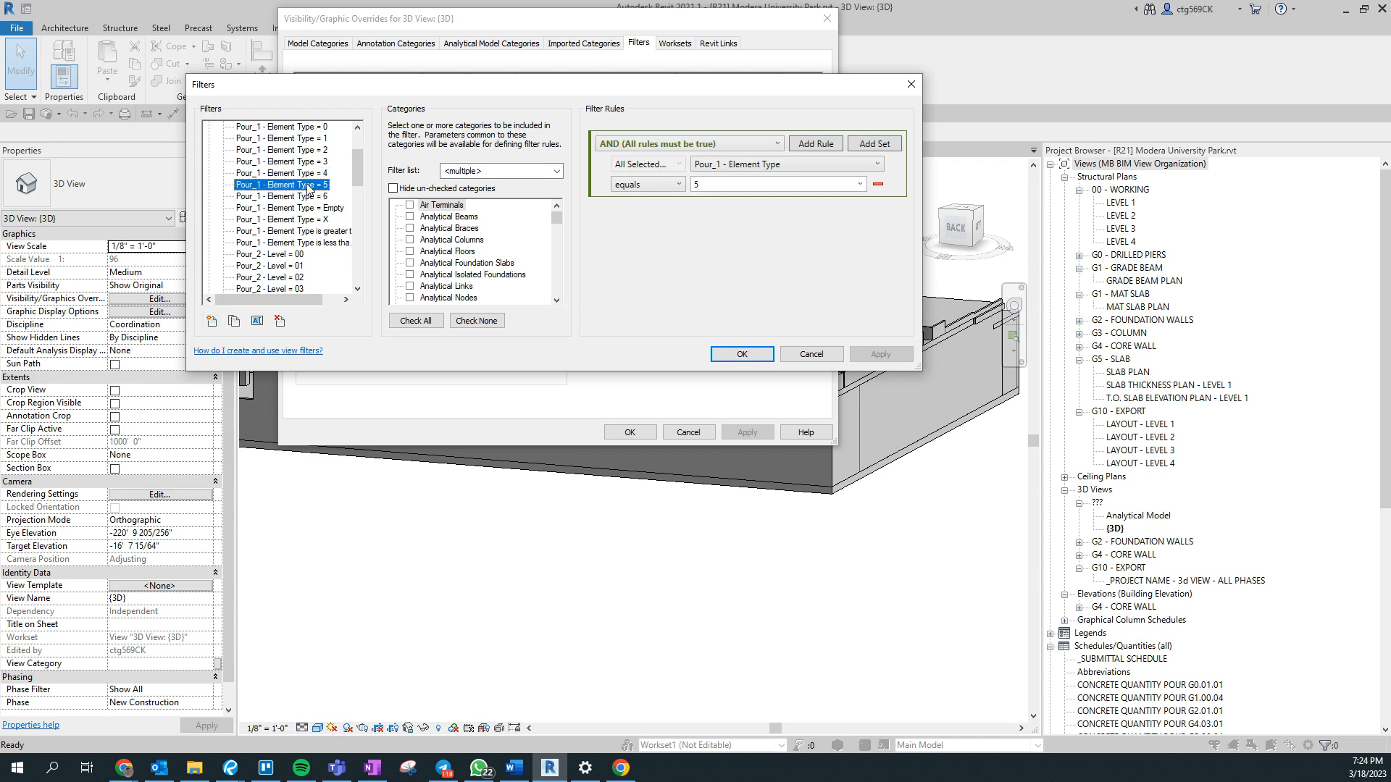
pyautogui.scroll(-2, 438, 290)
pyautogui.click(462, 289)
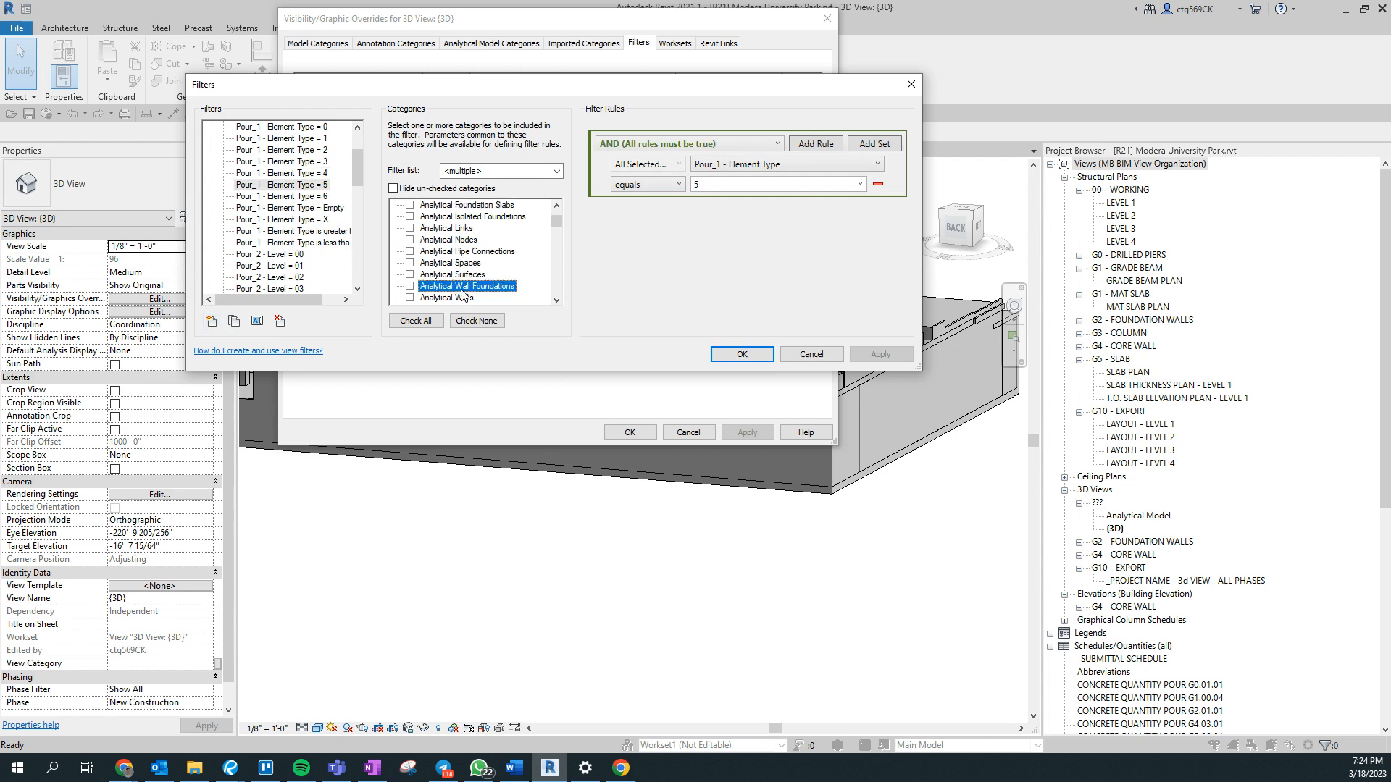
pyautogui.scroll(-2, 461, 290)
pyautogui.scroll(1, 461, 287)
pyautogui.press('f')
pyautogui.scroll(-3, 397, 284)
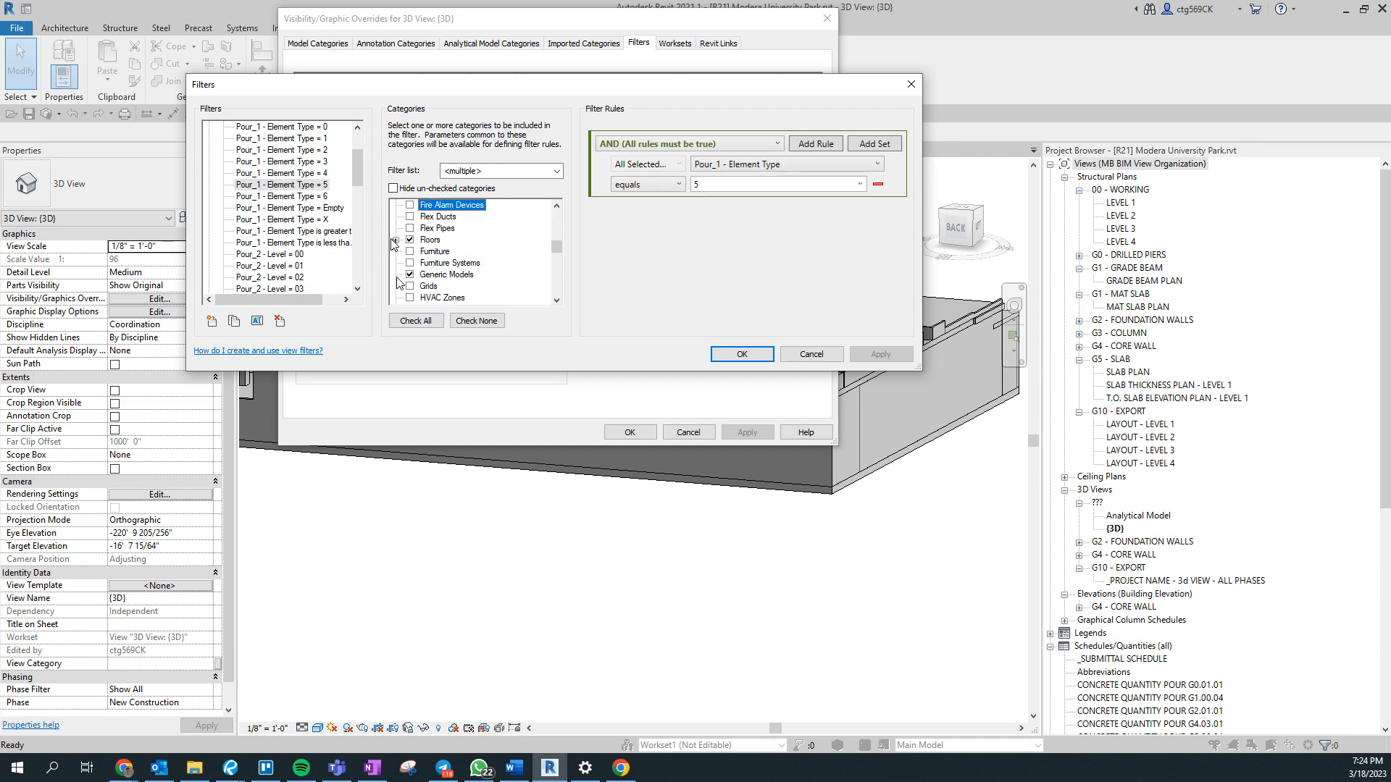
# - Try to change the Slab Edges category inclusion in the "Pour_1 - Element Type = 5" filter
pyautogui.click(424, 251)
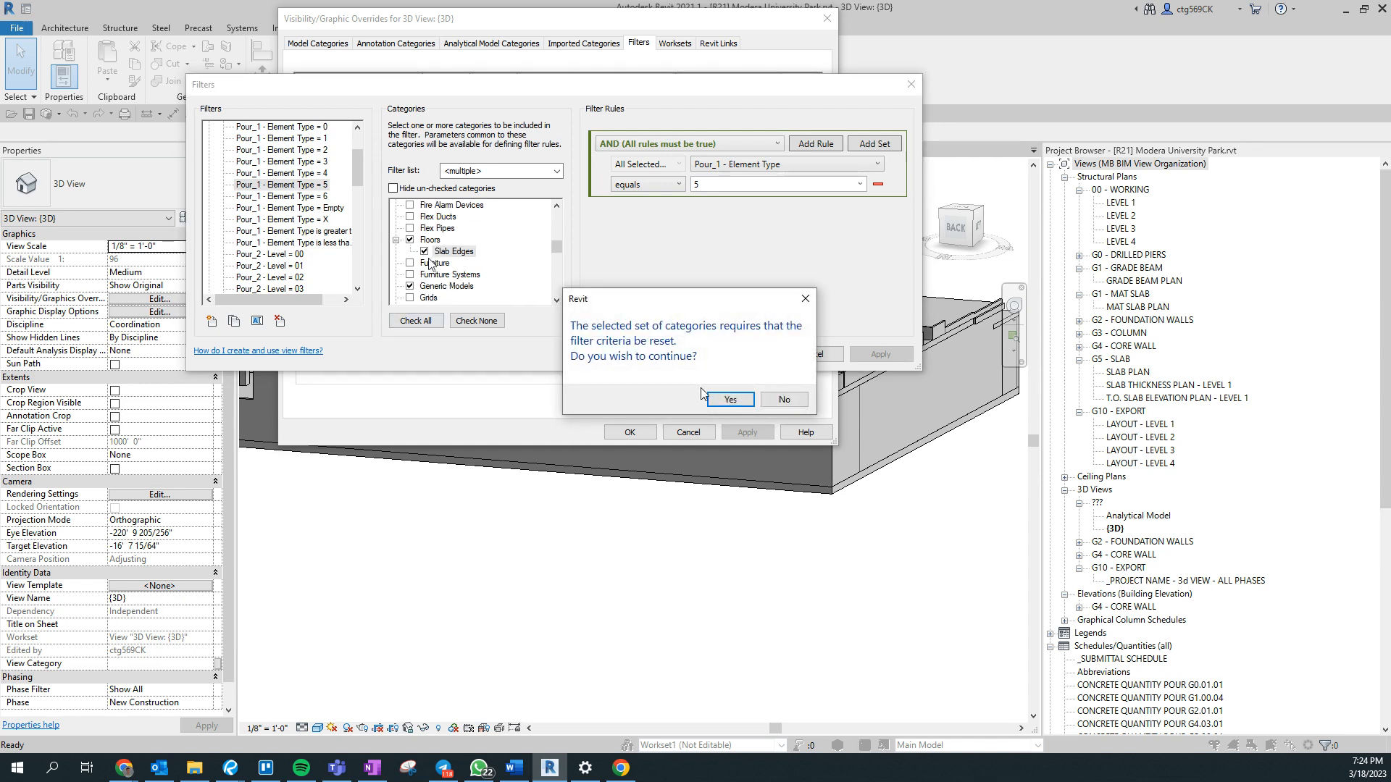
pyautogui.click(730, 400)
pyautogui.click(772, 353)
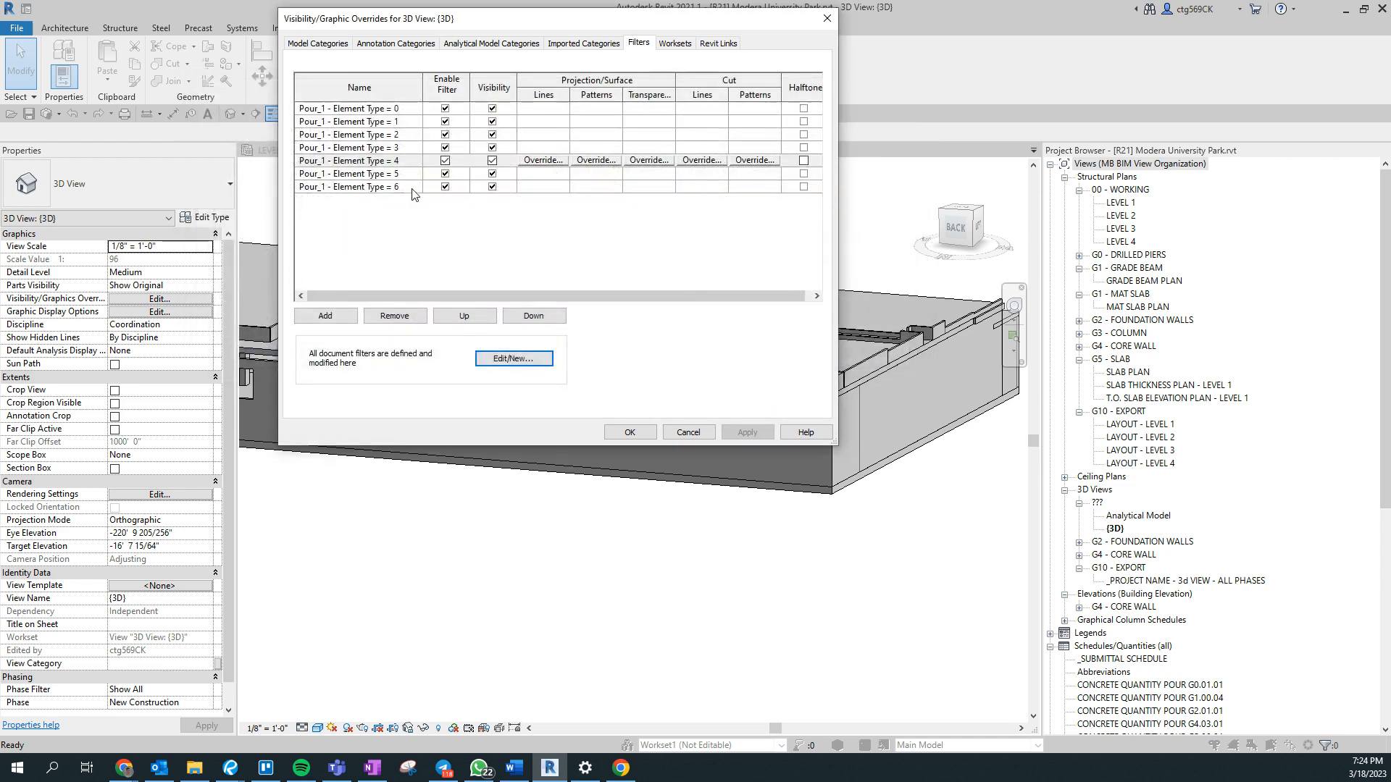
# - Turn off the visibility of all seven Pour_1 filters, Element Type = 0 through 6, and accept the view overrides
pyautogui.click(363, 188)
pyautogui.click(395, 110)
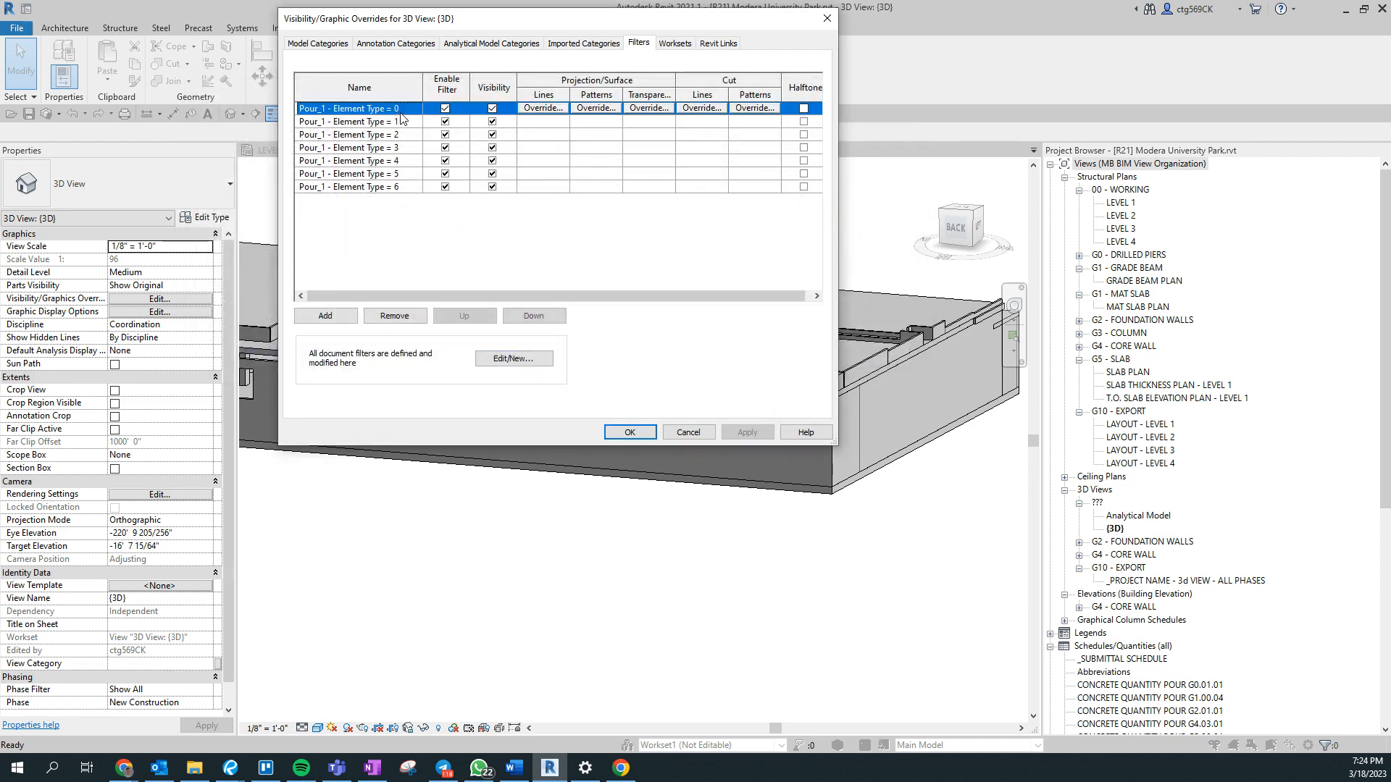
pyautogui.click(493, 108)
pyautogui.click(492, 121)
pyautogui.click(493, 134)
pyautogui.click(493, 147)
pyautogui.click(493, 160)
pyautogui.click(493, 173)
pyautogui.click(493, 186)
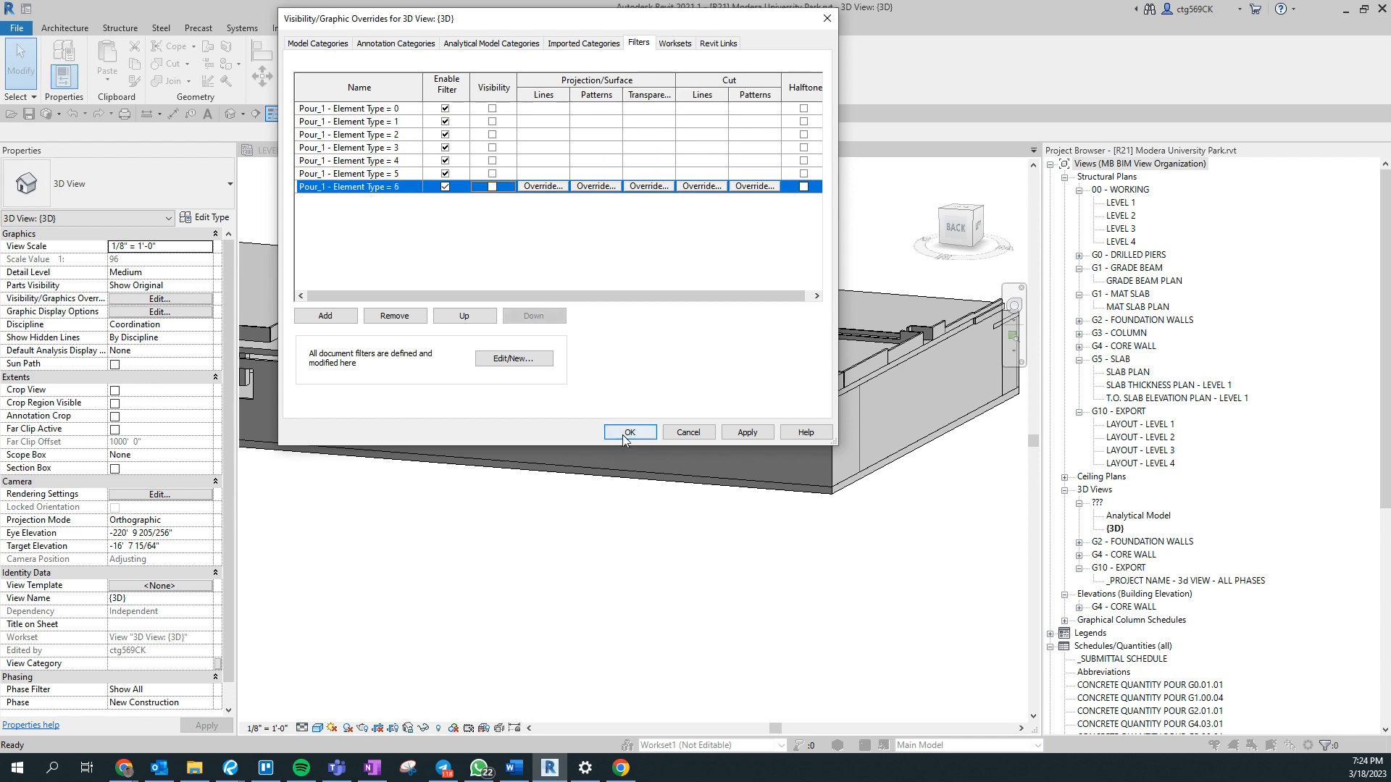
pyautogui.click(625, 434)
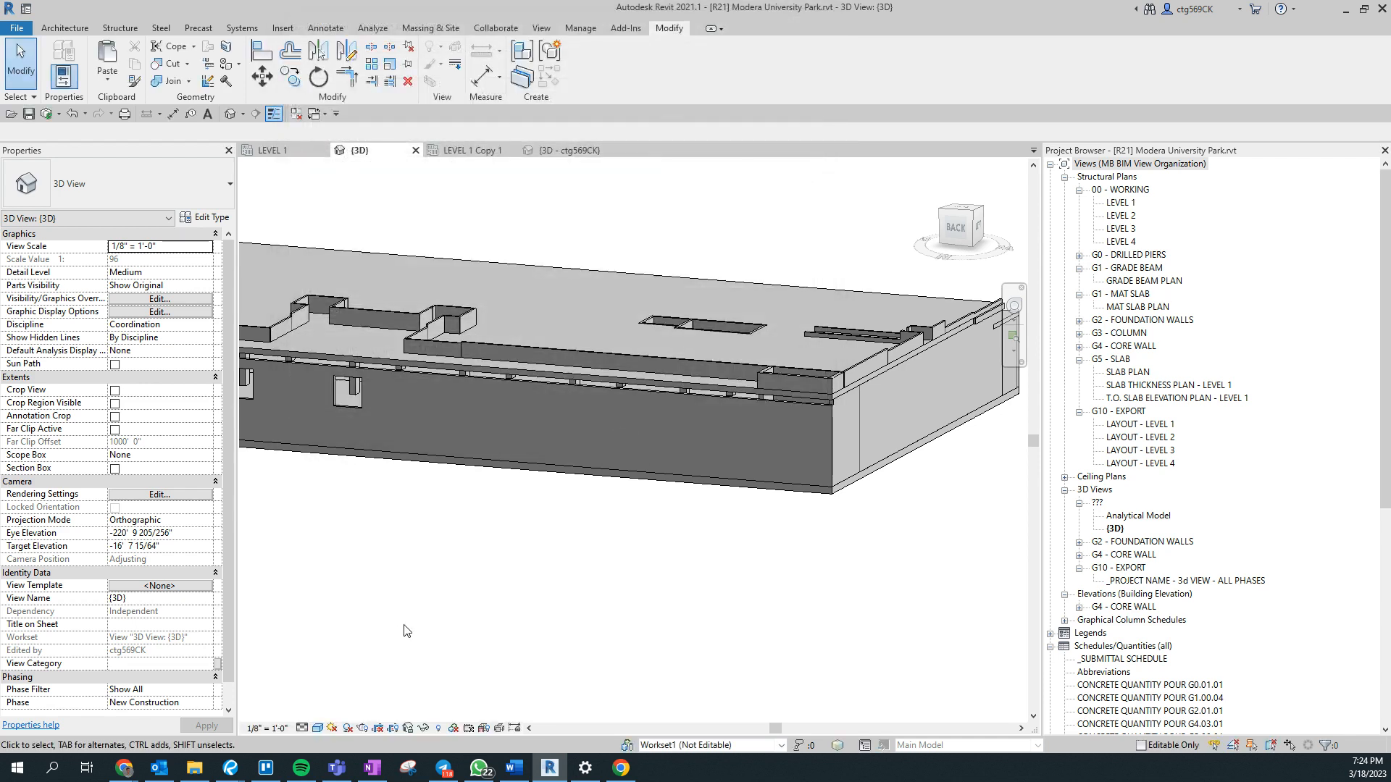
# - Select all 16" Concrete Floor instances visible in the view and set their Pour_1 - Element Type to 5
pyautogui.scroll(4, 668, 604)
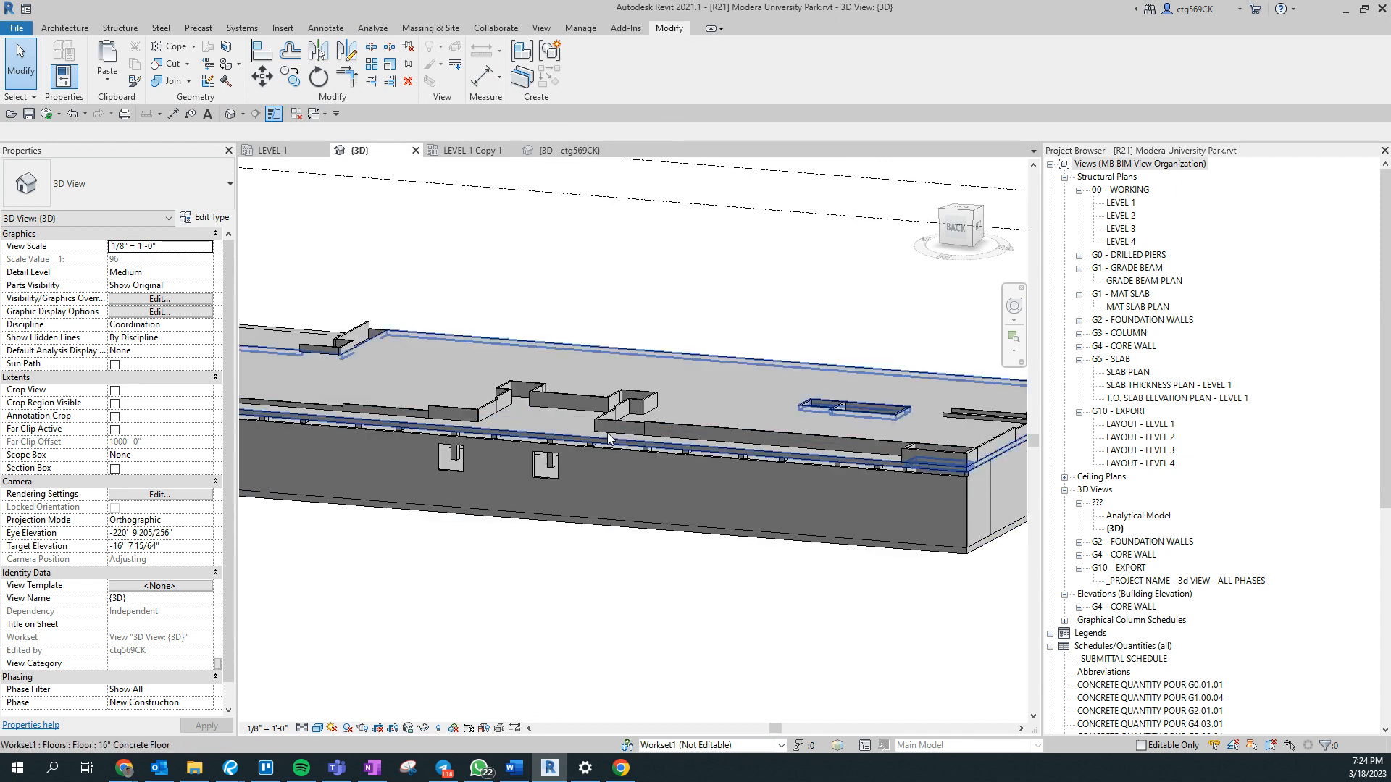
pyautogui.click(621, 433)
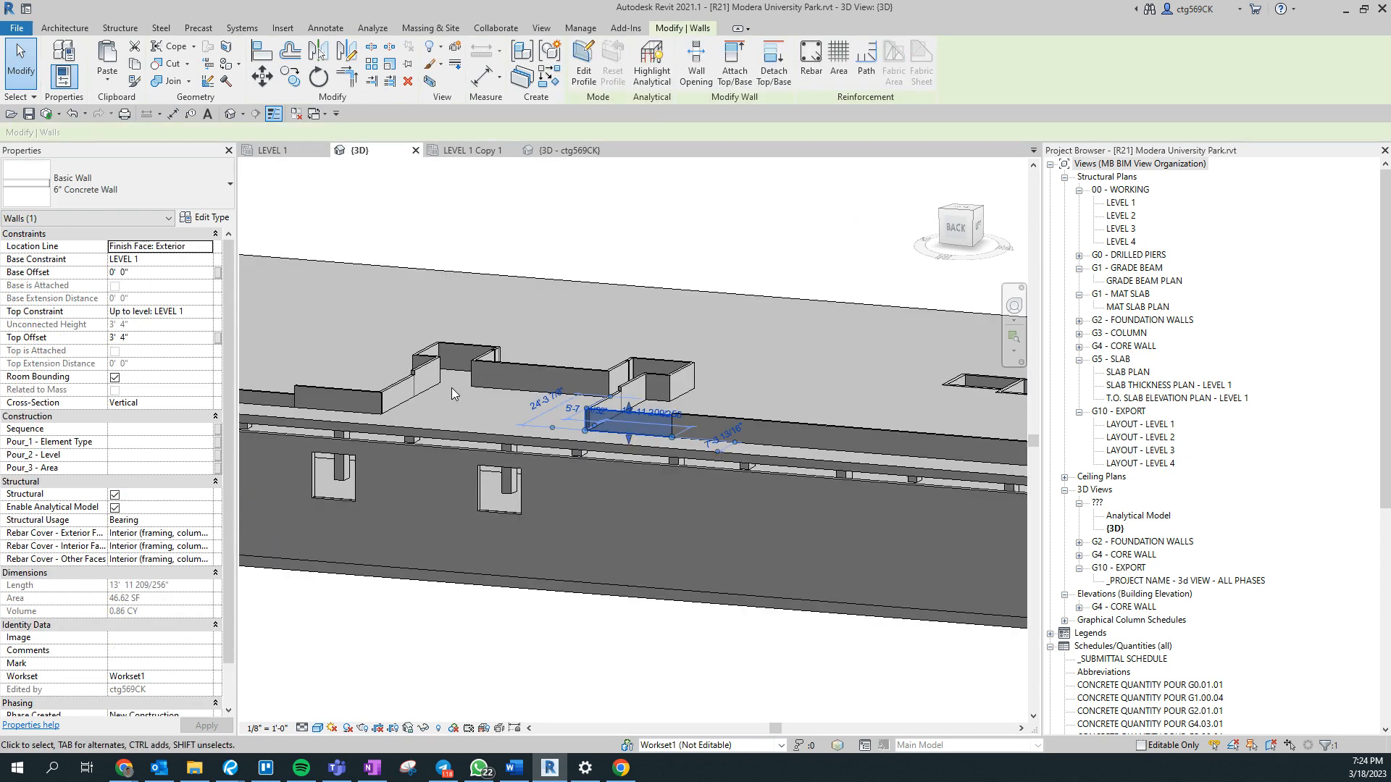
pyautogui.press('Escape')
pyautogui.scroll(3, 481, 332)
pyautogui.scroll(-4, 481, 332)
pyautogui.click(480, 394)
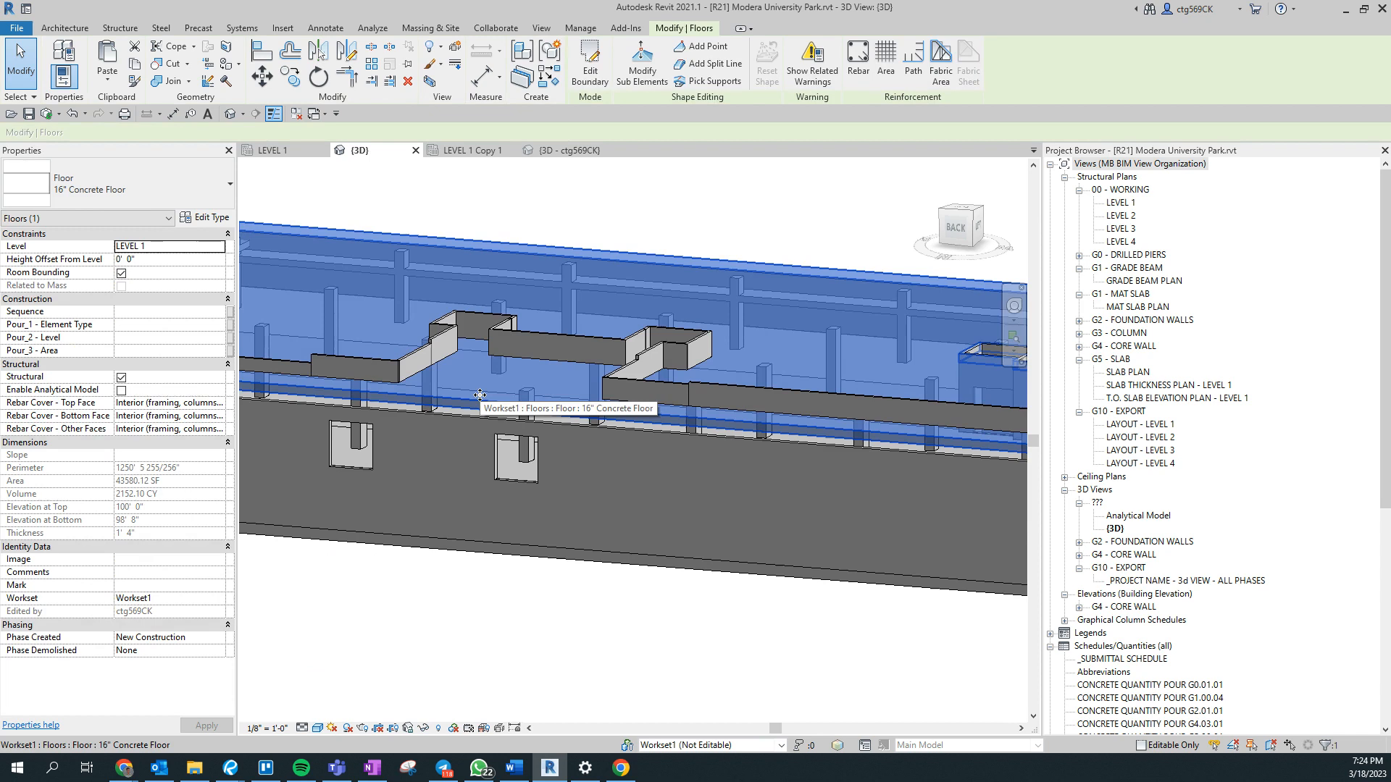
pyautogui.scroll(-1, 479, 395)
pyautogui.rightClick(481, 398)
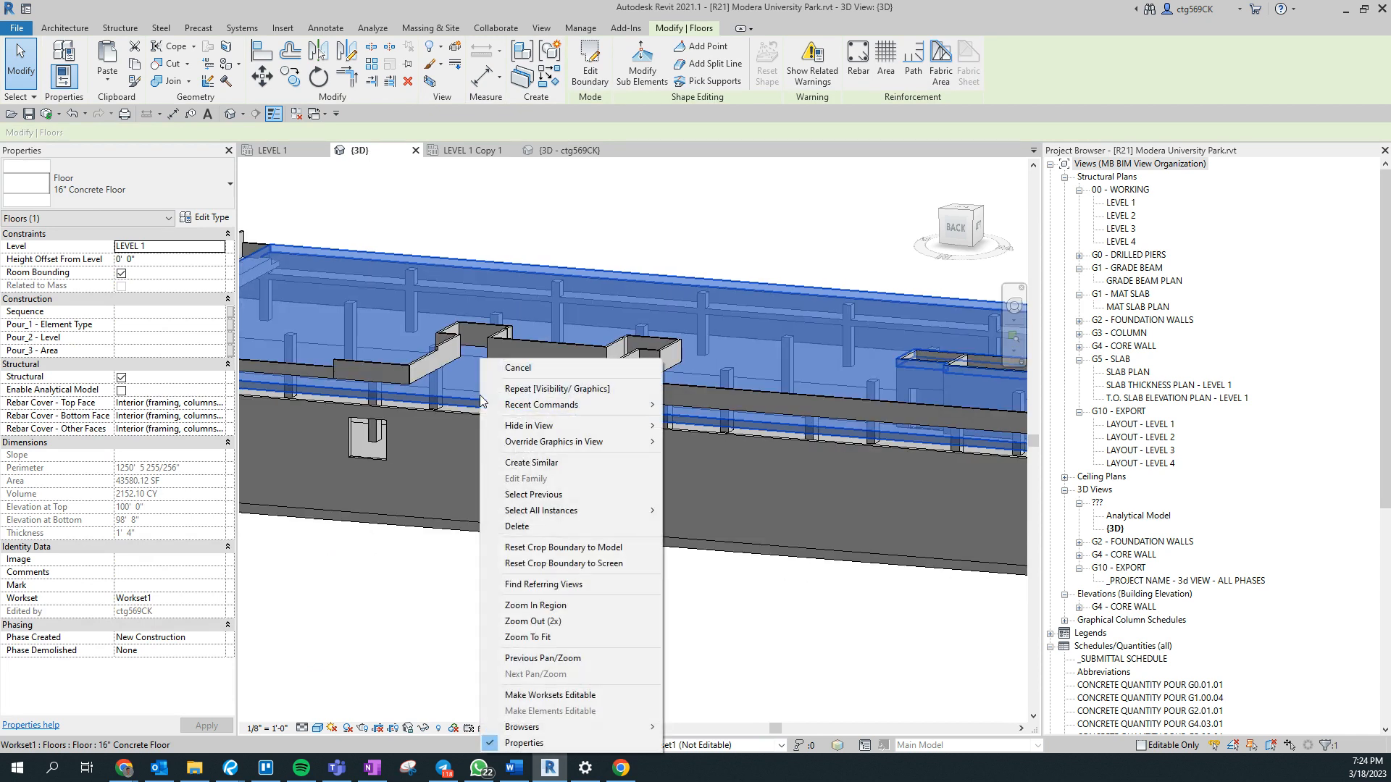
pyautogui.moveTo(645, 511)
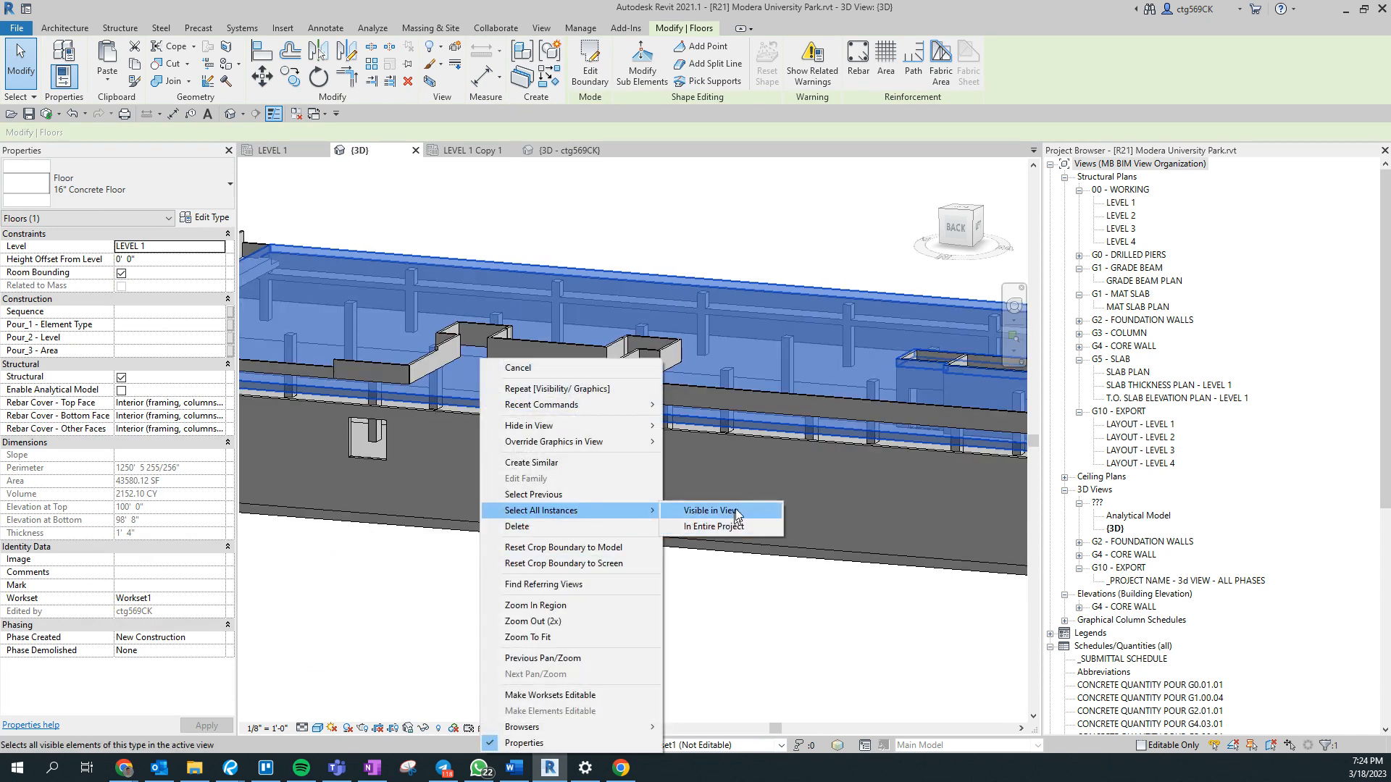
pyautogui.click(736, 508)
pyautogui.moveTo(752, 607); pyautogui.dragTo(1326, 689, button='middle')
pyautogui.moveTo(562, 606); pyautogui.dragTo(1102, 642, button='middle')
pyautogui.moveTo(738, 646); pyautogui.dragTo(935, 622, button='middle')
pyautogui.click(149, 325)
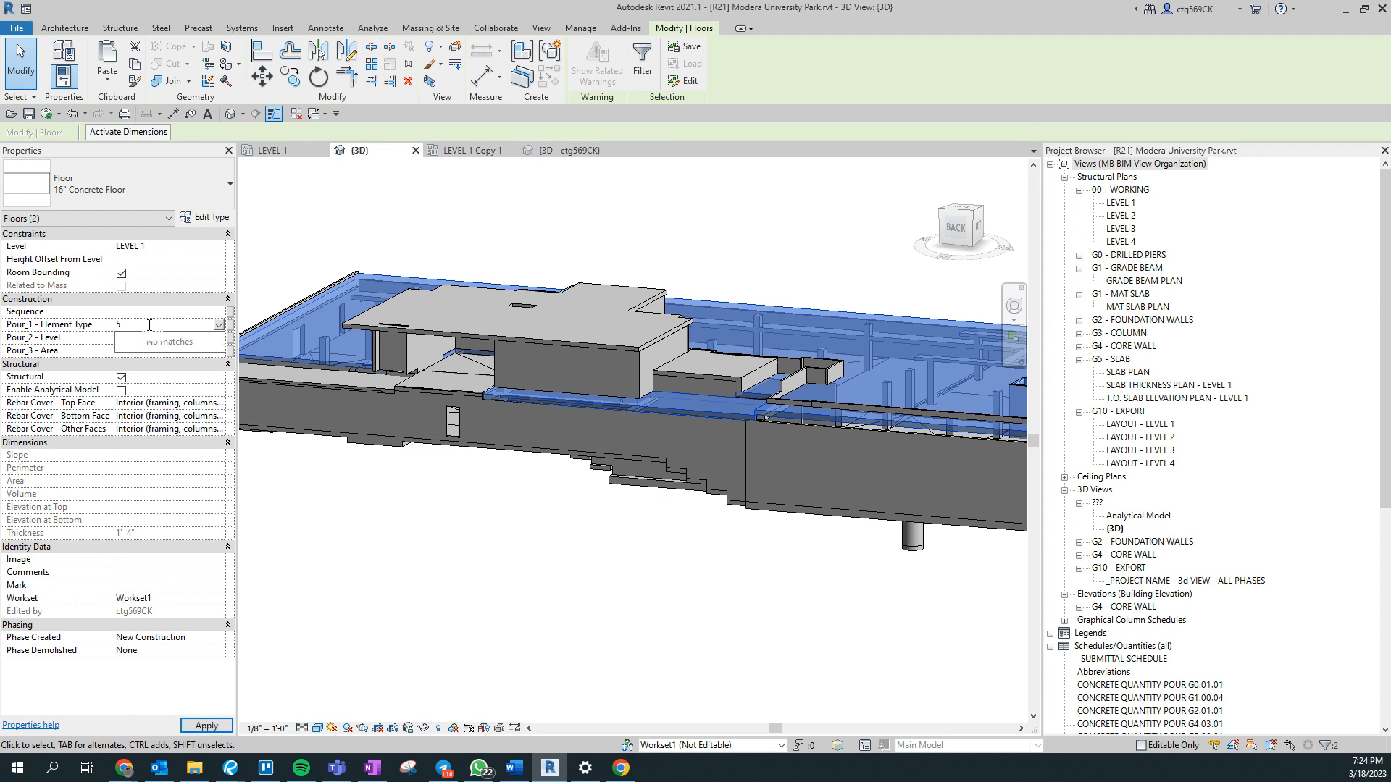
# - Set Pour_1 - Element Type to 5 for the exposed 24WX36D concrete beam and the adjoining 6" Concrete Wall together
pyautogui.scroll(3, 343, 317)
pyautogui.moveTo(343, 323); pyautogui.dragTo(810, 392, button='middle')
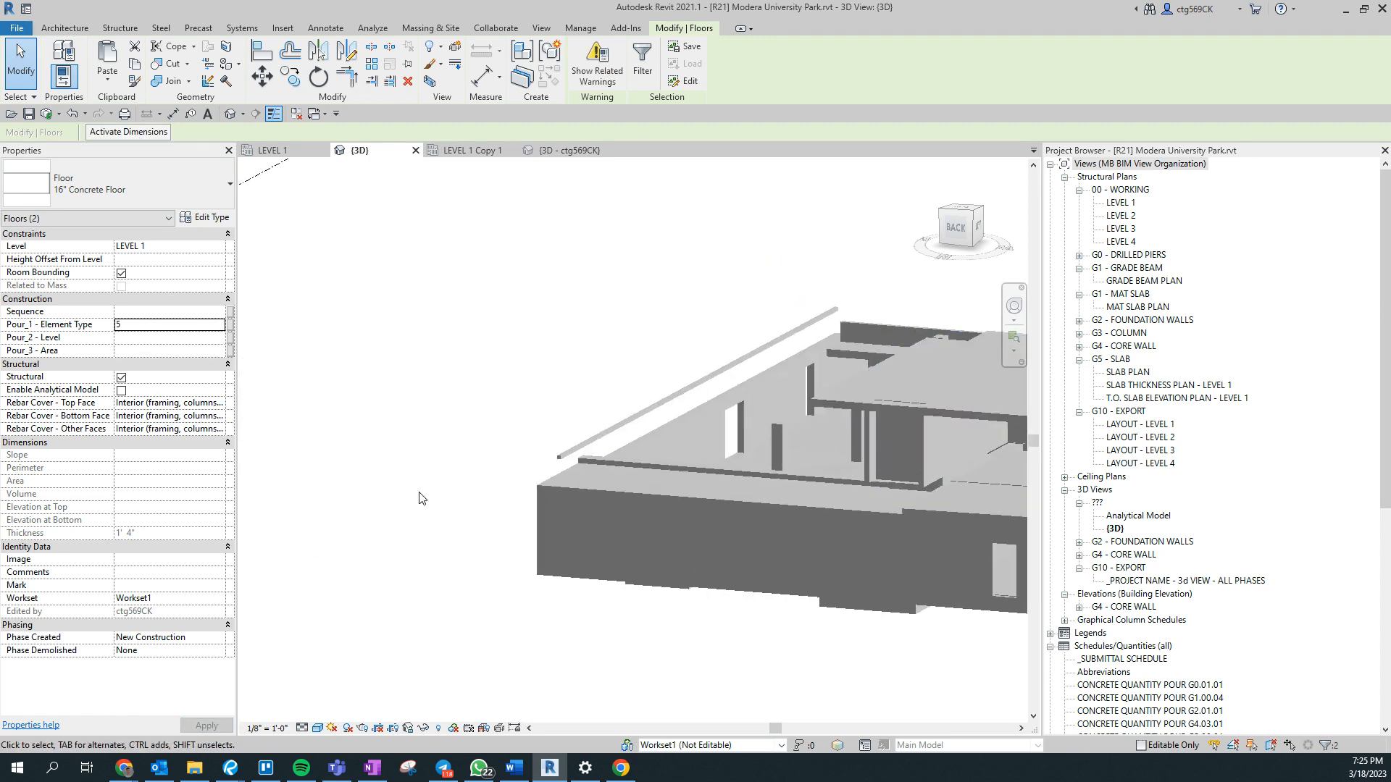
pyautogui.scroll(4, 606, 480)
pyautogui.click(630, 455)
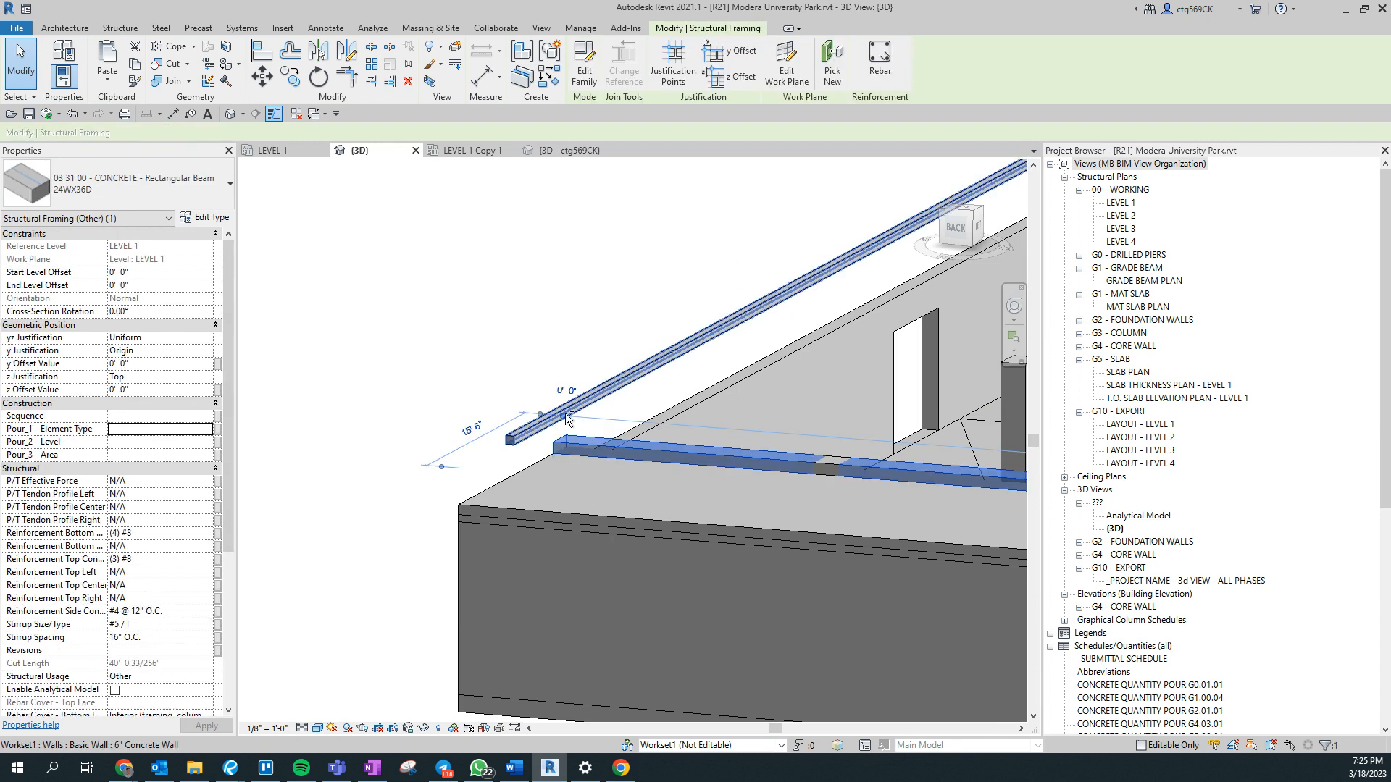
pyautogui.keyDown('ctrl'); pyautogui.click(566, 414); pyautogui.keyUp('ctrl')
pyautogui.scroll(-4, 397, 415)
pyautogui.moveTo(745, 548); pyautogui.dragTo(537, 517, button='middle')
pyautogui.scroll(4, 556, 511)
pyautogui.scroll(3, 566, 420)
pyautogui.scroll(-3, 560, 454)
pyautogui.keyDown('shift'); pyautogui.moveTo(560, 454); pyautogui.dragTo(785, 536, button='middle'); pyautogui.keyUp('shift')
pyautogui.scroll(3, 786, 509)
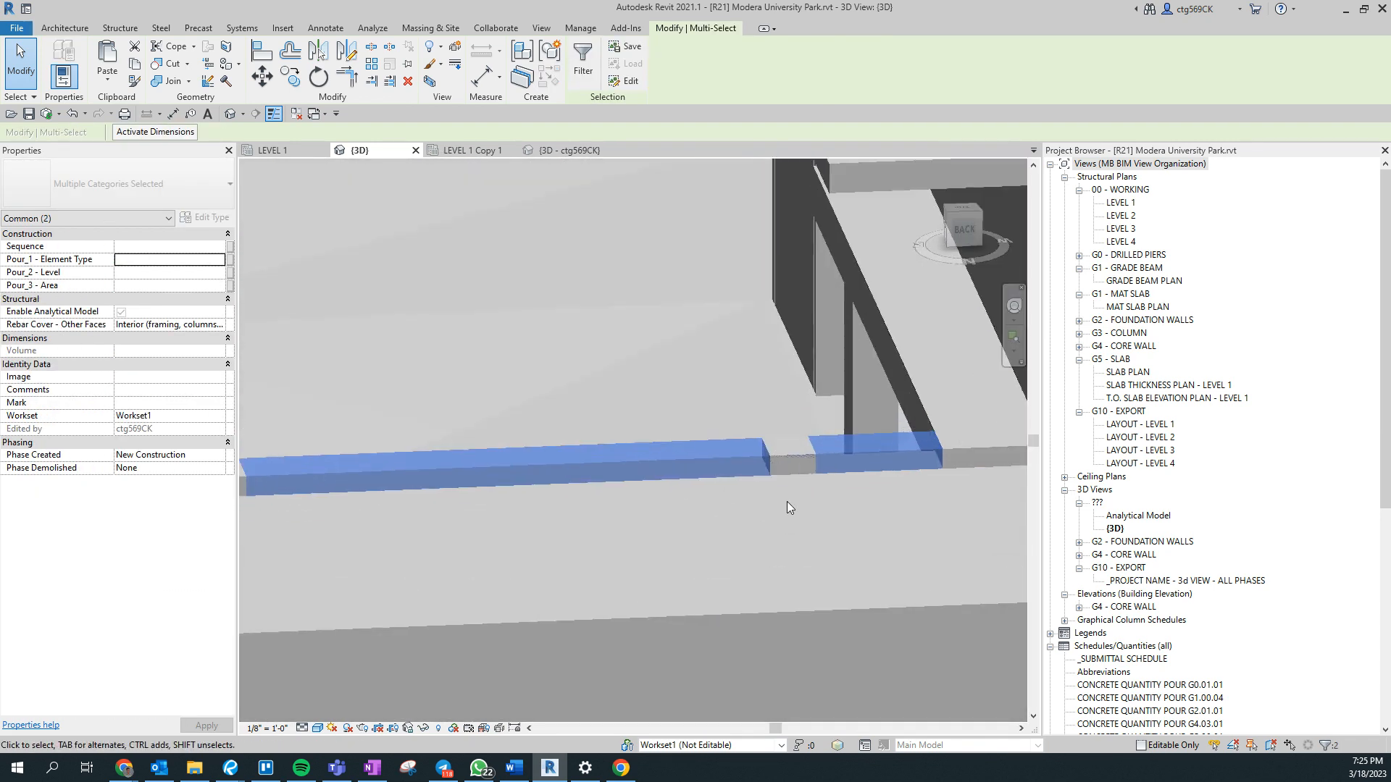
pyautogui.press('Tab')
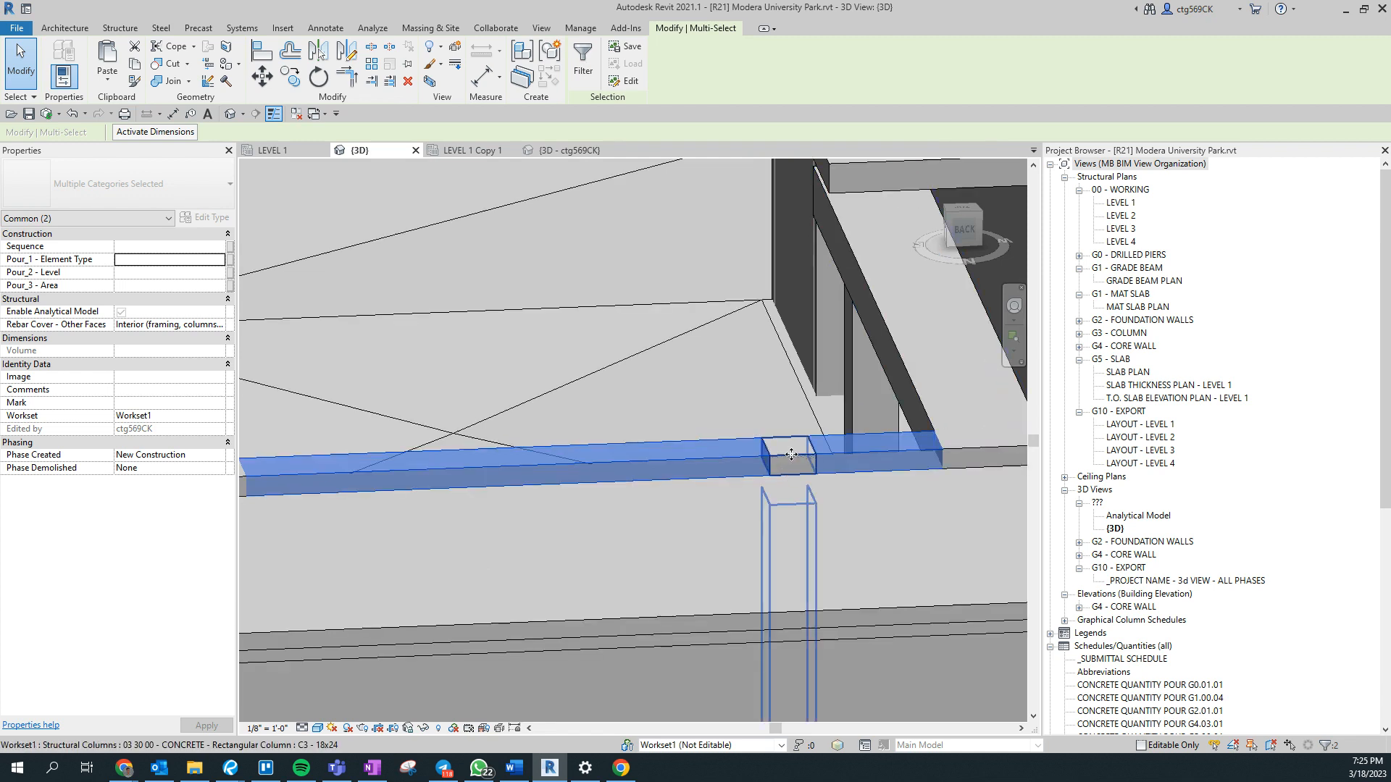
pyautogui.scroll(-4, 681, 460)
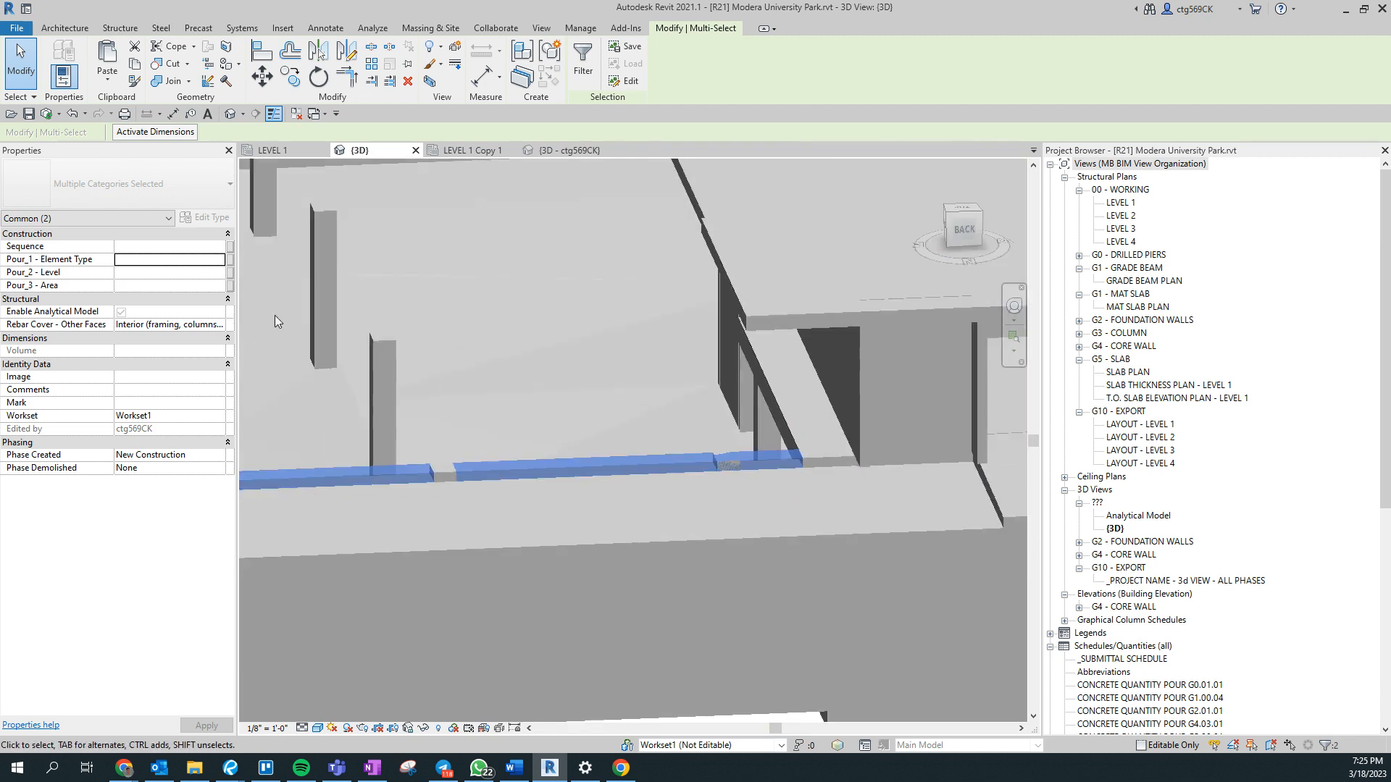
pyautogui.click(172, 262)
pyautogui.write('5')
# - Select all C3 - 18x24 concrete columns visible in the view and set their Pour_1 - Element Type to 3
pyautogui.scroll(-3, 649, 450)
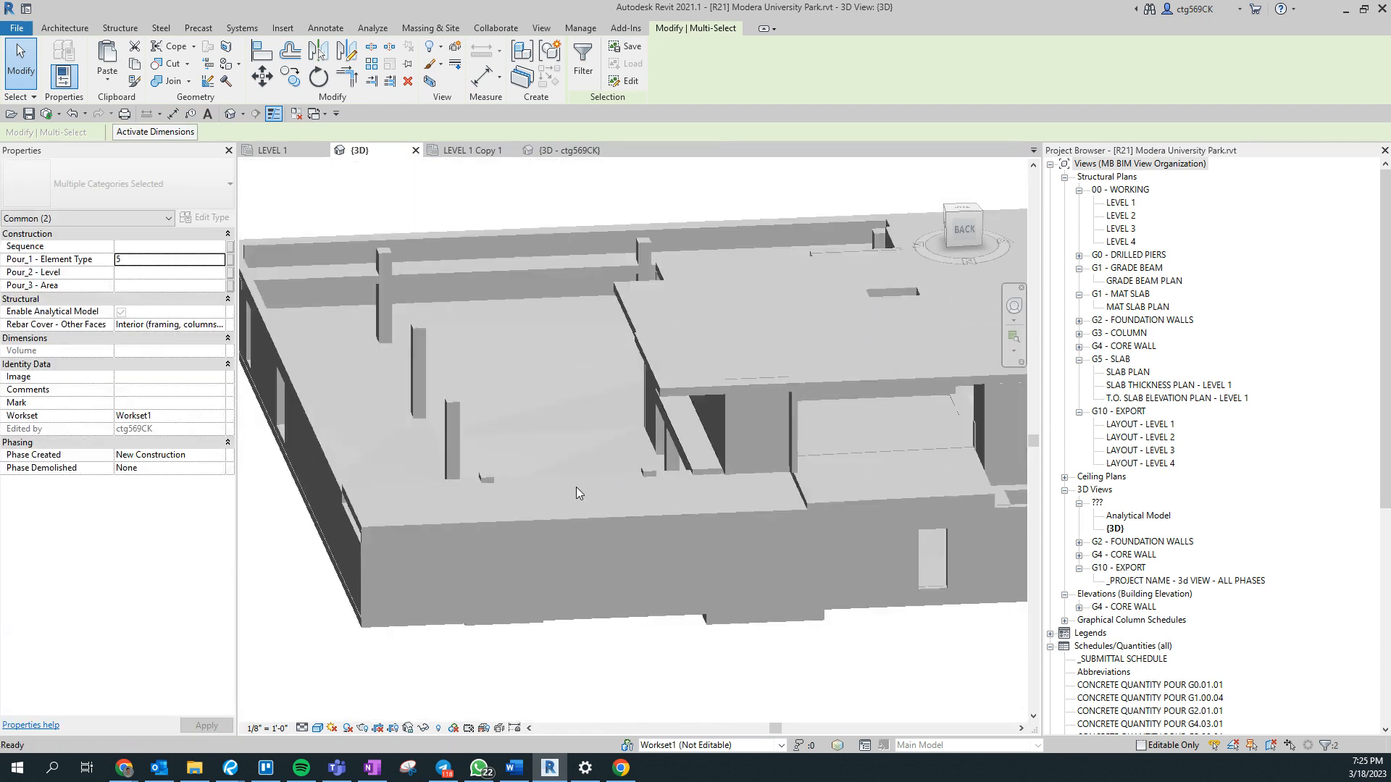
pyautogui.scroll(5, 514, 479)
pyautogui.click(552, 500)
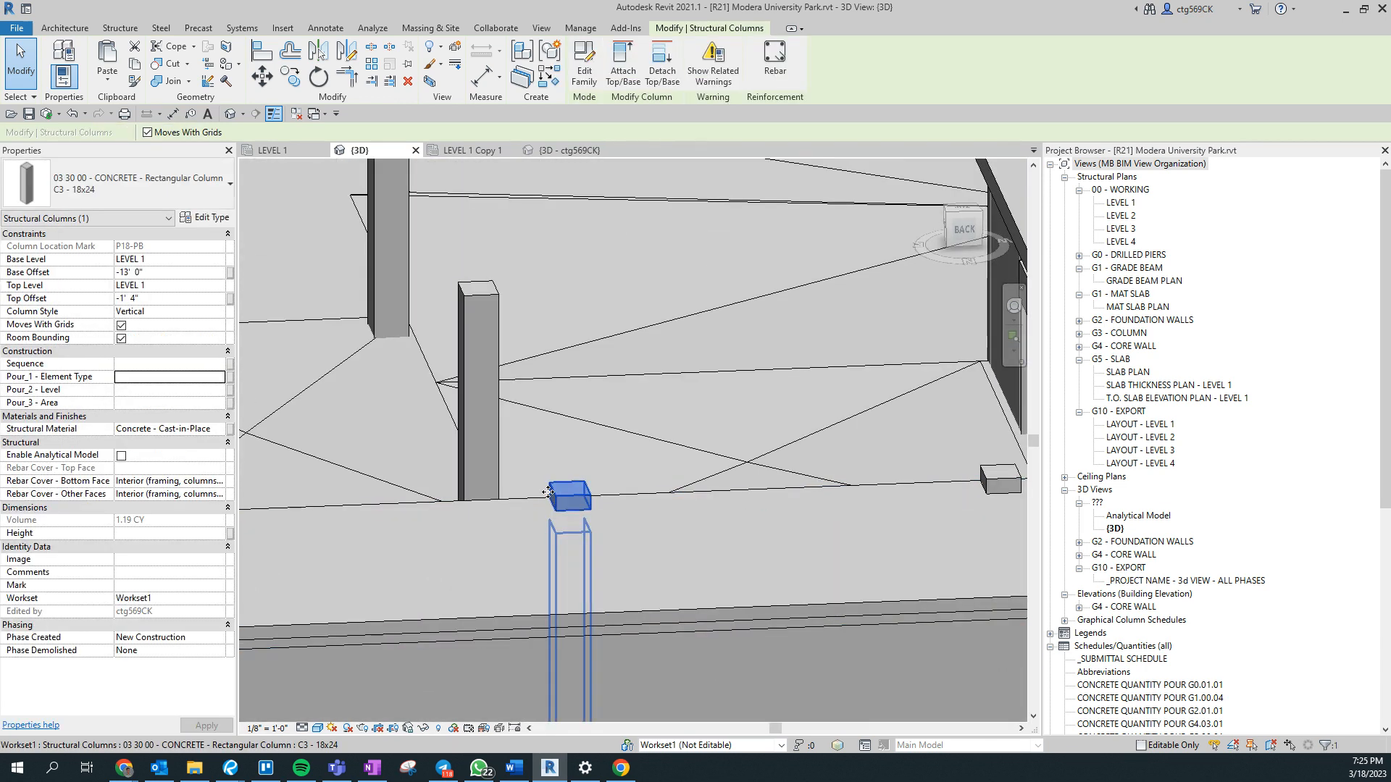
pyautogui.rightClick(549, 498)
pyautogui.click(889, 476)
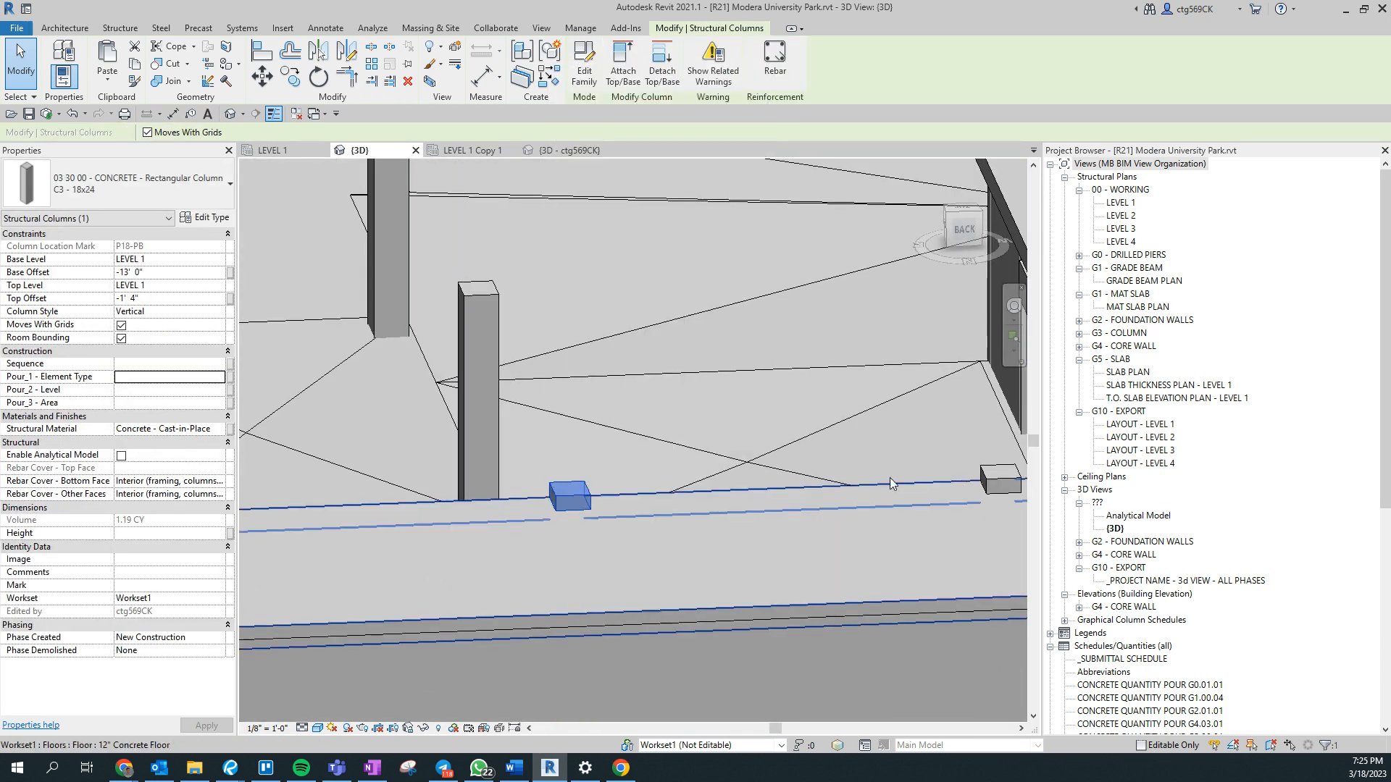
pyautogui.rightClick(577, 488)
pyautogui.moveTo(688, 249)
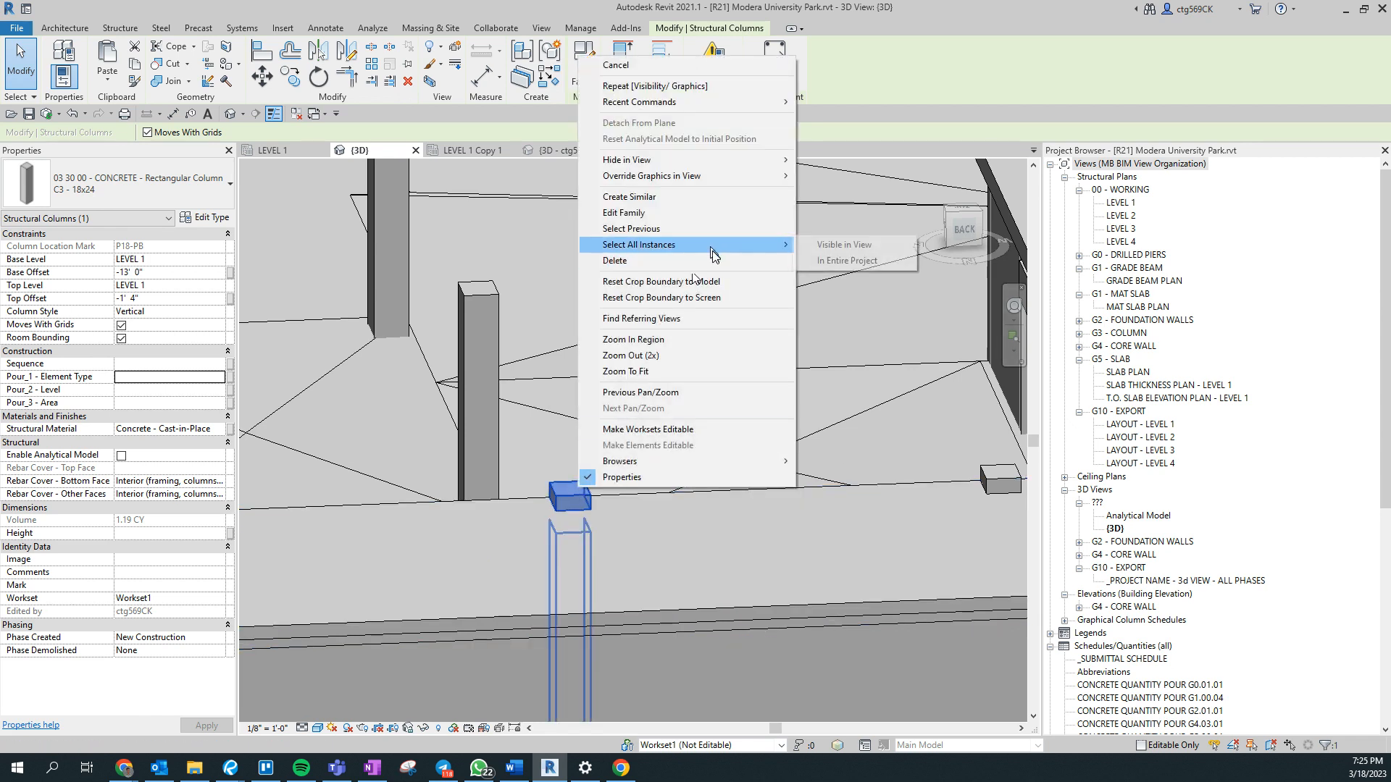
pyautogui.click(848, 245)
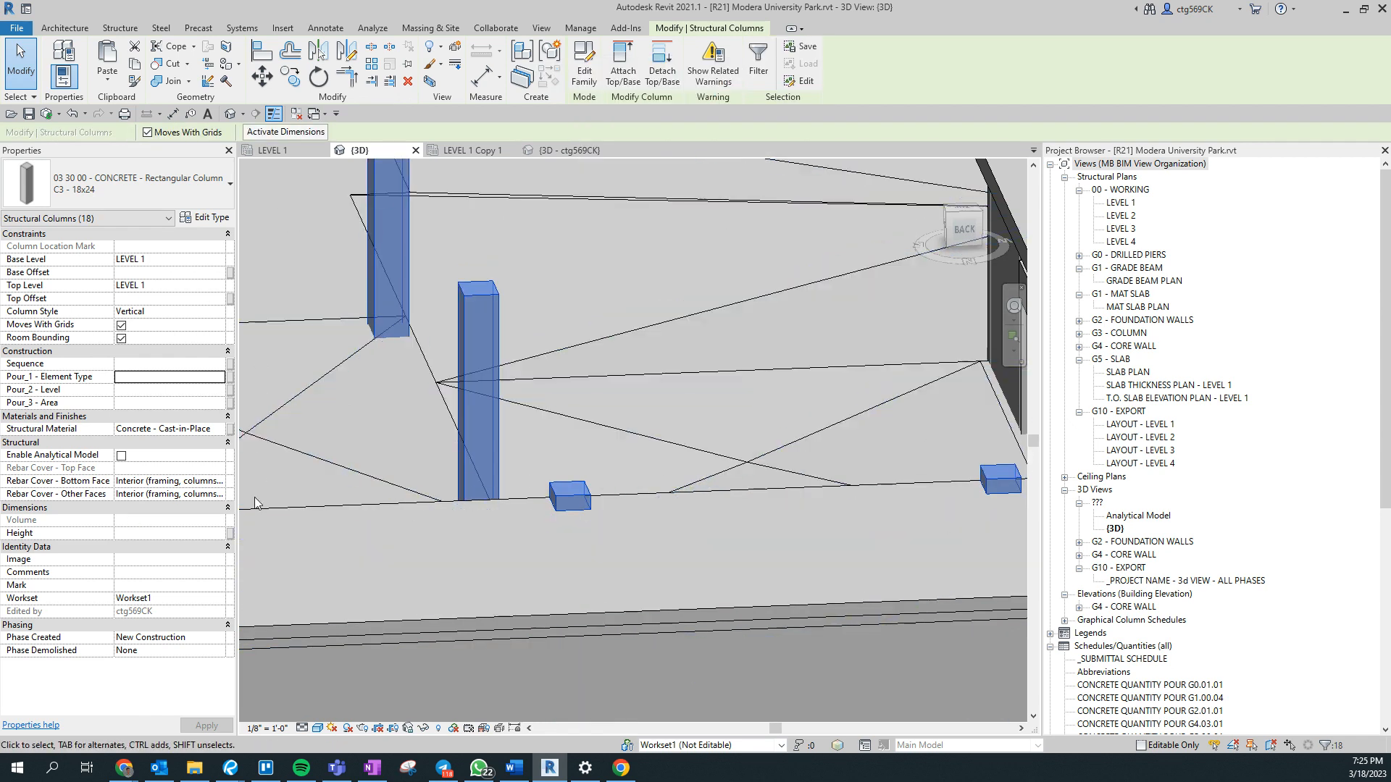
pyautogui.click(185, 377)
pyautogui.write('3')
# - Select all C1 - 18x24 concrete columns visible in the view and set their Pour_1 - Element Type to 3
pyautogui.scroll(-6, 598, 533)
pyautogui.moveTo(494, 577); pyautogui.dragTo(153, 640, button='middle')
pyautogui.keyDown('shift'); pyautogui.moveTo(765, 540); pyautogui.dragTo(771, 562, button='middle'); pyautogui.keyUp('shift')
pyautogui.scroll(3, 771, 562)
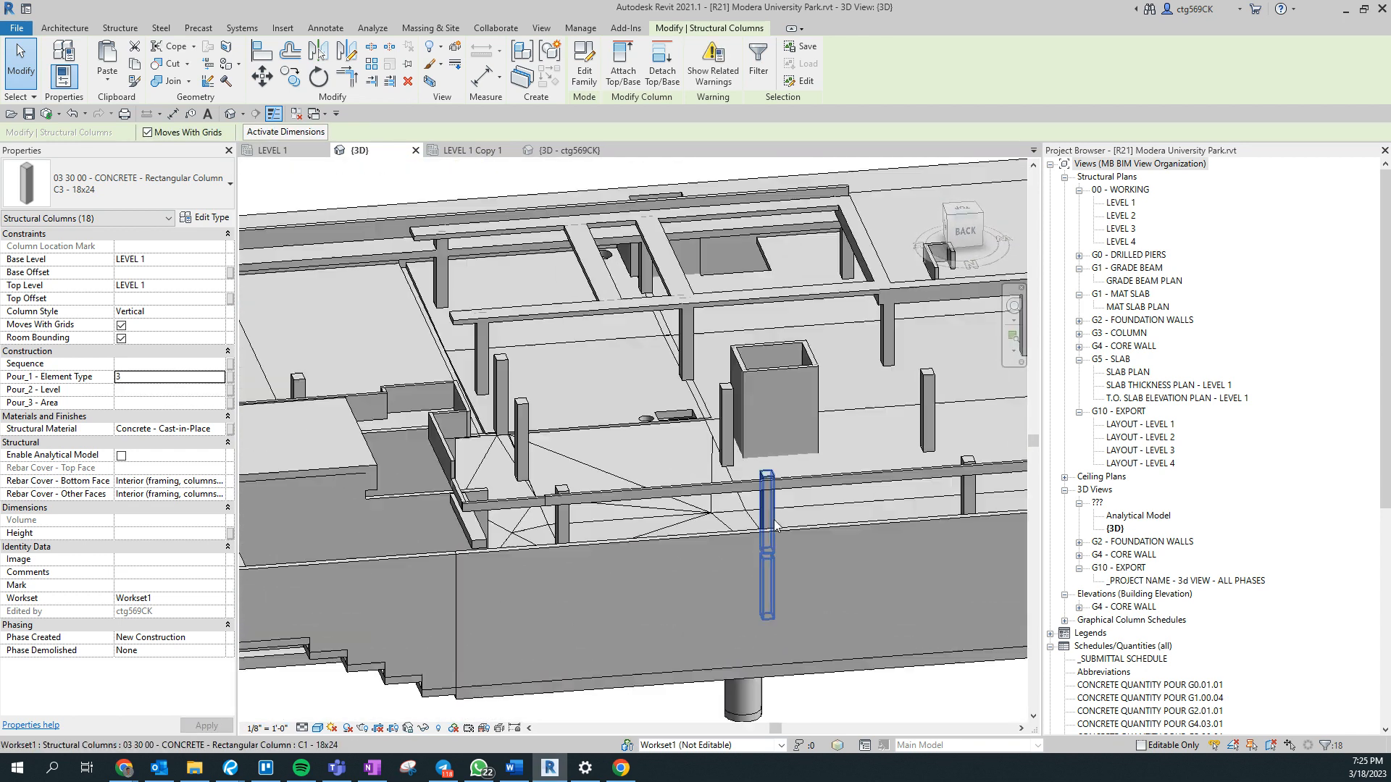
pyautogui.click(772, 519)
pyautogui.rightClick(772, 522)
pyautogui.moveTo(906, 273)
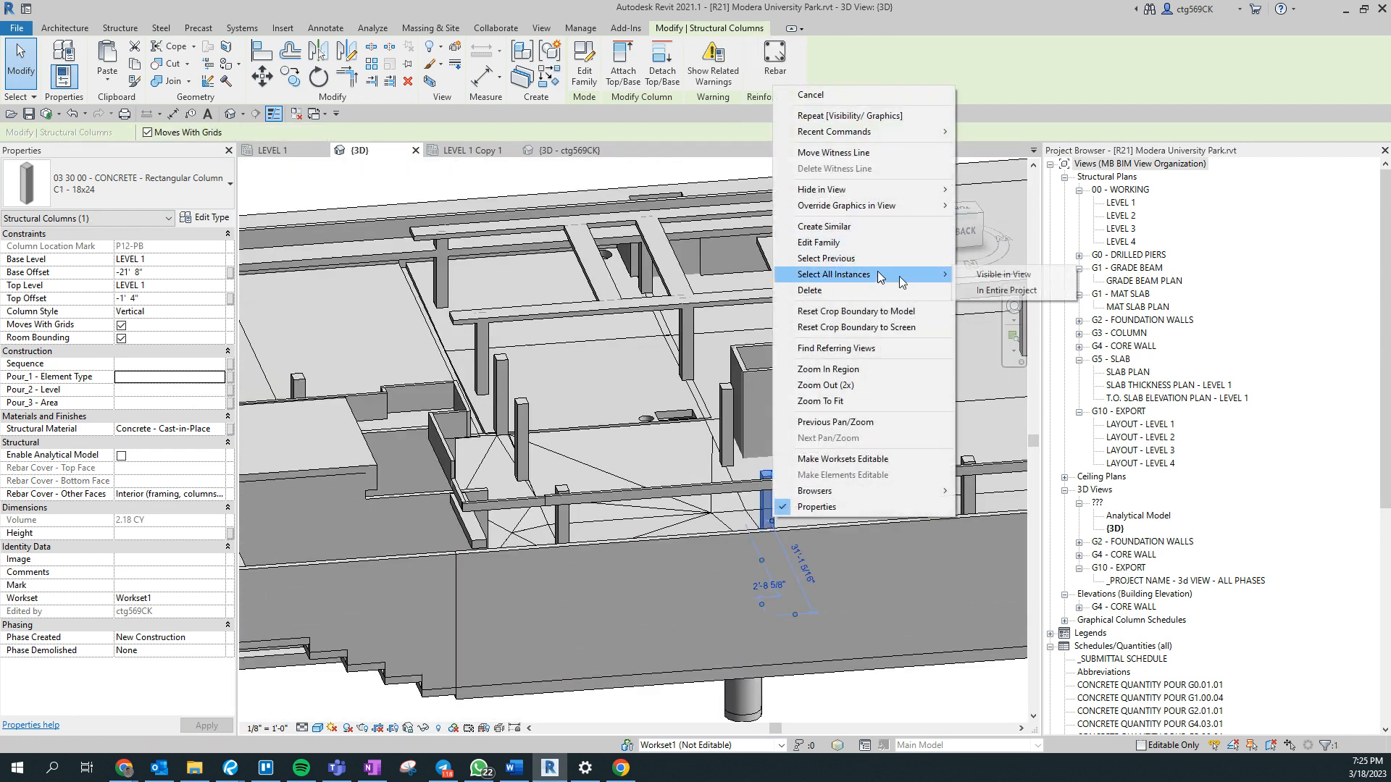
pyautogui.click(1003, 274)
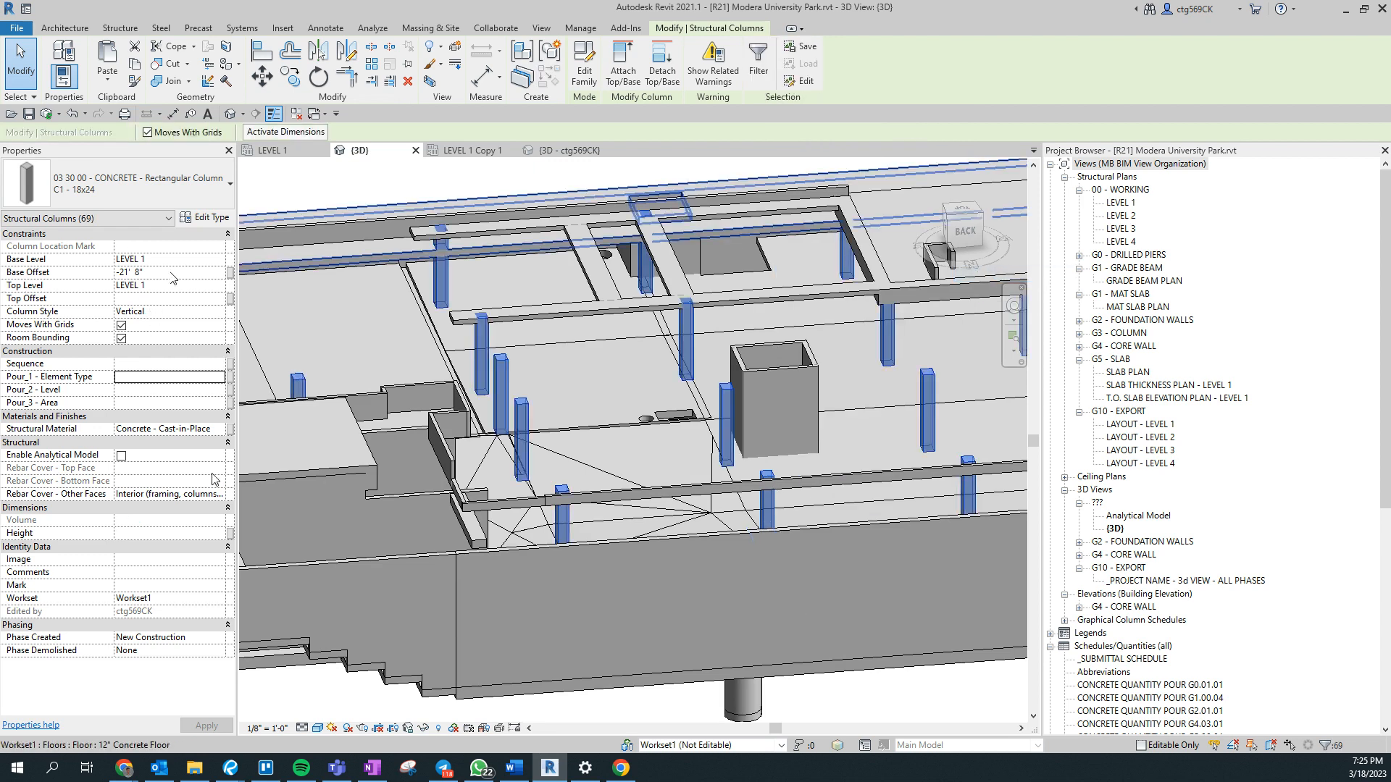
pyautogui.click(173, 390)
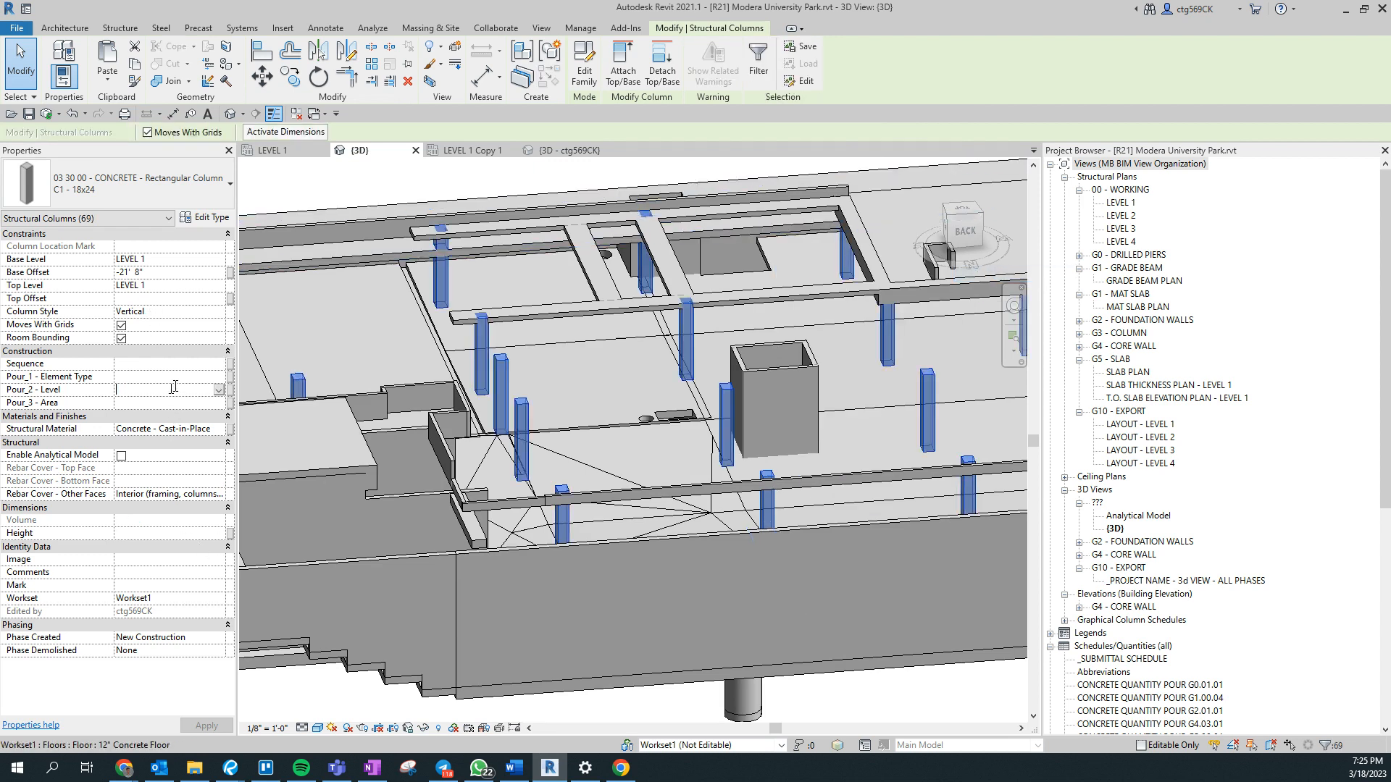
pyautogui.moveTo(479, 363); pyautogui.dragTo(472, 493, button='middle')
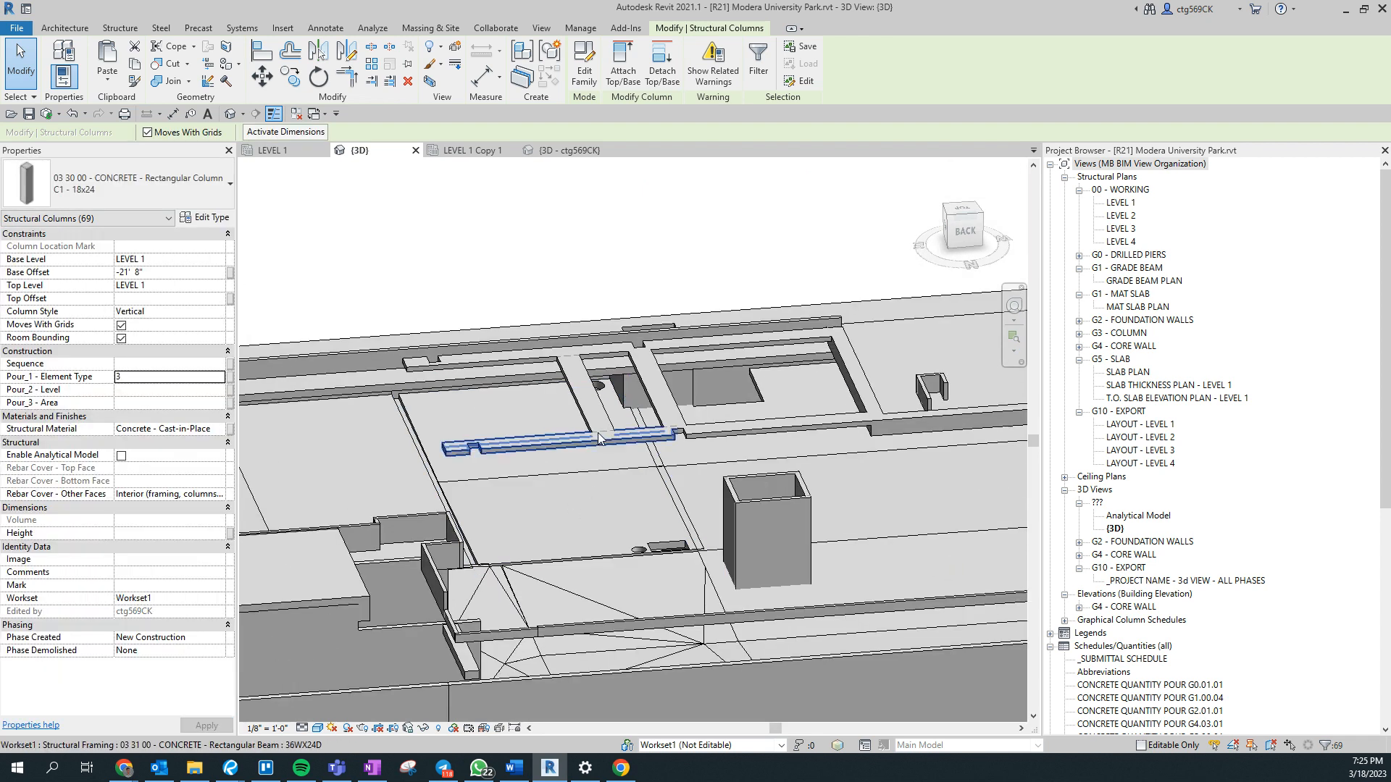
pyautogui.click(598, 434)
pyautogui.scroll(2, 582, 399)
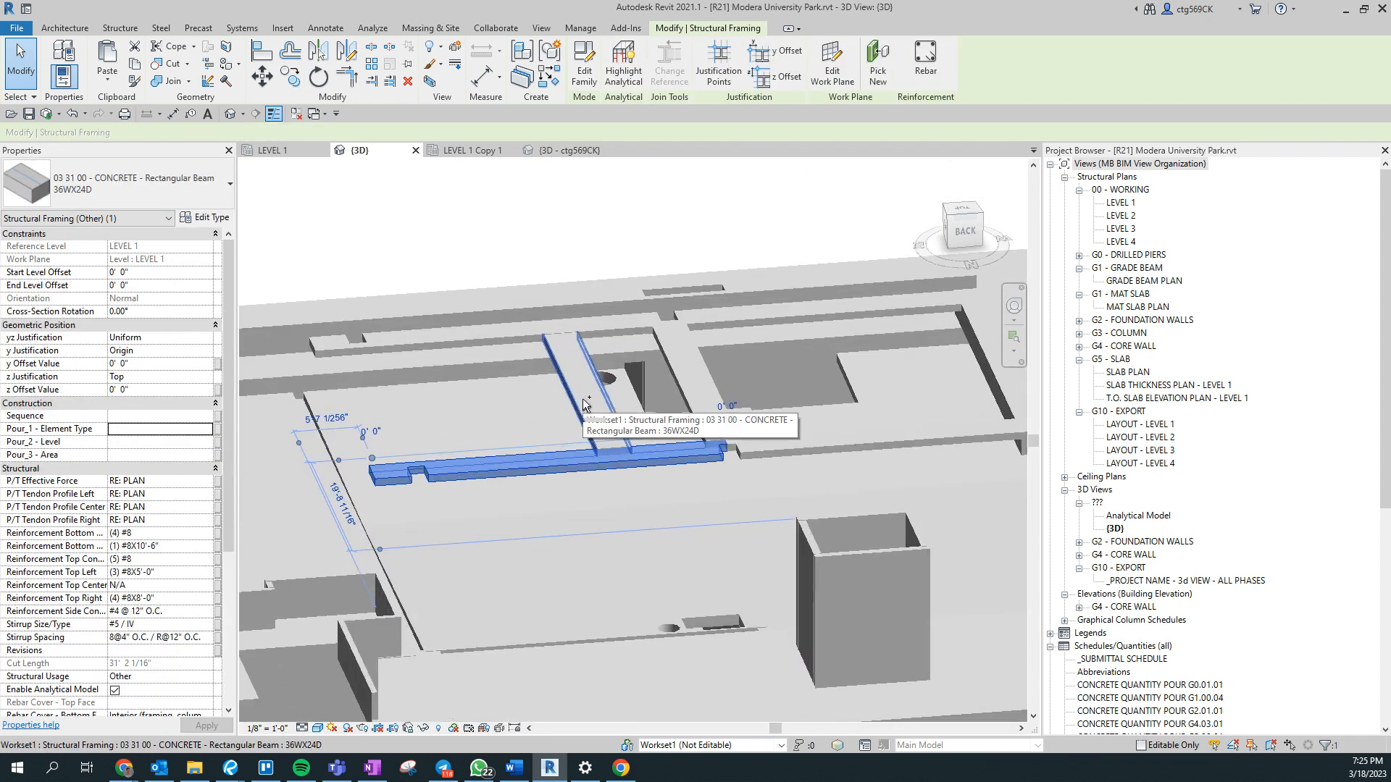
pyautogui.keyDown('ctrl'); pyautogui.click(582, 398); pyautogui.keyUp('ctrl')
pyautogui.keyDown('ctrl'); pyautogui.click(521, 341); pyautogui.keyUp('ctrl')
pyautogui.keyDown('ctrl'); pyautogui.click(682, 391); pyautogui.keyUp('ctrl')
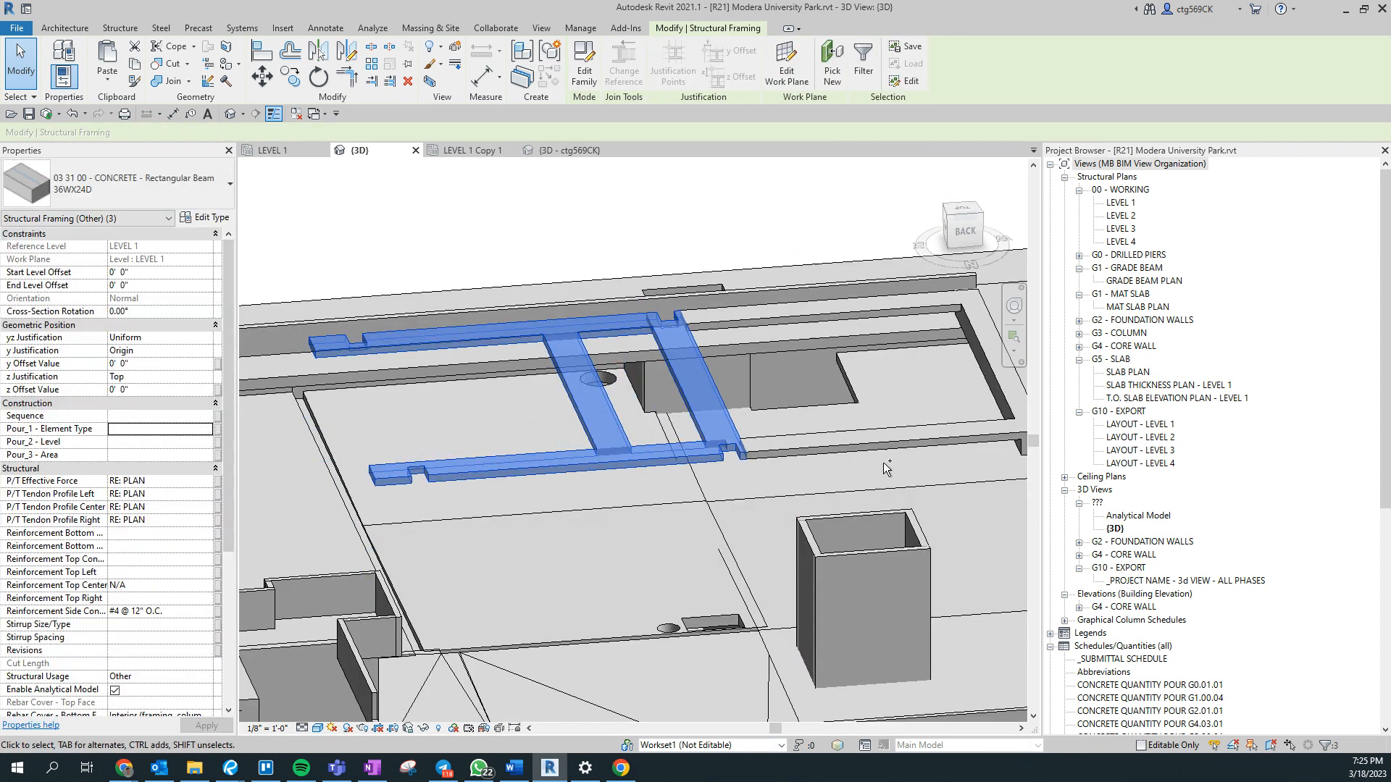
# - Select all 36WX24D concrete beams visible in the view and set their Pour_1 - Element Type to 5
pyautogui.keyDown('ctrl'); pyautogui.click(873, 449); pyautogui.keyUp('ctrl')
pyautogui.click(878, 445)
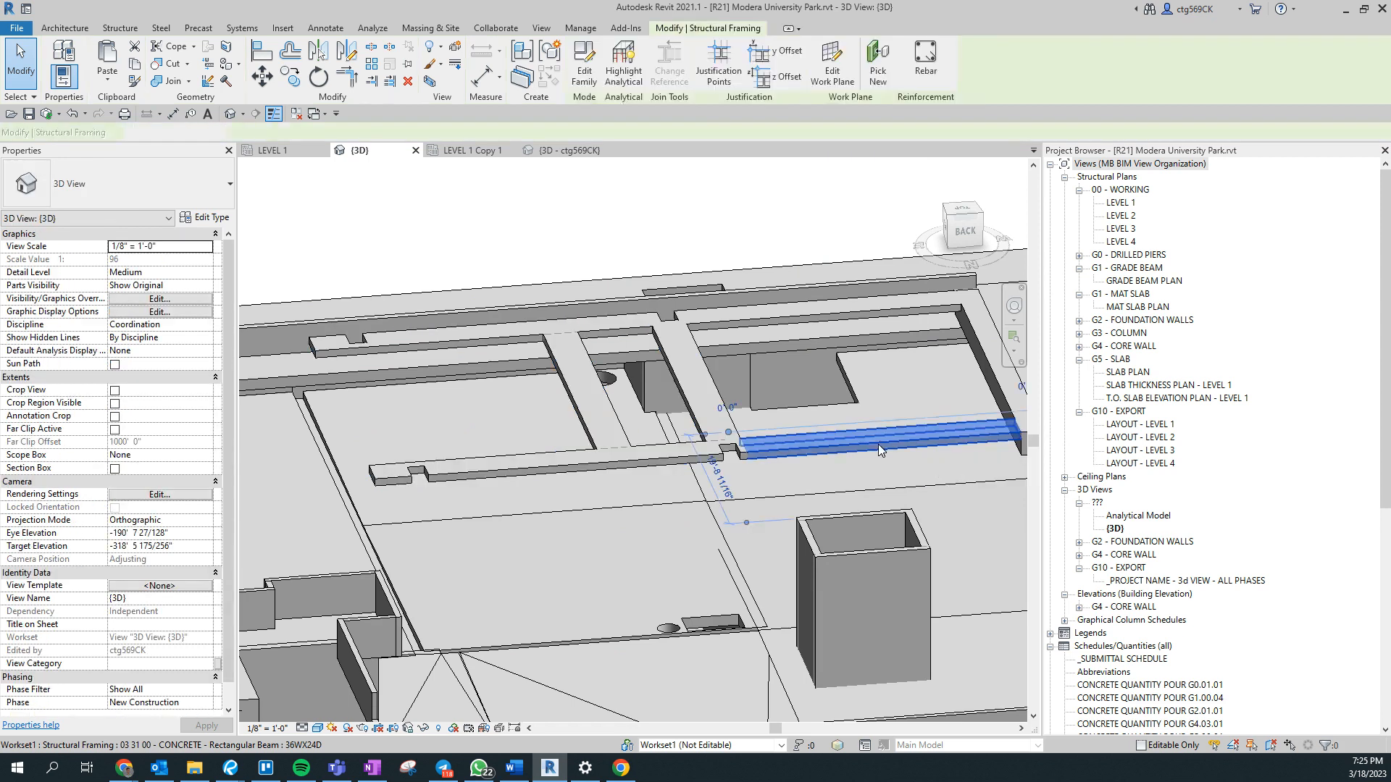
pyautogui.rightClick(878, 445)
pyautogui.moveTo(969, 511)
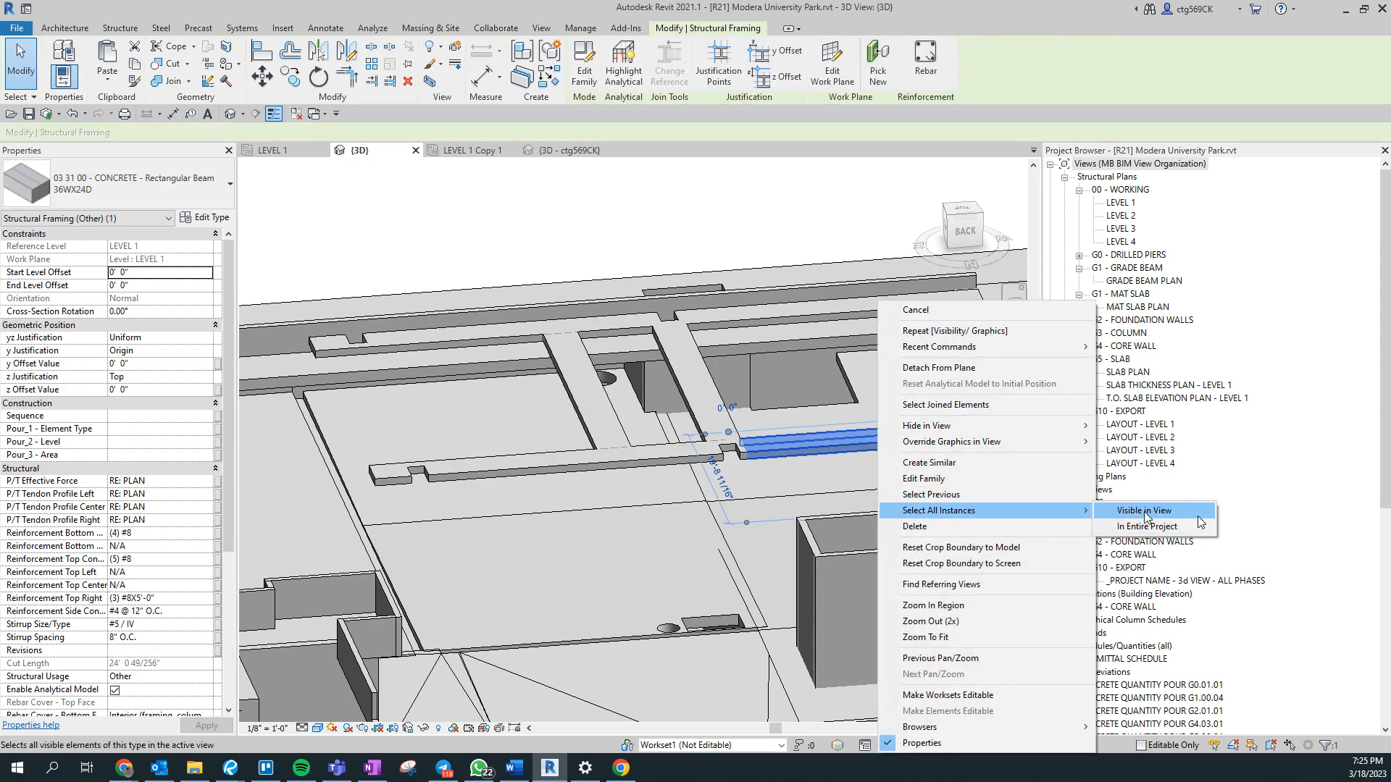
pyautogui.click(1143, 512)
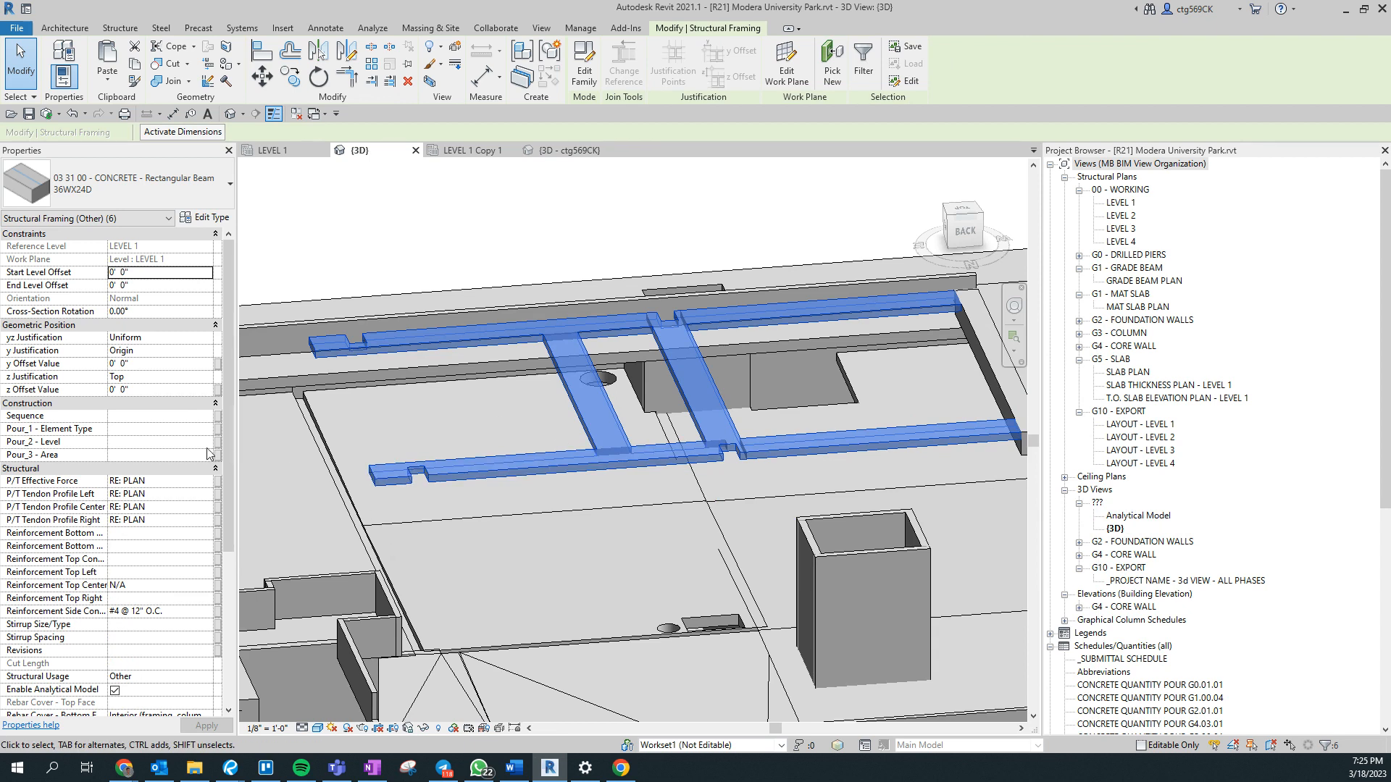
pyautogui.click(176, 429)
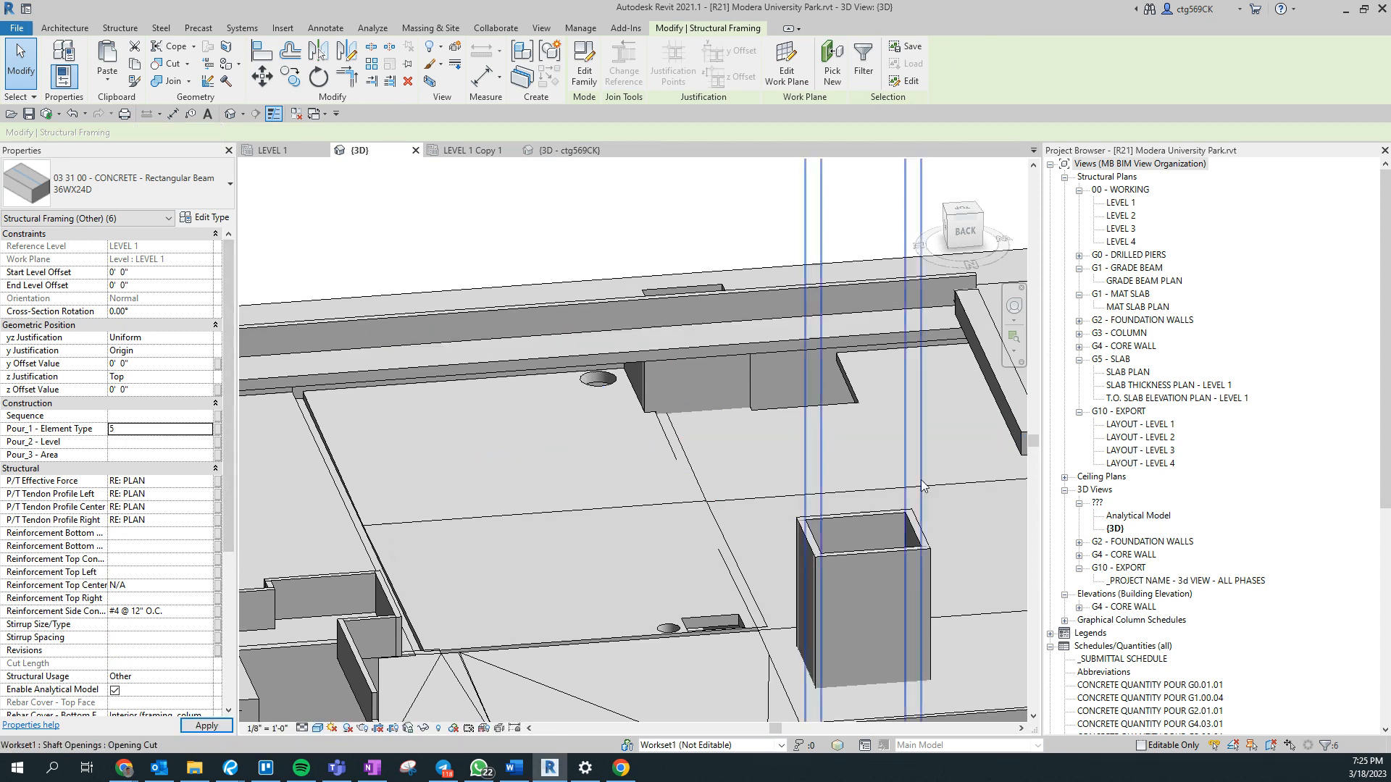
pyautogui.moveTo(794, 448); pyautogui.dragTo(438, 493, button='middle')
pyautogui.keyDown('shift'); pyautogui.moveTo(840, 609); pyautogui.dragTo(812, 561, button='middle'); pyautogui.keyUp('shift')
pyautogui.moveTo(718, 569); pyautogui.dragTo(494, 410, button='middle')
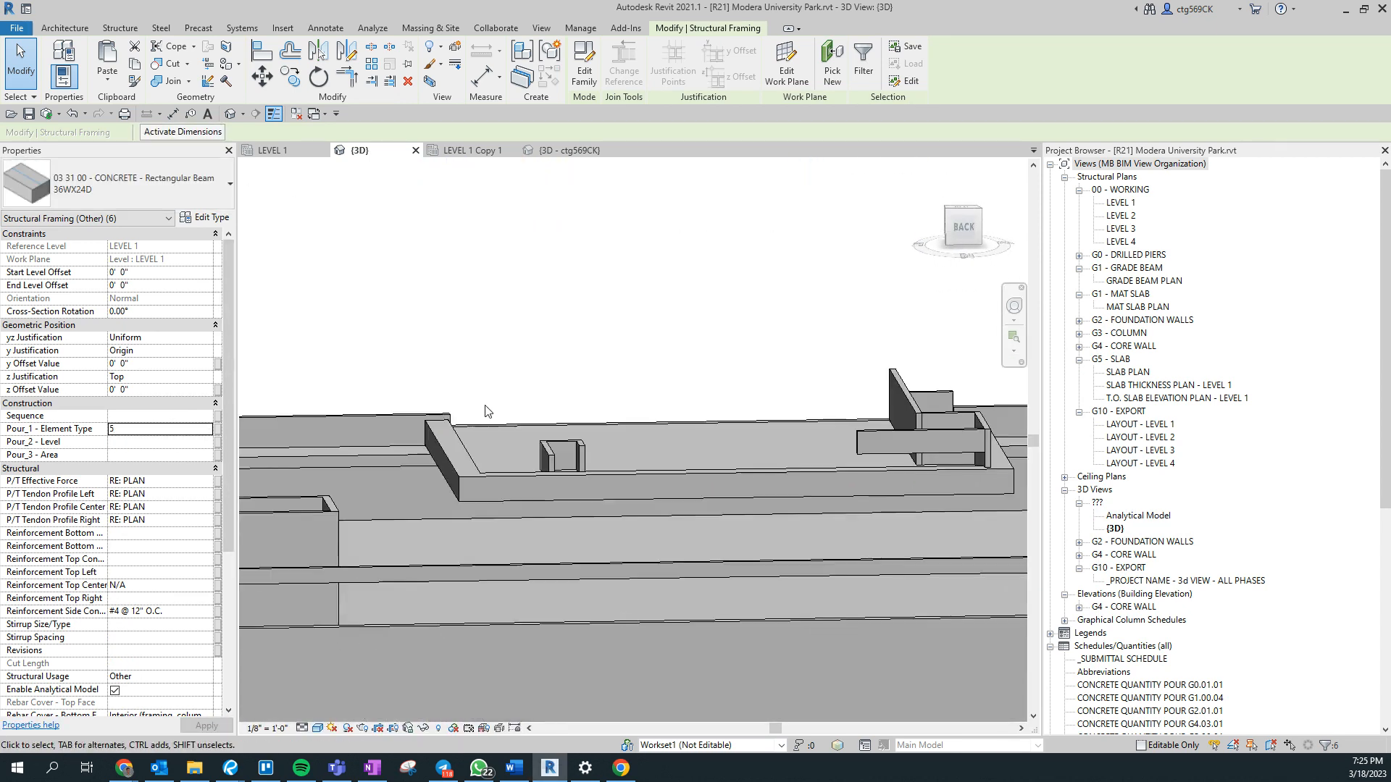
pyautogui.scroll(-6, 498, 413)
pyautogui.keyDown('shift'); pyautogui.moveTo(873, 554); pyautogui.dragTo(910, 624, button='middle'); pyautogui.keyUp('shift')
pyautogui.scroll(-1, 910, 627)
pyautogui.scroll(4, 731, 519)
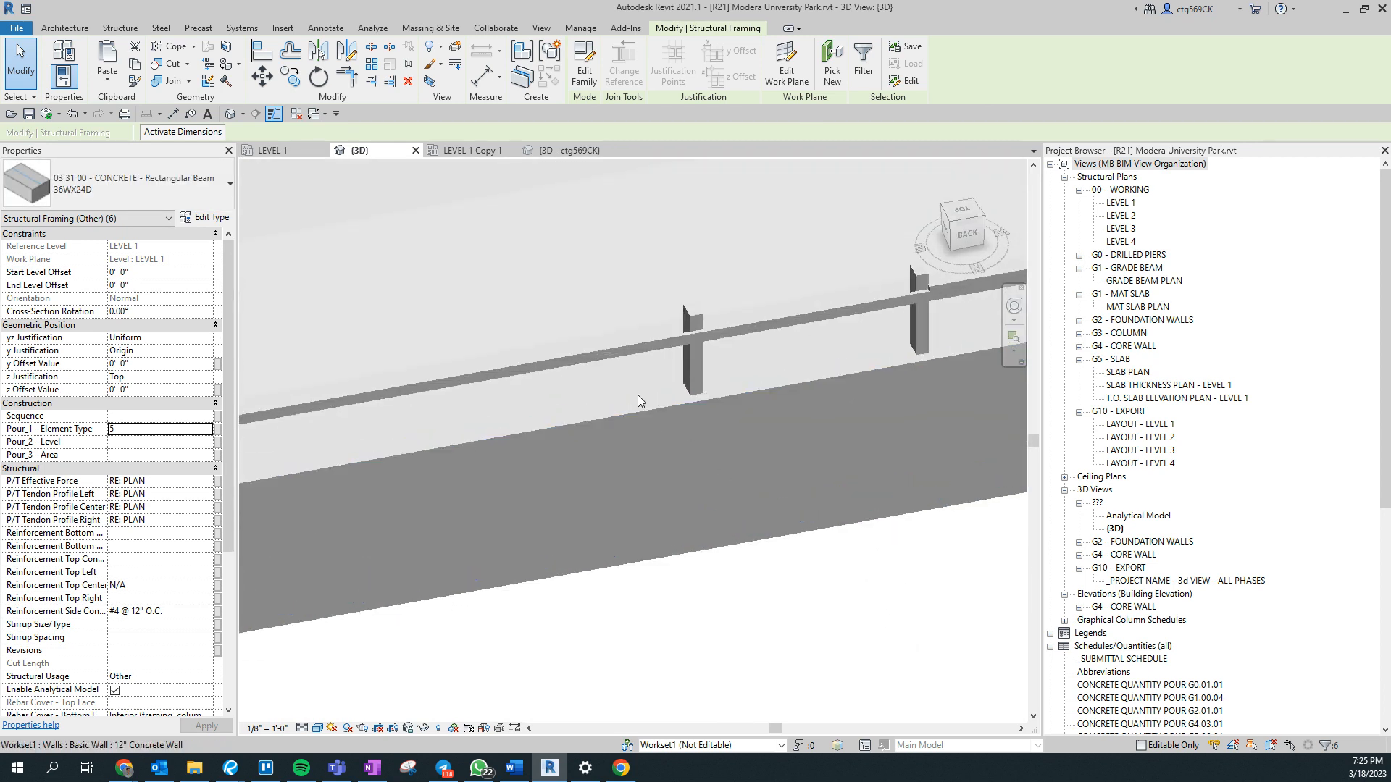
pyautogui.click(449, 319)
pyautogui.moveTo(277, 390); pyautogui.dragTo(255, 520, button='middle')
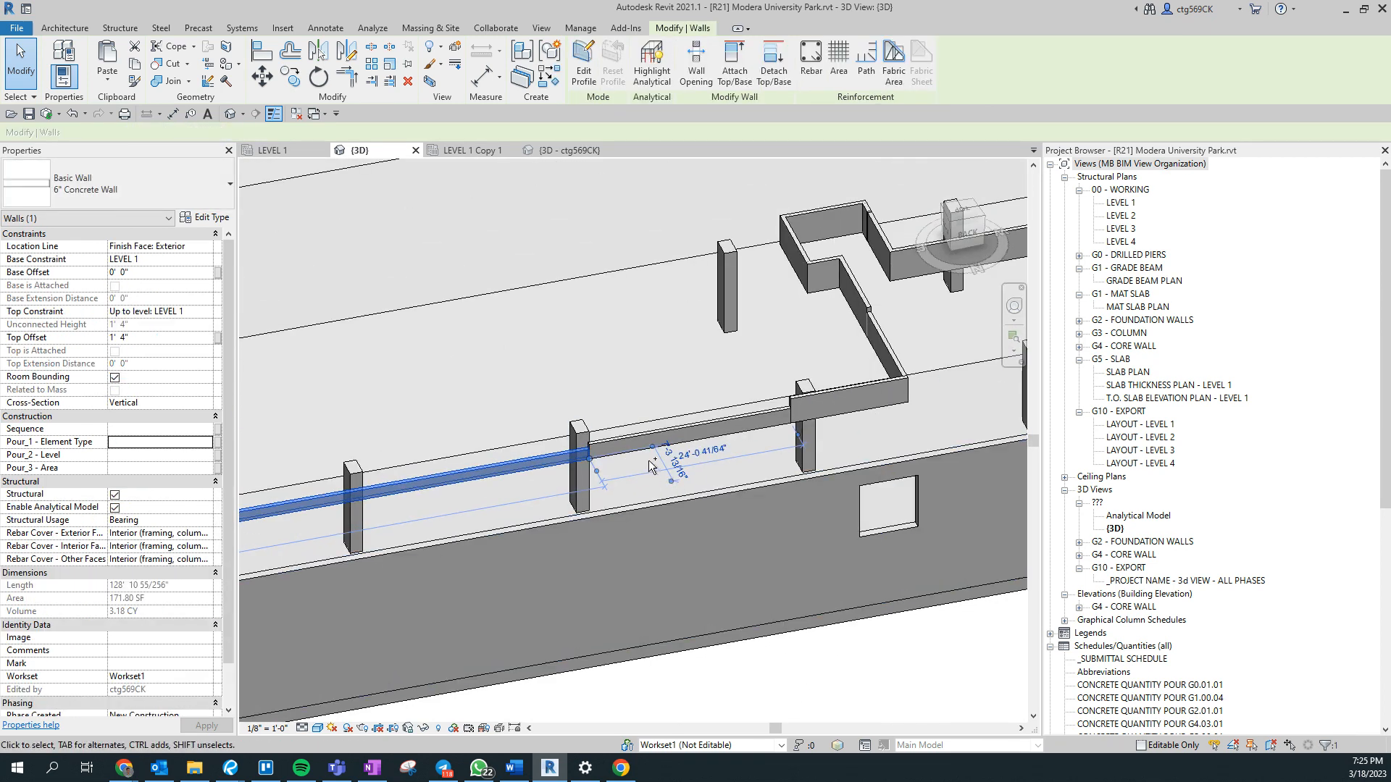
pyautogui.keyDown('ctrl'); pyautogui.click(737, 431); pyautogui.keyUp('ctrl')
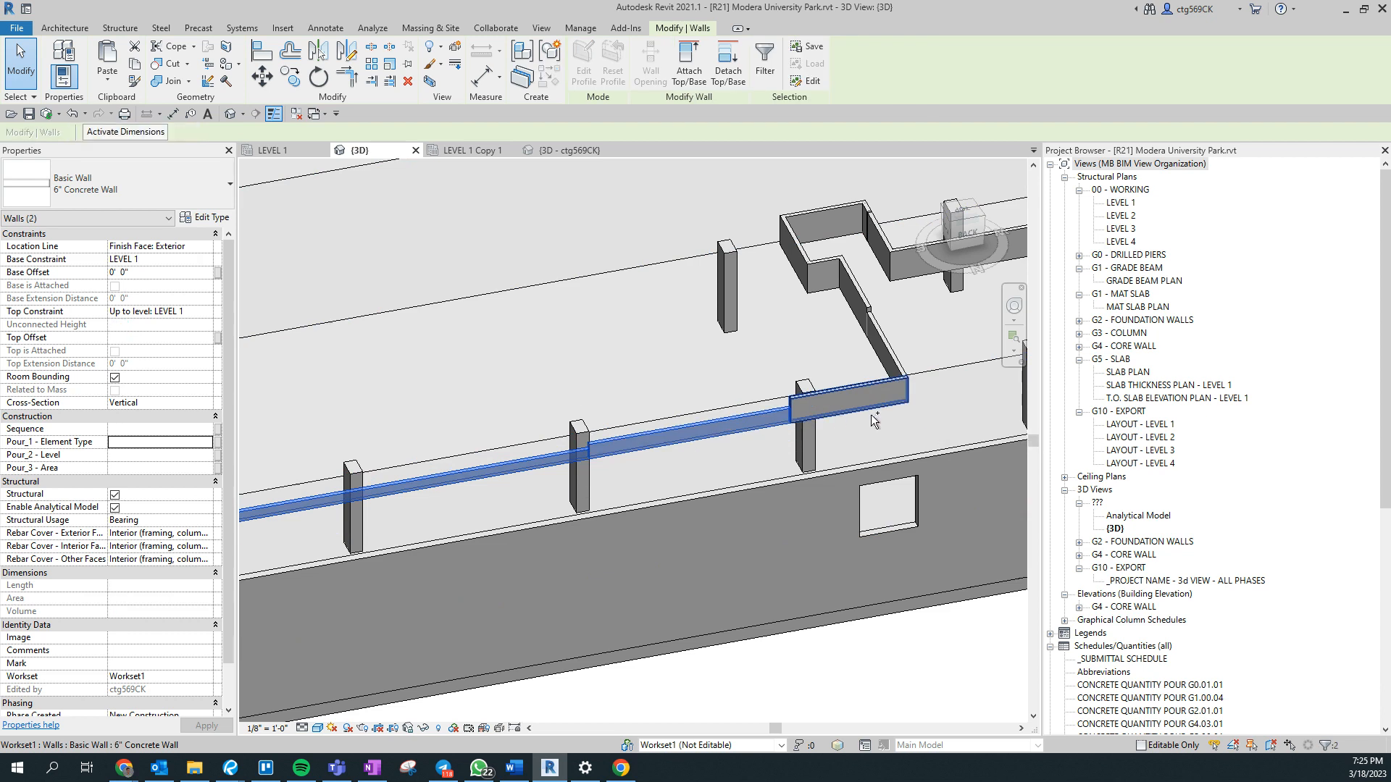
pyautogui.keyDown('shift'); pyautogui.moveTo(672, 458); pyautogui.dragTo(851, 563, button='middle'); pyautogui.keyUp('shift')
pyautogui.scroll(3, 298, 520)
pyautogui.keyDown('shift'); pyautogui.moveTo(289, 463); pyautogui.dragTo(693, 405, button='middle'); pyautogui.keyUp('shift')
pyautogui.scroll(1, 401, 497)
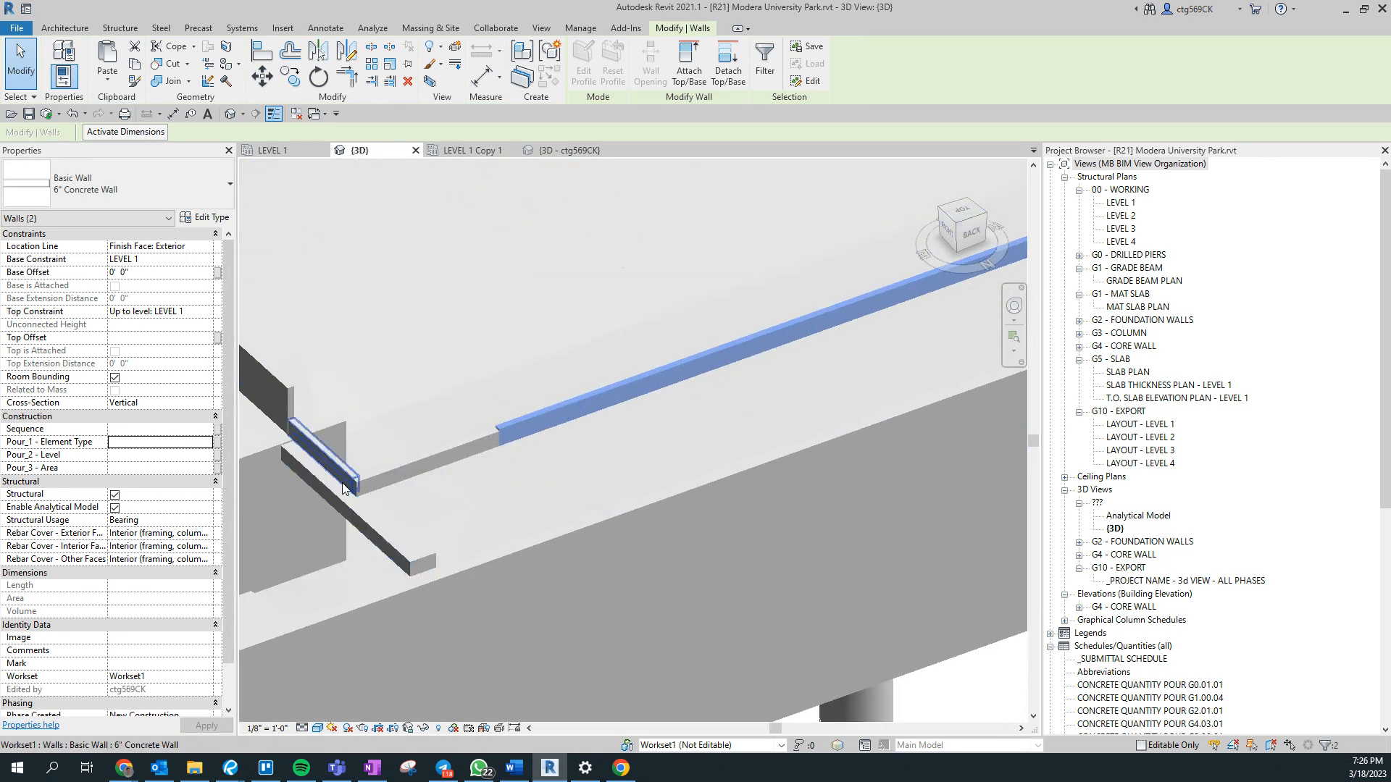
pyautogui.press('Escape')
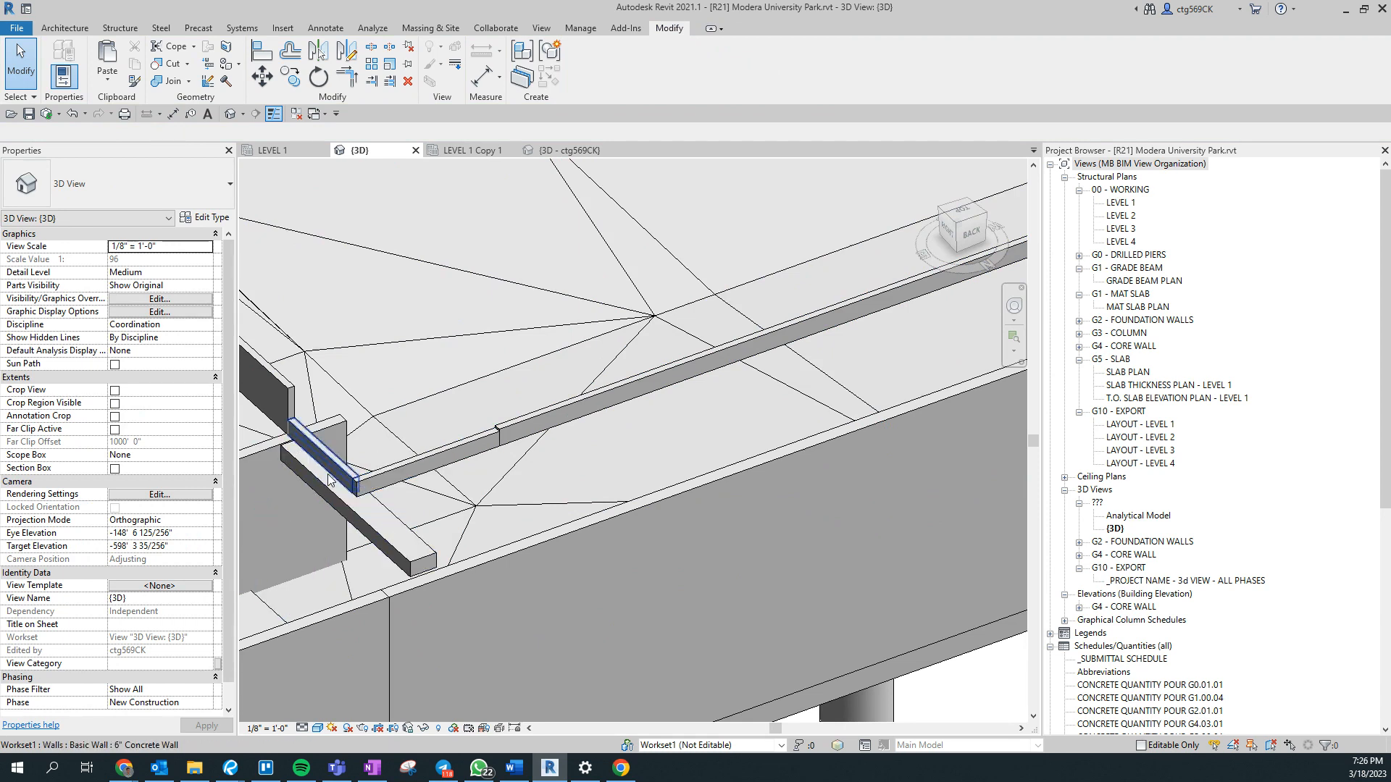
# - Examine the remaining visible walls and columns along the back of the building, including the notched wall runs near the core
pyautogui.scroll(-5, 326, 484)
pyautogui.moveTo(903, 562); pyautogui.dragTo(699, 600, button='middle')
pyautogui.moveTo(778, 529)
pyautogui.mouseDown(button='middle')
pyautogui.moveTo(752, 646)
pyautogui.moveTo(781, 542)
pyautogui.mouseUp(button='middle')
pyautogui.scroll(1, 776, 496)
pyautogui.scroll(2, 776, 495)
pyautogui.moveTo(781, 494); pyautogui.dragTo(1390, 536, button='middle')
pyautogui.moveTo(964, 603); pyautogui.dragTo(819, 637, button='middle')
pyautogui.scroll(5, 819, 637)
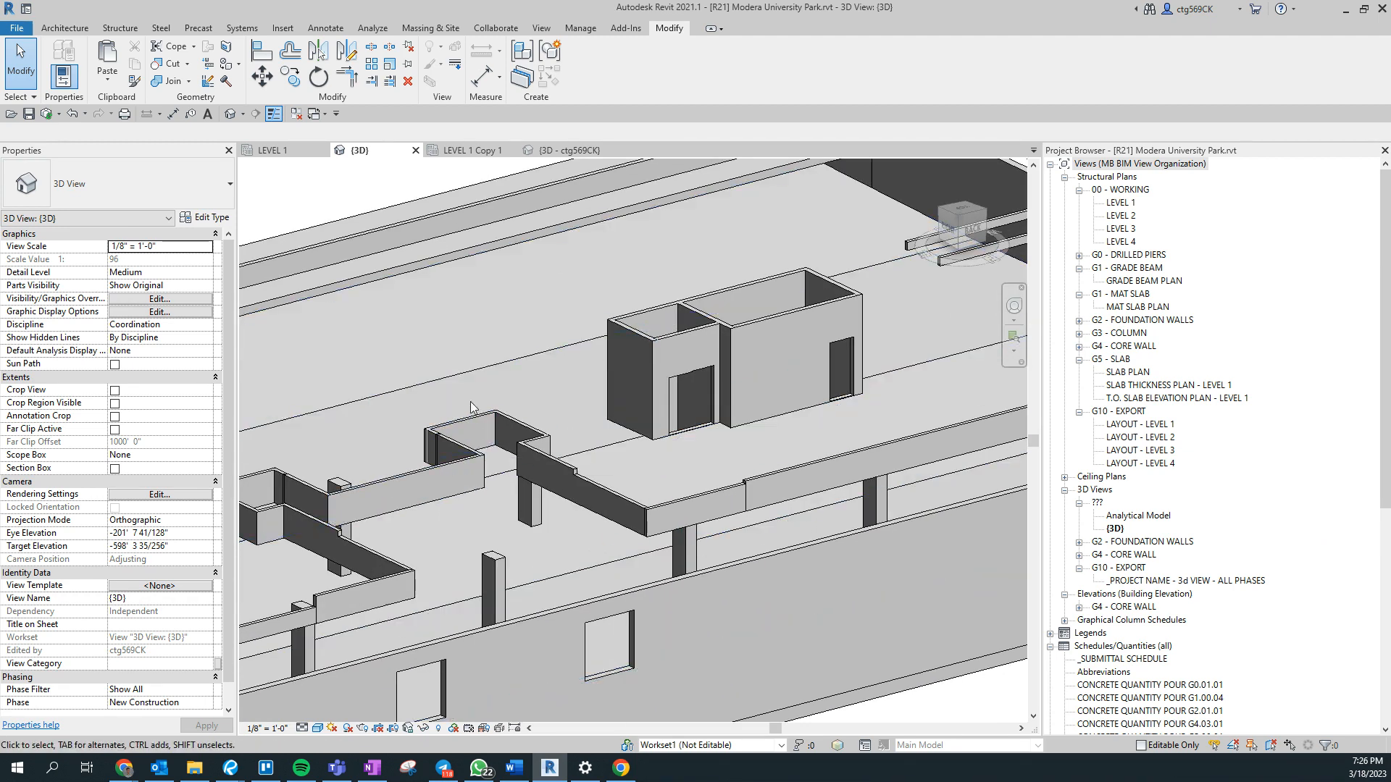
# - Check the full names and visibility settings of the Pour_1 - Element Type filters in the 3D view's graphic overrides
pyautogui.press('v')
pyautogui.press('v')
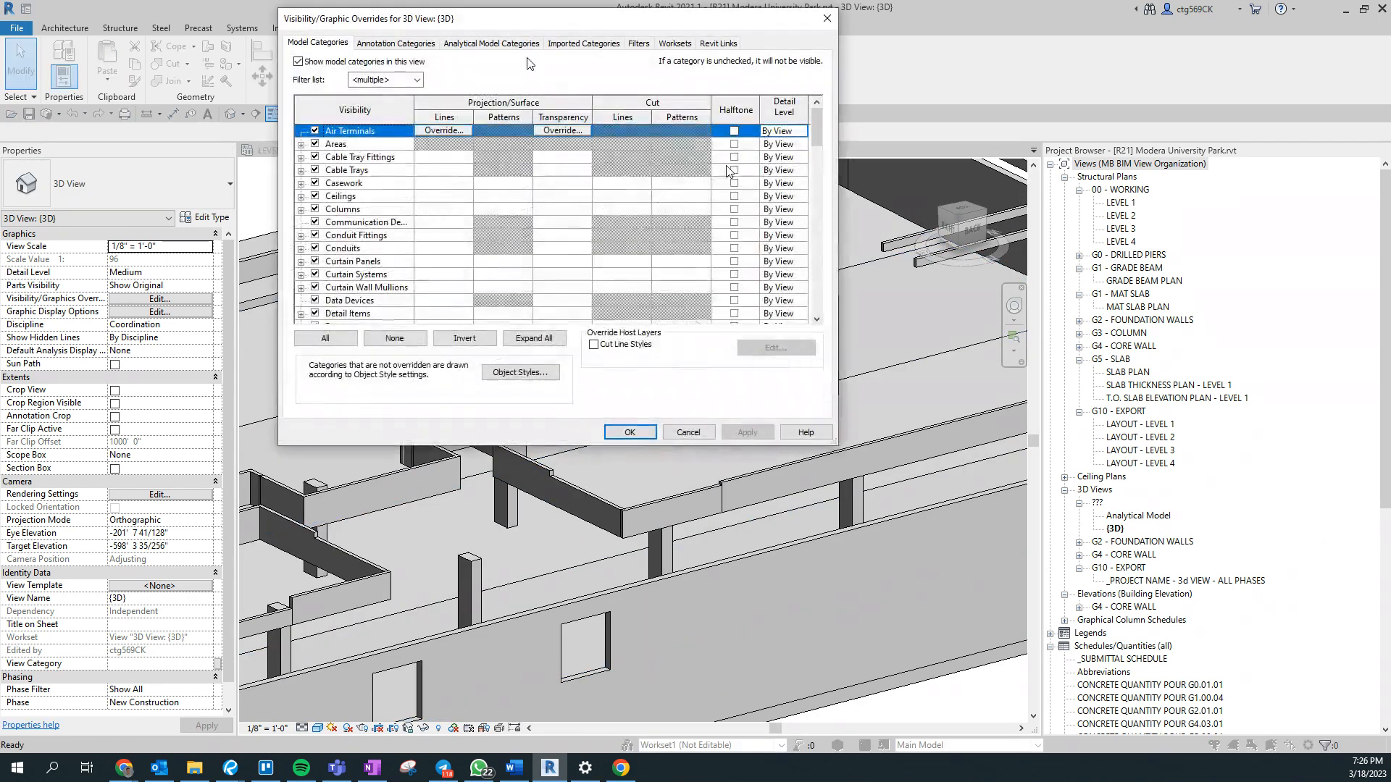
pyautogui.click(638, 43)
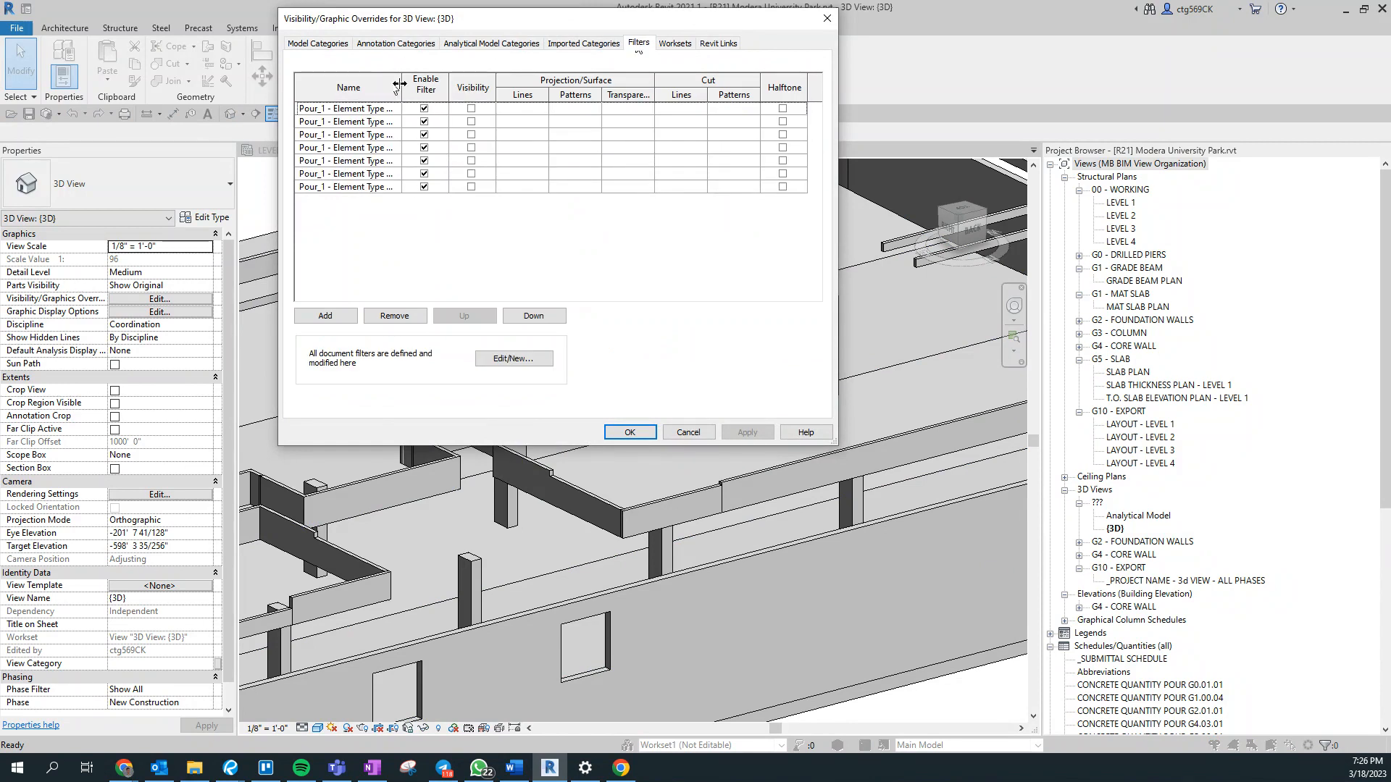
pyautogui.moveTo(401, 84); pyautogui.dragTo(487, 97)
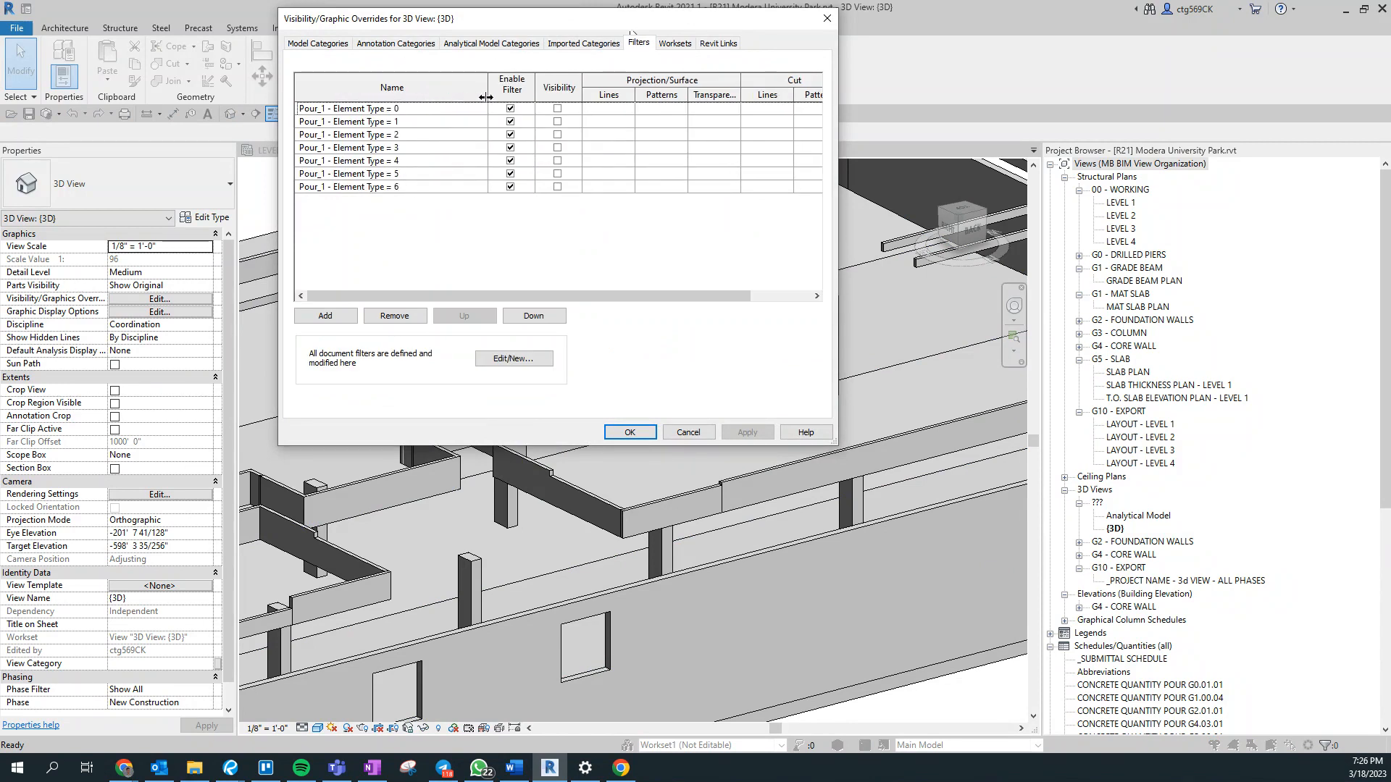
pyautogui.click(629, 433)
# - Select together the connected 6" Concrete Walls in front of the core, from the long straight run through the adjoining rectangular notch
pyautogui.scroll(3, 516, 471)
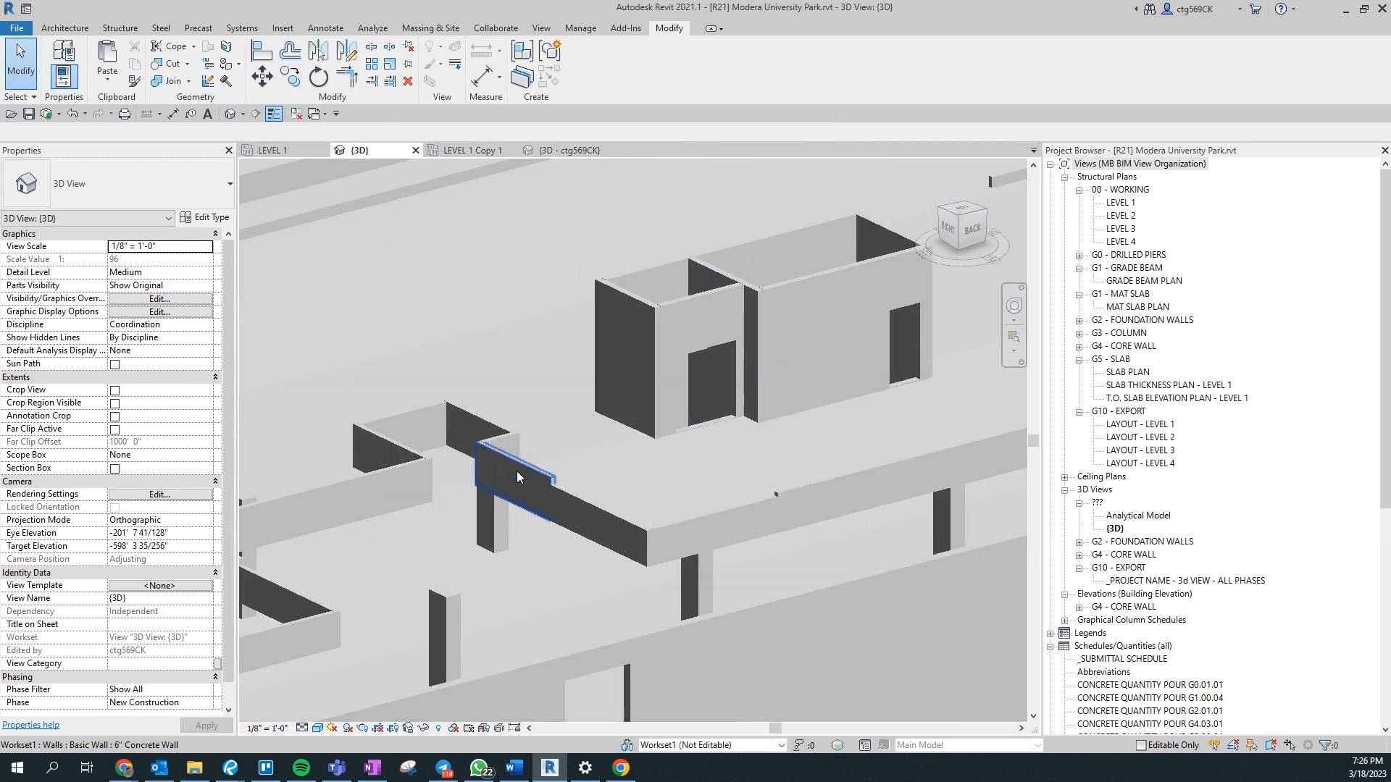
pyautogui.click(519, 470)
pyautogui.keyDown('ctrl'); pyautogui.click(695, 524); pyautogui.keyUp('ctrl')
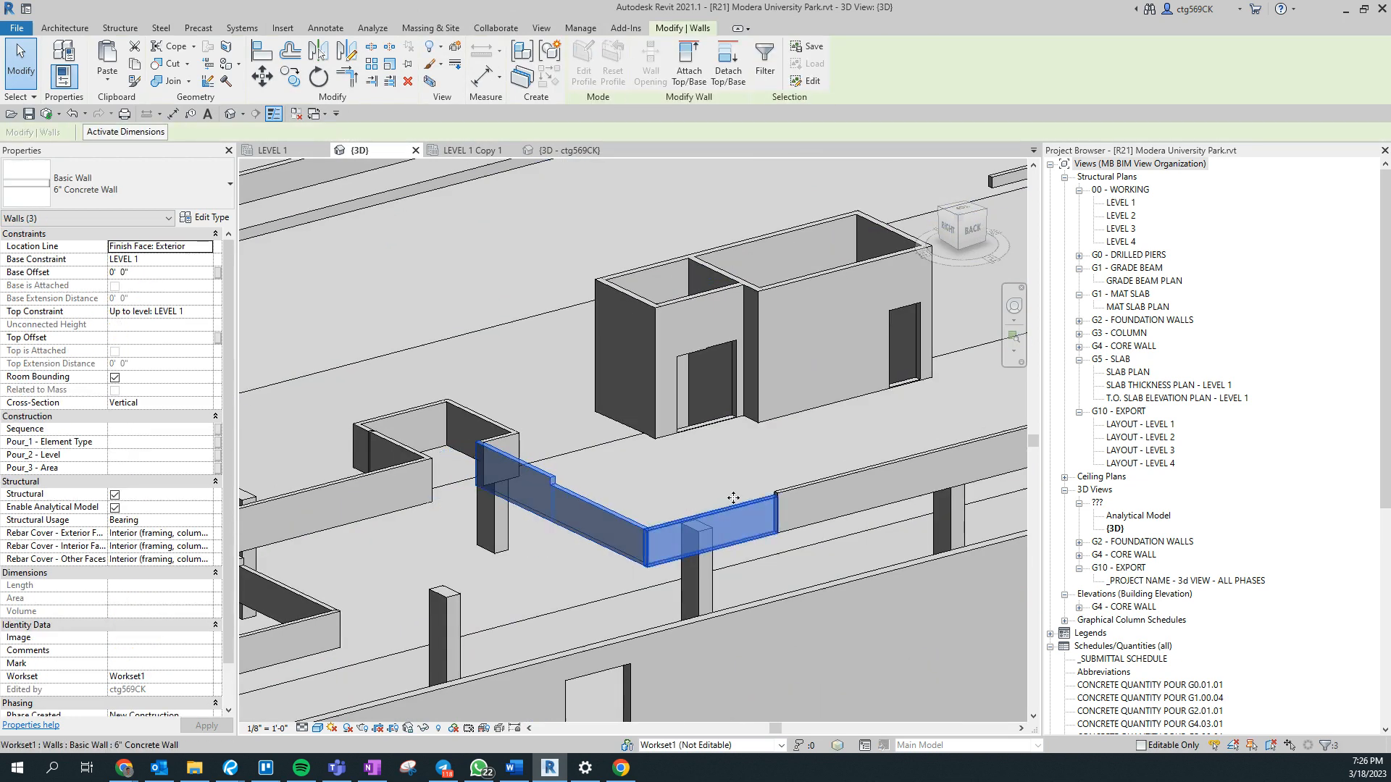
pyautogui.keyDown('ctrl'); pyautogui.click(789, 487); pyautogui.keyUp('ctrl')
pyautogui.keyDown('ctrl'); pyautogui.click(483, 427); pyautogui.keyUp('ctrl')
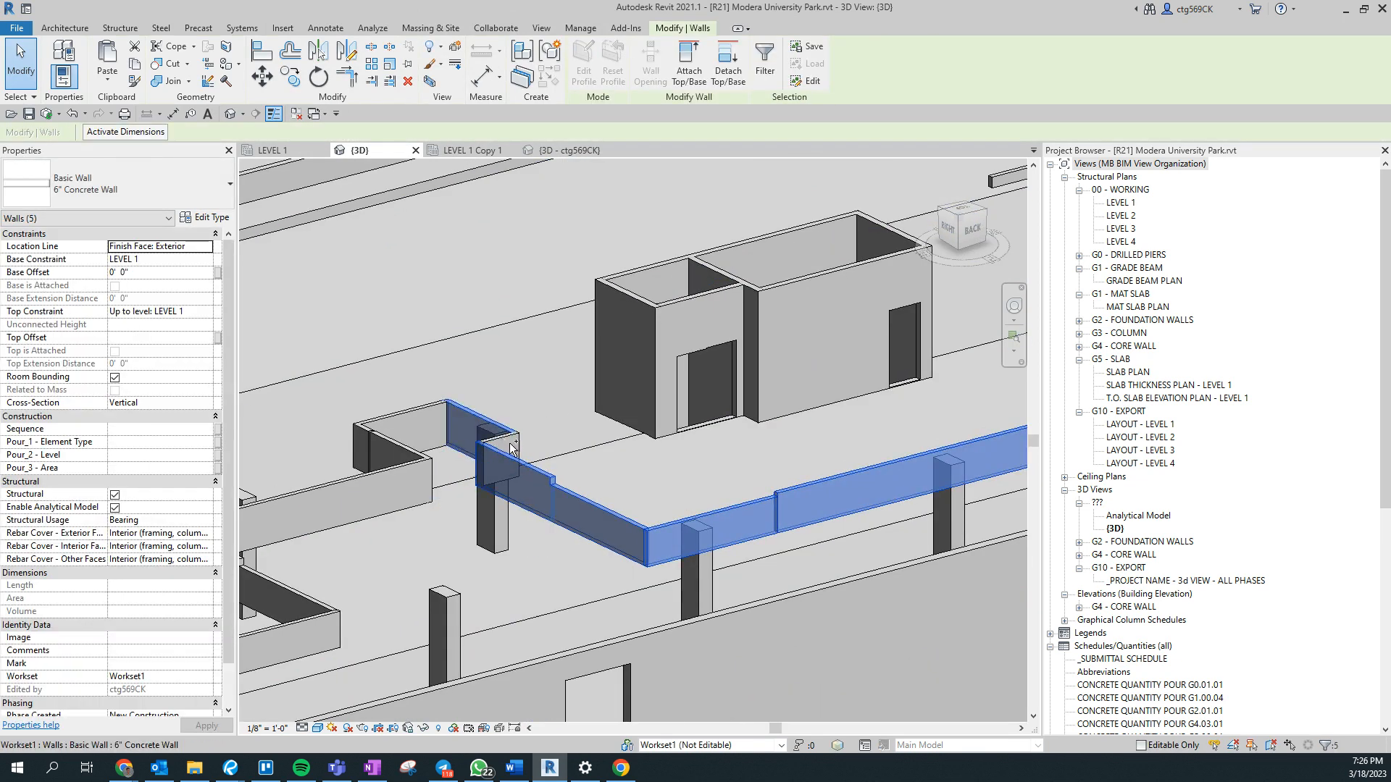
pyautogui.keyDown('ctrl'); pyautogui.click(433, 415); pyautogui.keyUp('ctrl')
pyautogui.keyDown('ctrl'); pyautogui.click(367, 447); pyautogui.keyUp('ctrl')
pyautogui.keyDown('ctrl'); pyautogui.click(368, 468); pyautogui.keyUp('ctrl')
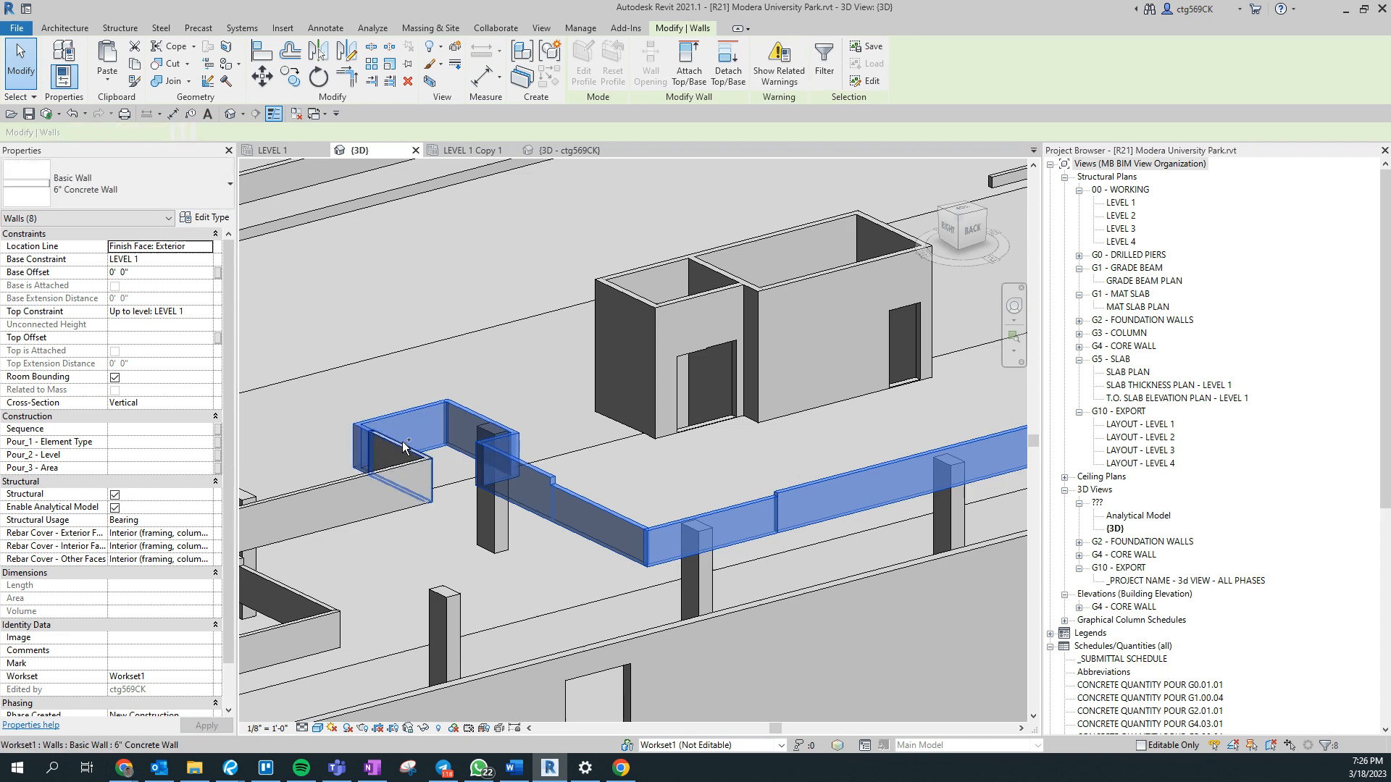
pyautogui.keyDown('ctrl'); pyautogui.click(360, 478); pyautogui.keyUp('ctrl')
# - Add the 6" Concrete Walls forming the second rectangular notch and its stepped return to the selection
pyautogui.moveTo(360, 479); pyautogui.dragTo(603, 395, button='middle')
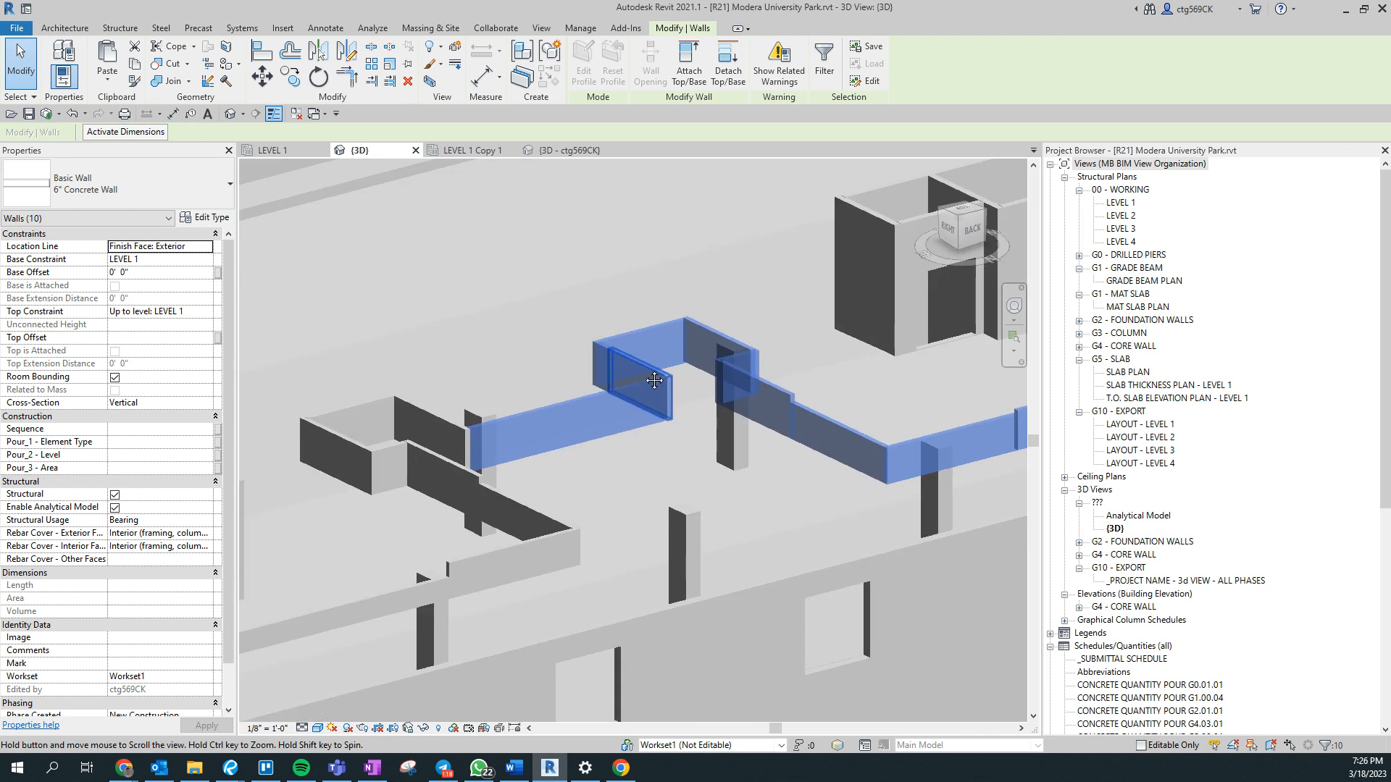
pyautogui.keyDown('ctrl'); pyautogui.click(447, 424); pyautogui.keyUp('ctrl')
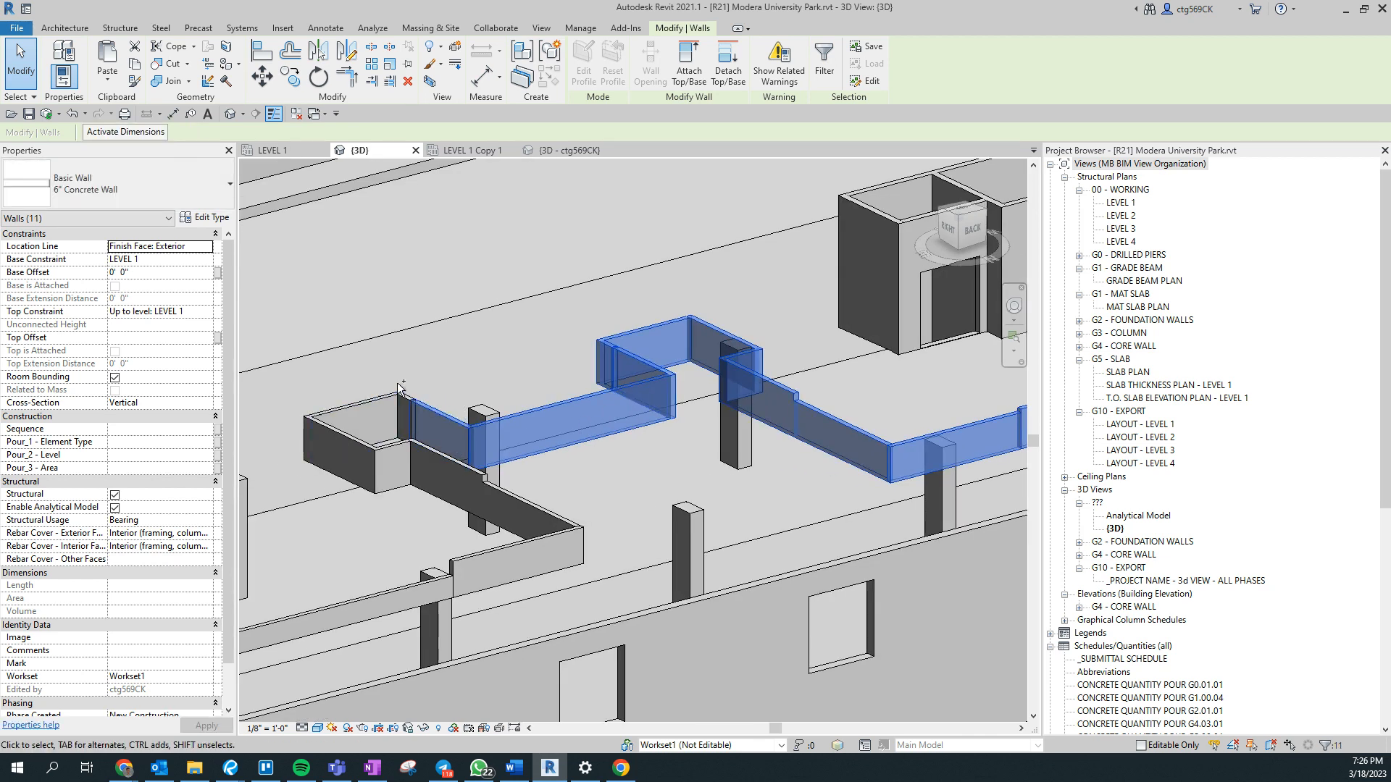
pyautogui.keyDown('ctrl'); pyautogui.moveTo(391, 391); pyautogui.dragTo(389, 394); pyautogui.keyUp('ctrl')
pyautogui.keyDown('ctrl'); pyautogui.click(332, 434); pyautogui.keyUp('ctrl')
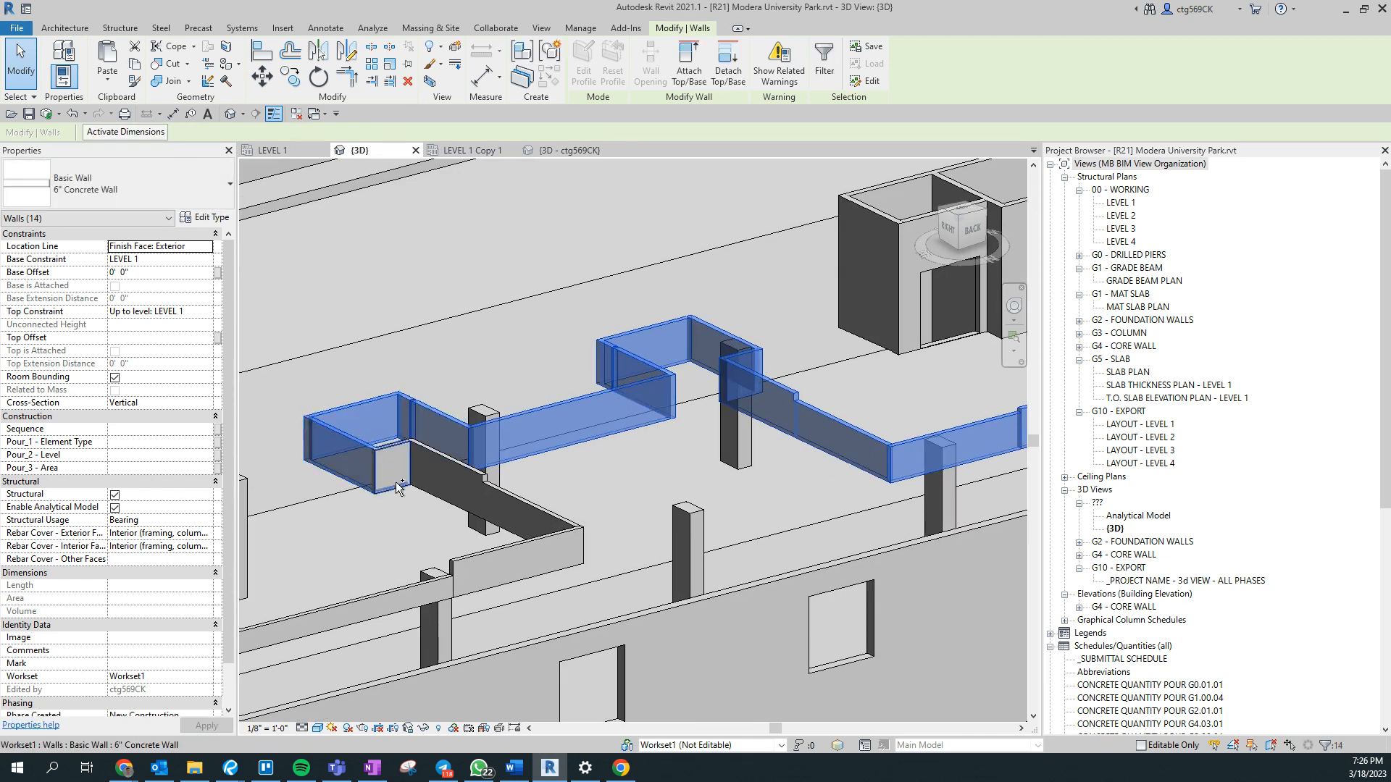
pyautogui.keyDown('ctrl'); pyautogui.click(432, 496); pyautogui.keyUp('ctrl')
pyautogui.keyDown('ctrl'); pyautogui.click(495, 524); pyautogui.keyUp('ctrl')
pyautogui.keyDown('ctrl'); pyautogui.click(495, 555); pyautogui.keyUp('ctrl')
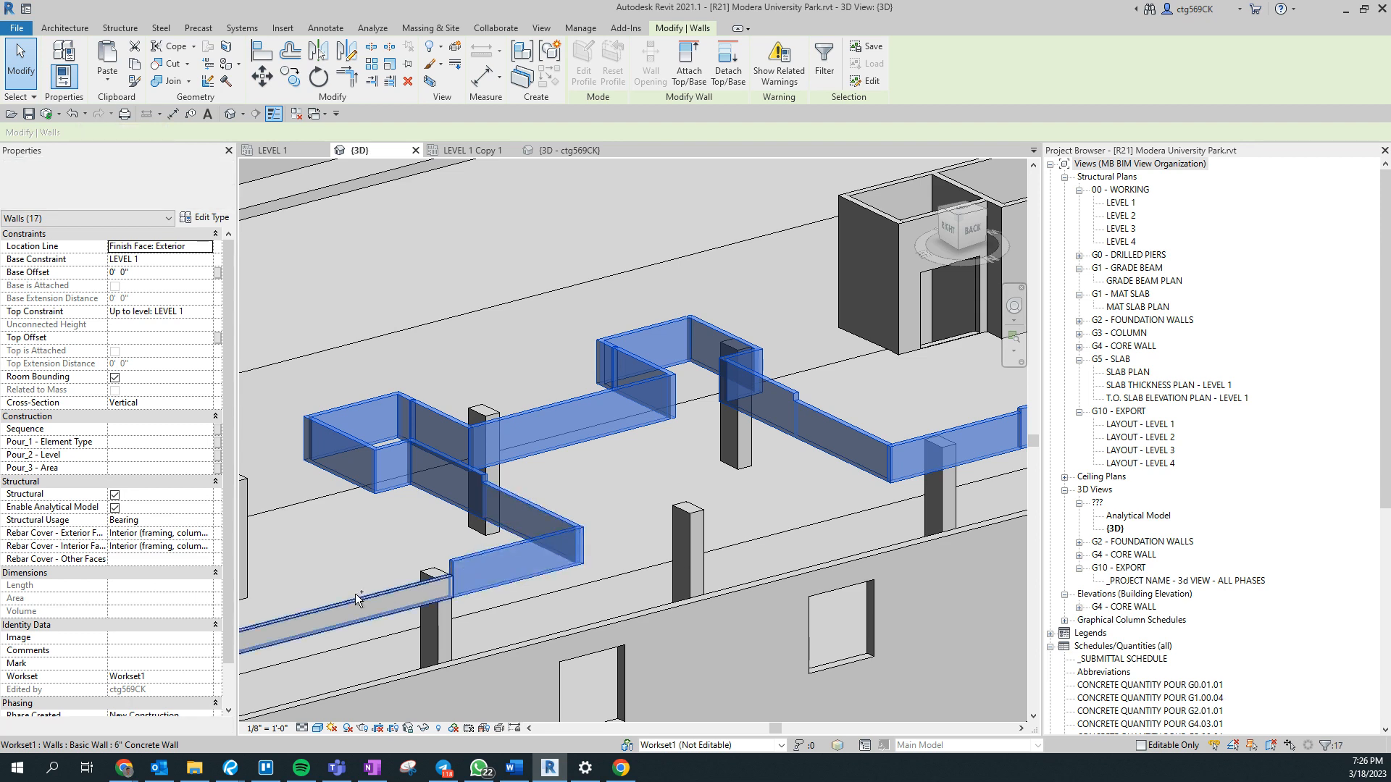
# - Add the long straight run of 6" Concrete Walls and the two low segments at its far corner to the selection
pyautogui.keyDown('ctrl'); pyautogui.click(429, 593); pyautogui.keyUp('ctrl')
pyautogui.moveTo(493, 578); pyautogui.dragTo(983, 476, button='middle')
pyautogui.keyDown('ctrl'); pyautogui.click(590, 591); pyautogui.keyUp('ctrl')
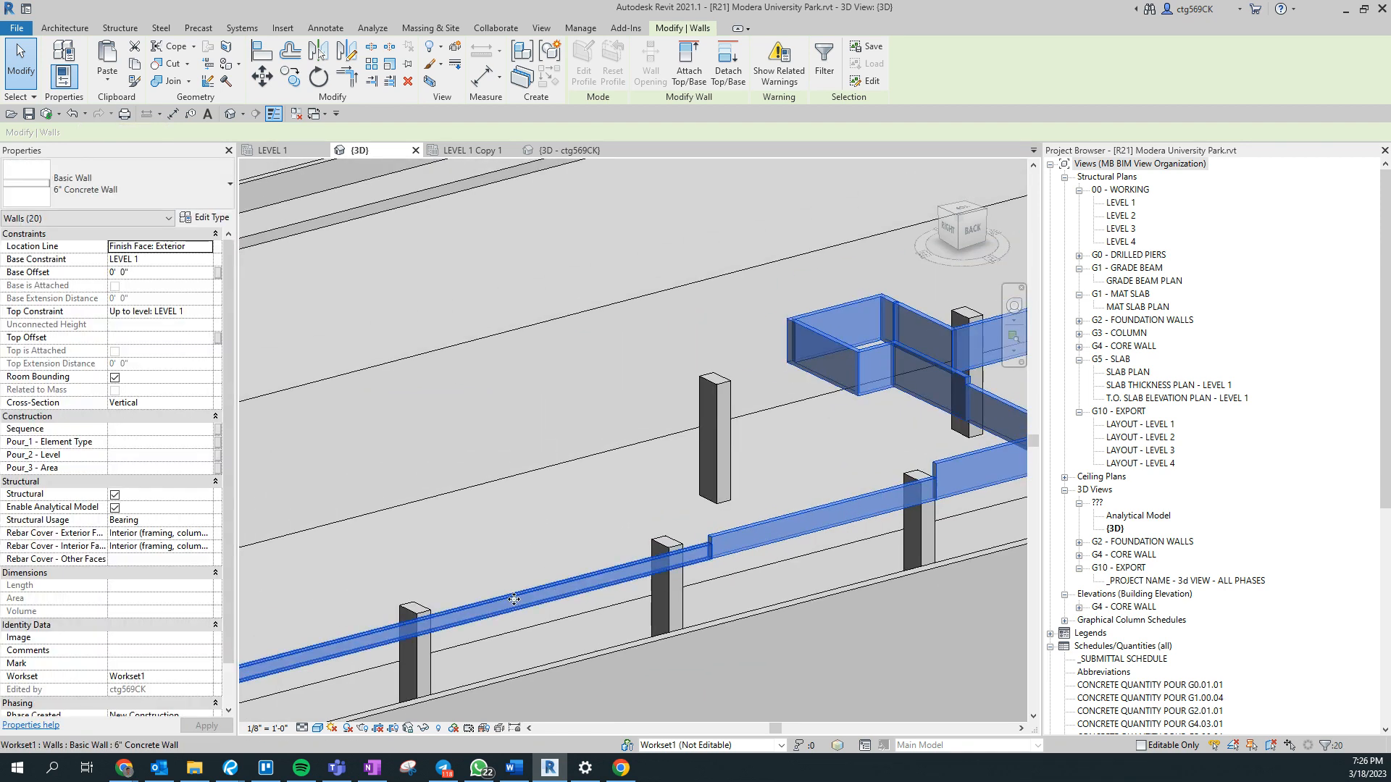
pyautogui.moveTo(463, 616); pyautogui.dragTo(997, 472, button='middle')
pyautogui.moveTo(532, 624); pyautogui.dragTo(960, 571, button='middle')
pyautogui.scroll(4, 554, 633)
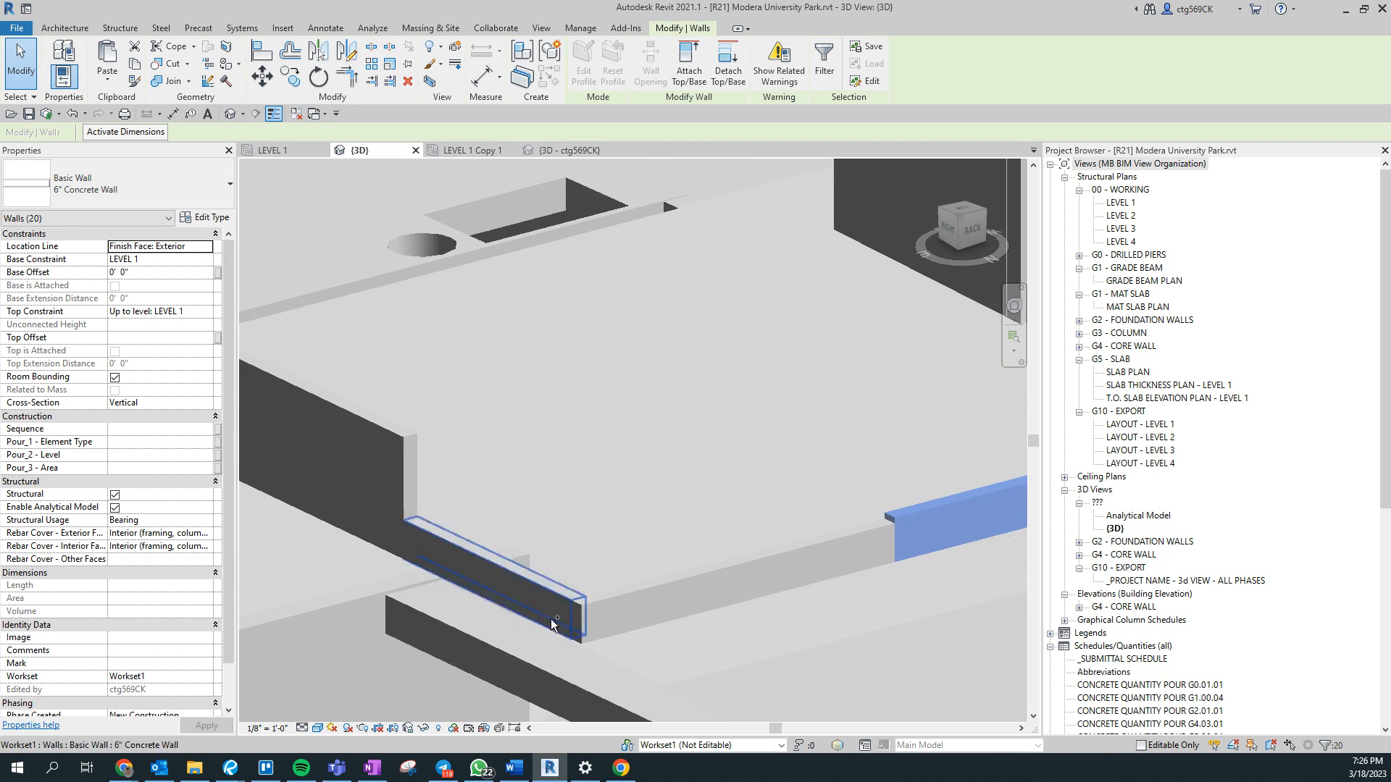
pyautogui.keyDown('ctrl'); pyautogui.click(559, 607); pyautogui.keyUp('ctrl')
pyautogui.keyDown('ctrl'); pyautogui.click(607, 593); pyautogui.keyUp('ctrl')
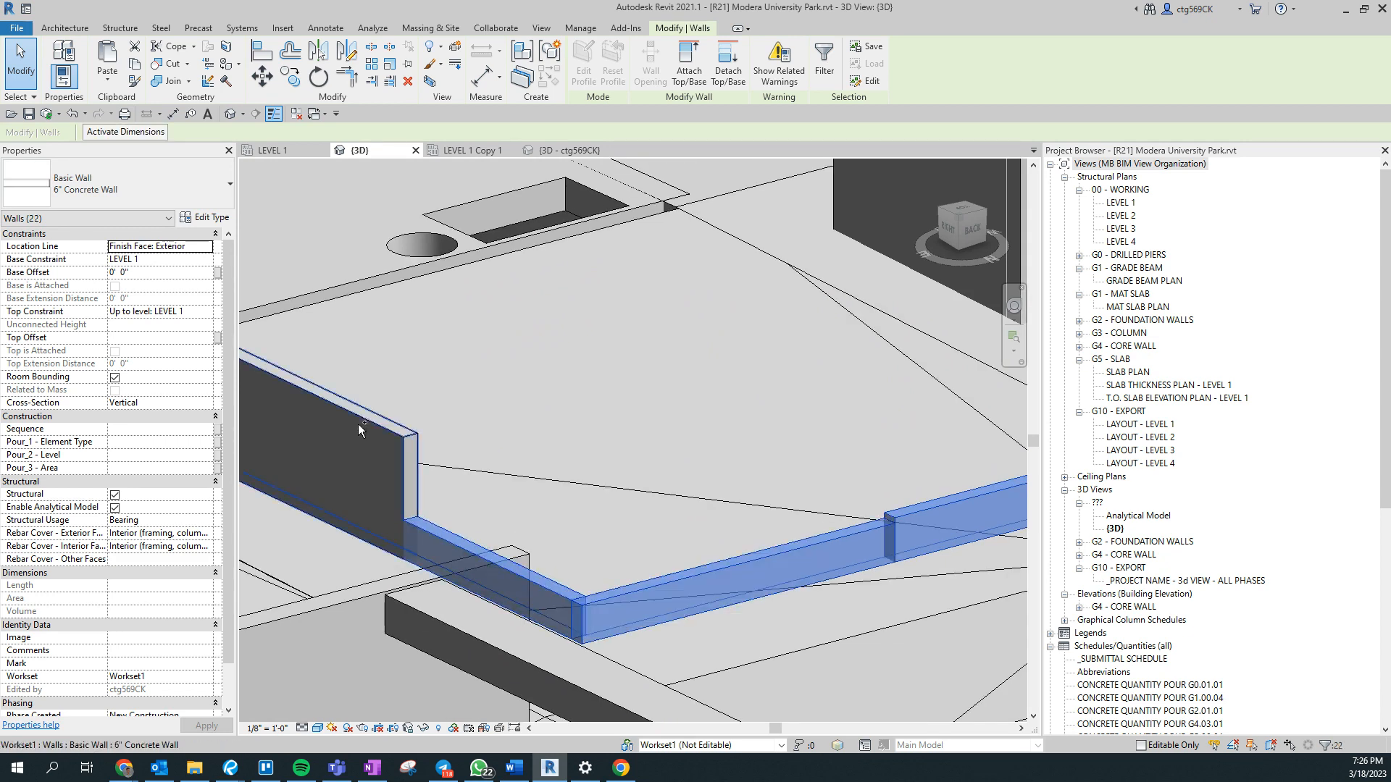
# - Add the taller 6" Concrete Wall run and the walls forming the rectangular notch at its far end to the selection
pyautogui.keyDown('ctrl'); pyautogui.click(361, 422); pyautogui.keyUp('ctrl')
pyautogui.moveTo(467, 452); pyautogui.dragTo(1099, 603, button='middle')
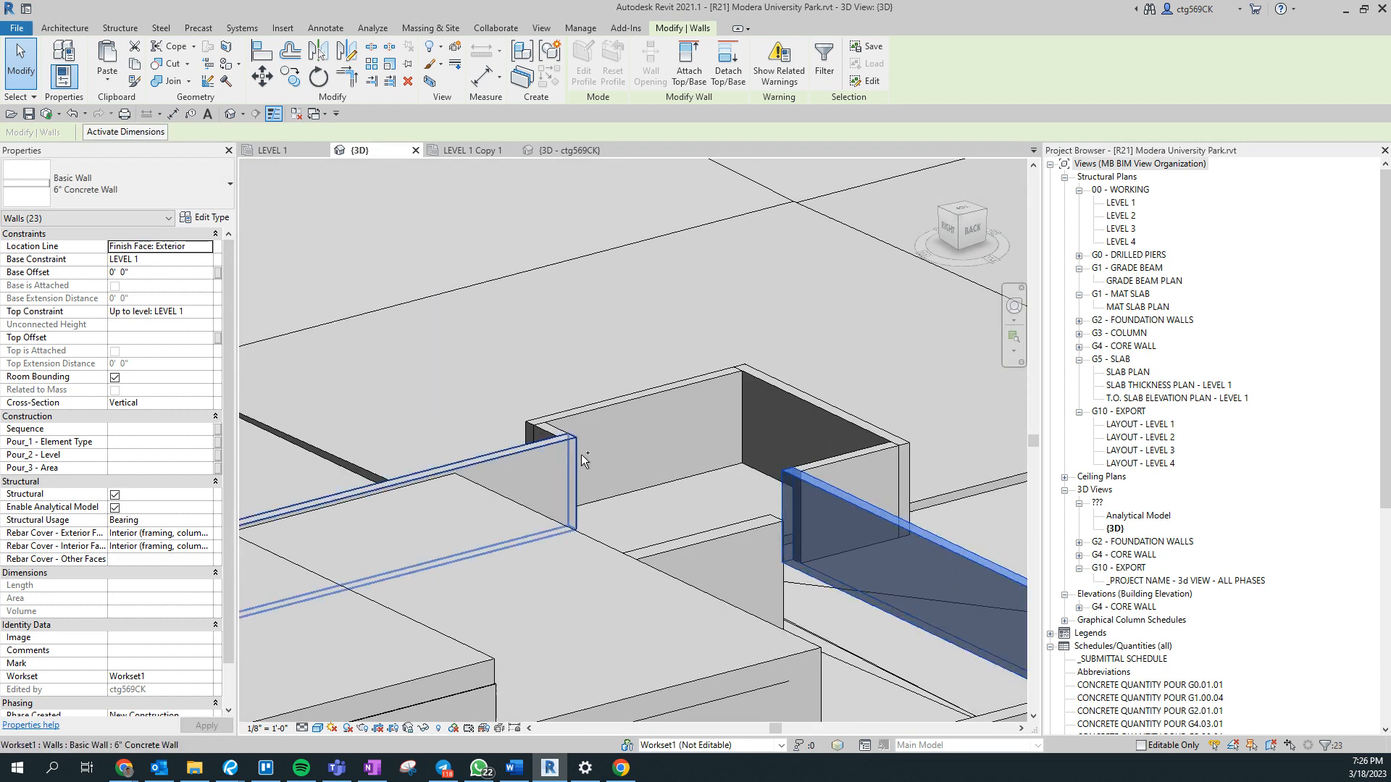
pyautogui.keyDown('ctrl'); pyautogui.click(559, 426); pyautogui.keyUp('ctrl')
pyautogui.keyDown('ctrl'); pyautogui.click(547, 427); pyautogui.keyUp('ctrl')
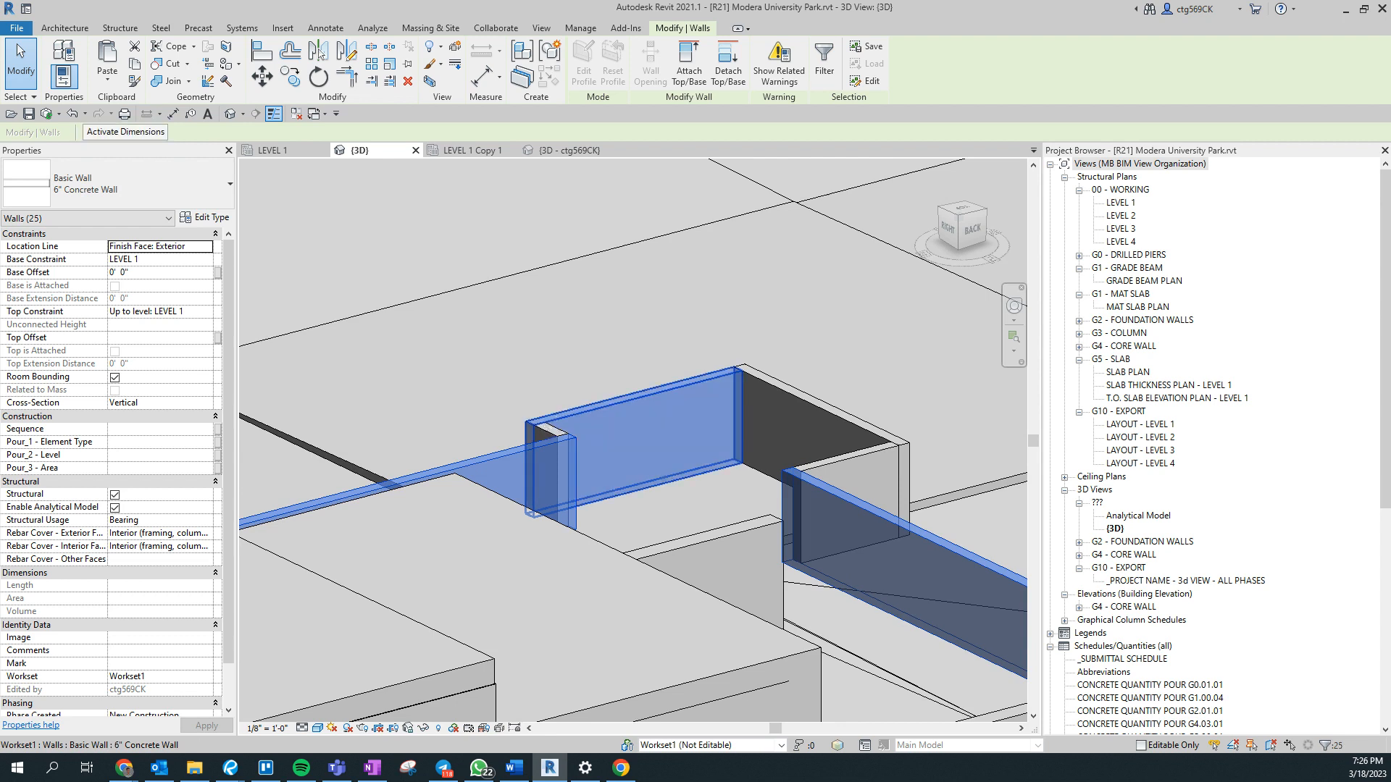
pyautogui.scroll(2, 546, 431)
pyautogui.keyDown('ctrl'); pyautogui.click(551, 432); pyautogui.keyUp('ctrl')
pyautogui.keyDown('ctrl'); pyautogui.click(948, 358); pyautogui.keyUp('ctrl')
pyautogui.moveTo(948, 358); pyautogui.dragTo(563, 309, button='middle')
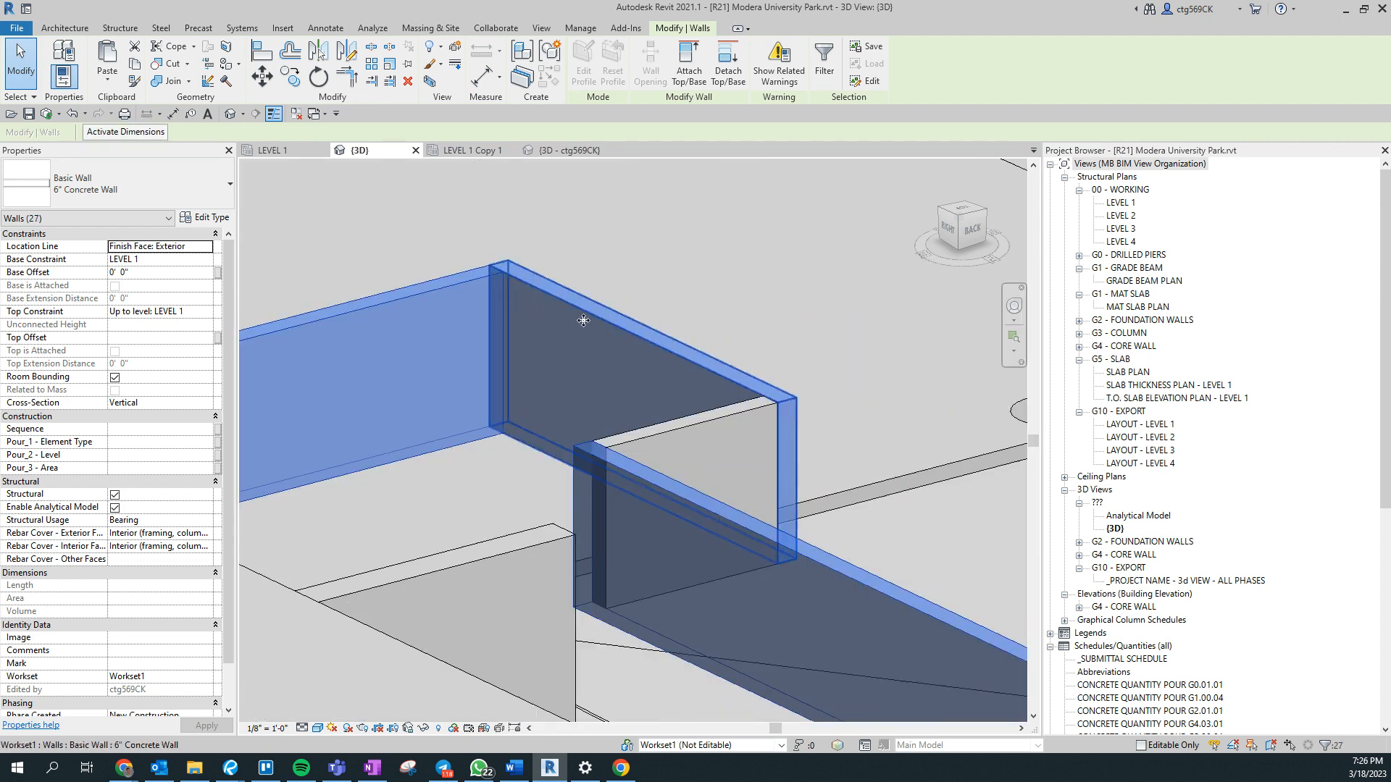
pyautogui.keyDown('ctrl'); pyautogui.click(718, 408); pyautogui.keyUp('ctrl')
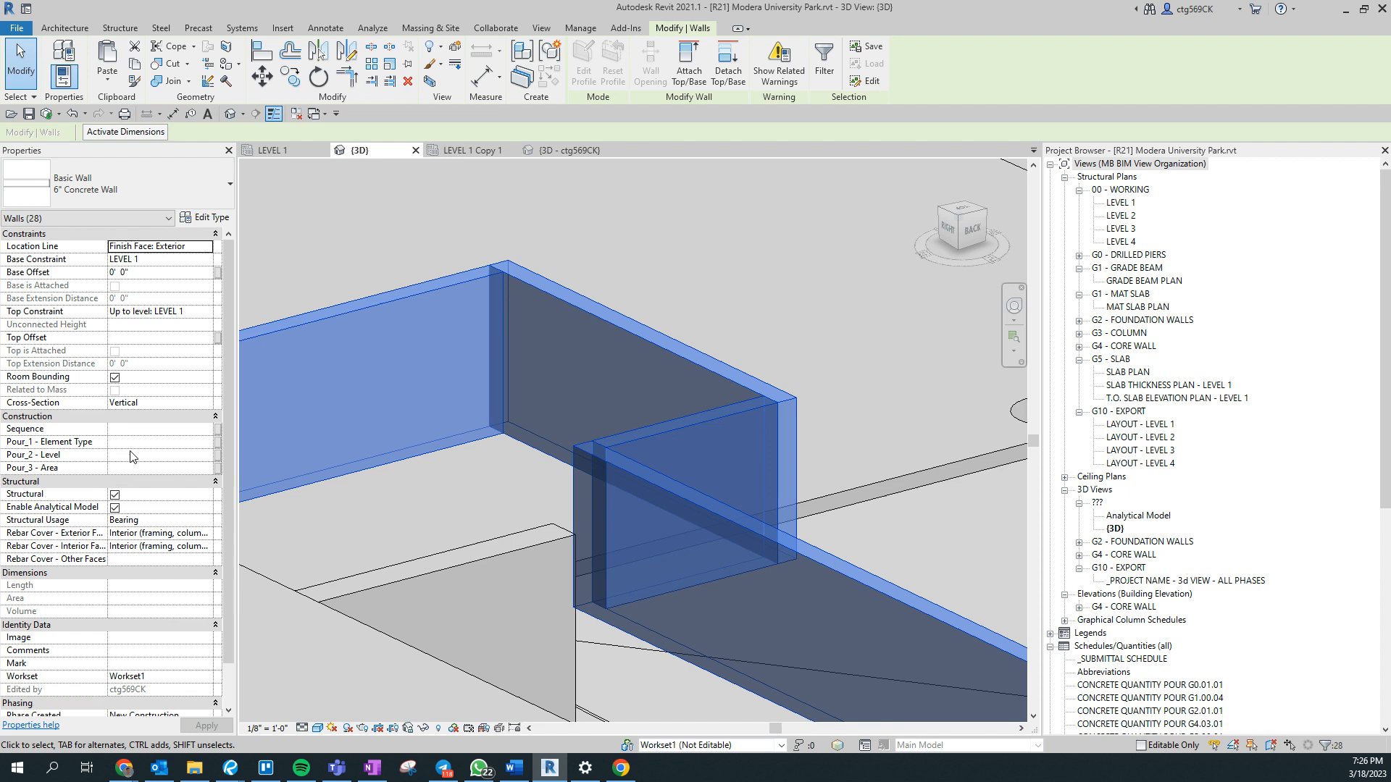
# - Set Pour_1 - Element Type of the selected 6" Concrete Walls to 6 and clear the selection
pyautogui.keyDown('shift'); pyautogui.moveTo(602, 527); pyautogui.dragTo(545, 485, button='middle'); pyautogui.keyUp('shift')
pyautogui.keyDown('shift'); pyautogui.moveTo(566, 550); pyautogui.dragTo(529, 574, button='middle'); pyautogui.keyUp('shift')
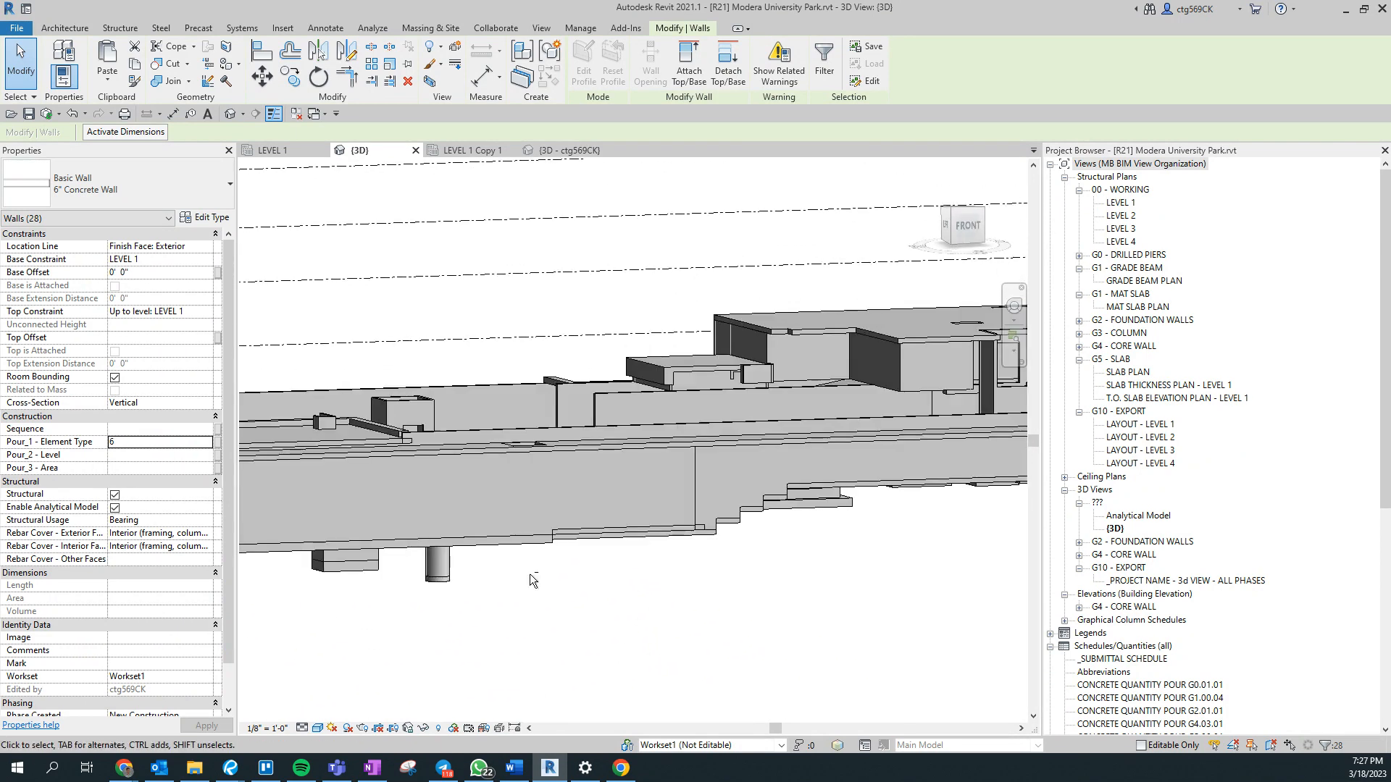
pyautogui.moveTo(458, 574); pyautogui.dragTo(419, 603)
pyautogui.press('Escape')
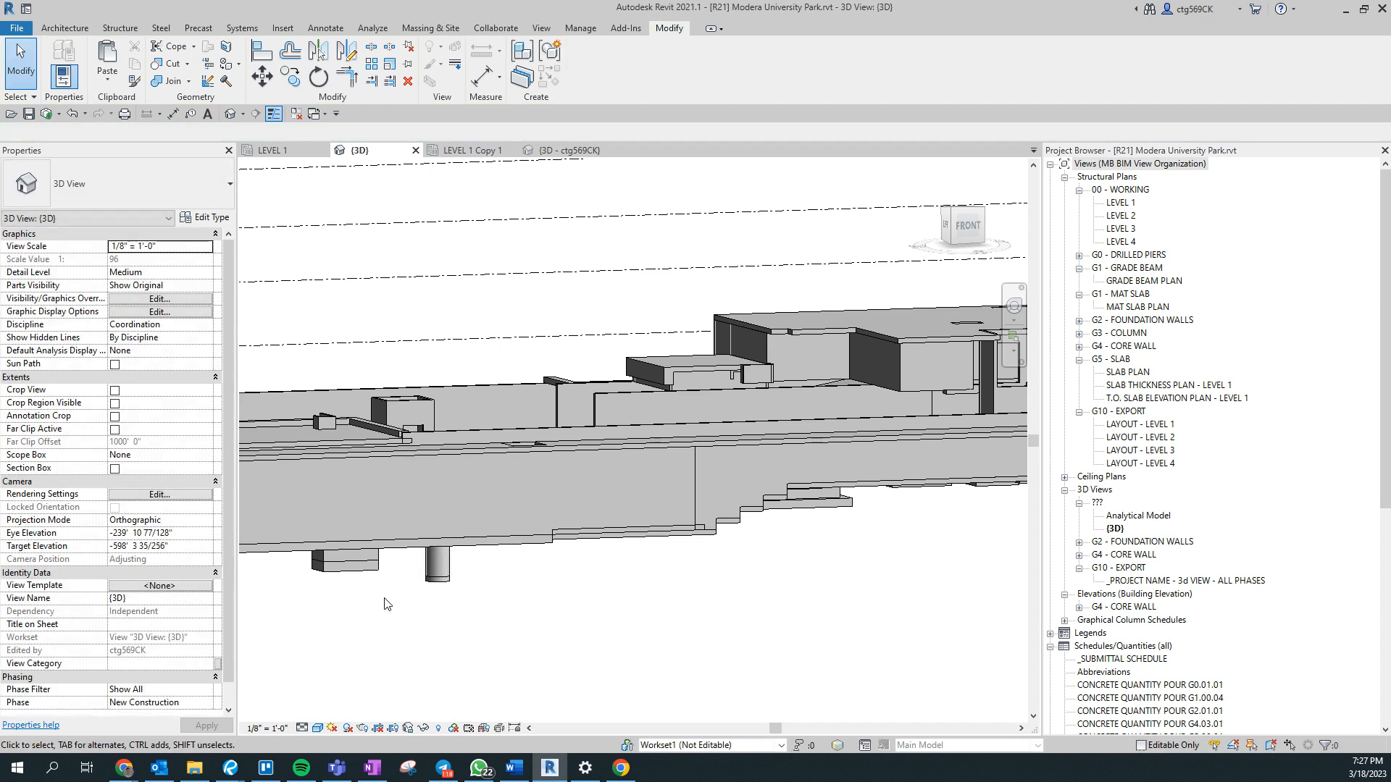
# - Select the 6" Concrete Walls standing in the two corners of the rectangular sunken slab and set their Pour_1 - Element Type to 6
pyautogui.moveTo(384, 602); pyautogui.dragTo(838, 602, button='middle')
pyautogui.scroll(-3, 826, 596)
pyautogui.keyDown('shift'); pyautogui.moveTo(767, 539); pyautogui.dragTo(830, 681, button='middle'); pyautogui.keyUp('shift')
pyautogui.scroll(6, 963, 619)
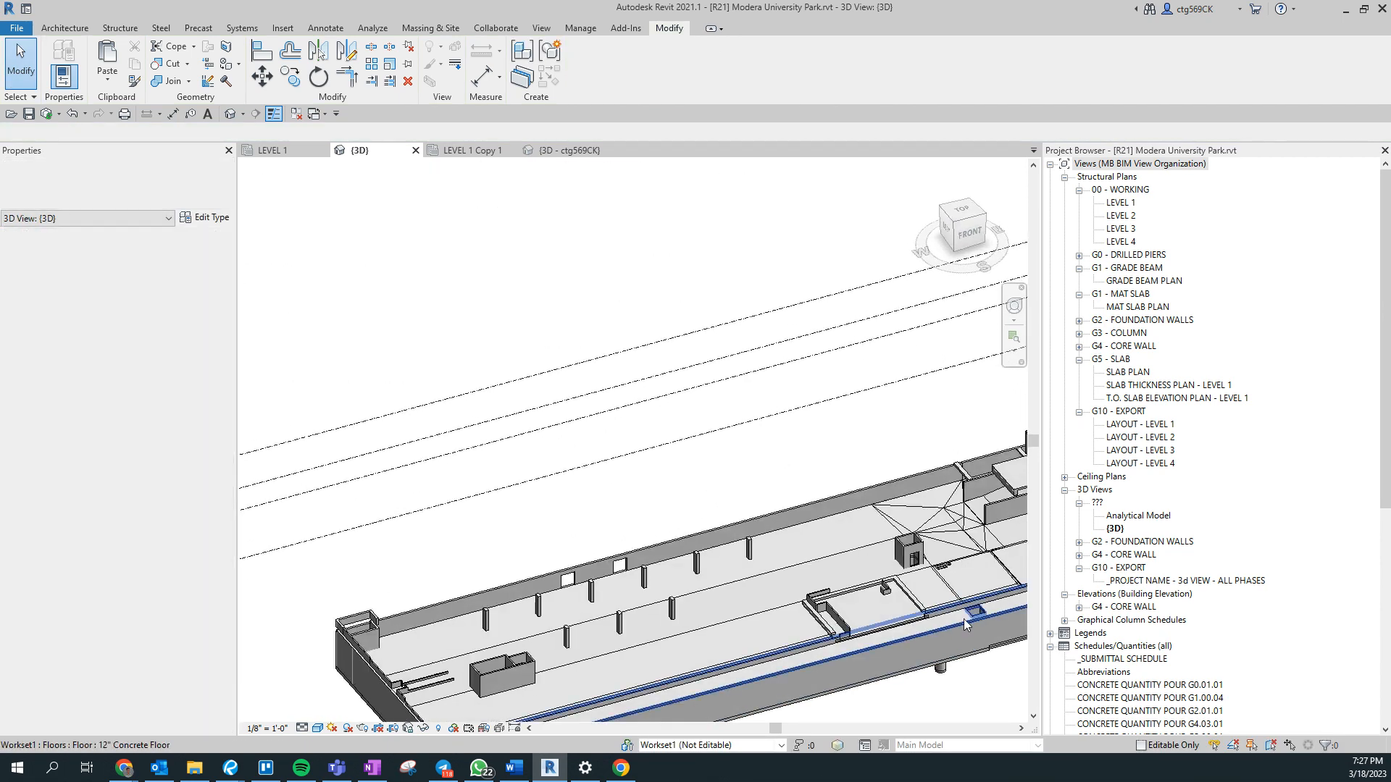
pyautogui.click(551, 653)
pyautogui.moveTo(550, 653); pyautogui.dragTo(573, 532, button='middle')
pyautogui.keyDown('ctrl'); pyautogui.click(466, 357); pyautogui.keyUp('ctrl')
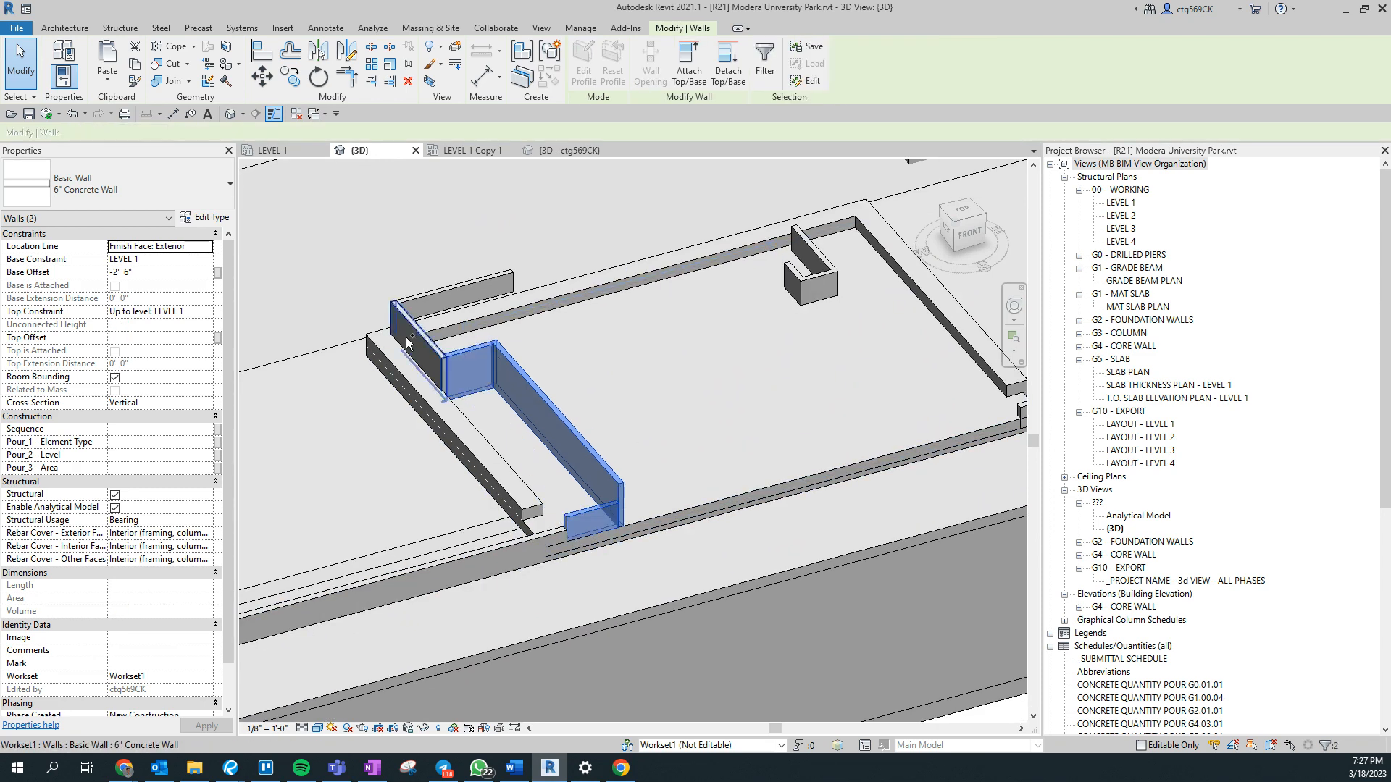
pyautogui.keyDown('ctrl'); pyautogui.click(424, 338); pyautogui.keyUp('ctrl')
pyautogui.keyDown('ctrl'); pyautogui.click(475, 291); pyautogui.keyUp('ctrl')
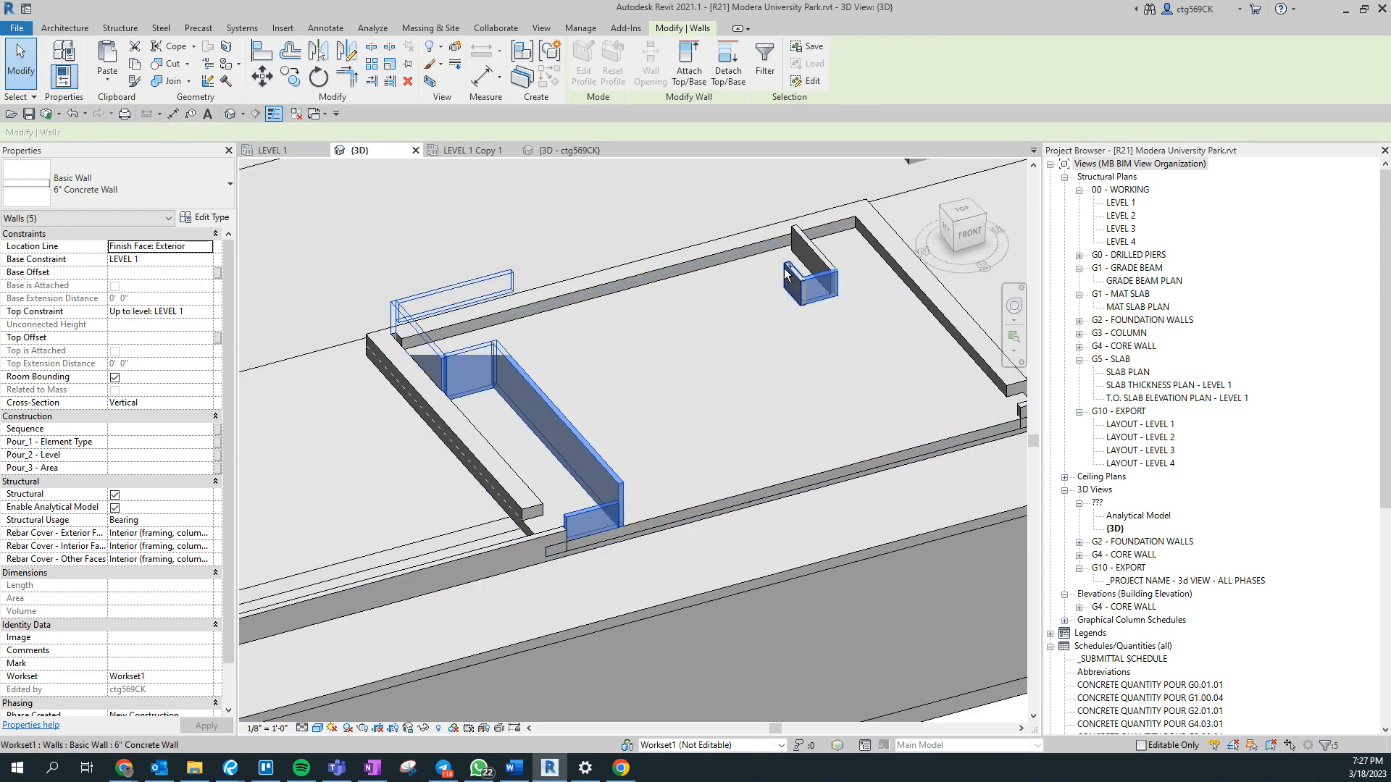
pyautogui.scroll(3, 506, 316)
pyautogui.keyDown('shift'); pyautogui.moveTo(666, 443); pyautogui.dragTo(730, 401, button='middle'); pyautogui.keyUp('shift')
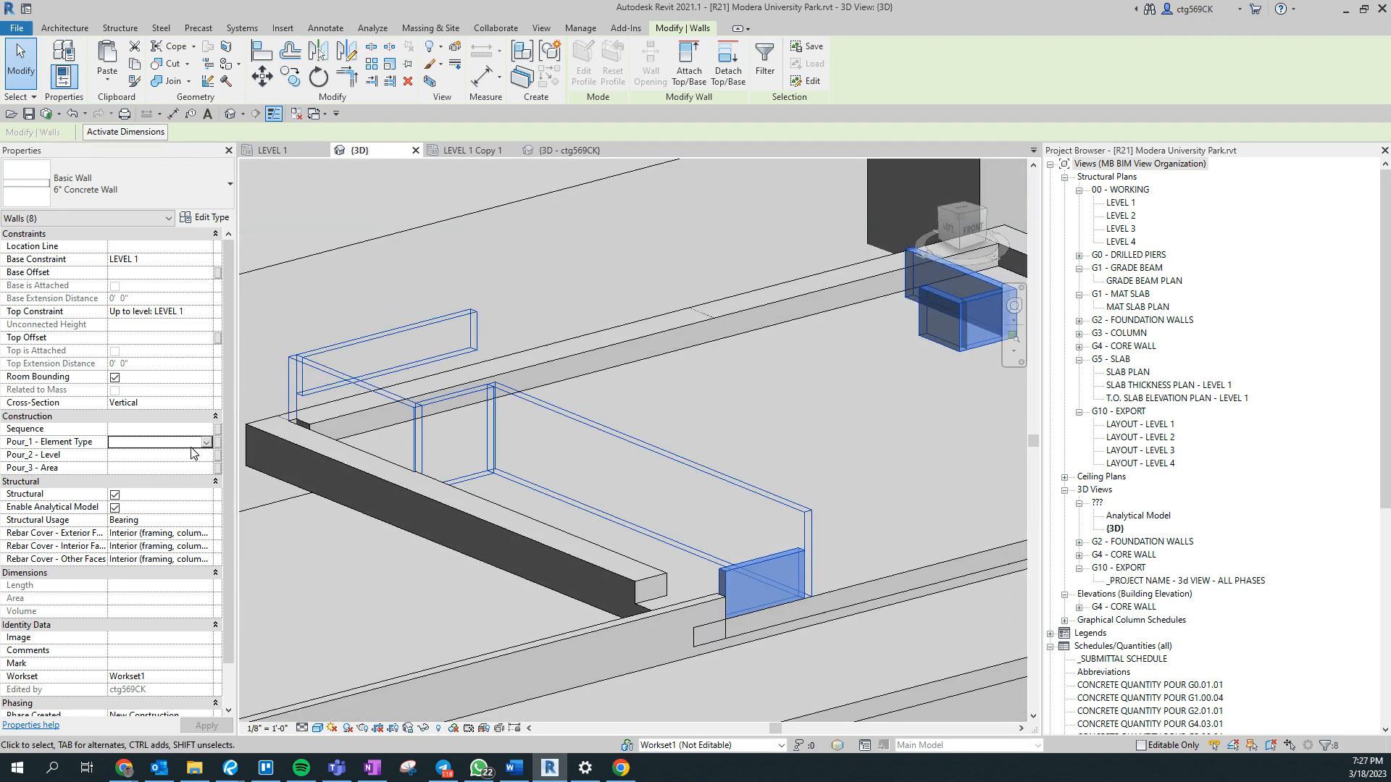
pyautogui.press('Delete')
# - Select all visible instances of the 24WX42D concrete beam around the sunken slab and assign their Pour_1 - Element Type
pyautogui.click(613, 560)
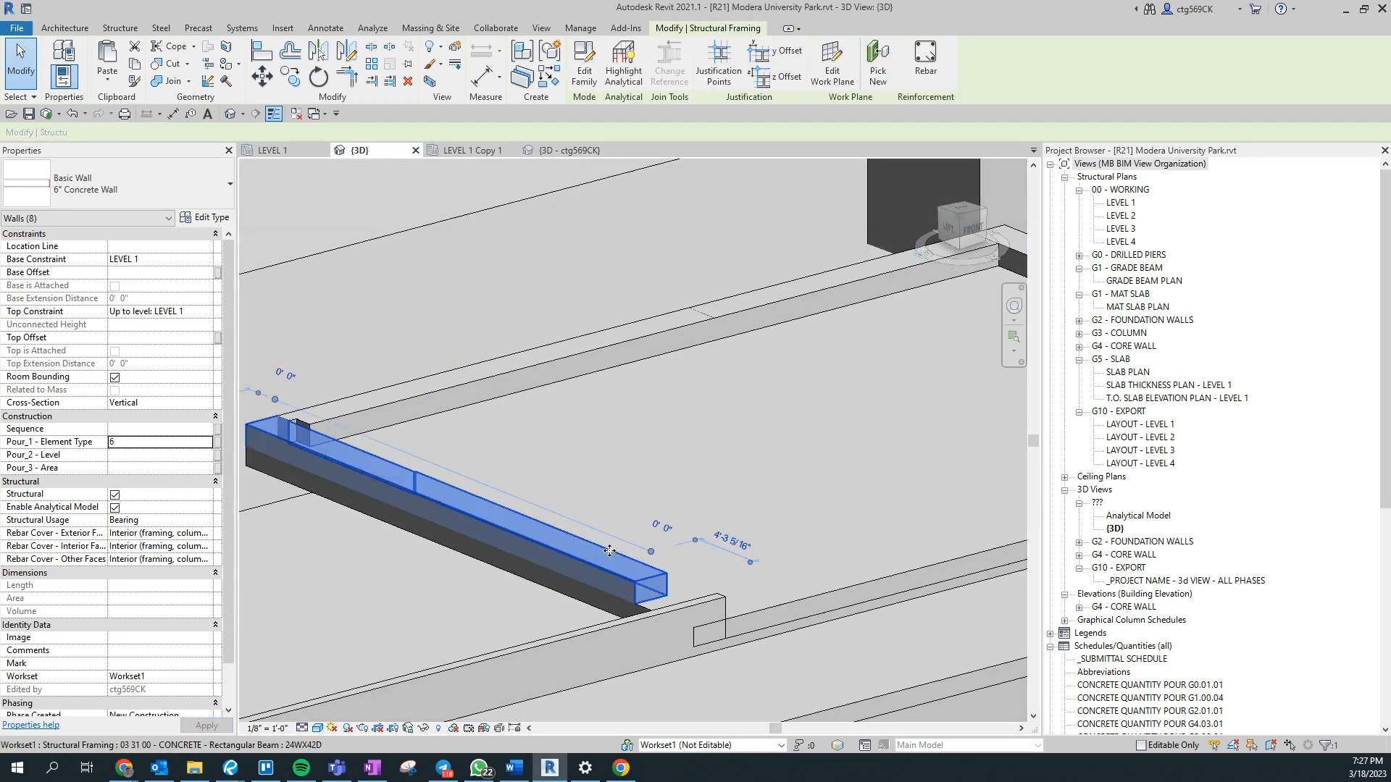
pyautogui.scroll(-3, 616, 558)
pyautogui.keyDown('shift'); pyautogui.moveTo(705, 522); pyautogui.dragTo(598, 517, button='middle'); pyautogui.keyUp('shift')
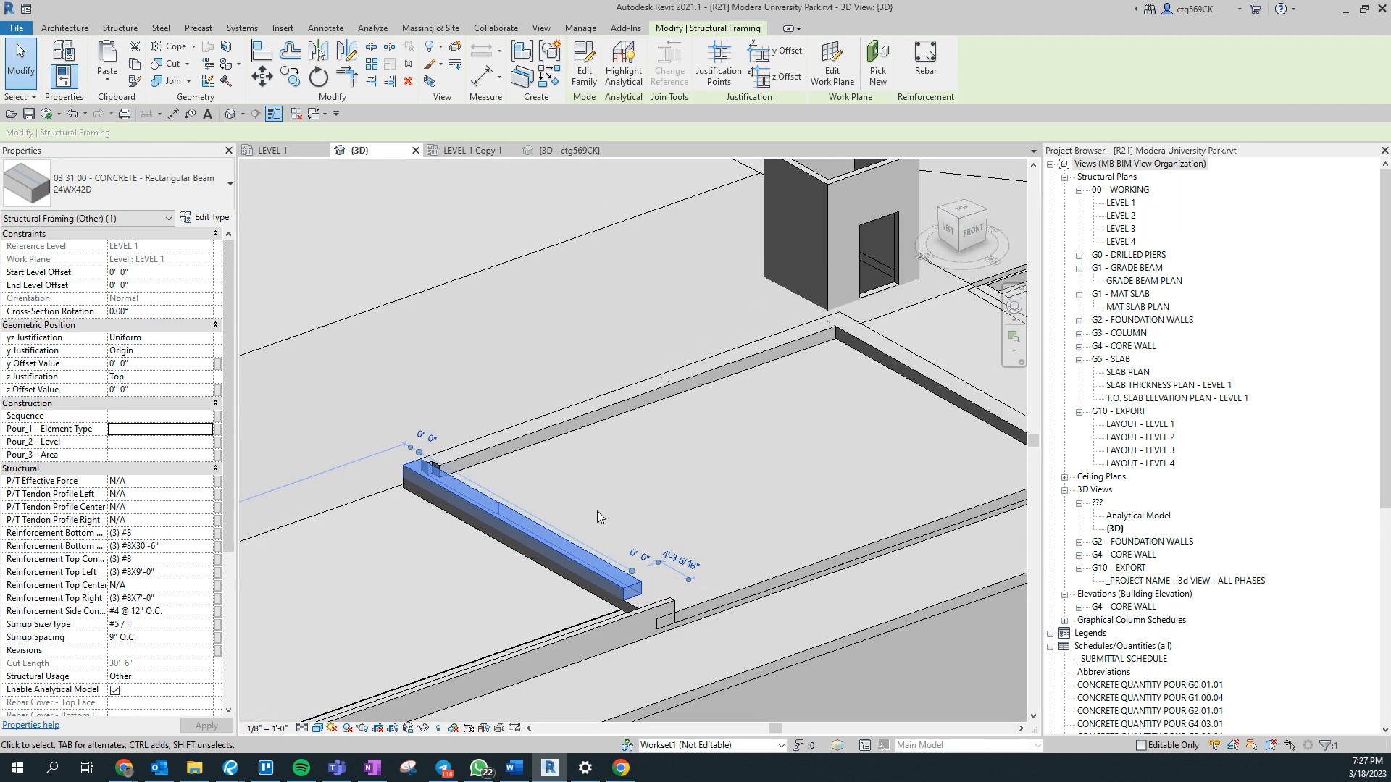
pyautogui.rightClick(588, 547)
pyautogui.moveTo(742, 303)
pyautogui.click(858, 303)
pyautogui.click(170, 429)
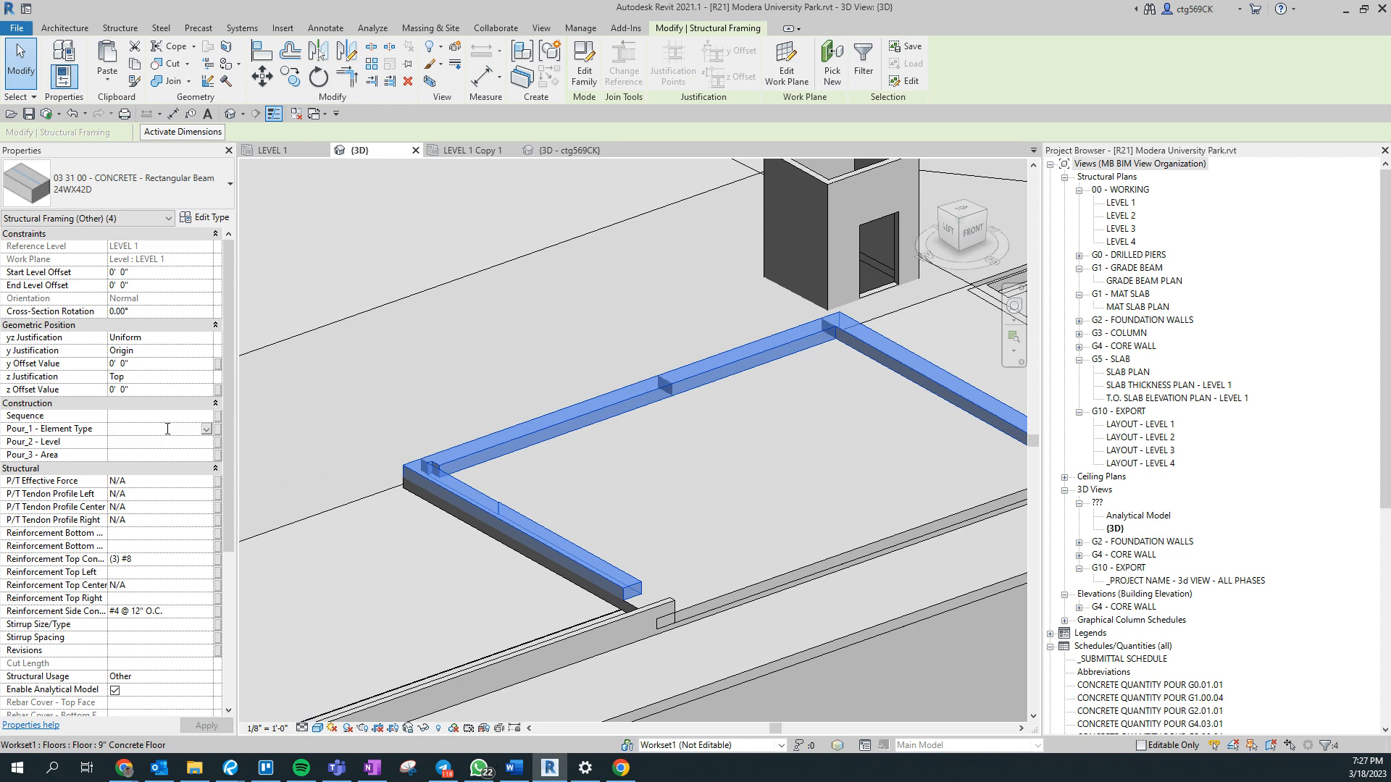
pyautogui.press('Escape')
# - Select all visible instances of the 12" Concrete Floor and set their Pour_1 - Element Type to 5
pyautogui.click(558, 562)
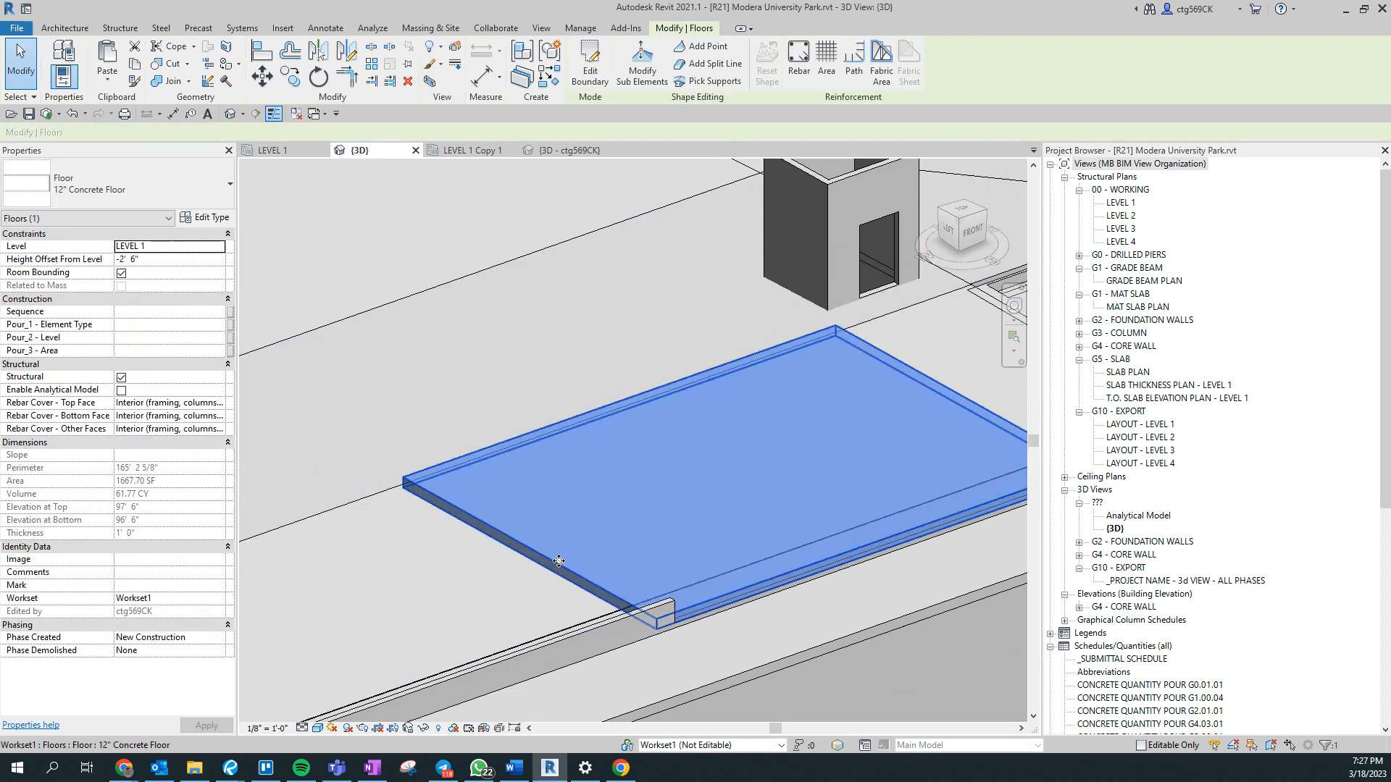
pyautogui.rightClick(558, 561)
pyautogui.moveTo(712, 320)
pyautogui.click(810, 324)
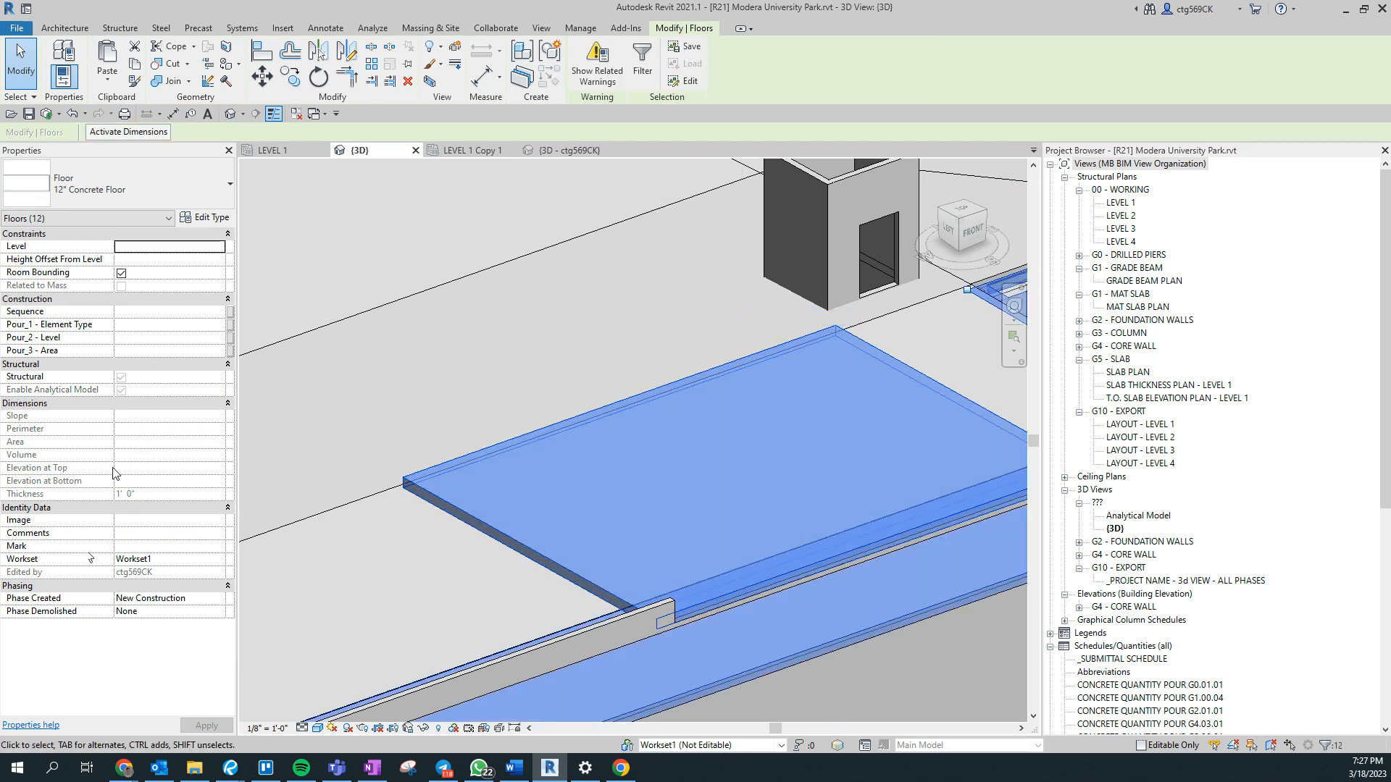
pyautogui.click(667, 474)
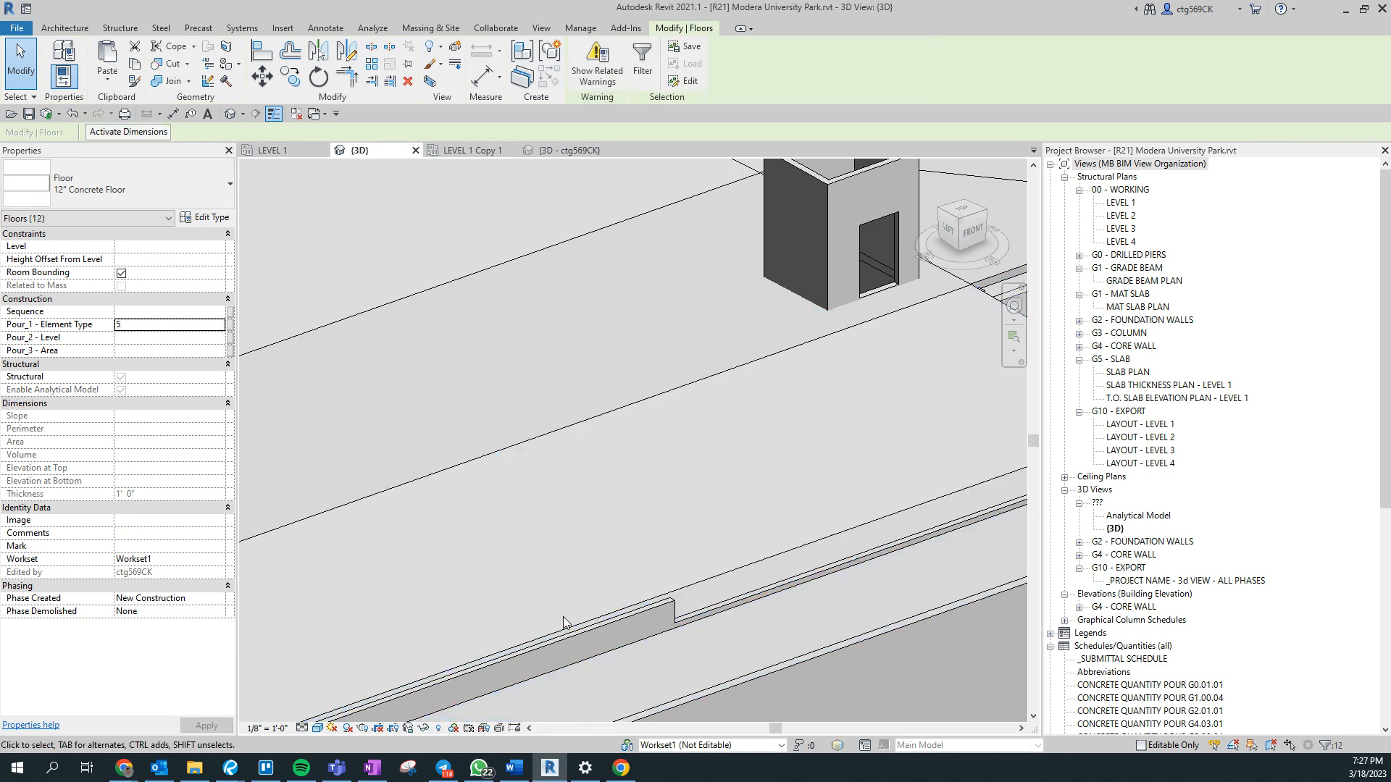
# - Select together the 8" Concrete Walls forming the long stepped run along the front edge of the slab
pyautogui.click(566, 637)
pyautogui.keyDown('ctrl'); pyautogui.click(694, 623); pyautogui.keyUp('ctrl')
pyautogui.moveTo(833, 643); pyautogui.dragTo(428, 636, button='middle')
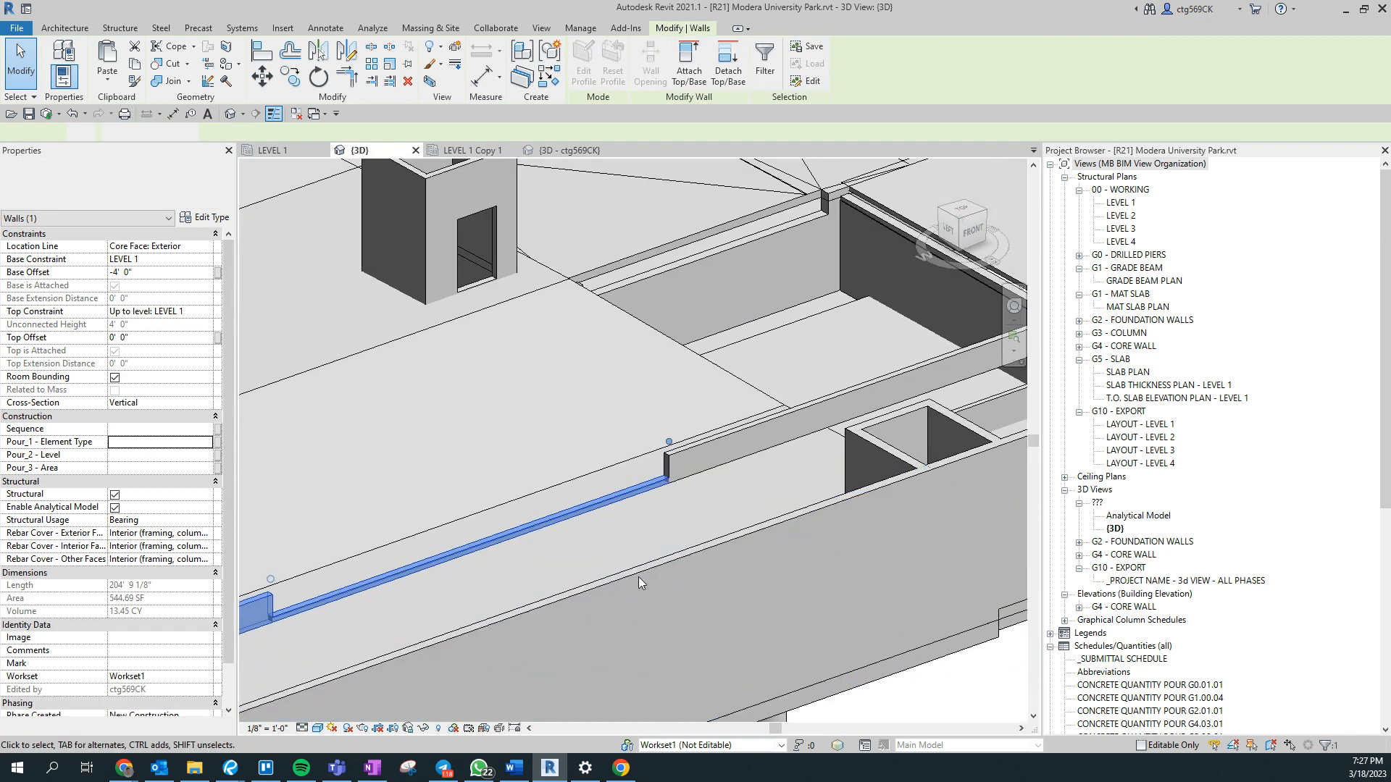
pyautogui.keyDown('ctrl'); pyautogui.click(724, 467); pyautogui.keyUp('ctrl')
pyautogui.moveTo(756, 493); pyautogui.dragTo(357, 531, button='middle')
# - Add the two low wall segments running back from the far front corner to the selection
pyautogui.scroll(-2, 671, 535)
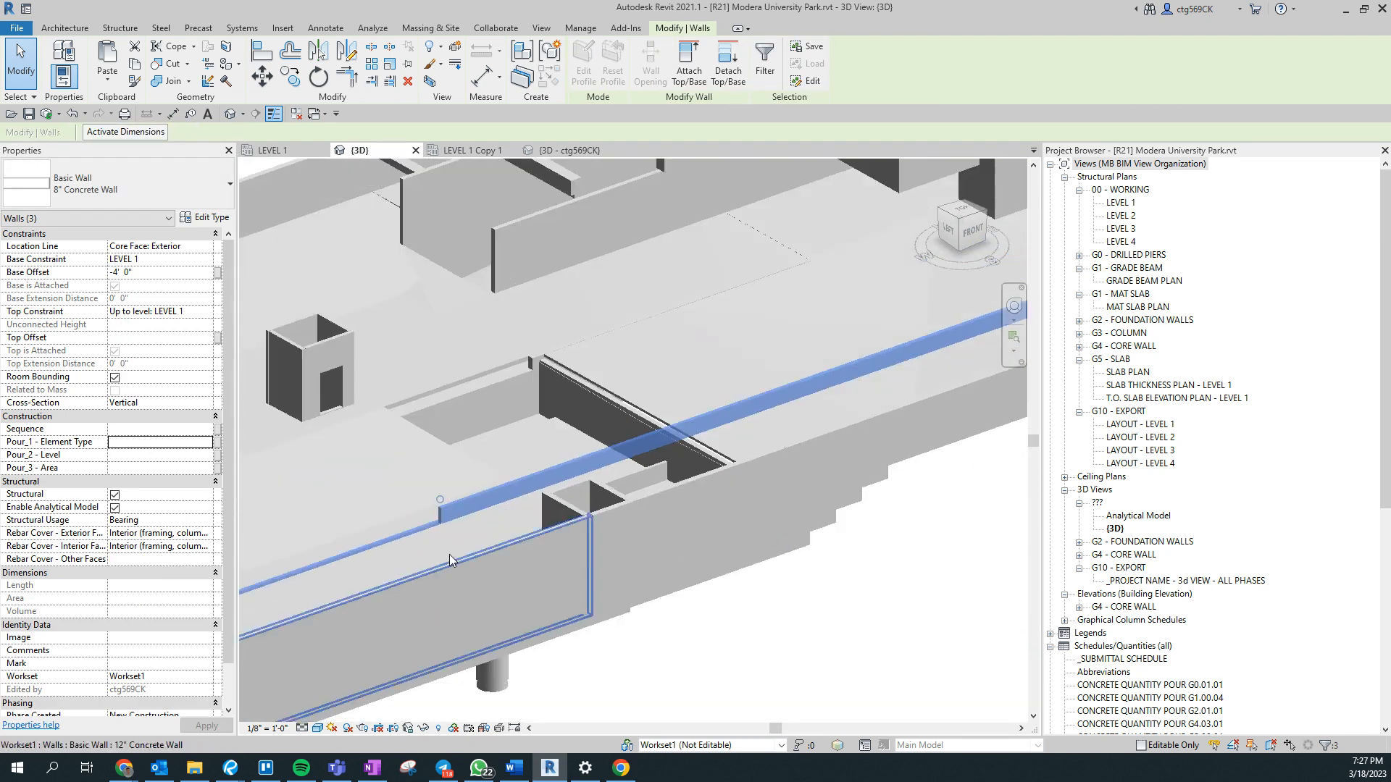
pyautogui.moveTo(450, 559); pyautogui.dragTo(1155, 467, button='middle')
pyautogui.moveTo(507, 670); pyautogui.dragTo(910, 321, button='middle')
pyautogui.scroll(3, 481, 487)
pyautogui.scroll(2, 599, 455)
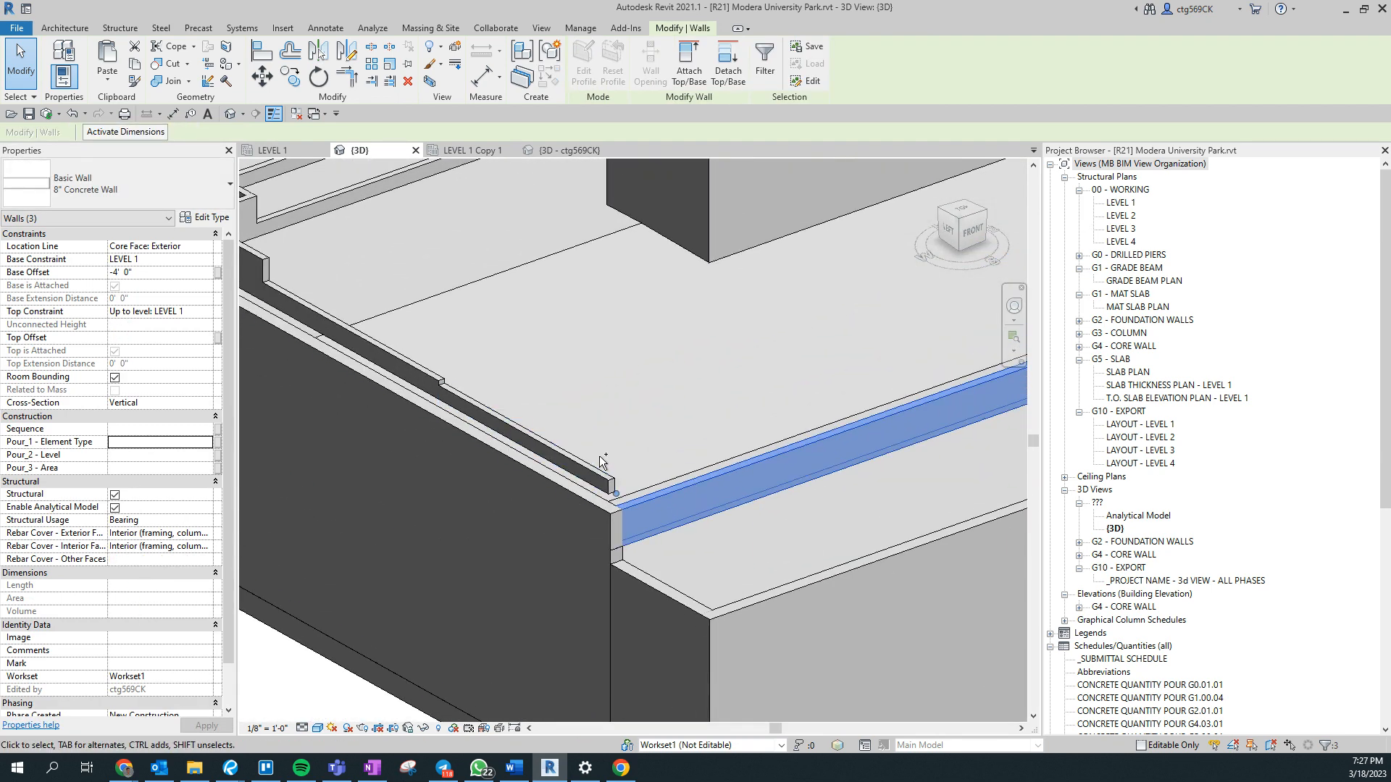
pyautogui.moveTo(323, 415); pyautogui.dragTo(653, 487, button='middle')
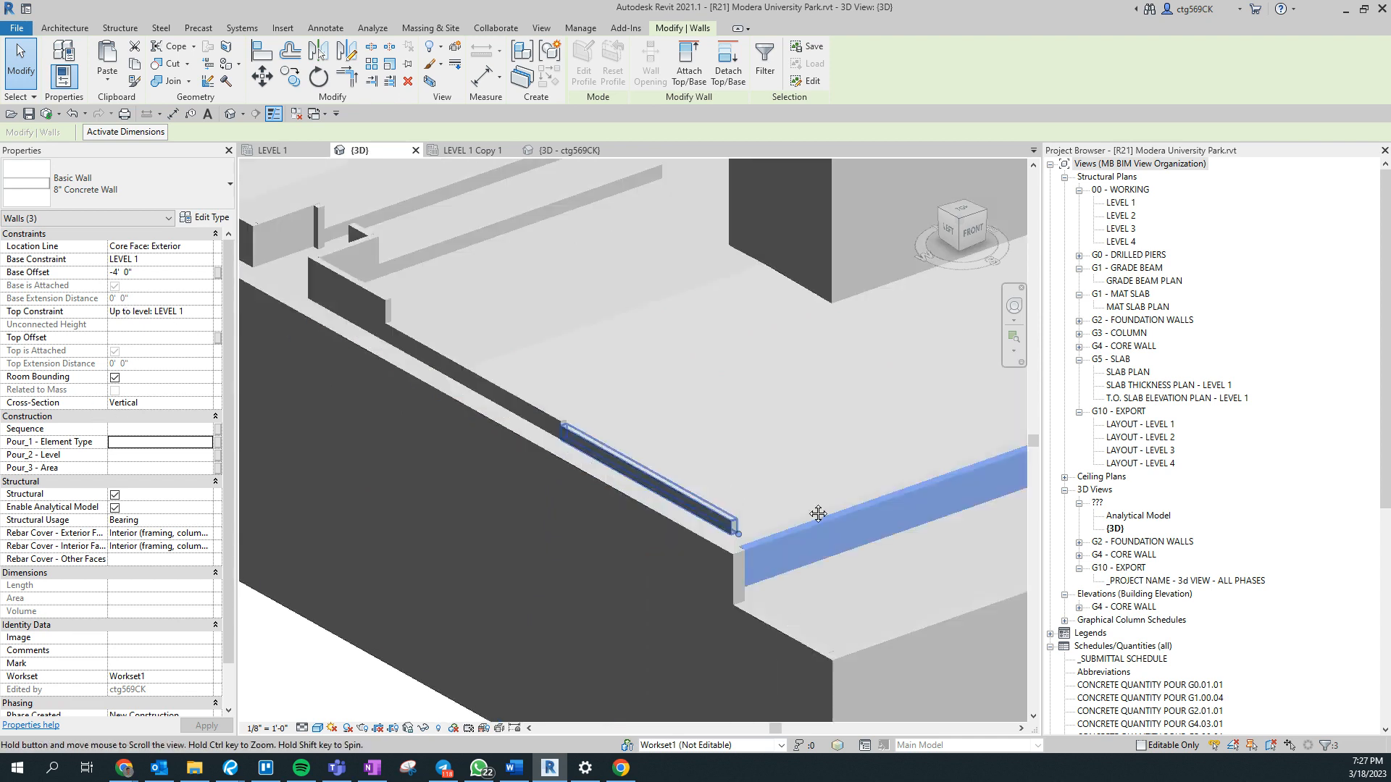
pyautogui.keyDown('ctrl'); pyautogui.click(736, 447); pyautogui.keyUp('ctrl')
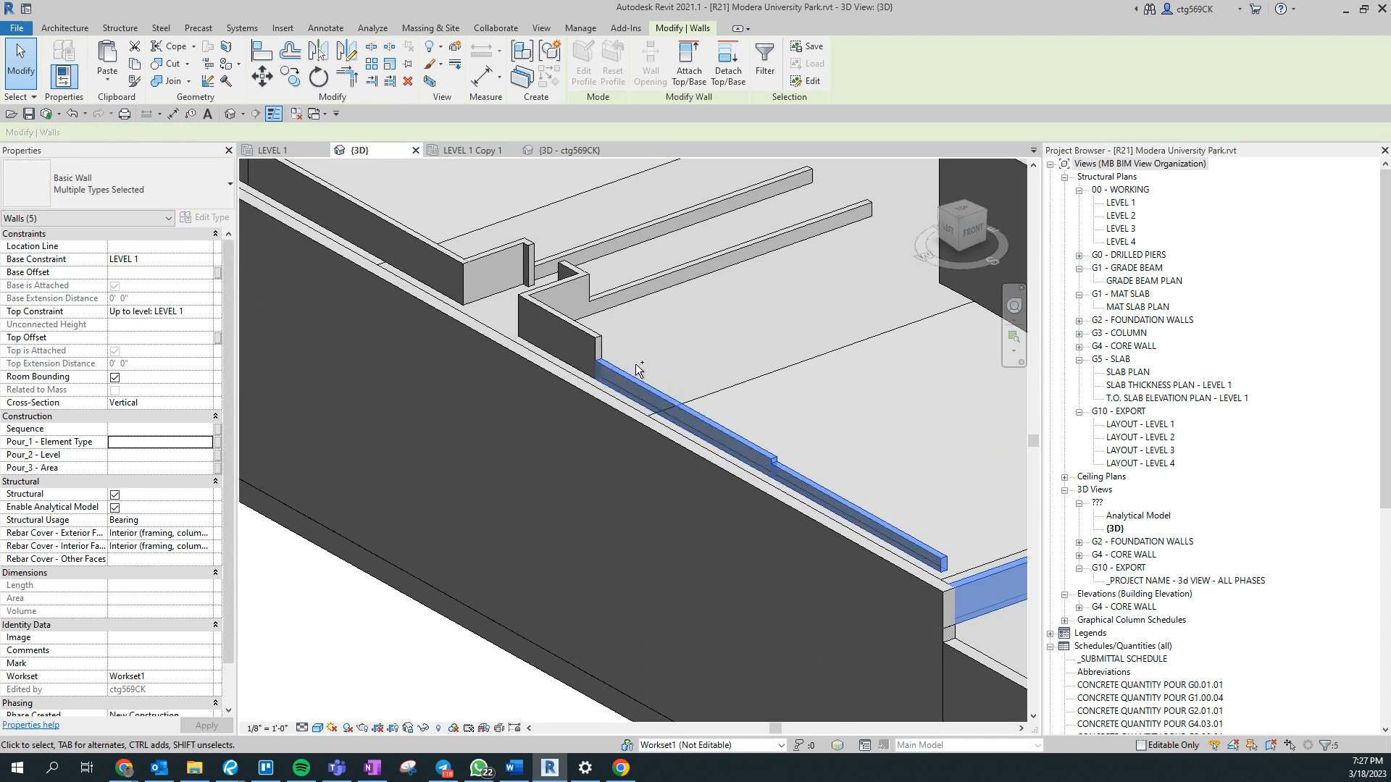
# - Add the taller side wall, its return walls at the opening and the two long parallel low walls to the selection
pyautogui.keyDown('ctrl'); pyautogui.click(588, 342); pyautogui.keyUp('ctrl')
pyautogui.keyDown('ctrl'); pyautogui.click(564, 287); pyautogui.keyUp('ctrl')
pyautogui.keyDown('ctrl'); pyautogui.click(597, 298); pyautogui.keyUp('ctrl')
pyautogui.keyDown('ctrl'); pyautogui.click(568, 267); pyautogui.keyUp('ctrl')
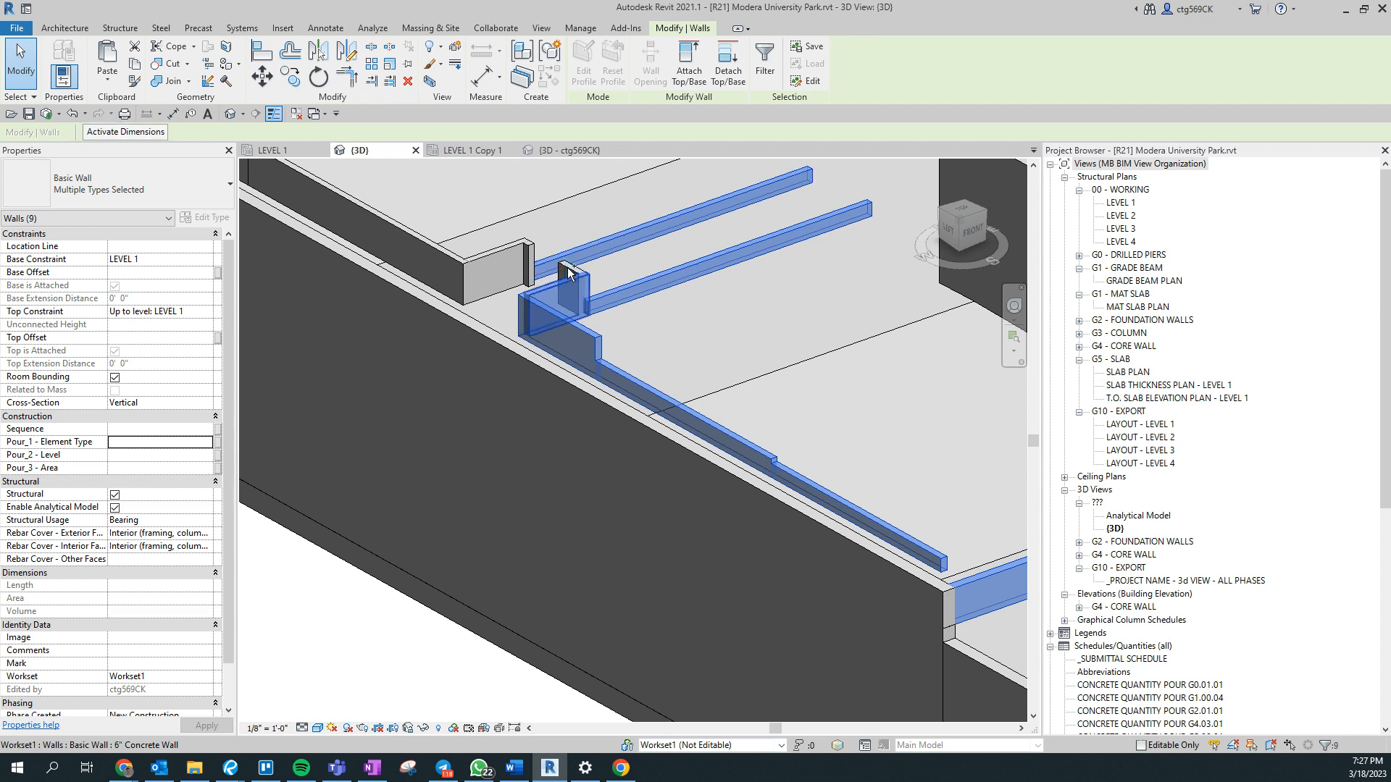
pyautogui.keyDown('ctrl'); pyautogui.click(545, 252); pyautogui.keyUp('ctrl')
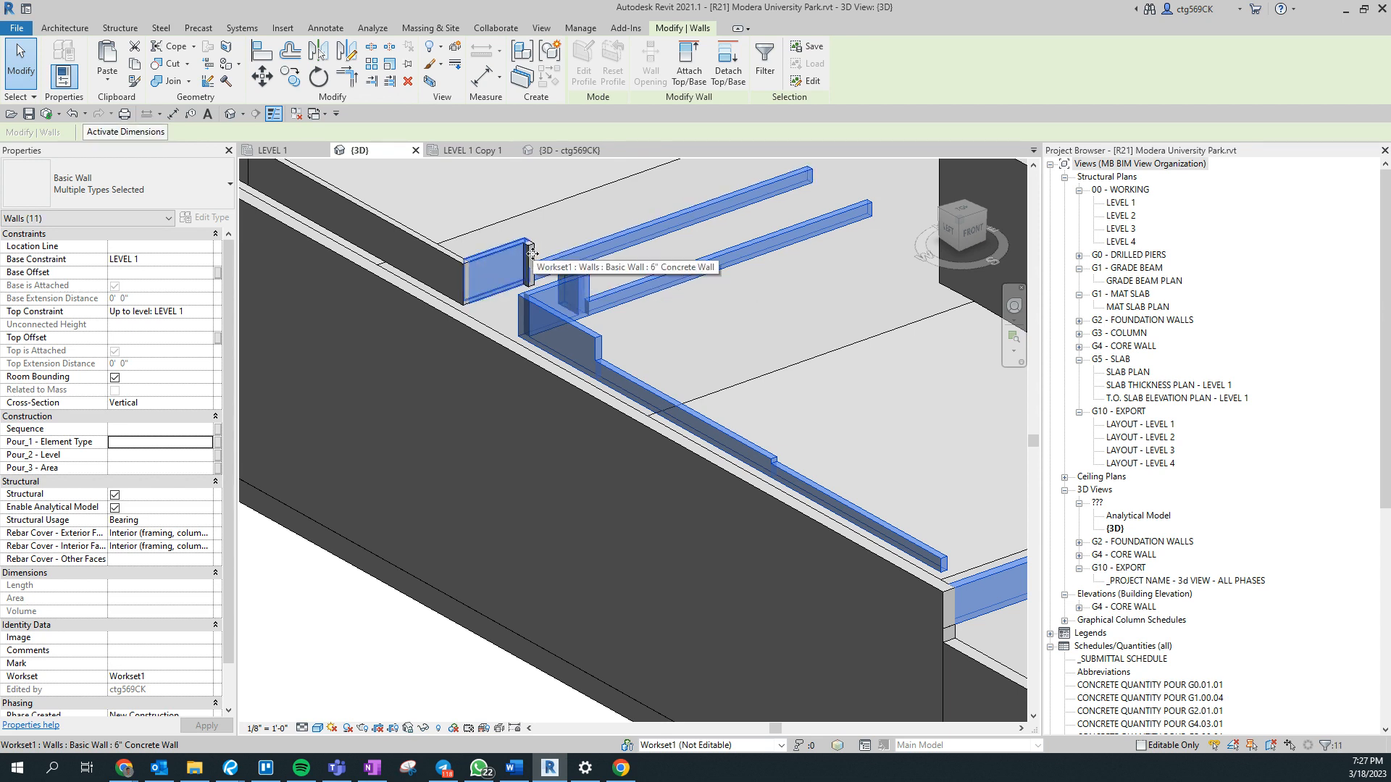
# - Add the short end stub beside the opening and the stepped 6" Concrete Wall run beyond it to the selection
pyautogui.scroll(3, 532, 256)
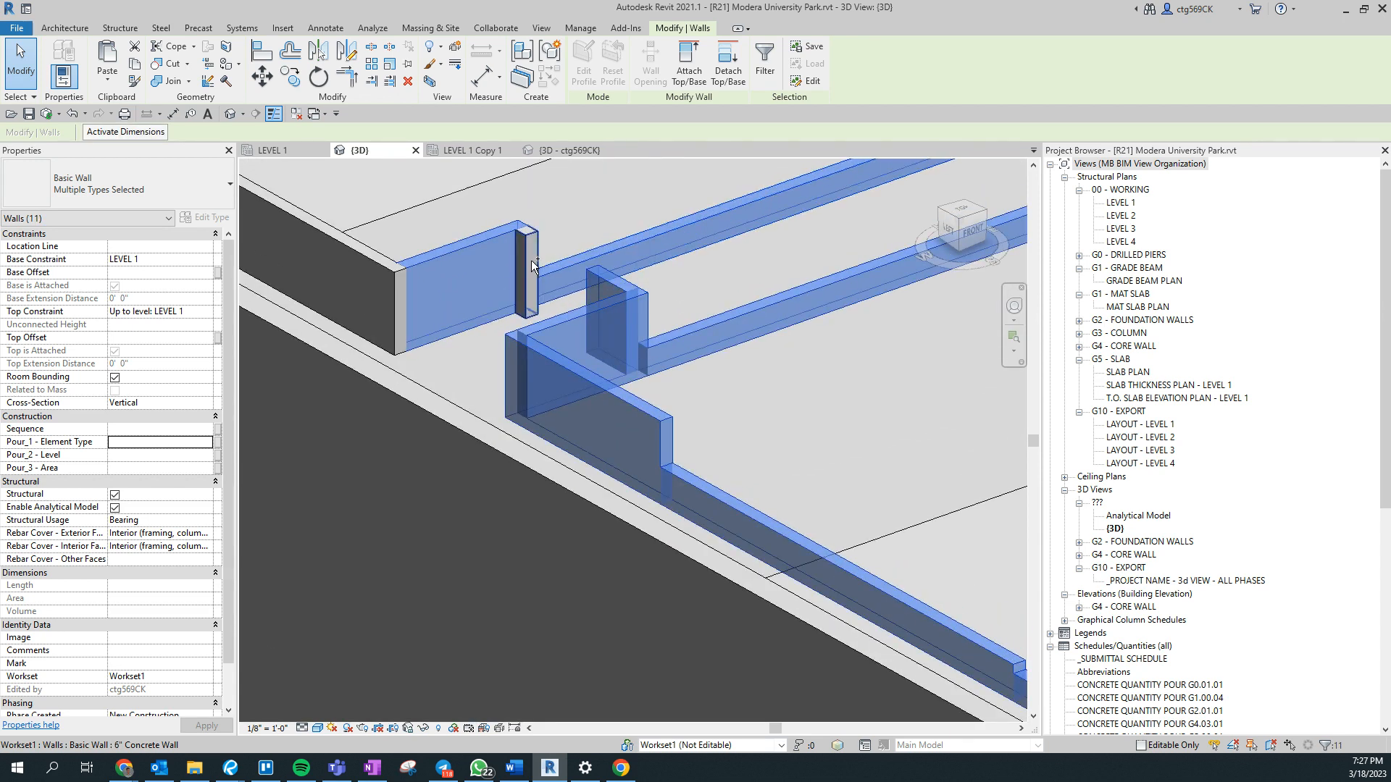
pyautogui.moveTo(448, 262); pyautogui.dragTo(875, 545, button='middle')
pyautogui.keyDown('ctrl'); pyautogui.click(652, 468); pyautogui.keyUp('ctrl')
pyautogui.keyDown('ctrl'); pyautogui.click(356, 263); pyautogui.keyUp('ctrl')
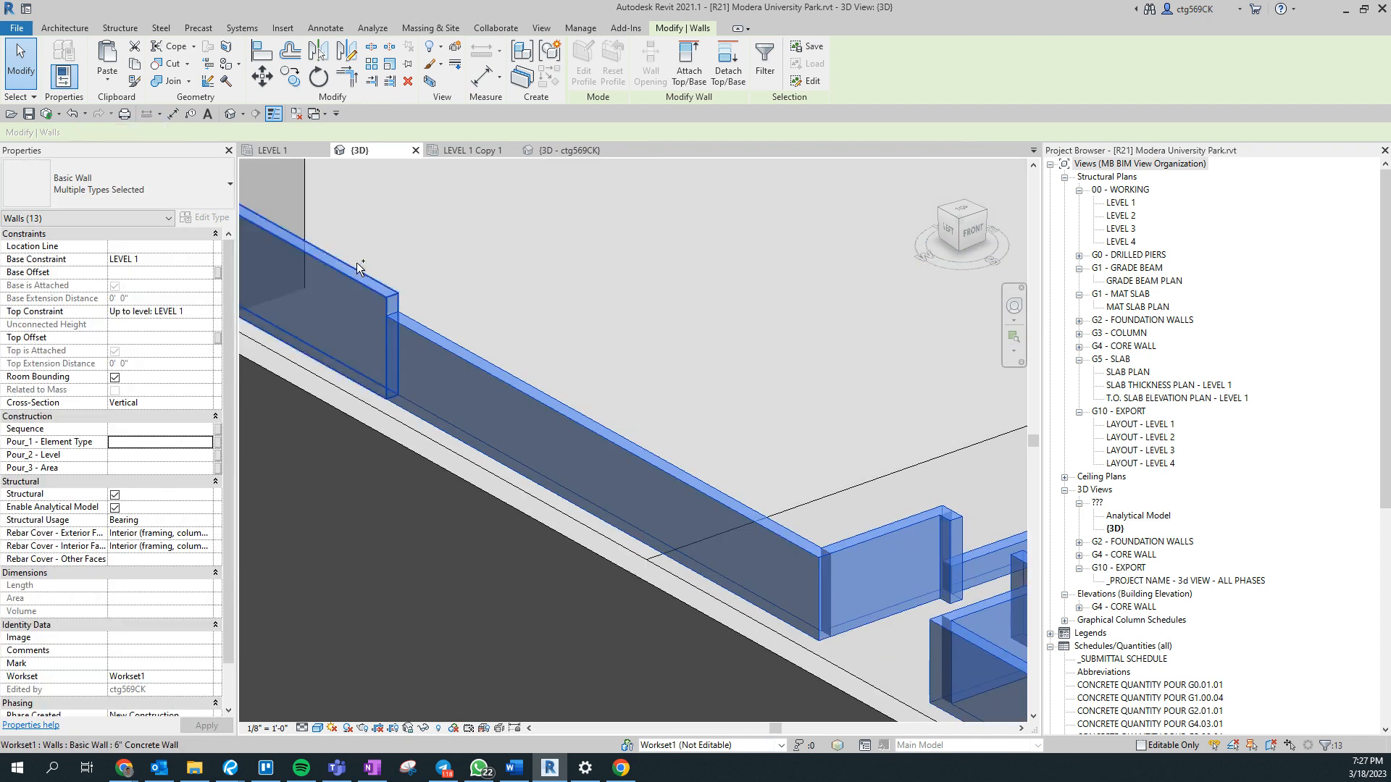
# - Add the walls wrapping around the rear corner to the selection and set Pour_1 - Element Type of all selected walls to 6
pyautogui.moveTo(356, 263); pyautogui.dragTo(668, 683, button='middle')
pyautogui.scroll(-2, 479, 426)
pyautogui.keyDown('ctrl'); pyautogui.click(316, 311); pyautogui.keyUp('ctrl')
pyautogui.moveTo(419, 389); pyautogui.dragTo(602, 417, button='middle')
pyautogui.keyDown('ctrl'); pyautogui.click(412, 418); pyautogui.keyUp('ctrl')
pyautogui.keyDown('ctrl'); pyautogui.click(687, 342); pyautogui.keyUp('ctrl')
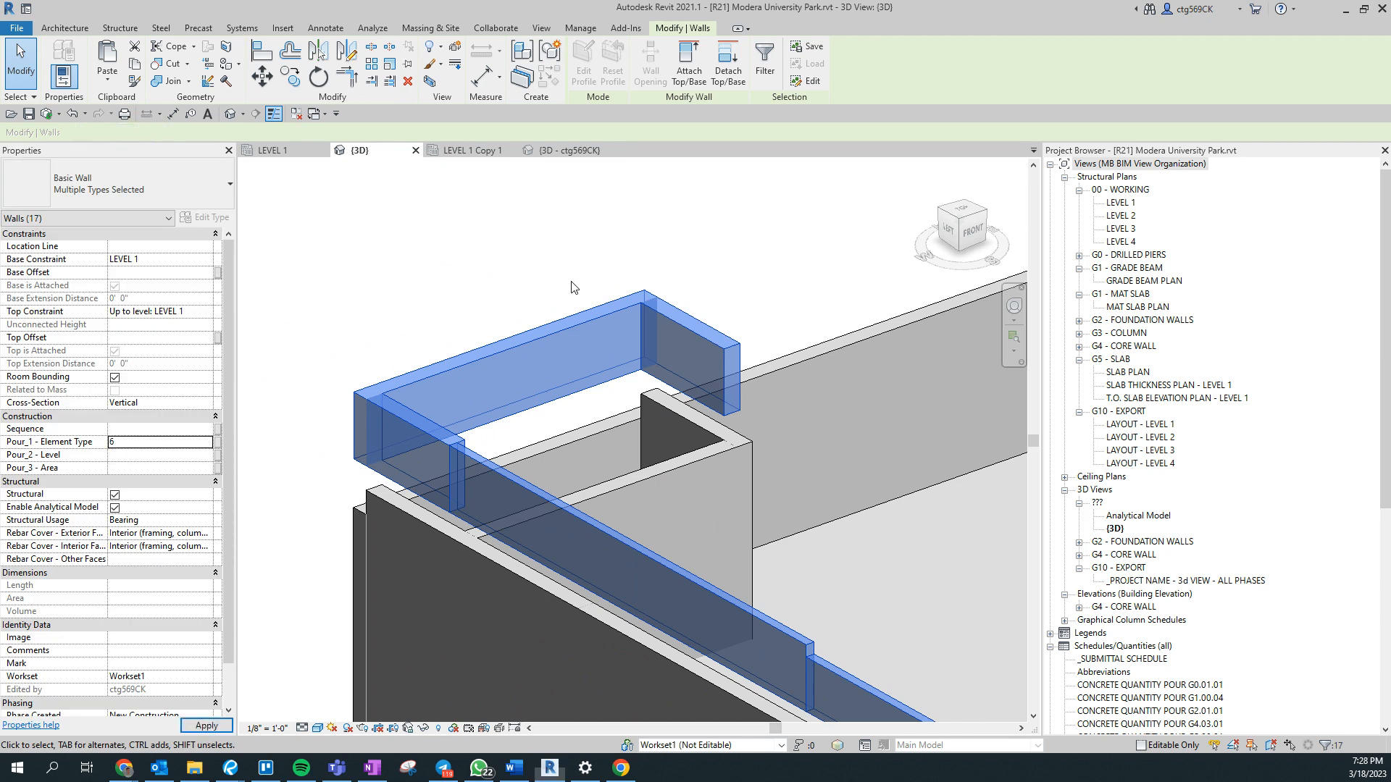
pyautogui.press('Delete')
# - Select all visible instances of the C2 - 18x30 concrete column and set their Pour_1 - Element Type to 3
pyautogui.scroll(-6, 268, 355)
pyautogui.keyDown('shift'); pyautogui.moveTo(814, 568); pyautogui.dragTo(672, 599, button='middle'); pyautogui.keyUp('shift')
pyautogui.click(659, 438)
pyautogui.rightClick(664, 438)
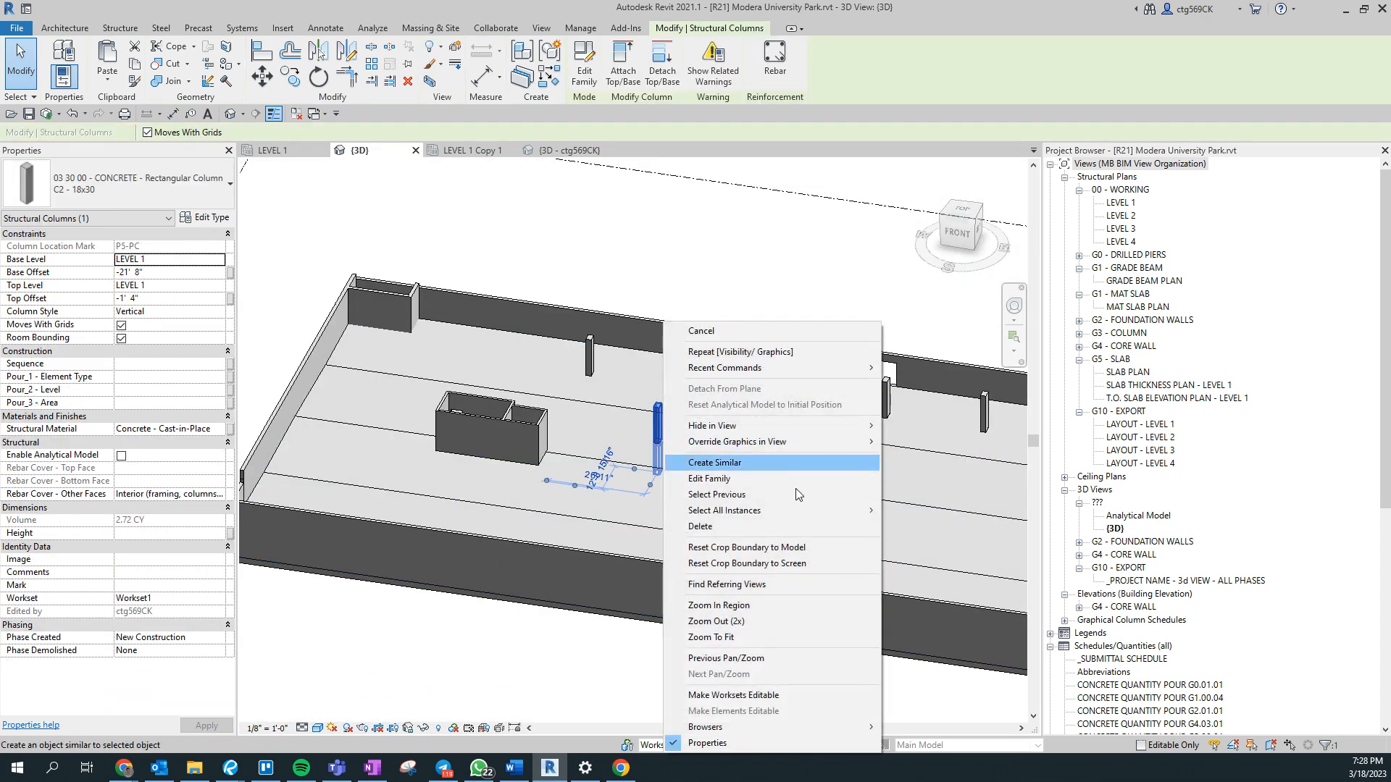
pyautogui.moveTo(807, 513)
pyautogui.click(915, 512)
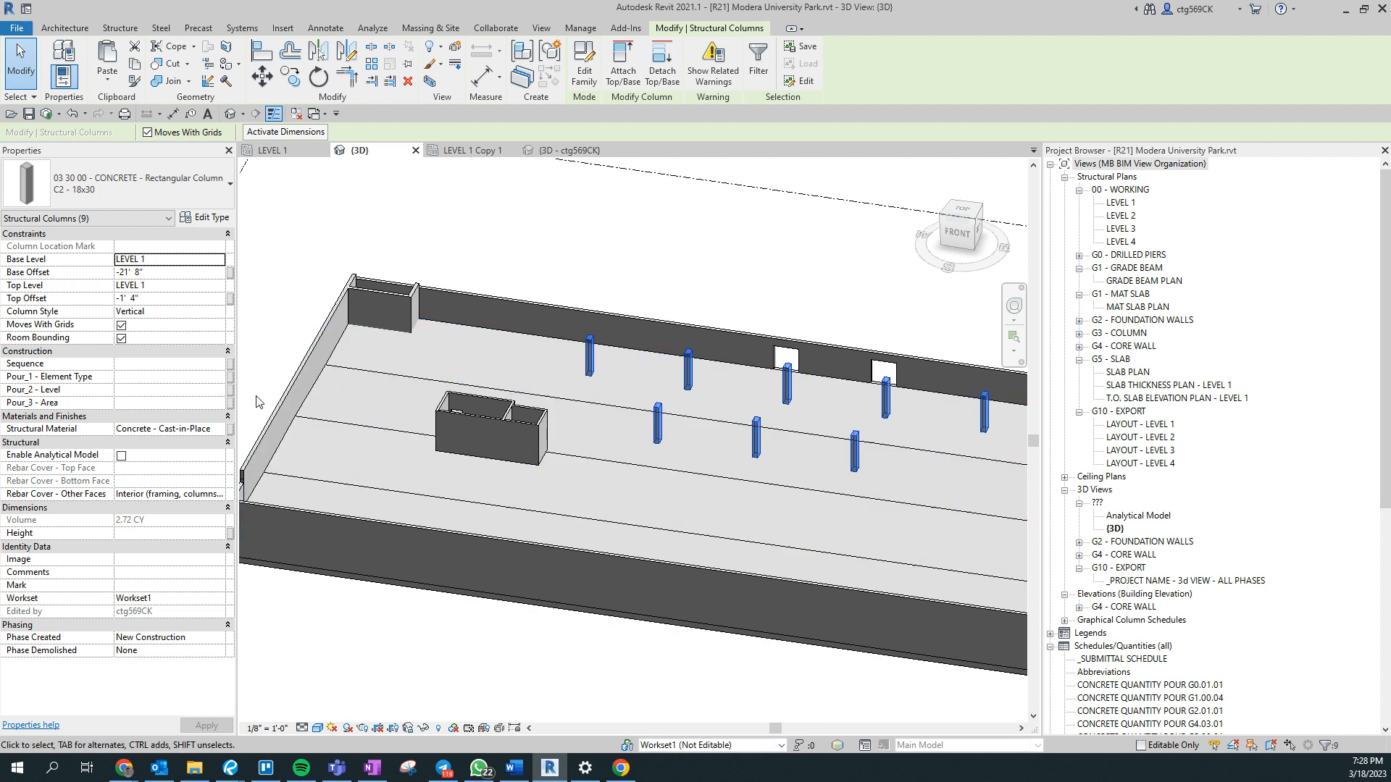
pyautogui.click(171, 393)
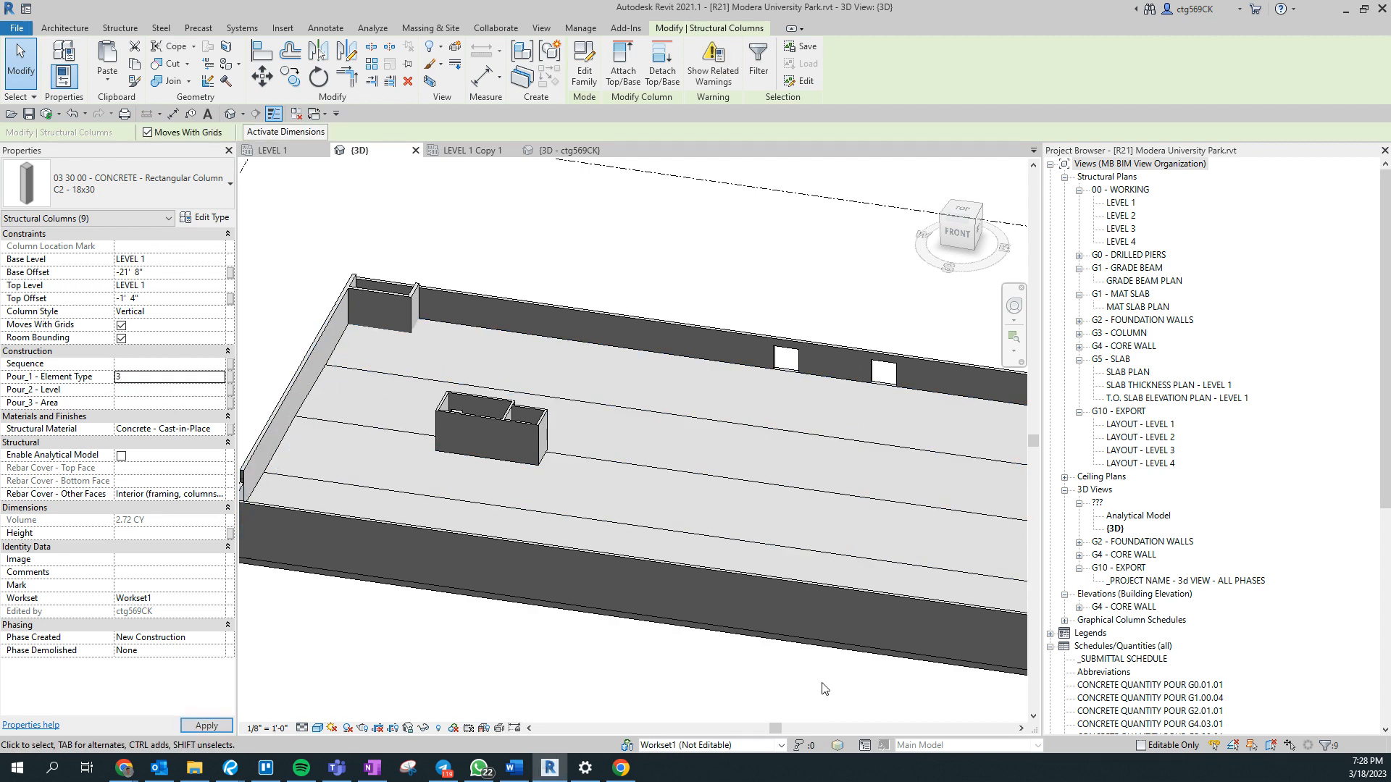
pyautogui.click(265, 653)
# - Select the 24WX58D concrete beam beside the core walls and set its Pour_1 - Element Type to 5
pyautogui.moveTo(887, 636); pyautogui.dragTo(391, 598, button='middle')
pyautogui.moveTo(730, 633); pyautogui.dragTo(471, 576, button='middle')
pyautogui.keyDown('shift'); pyautogui.moveTo(578, 630); pyautogui.dragTo(818, 479, button='middle'); pyautogui.keyUp('shift')
pyautogui.moveTo(724, 376); pyautogui.dragTo(565, 580, button='middle')
pyautogui.scroll(3, 493, 522)
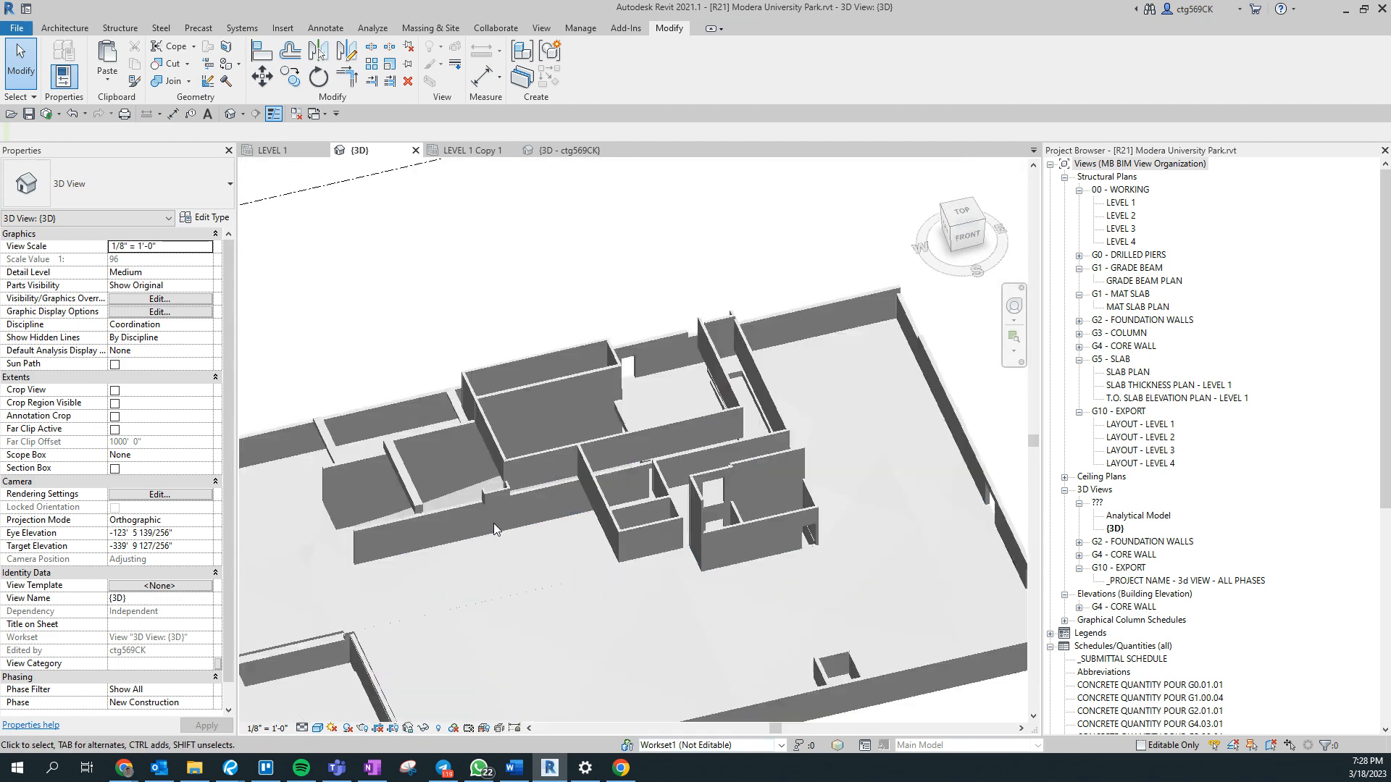
pyautogui.click(378, 465)
pyautogui.scroll(3, 388, 377)
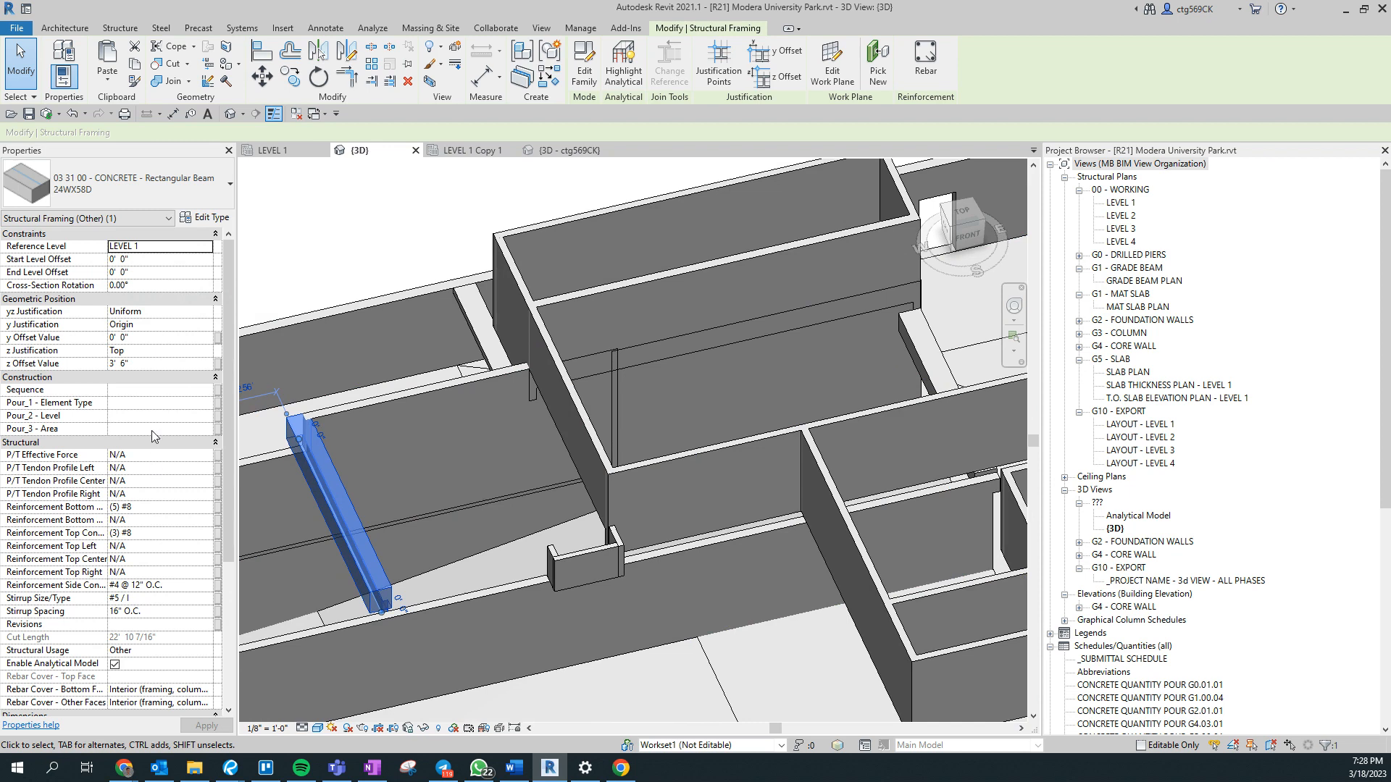
pyautogui.rightClick(390, 527)
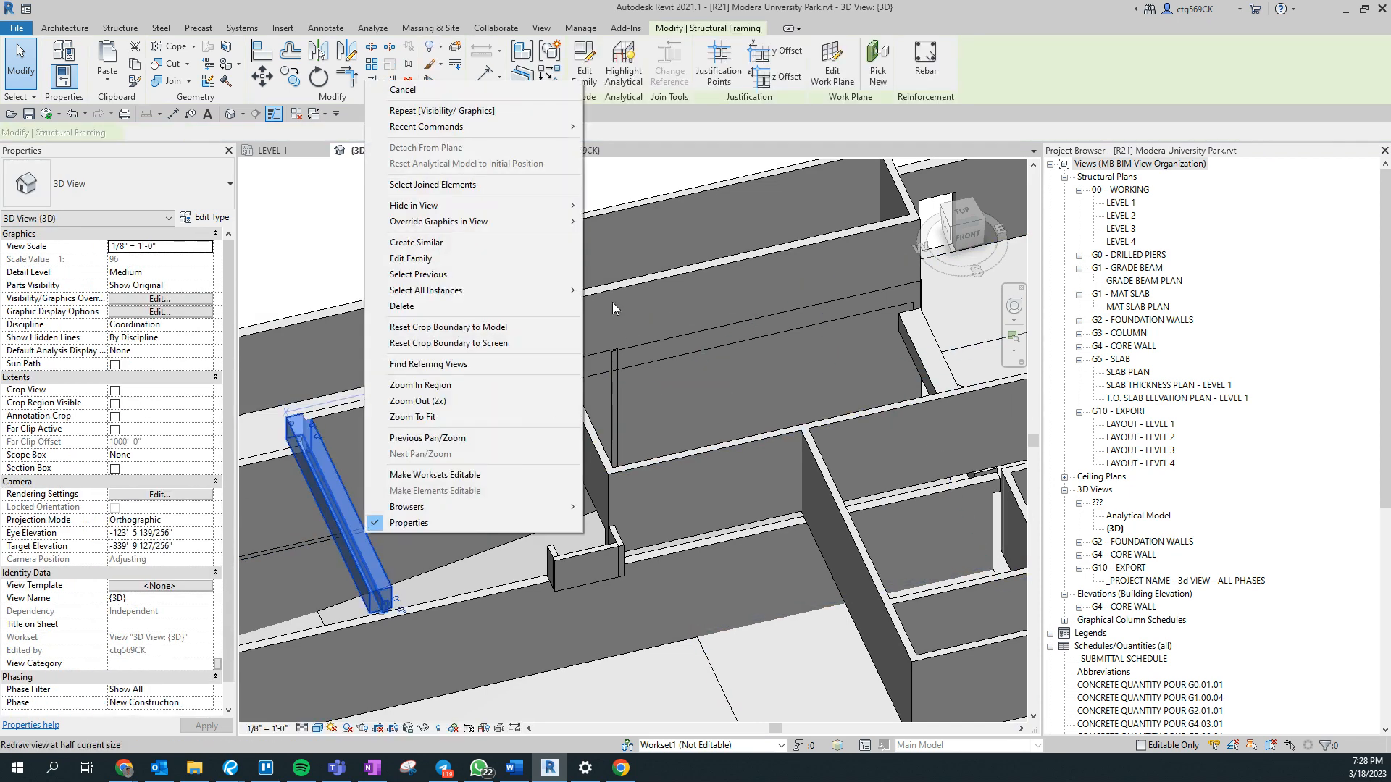
pyautogui.press('Escape')
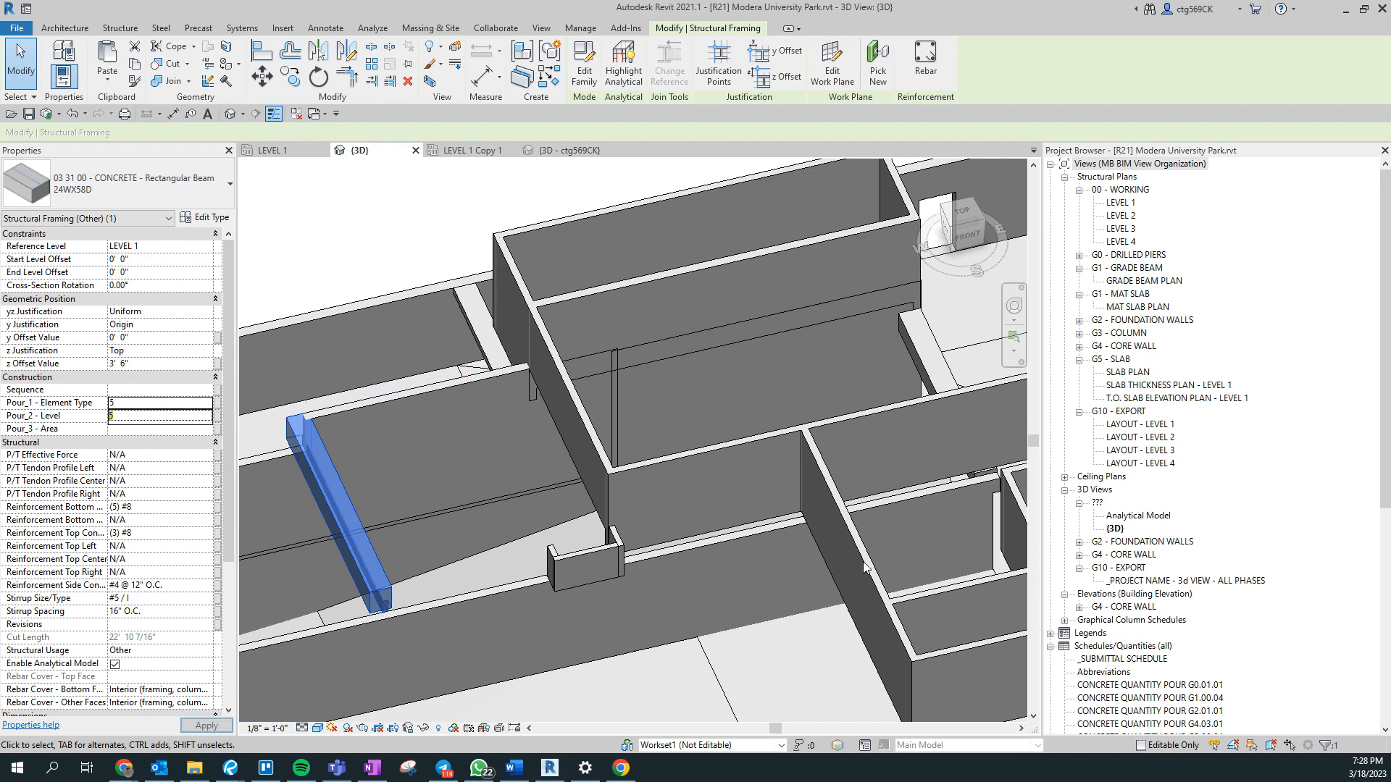
# - Select the three short 6" Concrete Walls forming the small U-shaped enclosure and fill in their Pour_1 - Element Type
pyautogui.click(580, 561)
pyautogui.scroll(4, 623, 536)
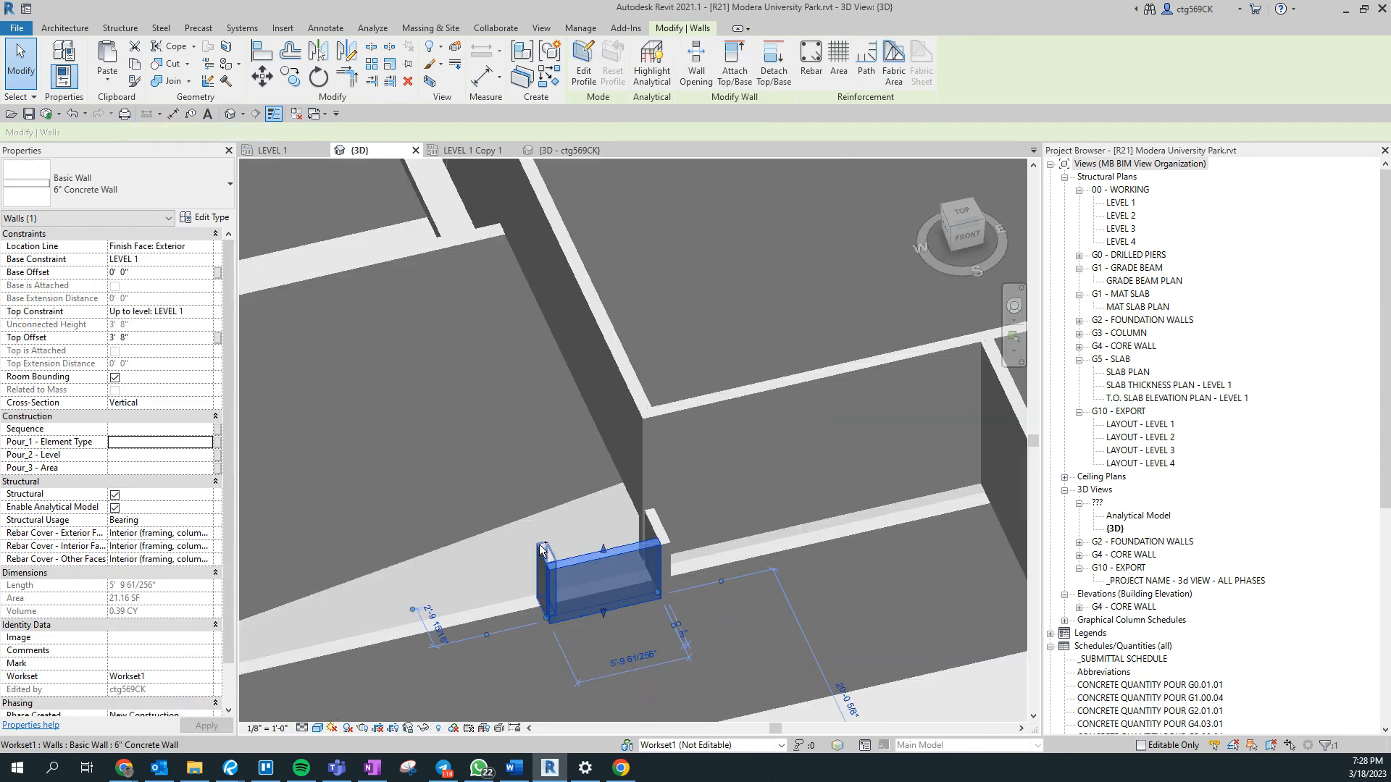
pyautogui.keyDown('ctrl'); pyautogui.click(645, 522); pyautogui.keyUp('ctrl')
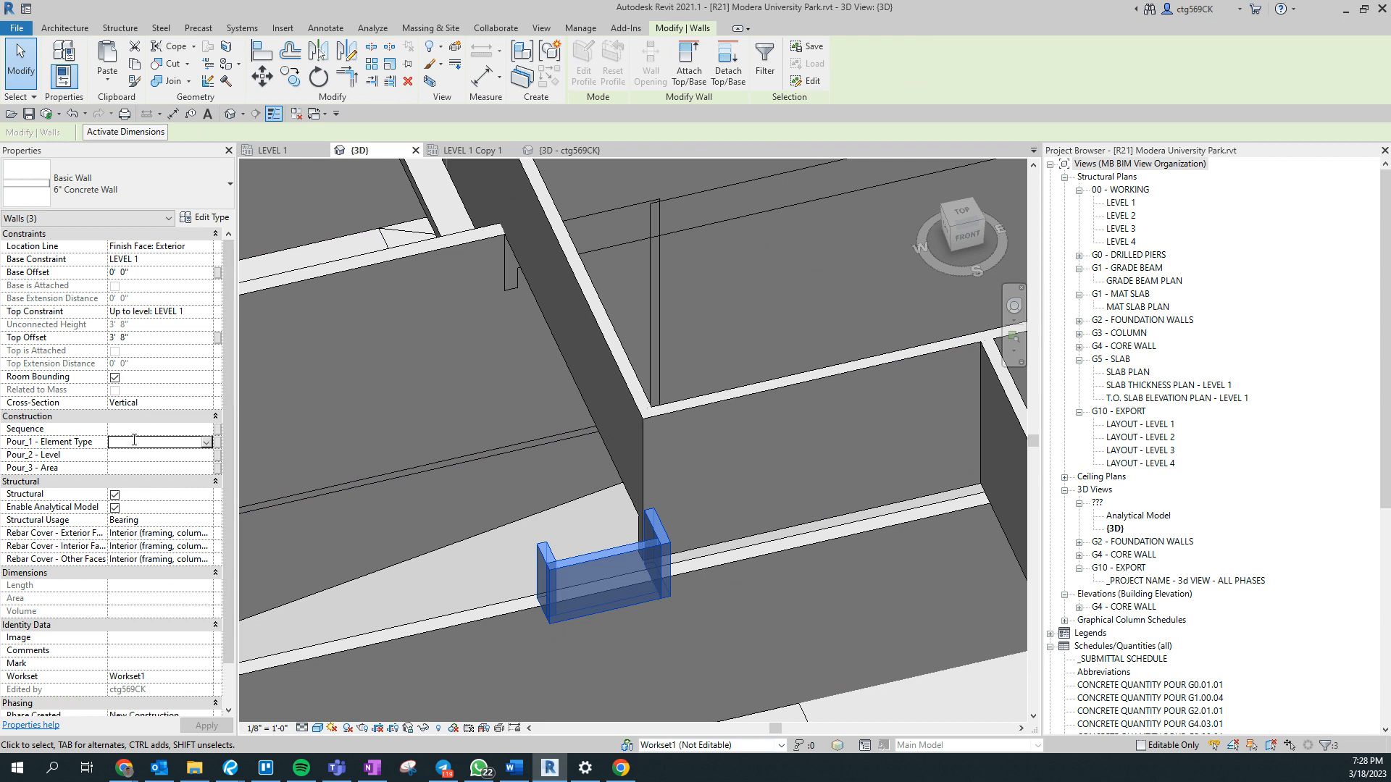
pyautogui.click(401, 477)
pyautogui.press('Escape')
pyautogui.moveTo(401, 477); pyautogui.dragTo(756, 724, button='middle')
pyautogui.scroll(-3, 637, 384)
# - Select the 24WX30D and 24WX24D concrete beams crossing to the rear wall and set their Pour_1 - Element Type to 5
pyautogui.click(391, 489)
pyautogui.rightClick(397, 490)
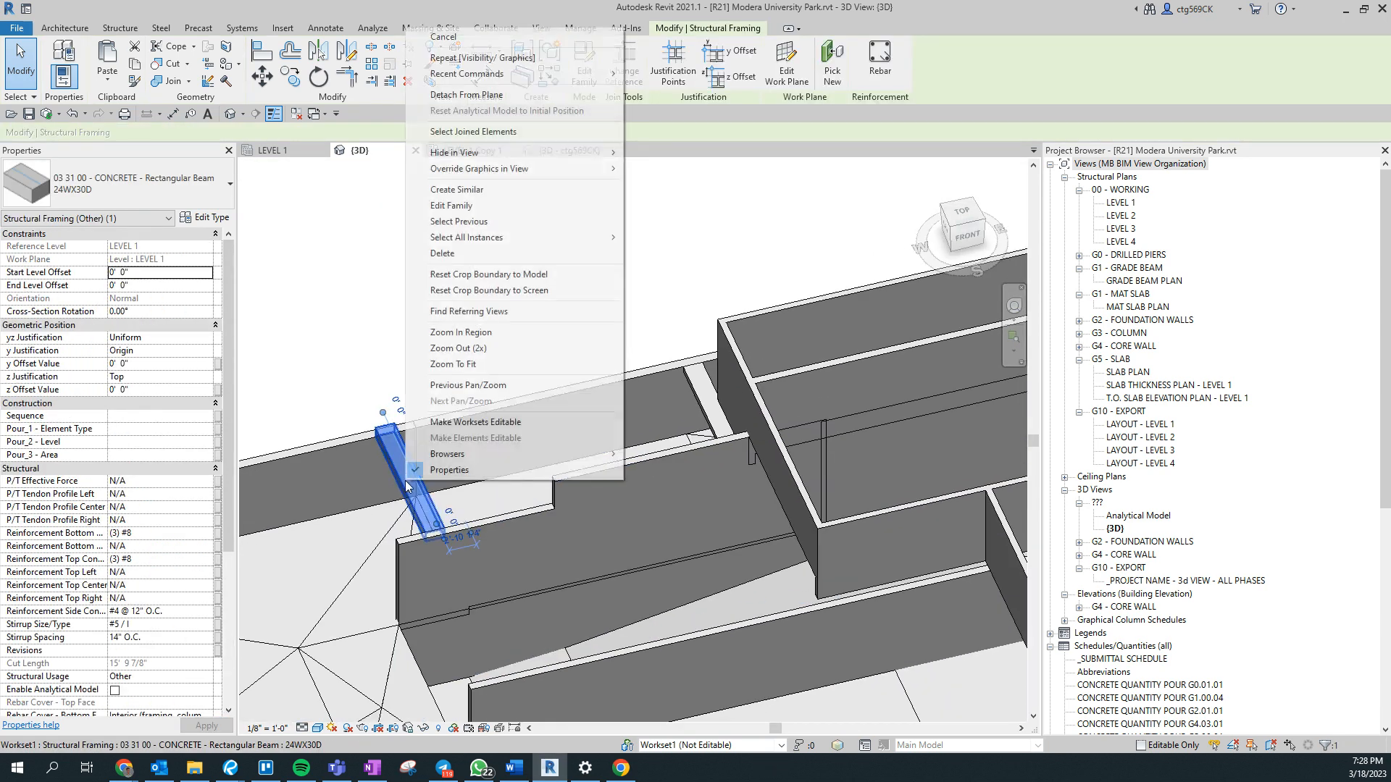
pyautogui.click(638, 238)
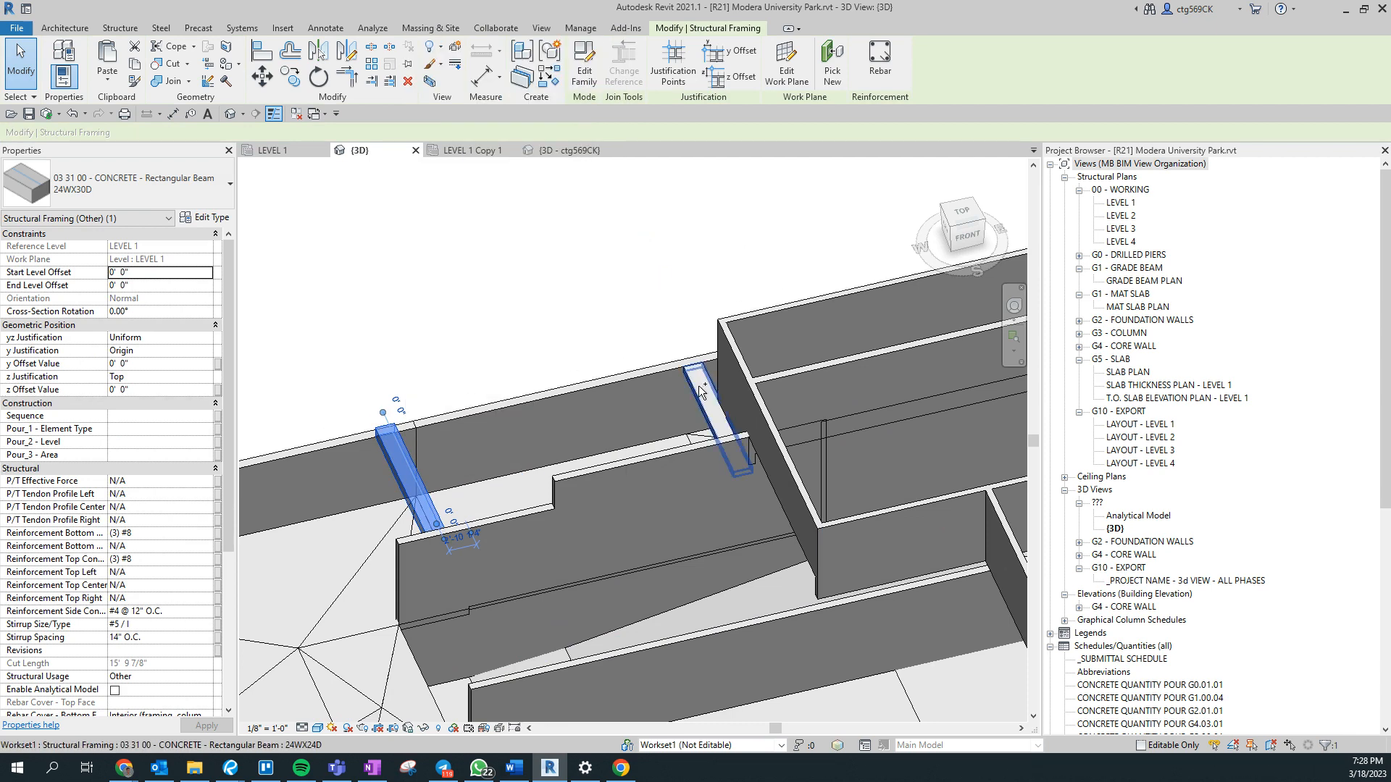
pyautogui.click(708, 406)
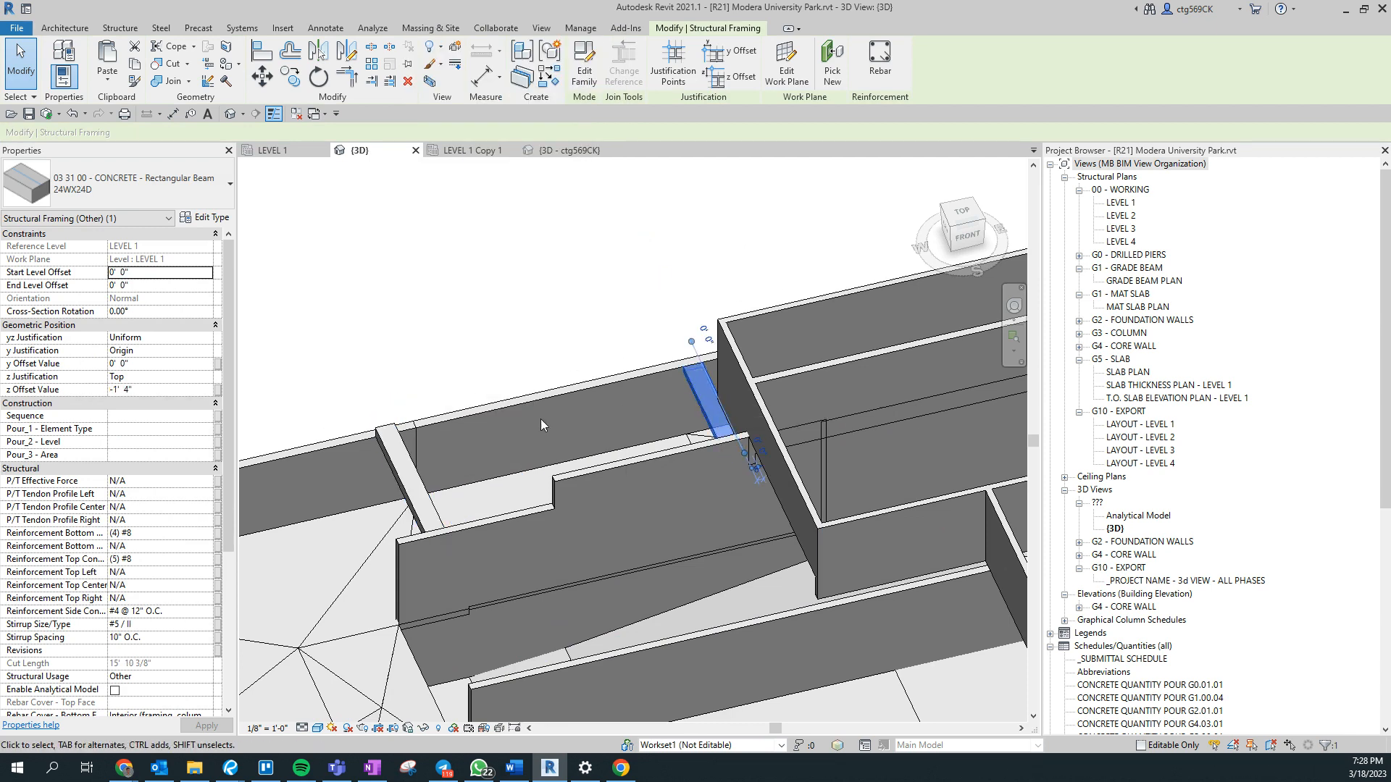
pyautogui.keyDown('ctrl'); pyautogui.click(416, 468); pyautogui.keyUp('ctrl')
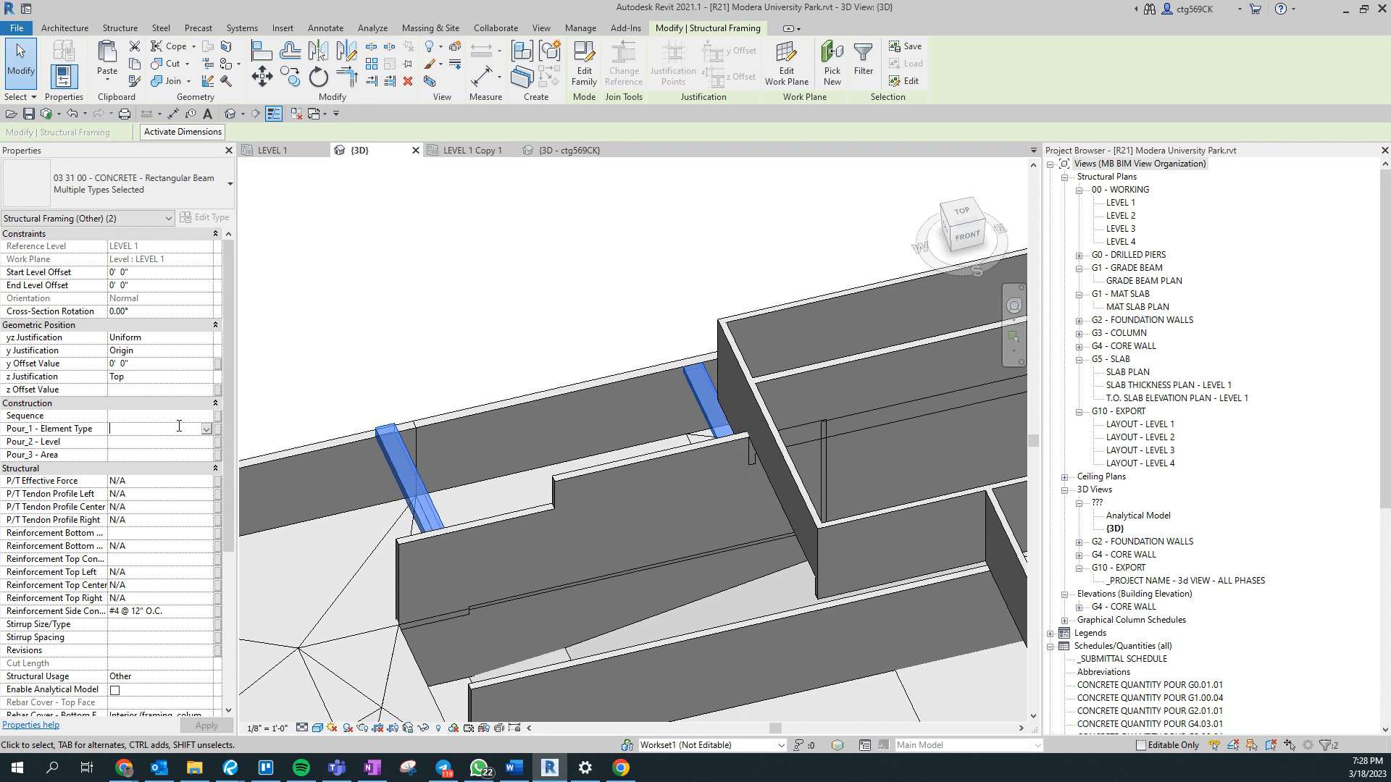
pyautogui.click(457, 373)
pyautogui.moveTo(457, 373); pyautogui.dragTo(669, 401, button='middle')
pyautogui.click(345, 389)
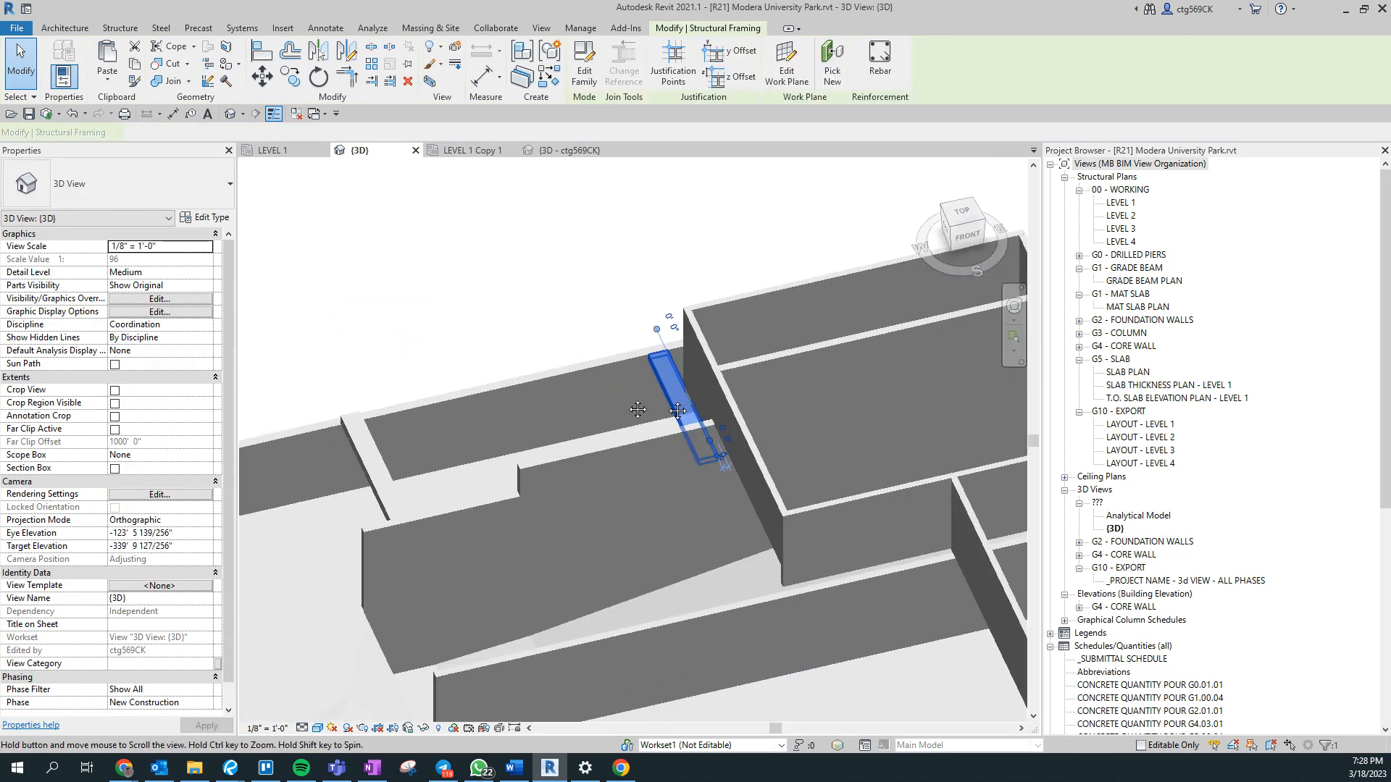
pyautogui.keyDown('ctrl'); pyautogui.click(377, 446); pyautogui.keyUp('ctrl')
# - Select all visible instances of the 5" Concrete Floor and fill in their Pour_1 - Element Type
pyautogui.keyDown('shift'); pyautogui.moveTo(507, 376); pyautogui.dragTo(756, 406, button='middle'); pyautogui.keyUp('shift')
pyautogui.scroll(10, 756, 405)
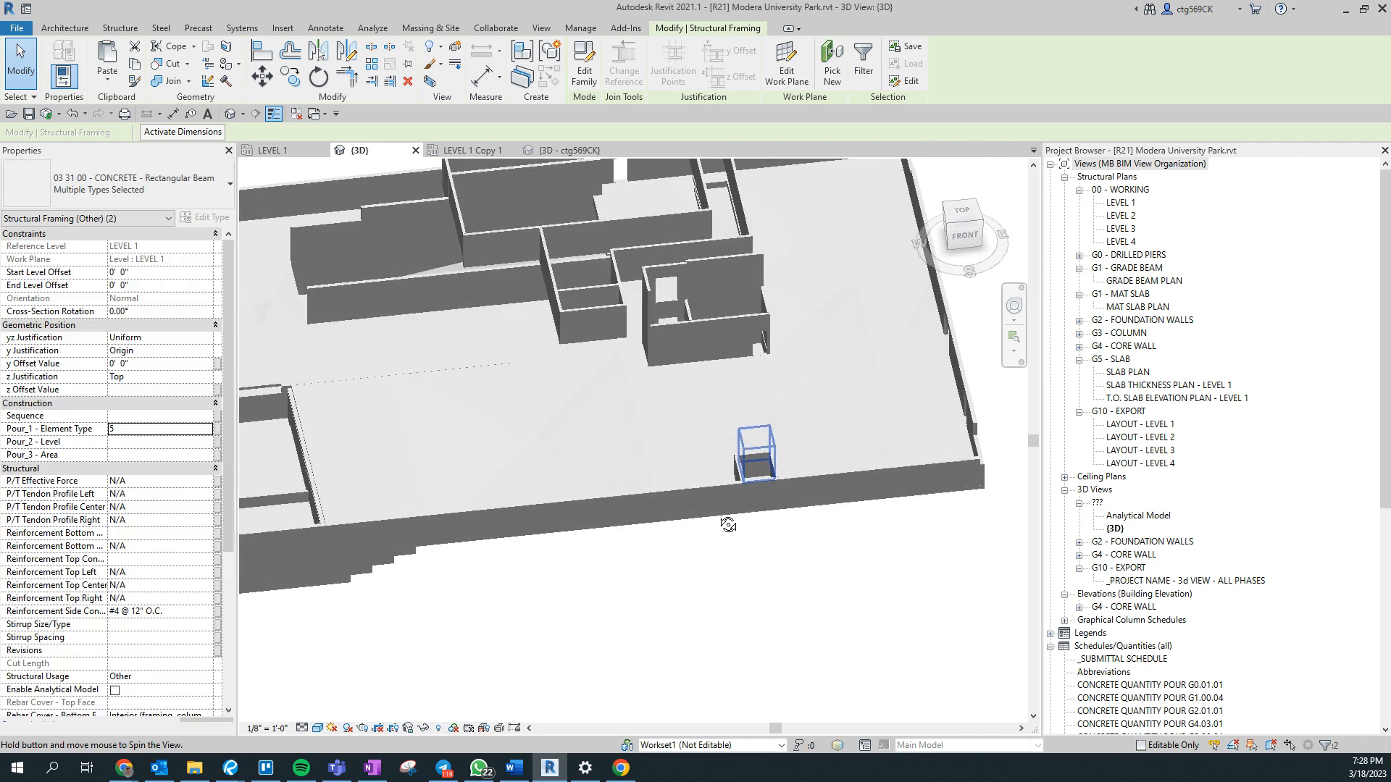
pyautogui.scroll(-8, 663, 447)
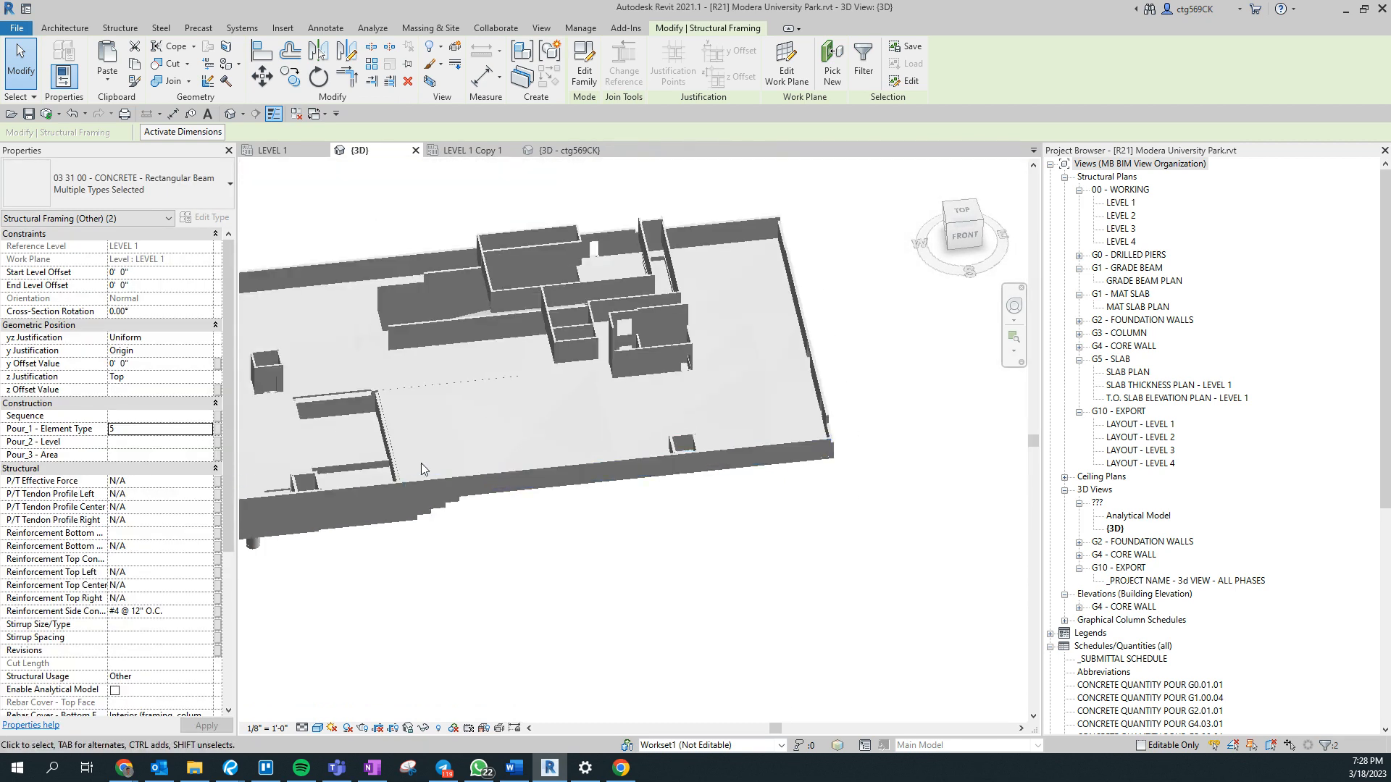
pyautogui.click(726, 424)
pyautogui.rightClick(726, 421)
pyautogui.click(528, 563)
pyautogui.keyDown('shift'); pyautogui.moveTo(635, 567); pyautogui.dragTo(497, 423, button='middle'); pyautogui.keyUp('shift')
pyautogui.click(505, 447)
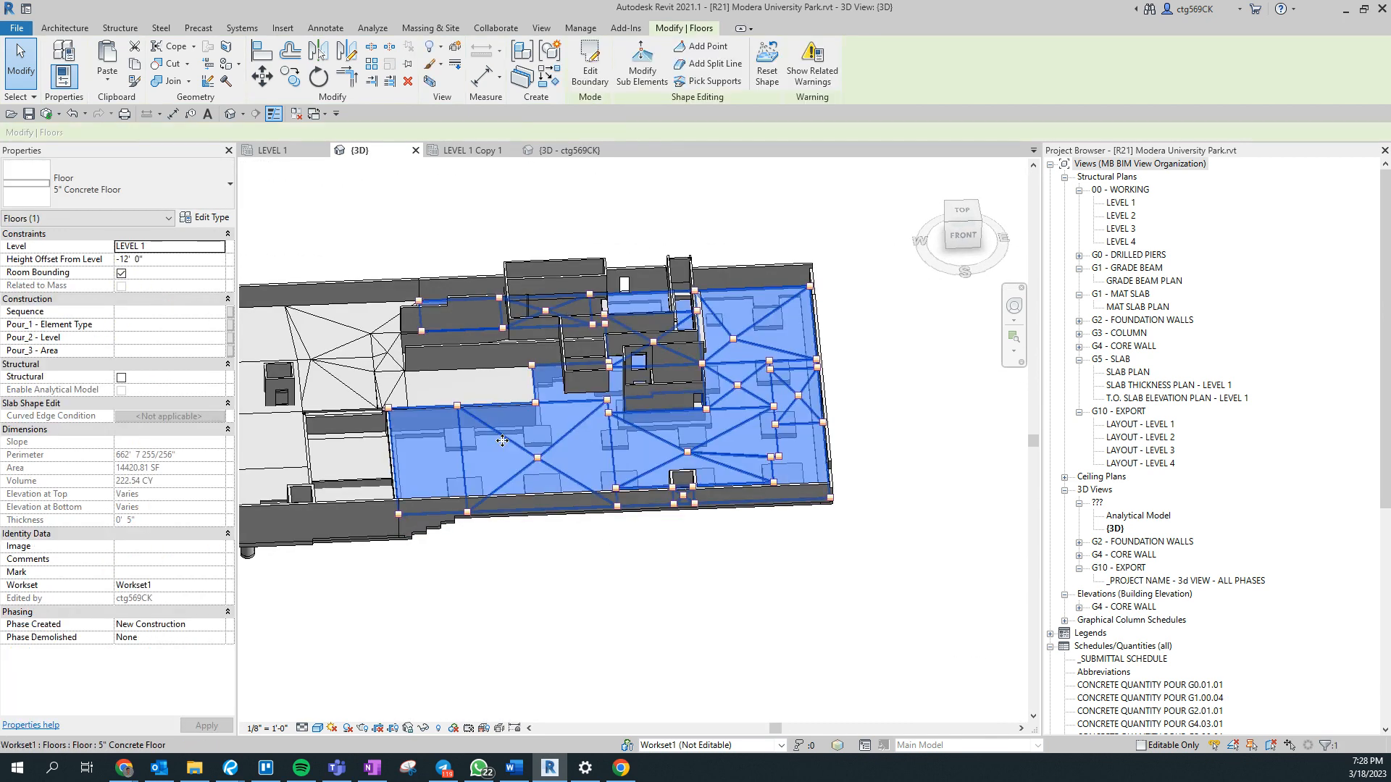
pyautogui.rightClick(505, 443)
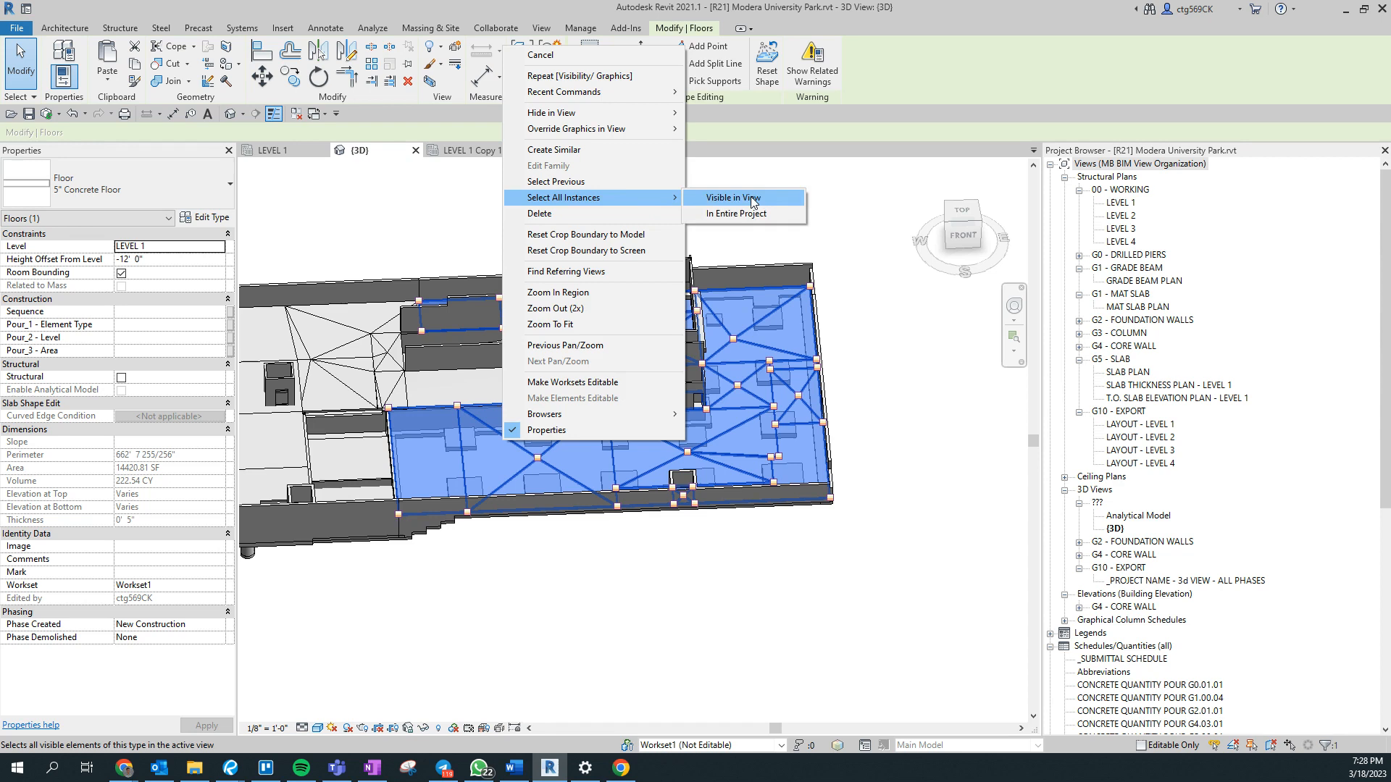
pyautogui.click(750, 198)
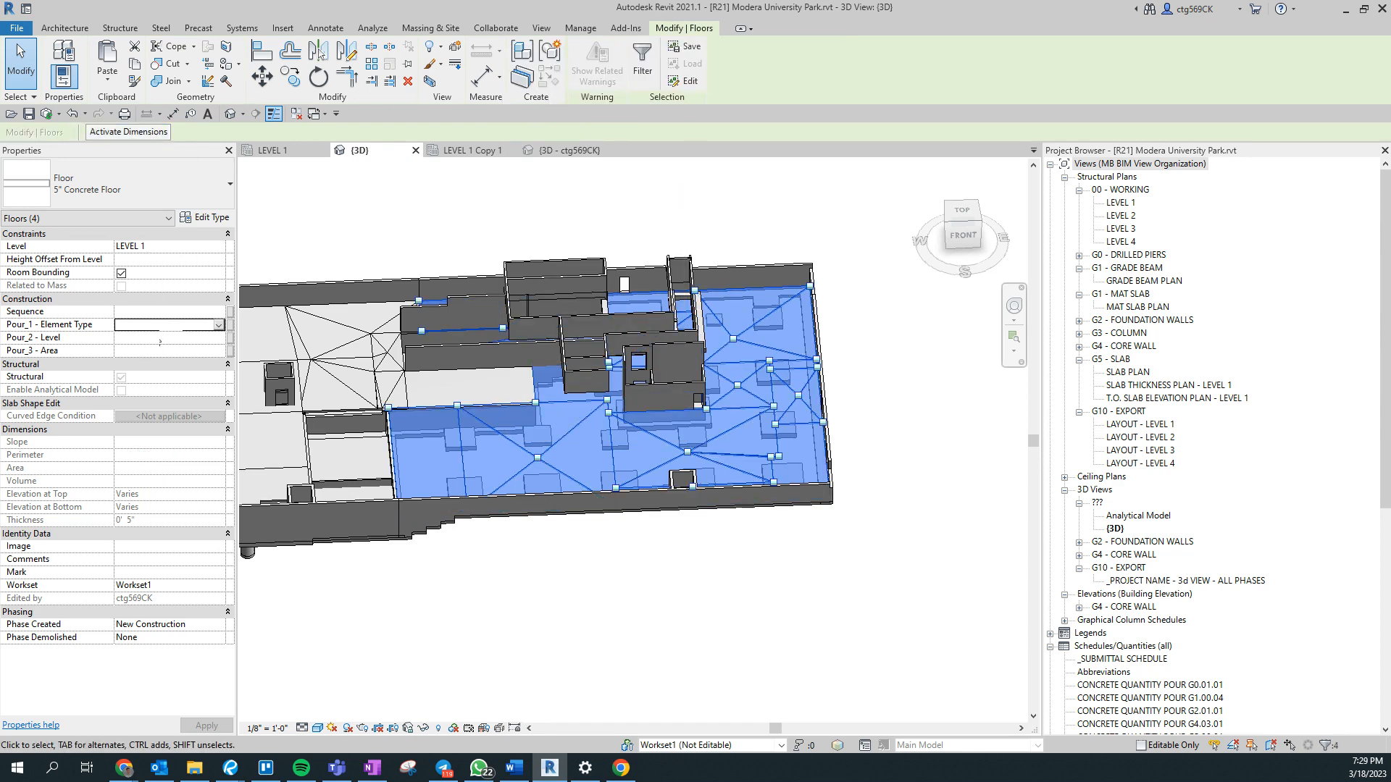
# - Select all visible instances of the 9" Concrete Floor and set their Pour_1 - Element Type to 5
pyautogui.click(377, 396)
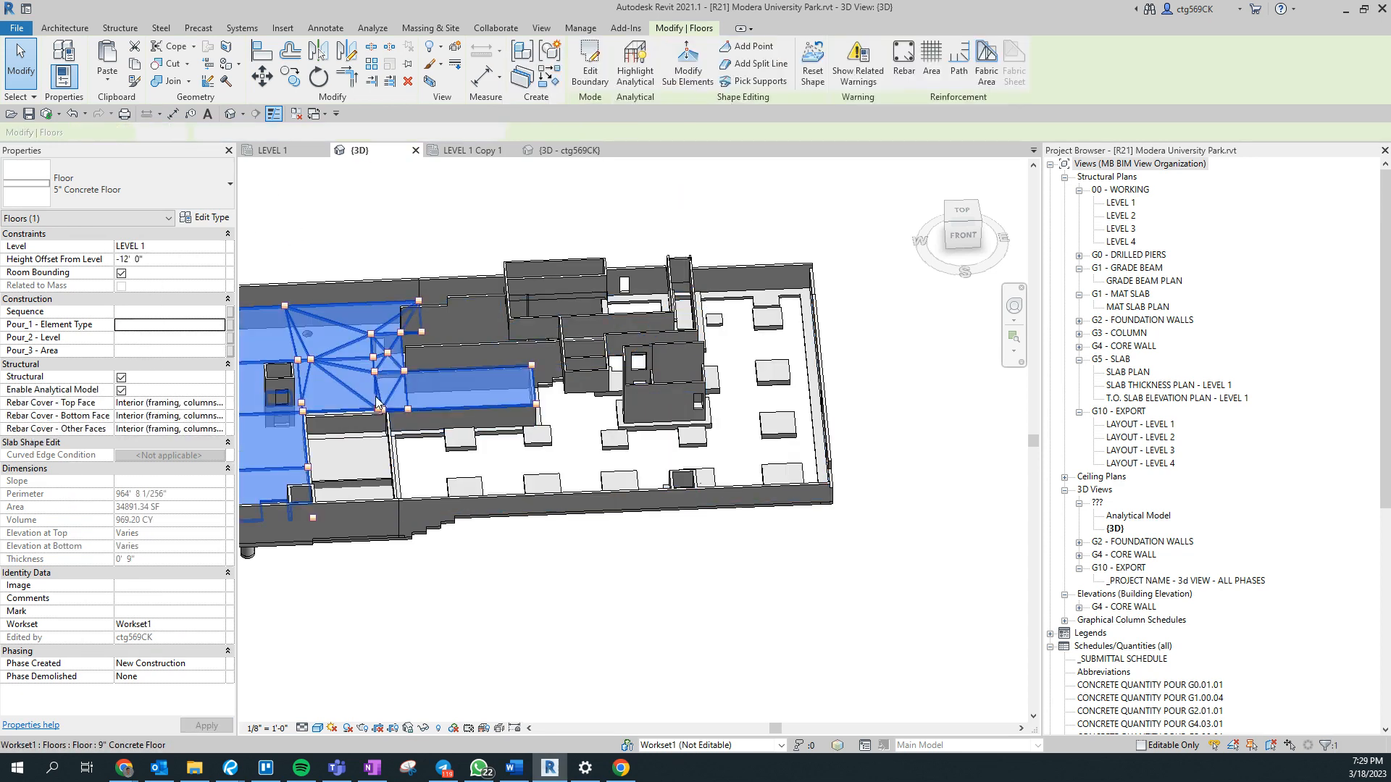
pyautogui.rightClick(375, 397)
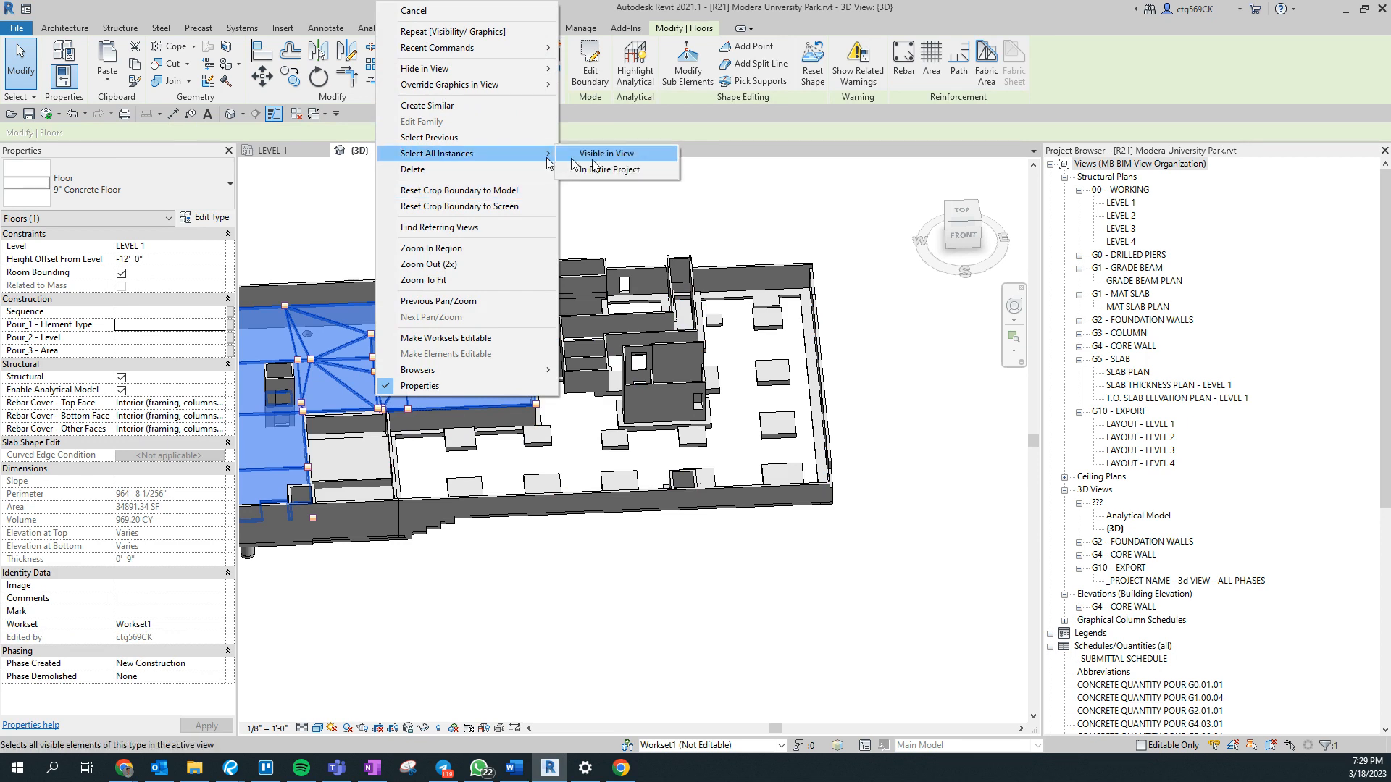
pyautogui.click(593, 159)
pyautogui.moveTo(543, 470); pyautogui.dragTo(931, 510, button='middle')
pyautogui.moveTo(311, 500); pyautogui.dragTo(757, 510, button='middle')
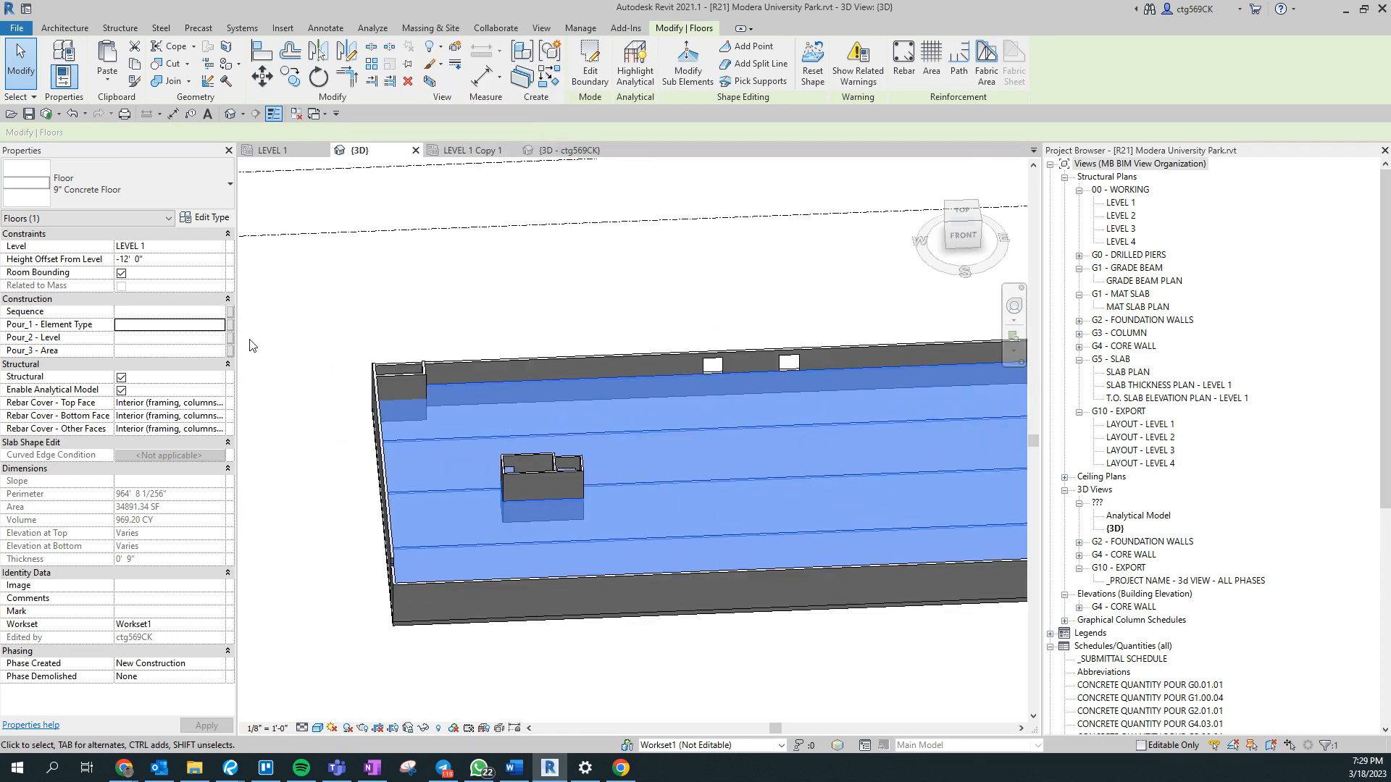
pyautogui.write('5')
# - Select all visible instances of the 20" Concrete Floor and set their Pour_1 - Element Type to 5
pyautogui.moveTo(803, 589); pyautogui.dragTo(620, 537, button='middle')
pyautogui.click(639, 348)
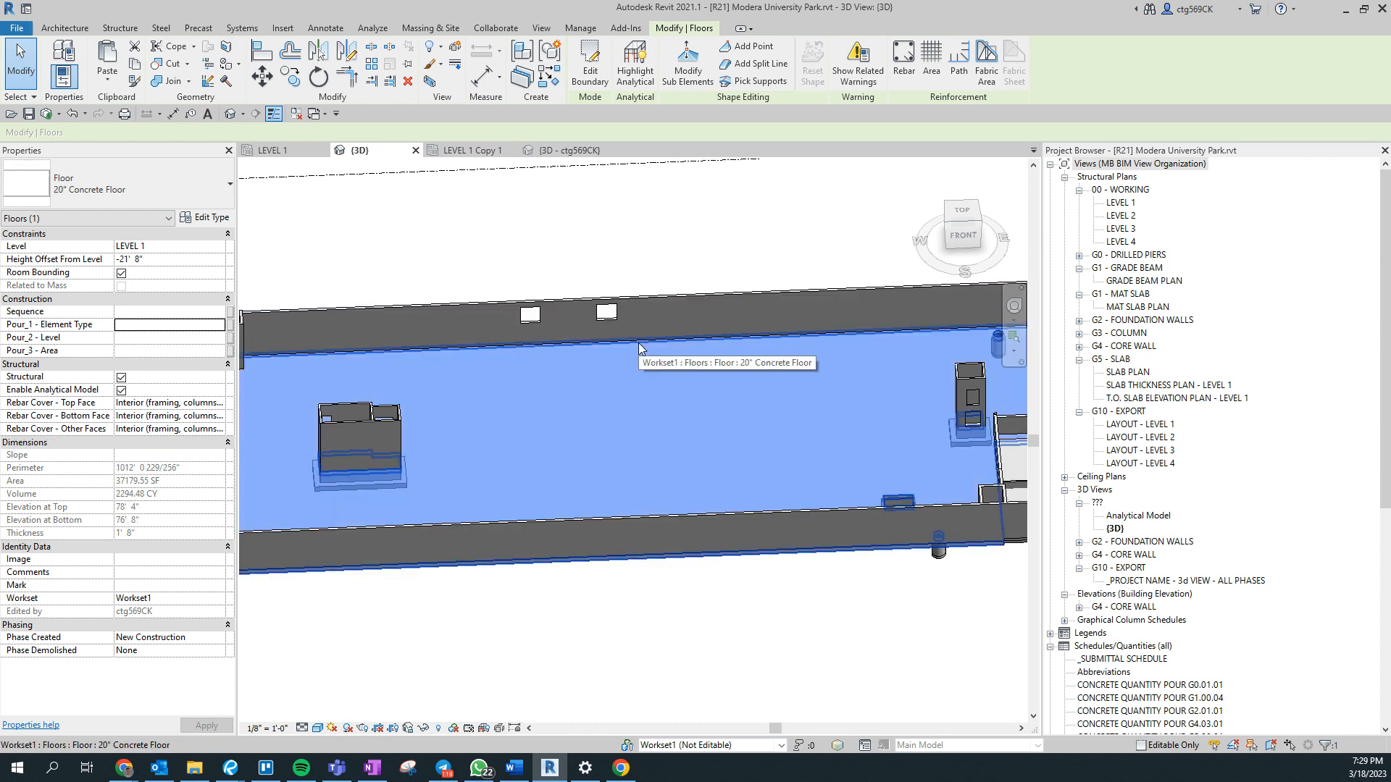
pyautogui.rightClick(639, 349)
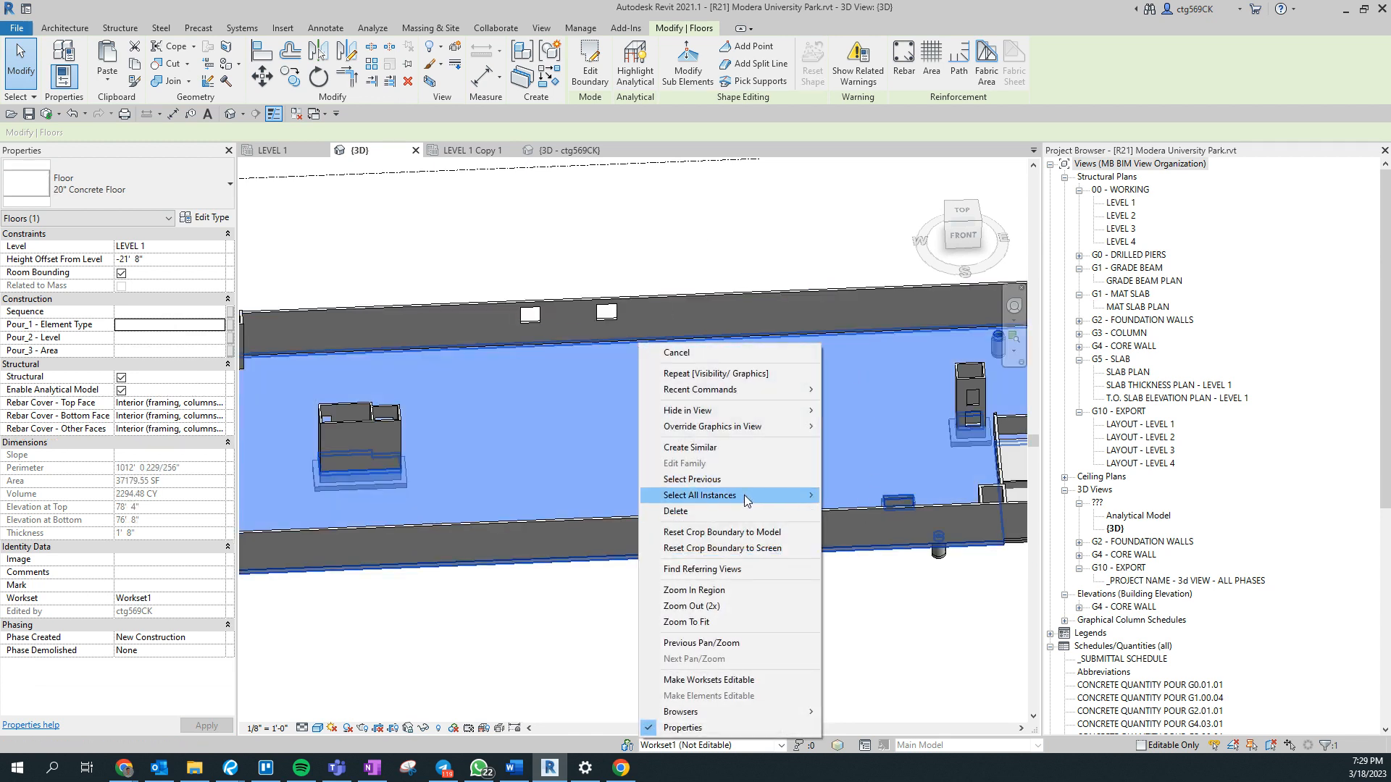
pyautogui.click(862, 486)
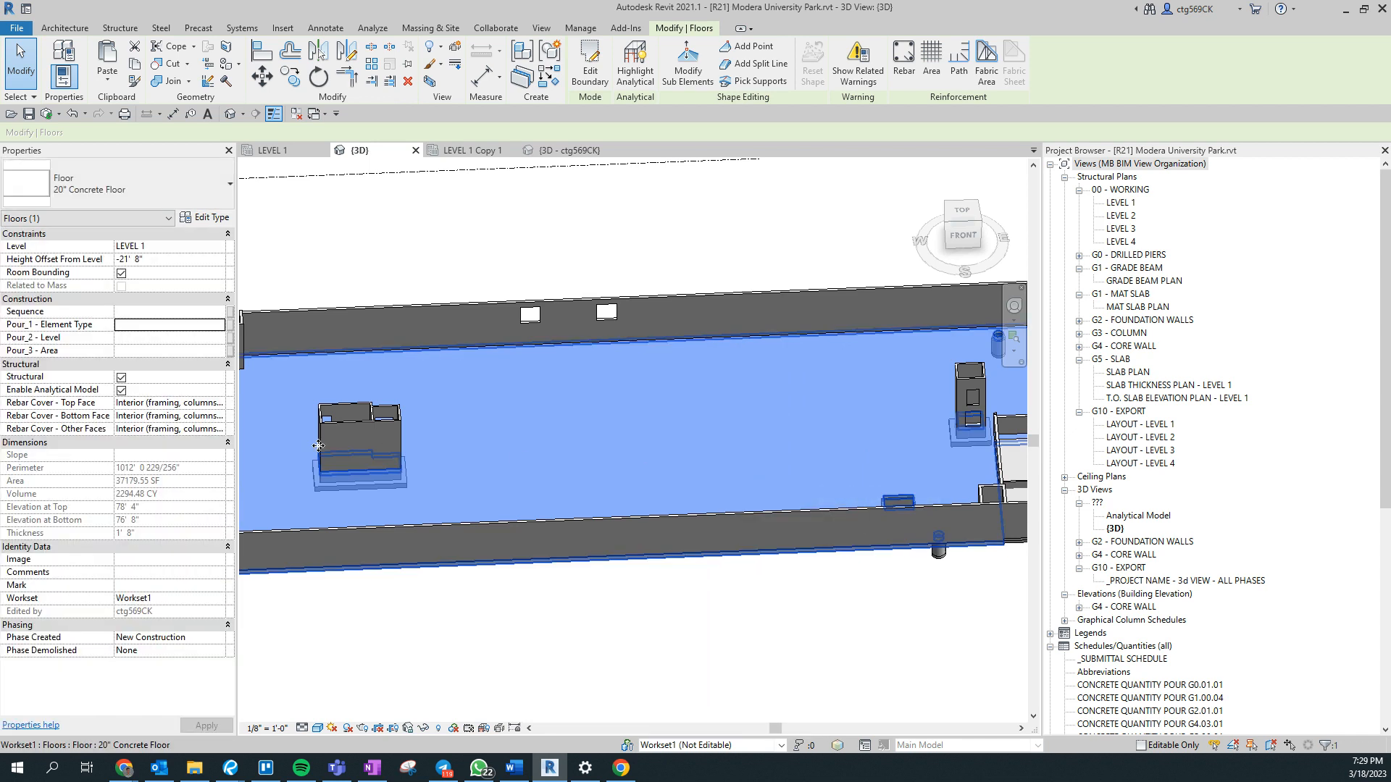
pyautogui.moveTo(805, 663); pyautogui.dragTo(513, 673, button='middle')
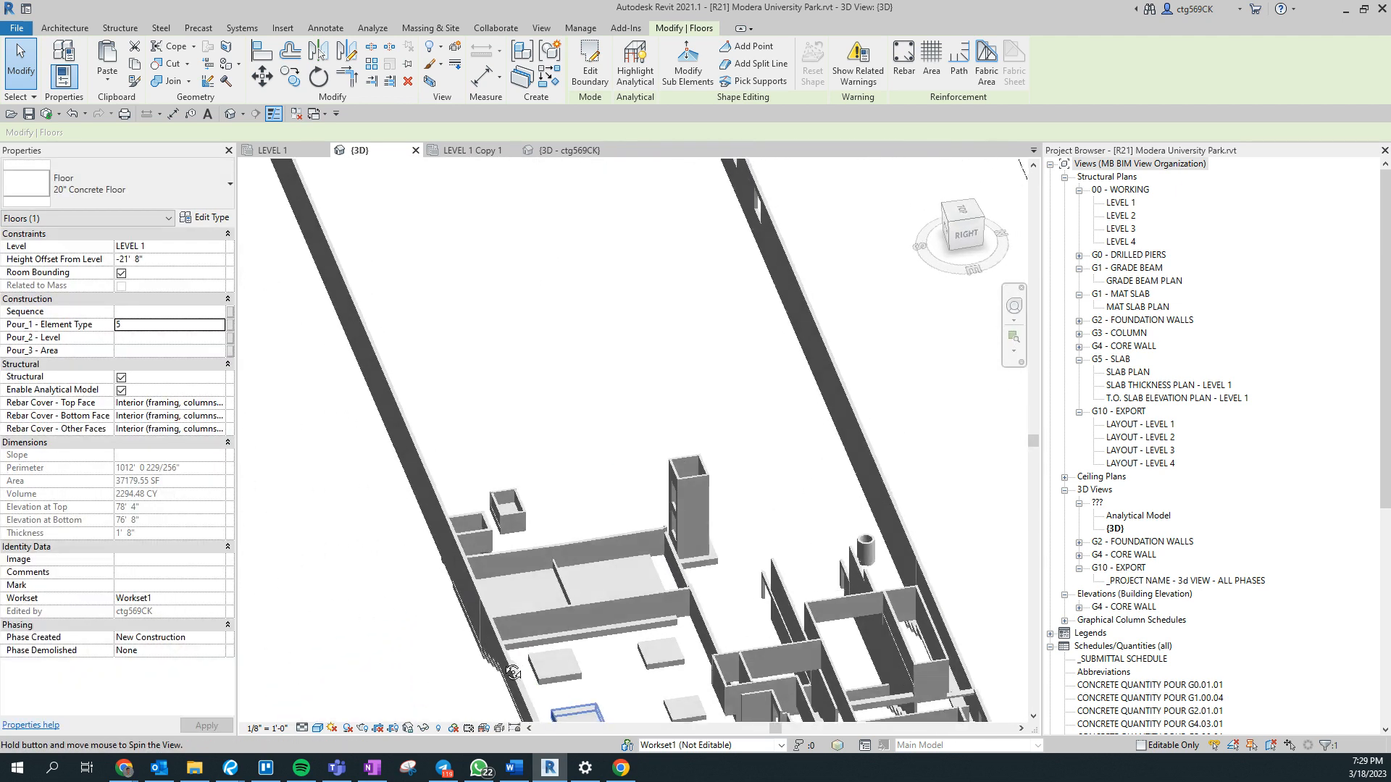
# - Select the 24" Mat Foundation slab between the partition walls and set its Pour_1 - Element Type to 1
pyautogui.scroll(5, 587, 645)
pyautogui.click(654, 602)
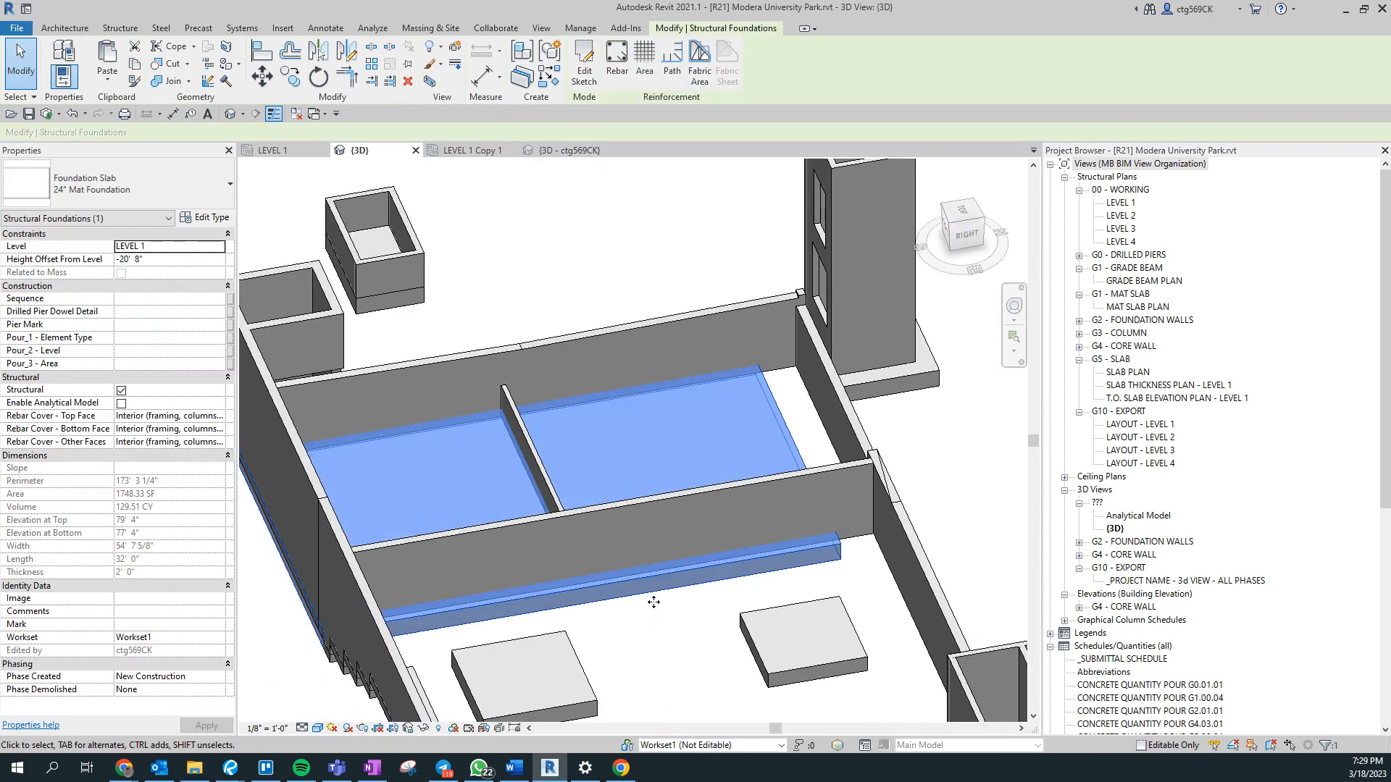
pyautogui.keyDown('shift'); pyautogui.moveTo(654, 602); pyautogui.dragTo(790, 668, button='middle'); pyautogui.keyUp('shift')
pyautogui.moveTo(790, 668); pyautogui.dragTo(490, 512, button='middle')
pyautogui.scroll(-1, 471, 499)
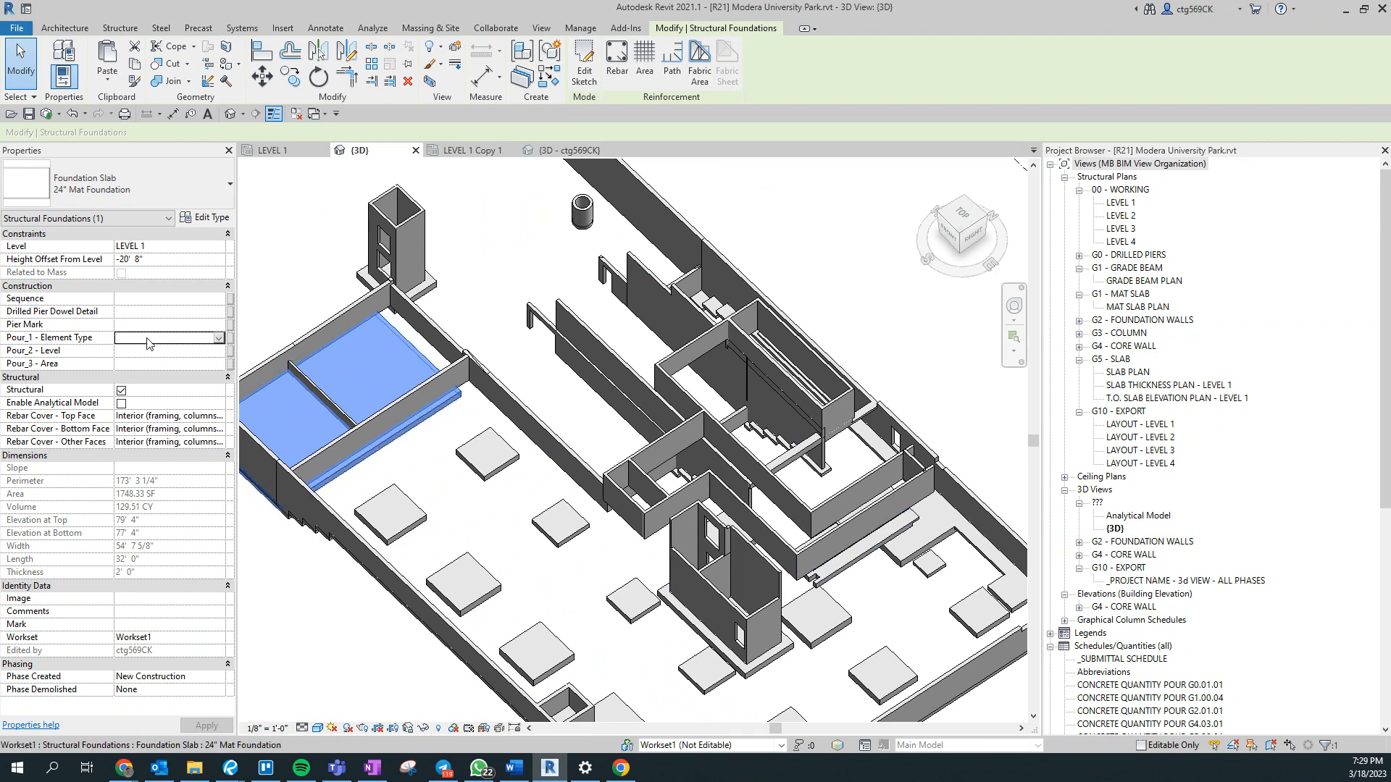
pyautogui.click(461, 550)
pyautogui.scroll(5, 460, 530)
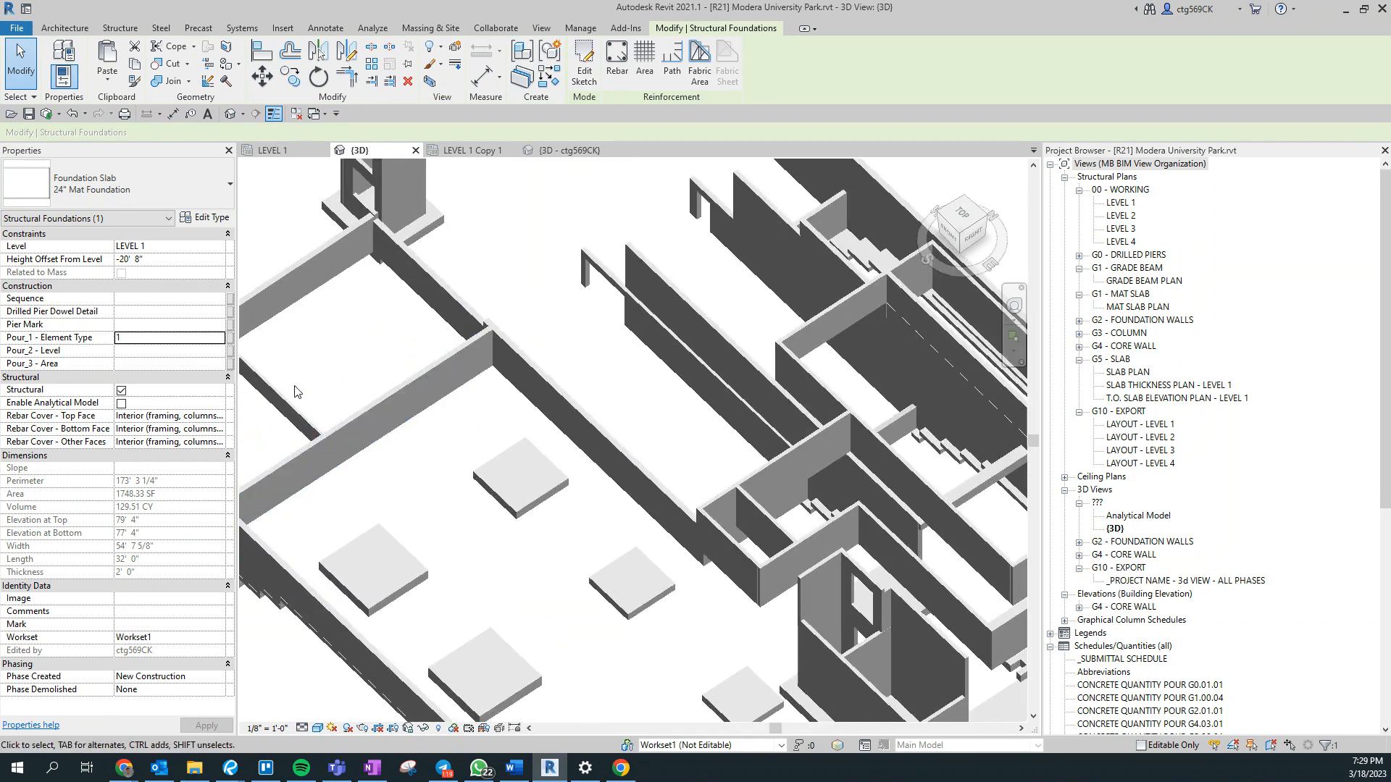
pyautogui.scroll(-1, 847, 520)
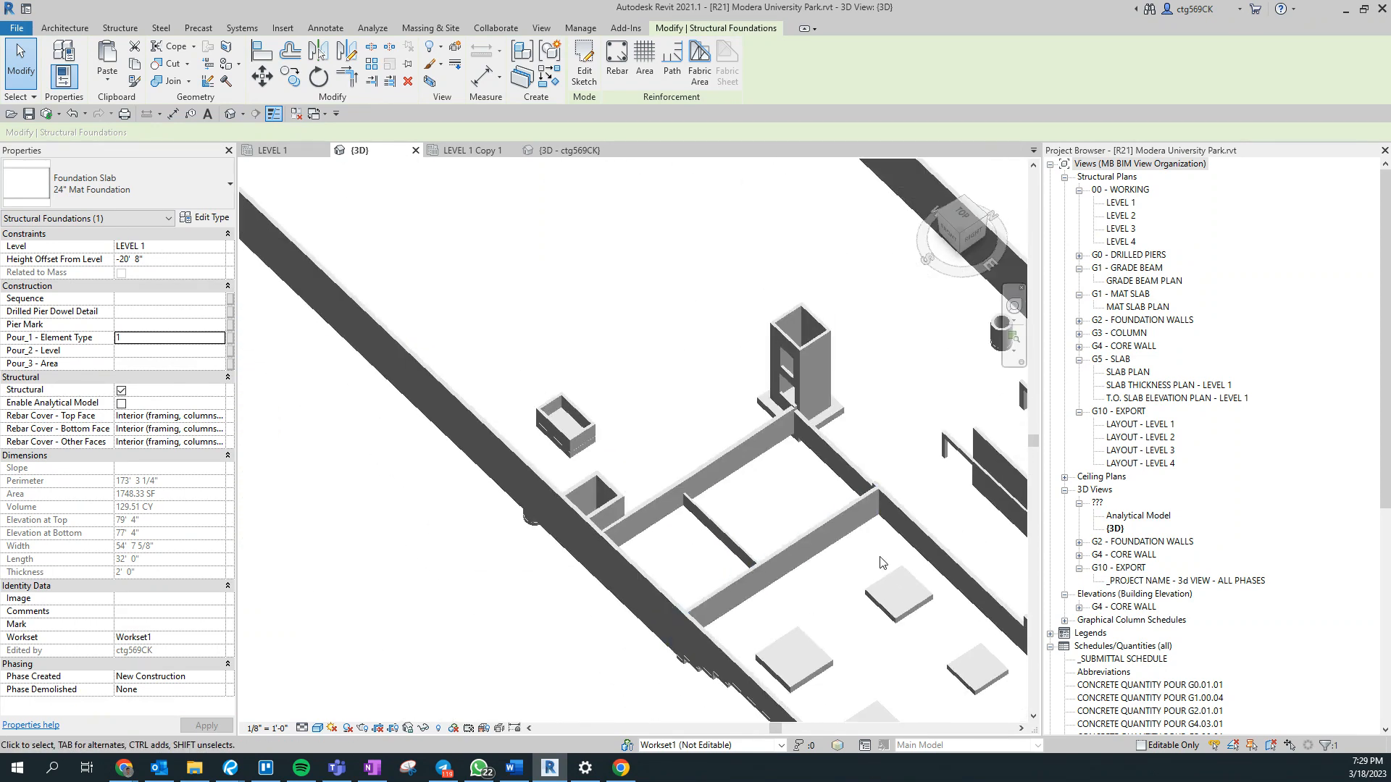
pyautogui.moveTo(878, 560); pyautogui.dragTo(500, 464, button='middle')
pyautogui.keyDown('shift'); pyautogui.moveTo(754, 587); pyautogui.dragTo(974, 579, button='middle'); pyautogui.keyUp('shift')
pyautogui.moveTo(637, 493); pyautogui.dragTo(906, 609, button='middle')
pyautogui.scroll(4, 658, 623)
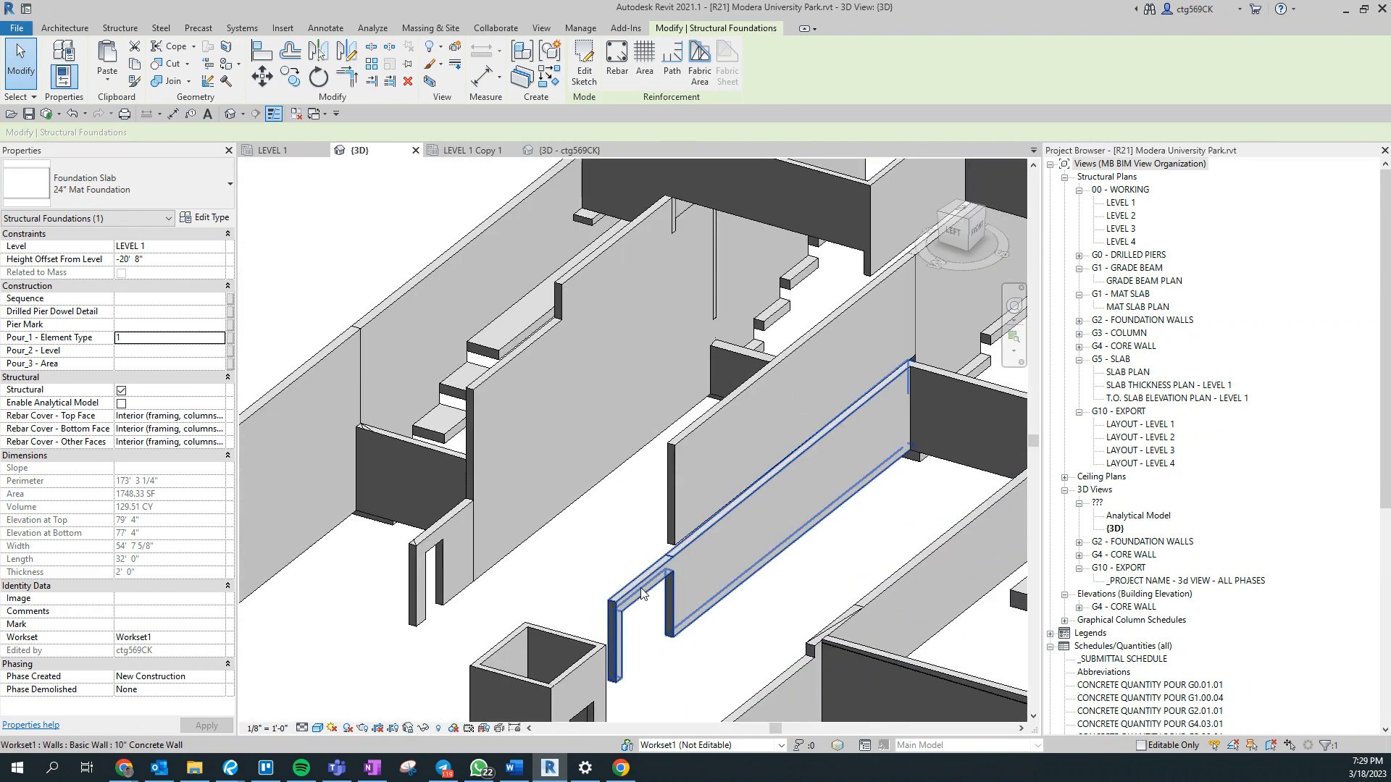
pyautogui.click(642, 594)
pyautogui.keyDown('shift'); pyautogui.moveTo(775, 600); pyautogui.dragTo(791, 570, button='middle'); pyautogui.keyUp('shift')
pyautogui.scroll(-5, 791, 570)
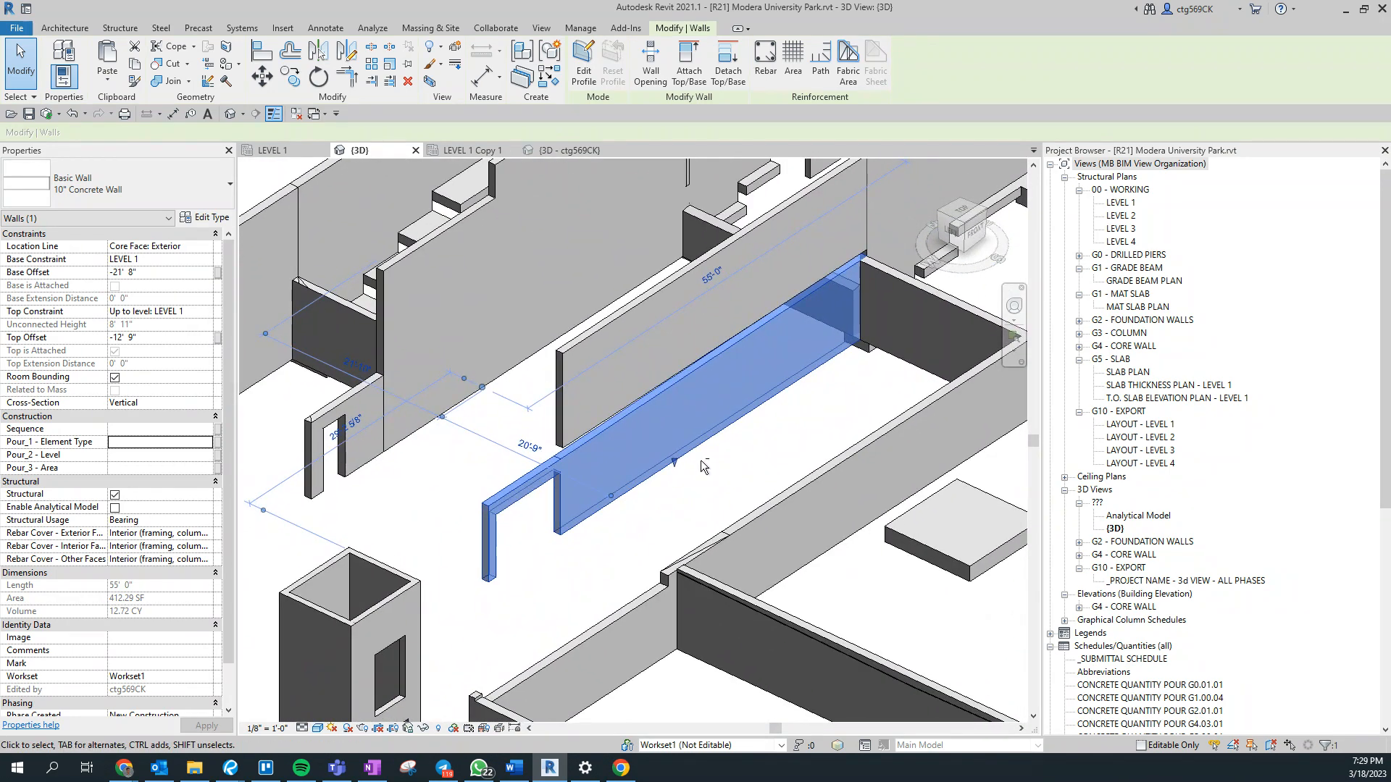
pyautogui.click(728, 470)
# - Select the long 12" Concrete perimeter wall plus the short corner piece and the adjoining end wall
pyautogui.moveTo(732, 464); pyautogui.dragTo(619, 421, button='middle')
pyautogui.keyDown('shift'); pyautogui.moveTo(956, 545); pyautogui.dragTo(954, 577, button='middle'); pyautogui.keyUp('shift')
pyautogui.moveTo(908, 645); pyautogui.dragTo(879, 526, button='middle')
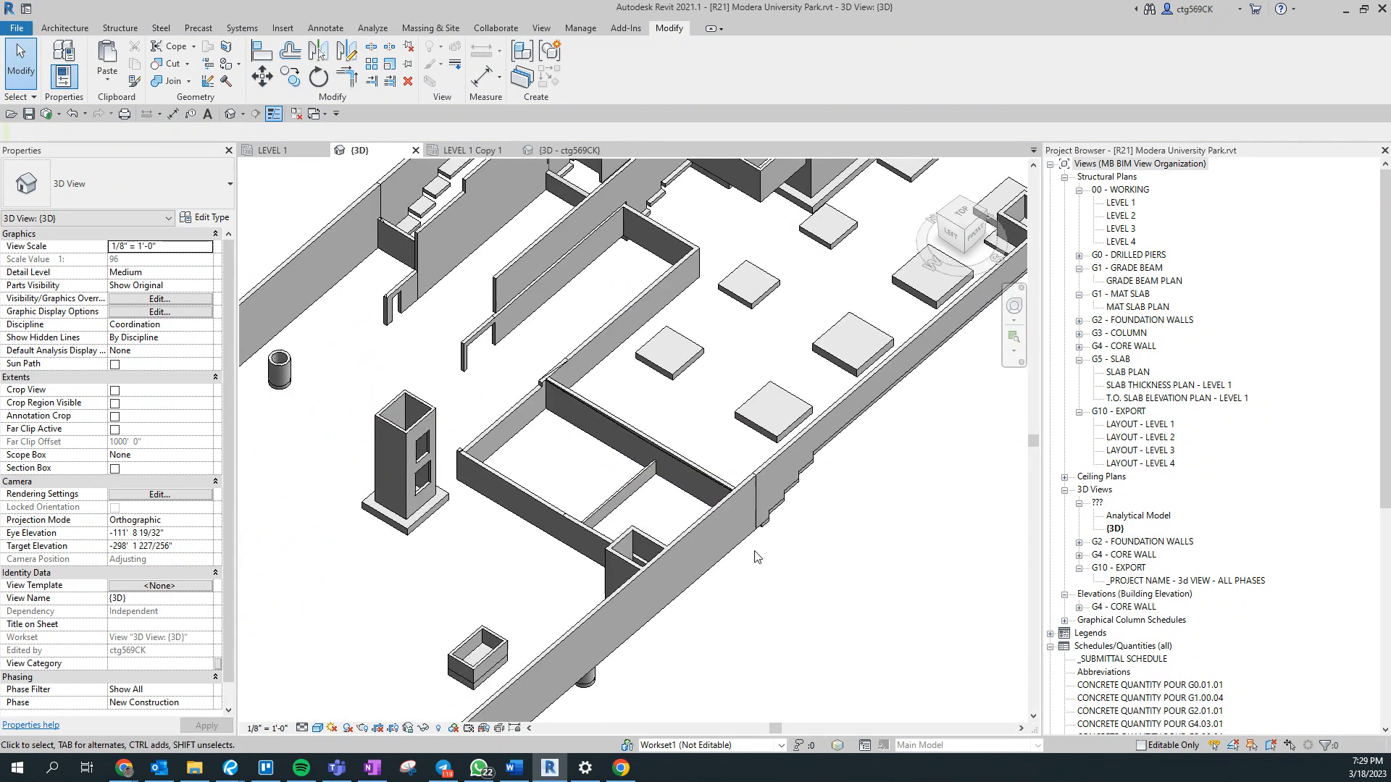
pyautogui.click(549, 658)
pyautogui.moveTo(713, 621); pyautogui.dragTo(918, 530, button='middle')
pyautogui.scroll(-5, 918, 531)
pyautogui.moveTo(597, 512); pyautogui.dragTo(684, 211, button='middle')
pyautogui.scroll(5, 536, 533)
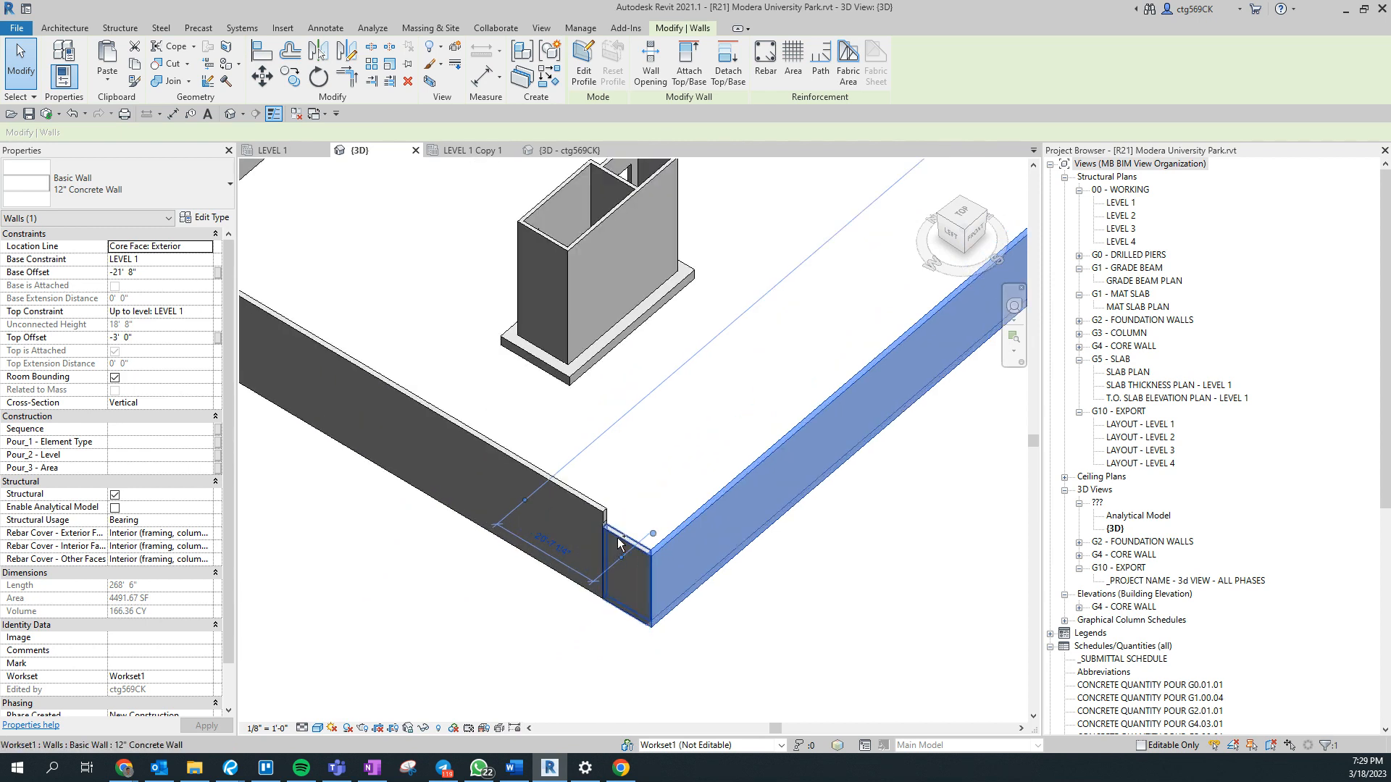
pyautogui.keyDown('ctrl'); pyautogui.click(615, 540); pyautogui.keyUp('ctrl')
pyautogui.keyDown('ctrl'); pyautogui.click(506, 463); pyautogui.keyUp('ctrl')
# - Add the walls enclosing the small shaft at the far corner and the long rear perimeter wall to the selection
pyautogui.moveTo(450, 341); pyautogui.dragTo(891, 670, button='middle')
pyautogui.moveTo(535, 520); pyautogui.dragTo(550, 519, button='middle')
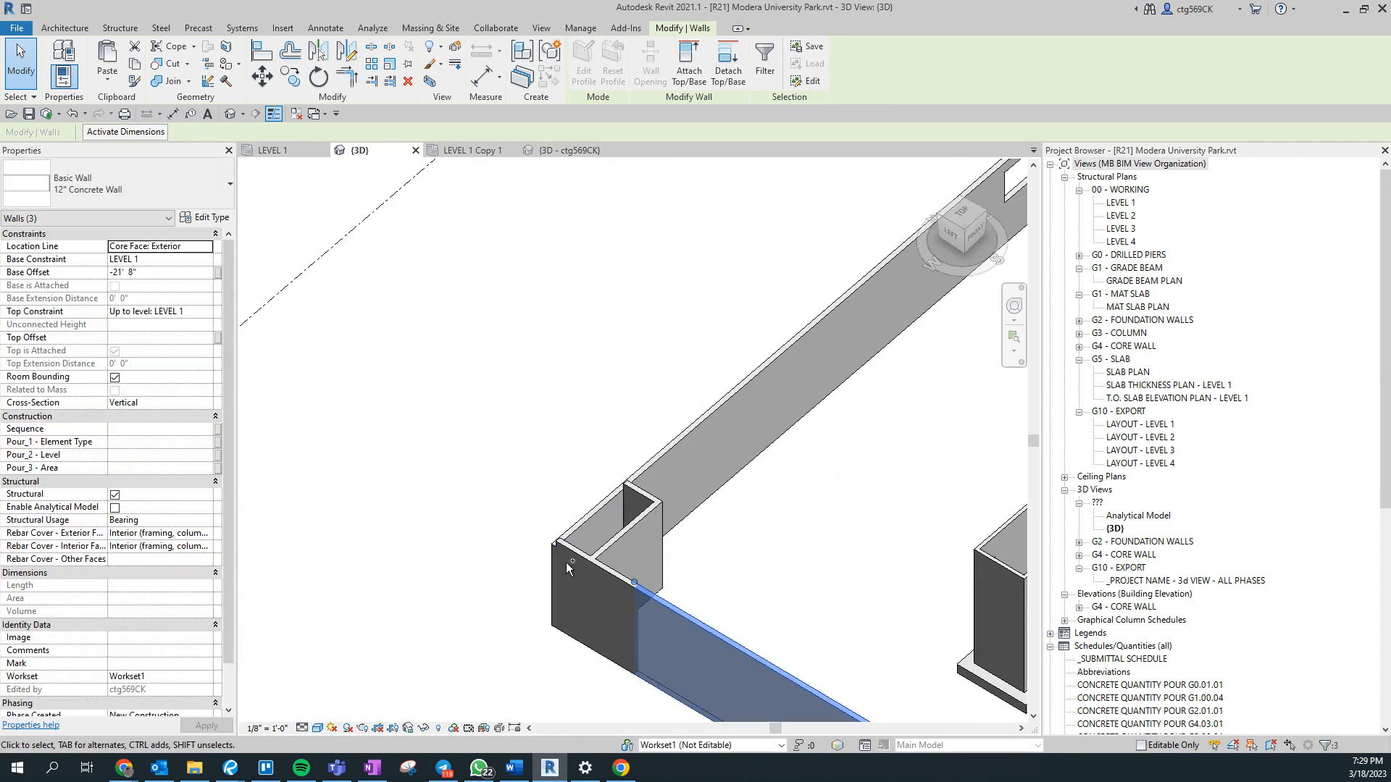
pyautogui.keyDown('ctrl'); pyautogui.click(603, 540); pyautogui.keyUp('ctrl')
pyautogui.keyDown('shift'); pyautogui.click(625, 548); pyautogui.keyUp('shift')
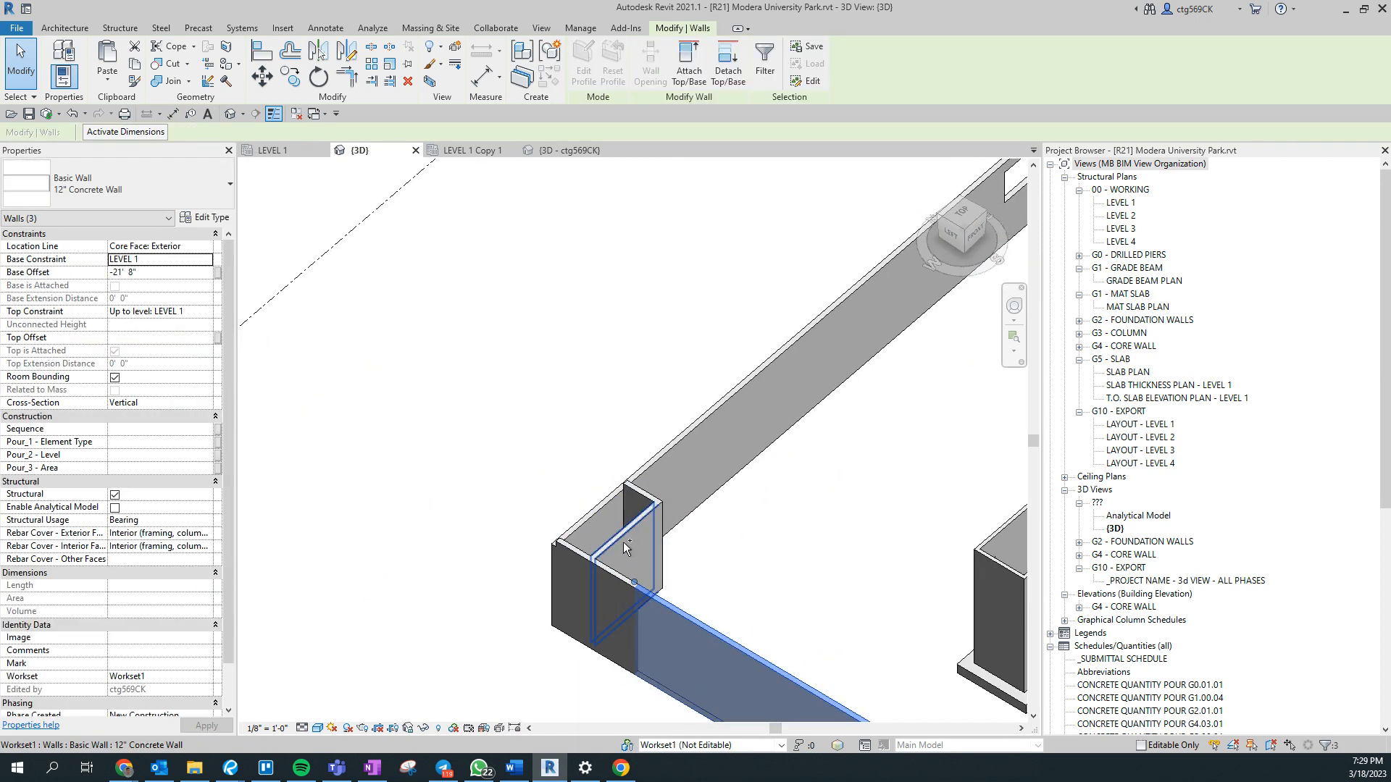
pyautogui.keyDown('ctrl'); pyautogui.click(599, 572); pyautogui.keyUp('ctrl')
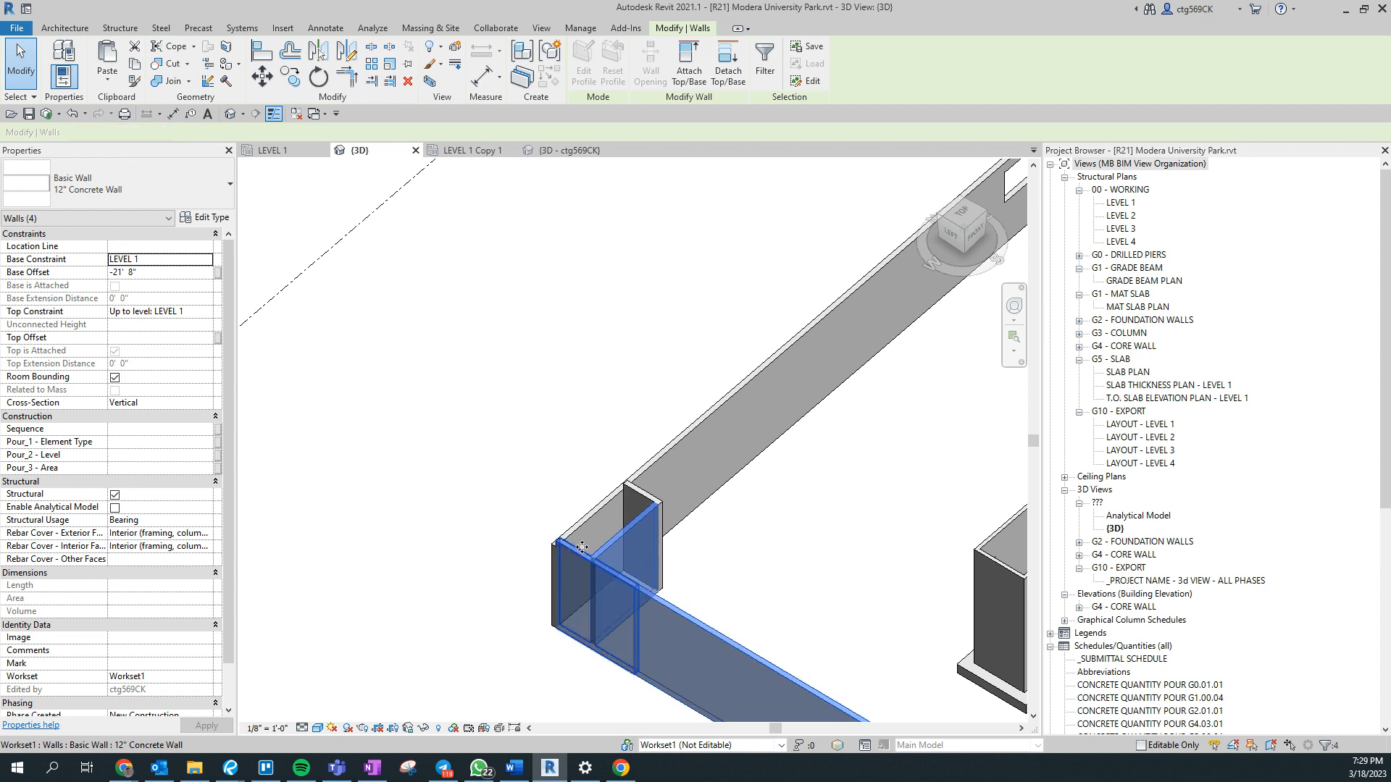
pyautogui.keyDown('ctrl'); pyautogui.click(664, 464); pyautogui.keyUp('ctrl')
pyautogui.scroll(2, 663, 463)
pyautogui.scroll(2, 658, 530)
pyautogui.keyDown('ctrl'); pyautogui.click(694, 528); pyautogui.keyUp('ctrl')
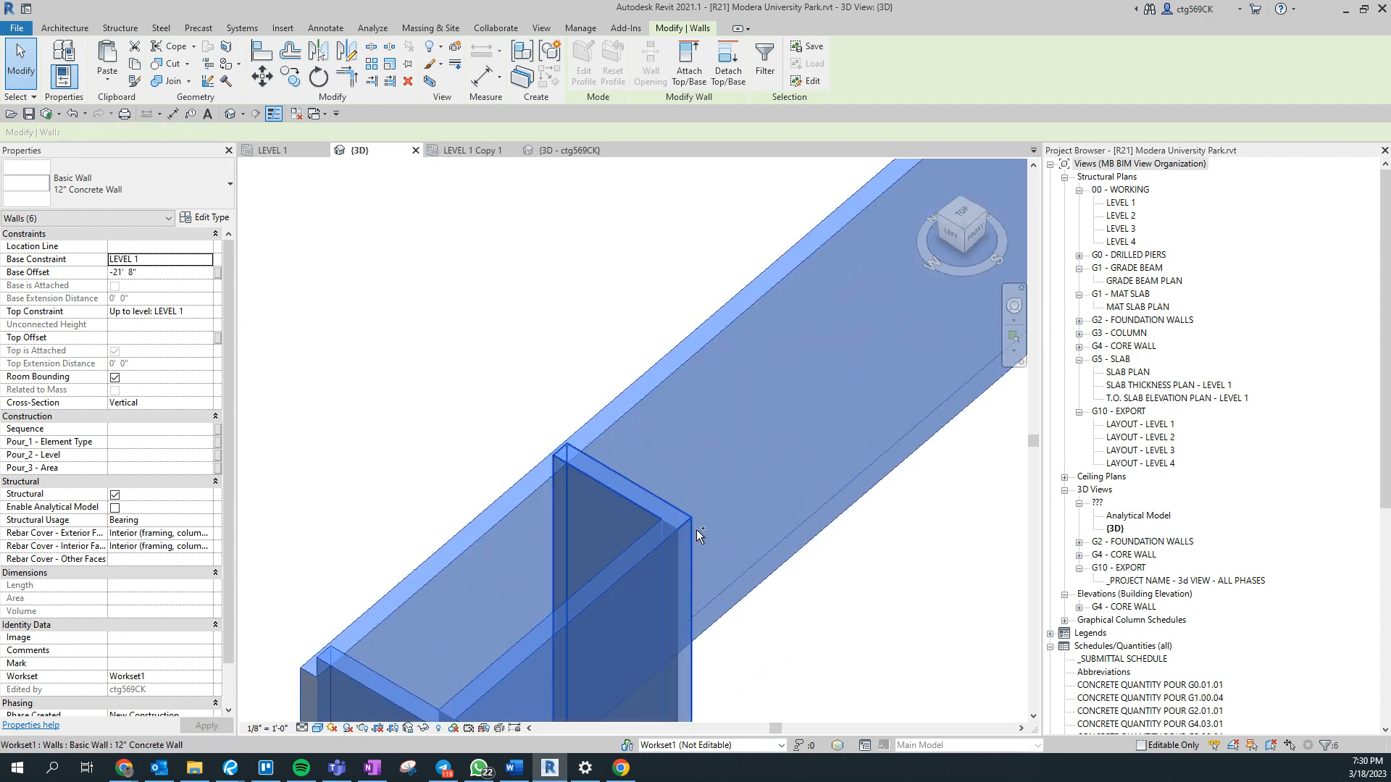
# - Add the remaining rear perimeter wall, the opposite end wall with the opening, and the long stepped front wall to the selection
pyautogui.scroll(-7, 693, 529)
pyautogui.moveTo(875, 528); pyautogui.dragTo(588, 642, button='middle')
pyautogui.scroll(-4, 589, 641)
pyautogui.scroll(6, 741, 505)
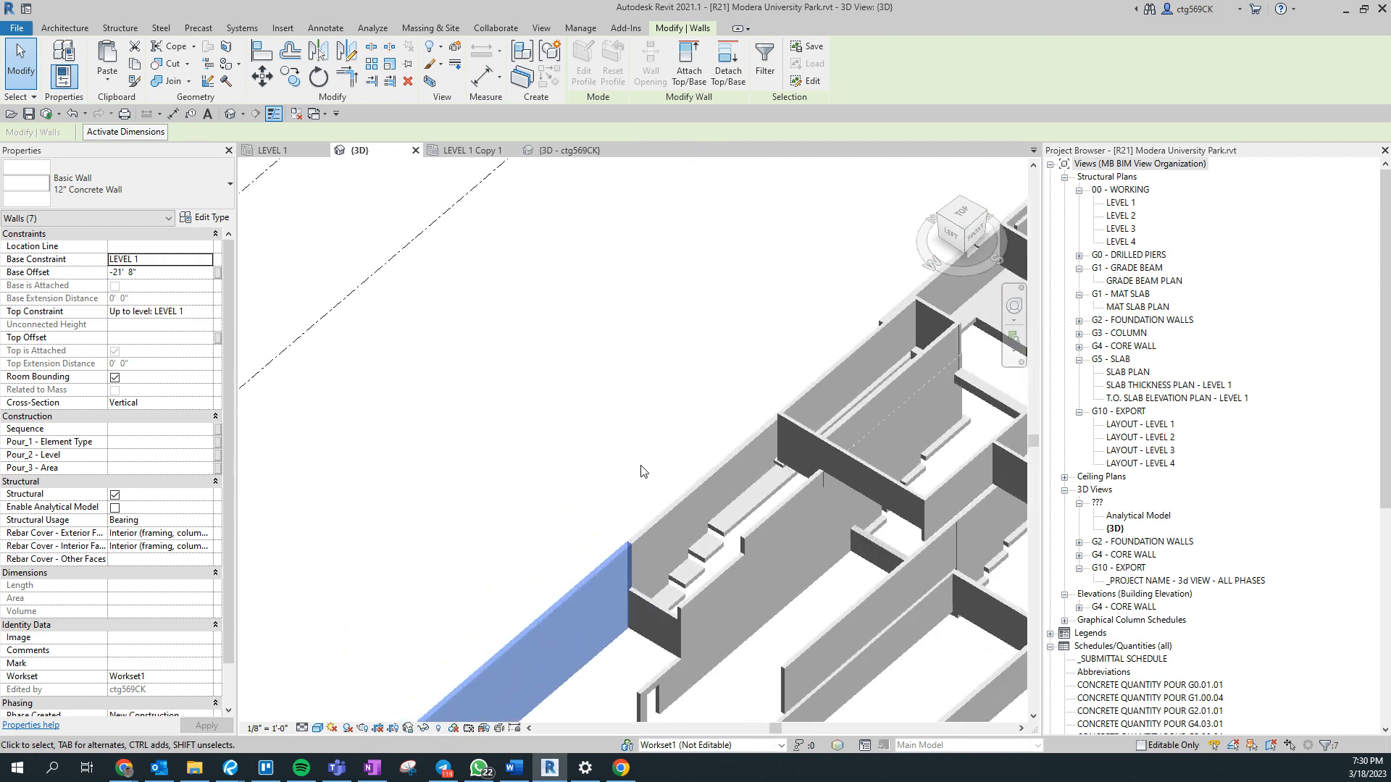
pyautogui.keyDown('ctrl'); pyautogui.click(741, 505); pyautogui.keyUp('ctrl')
pyautogui.moveTo(742, 505); pyautogui.dragTo(216, 695, button='middle')
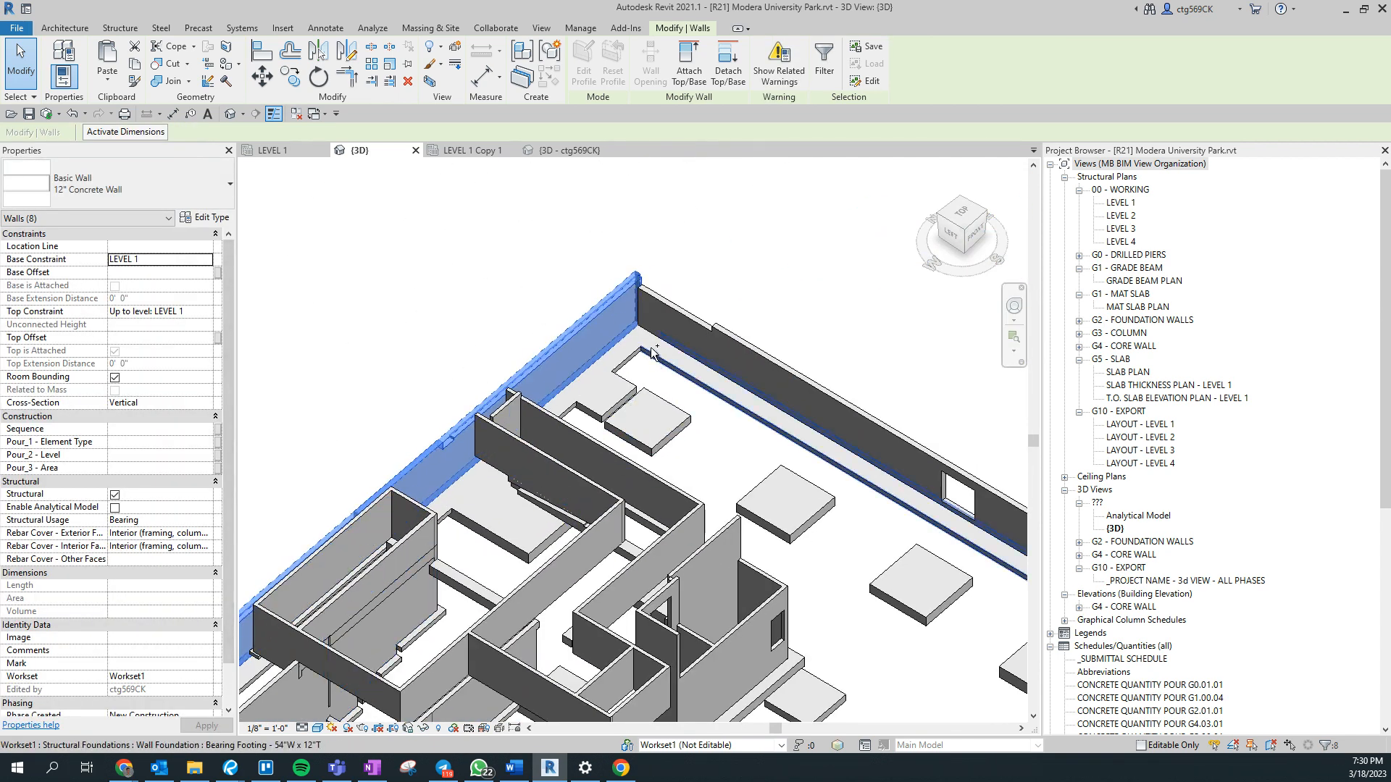
pyautogui.keyDown('ctrl'); pyautogui.click(655, 324); pyautogui.keyUp('ctrl')
pyautogui.moveTo(831, 416); pyautogui.dragTo(437, 201, button='middle')
pyautogui.keyDown('ctrl'); pyautogui.click(742, 458); pyautogui.keyUp('ctrl')
pyautogui.scroll(5, 743, 459)
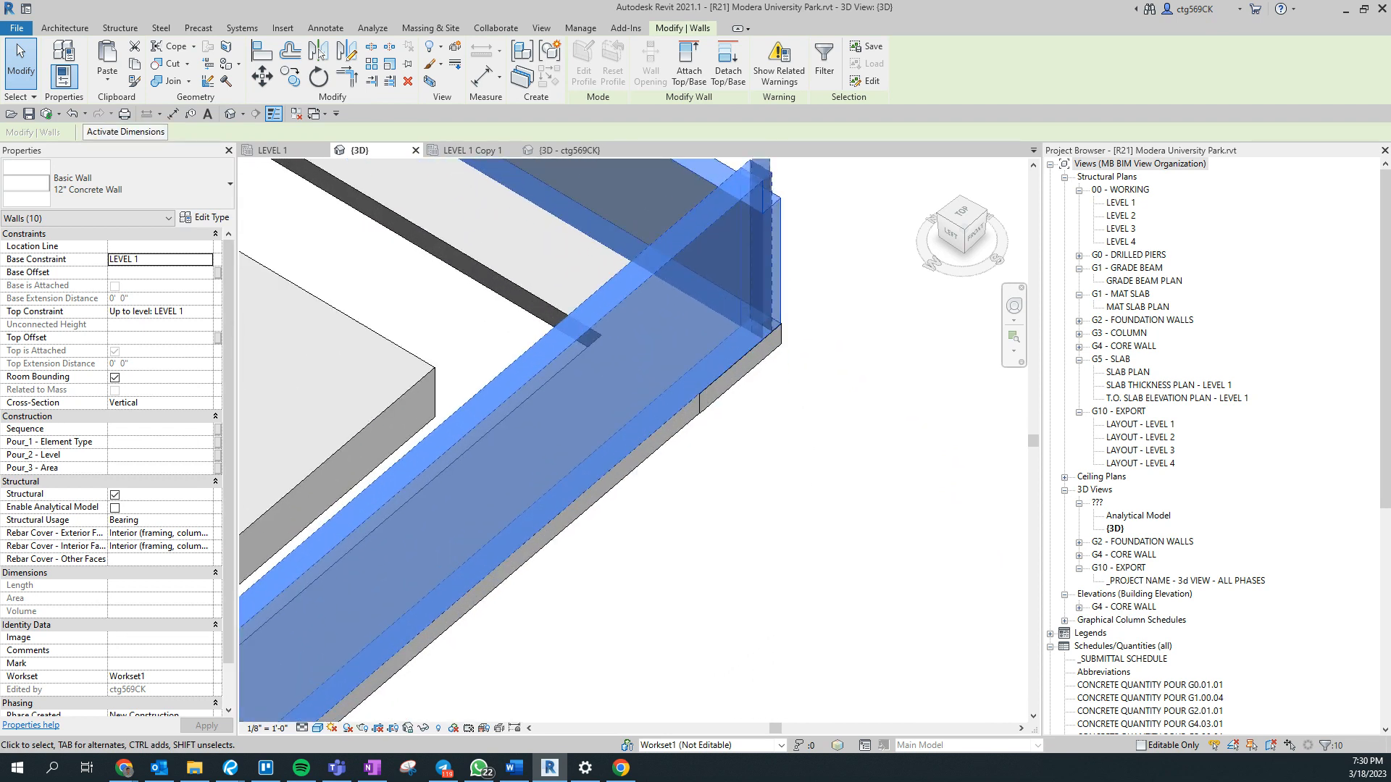
pyautogui.scroll(-6, 790, 509)
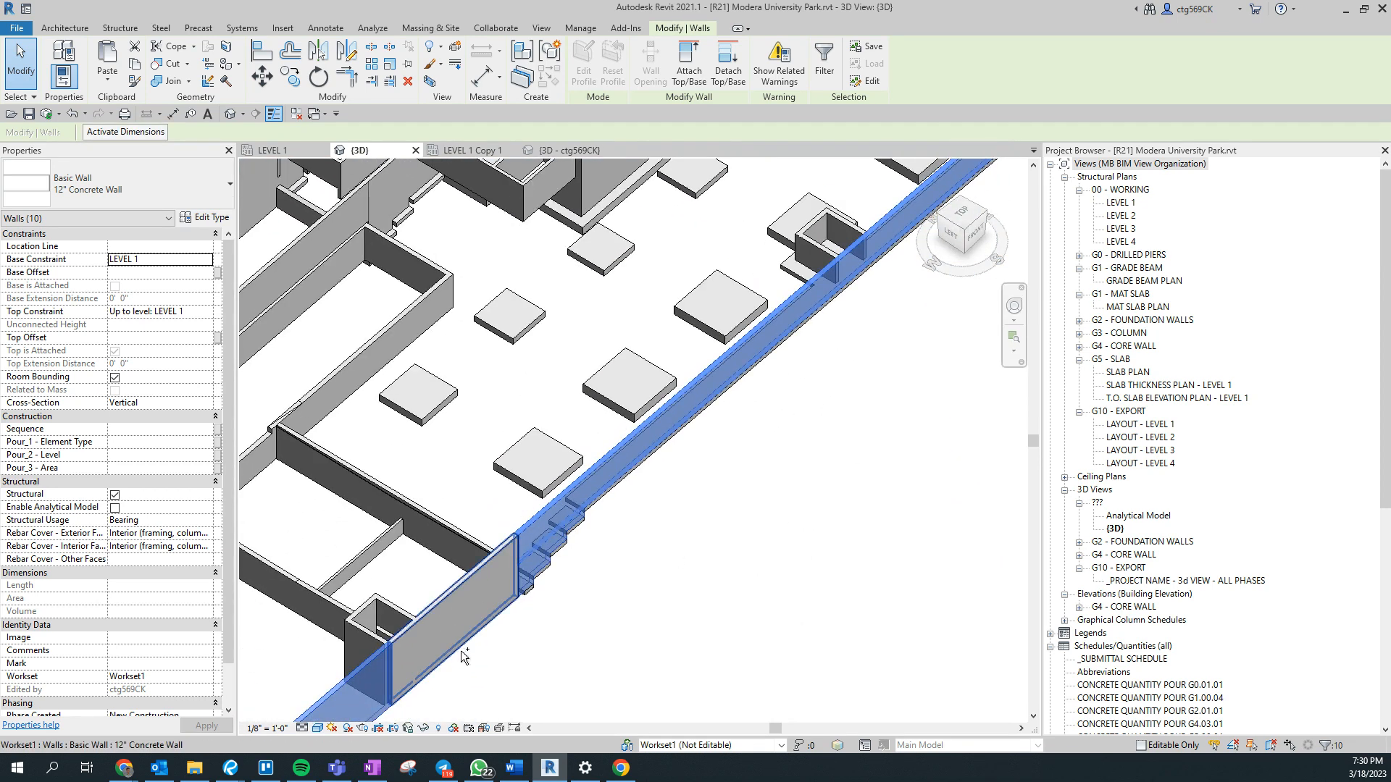
# - Add the front wall panel beside the small shaft to the perimeter wall selection and set its Pour_1 - Element Type to 2
pyautogui.moveTo(490, 661); pyautogui.dragTo(687, 635, button='middle')
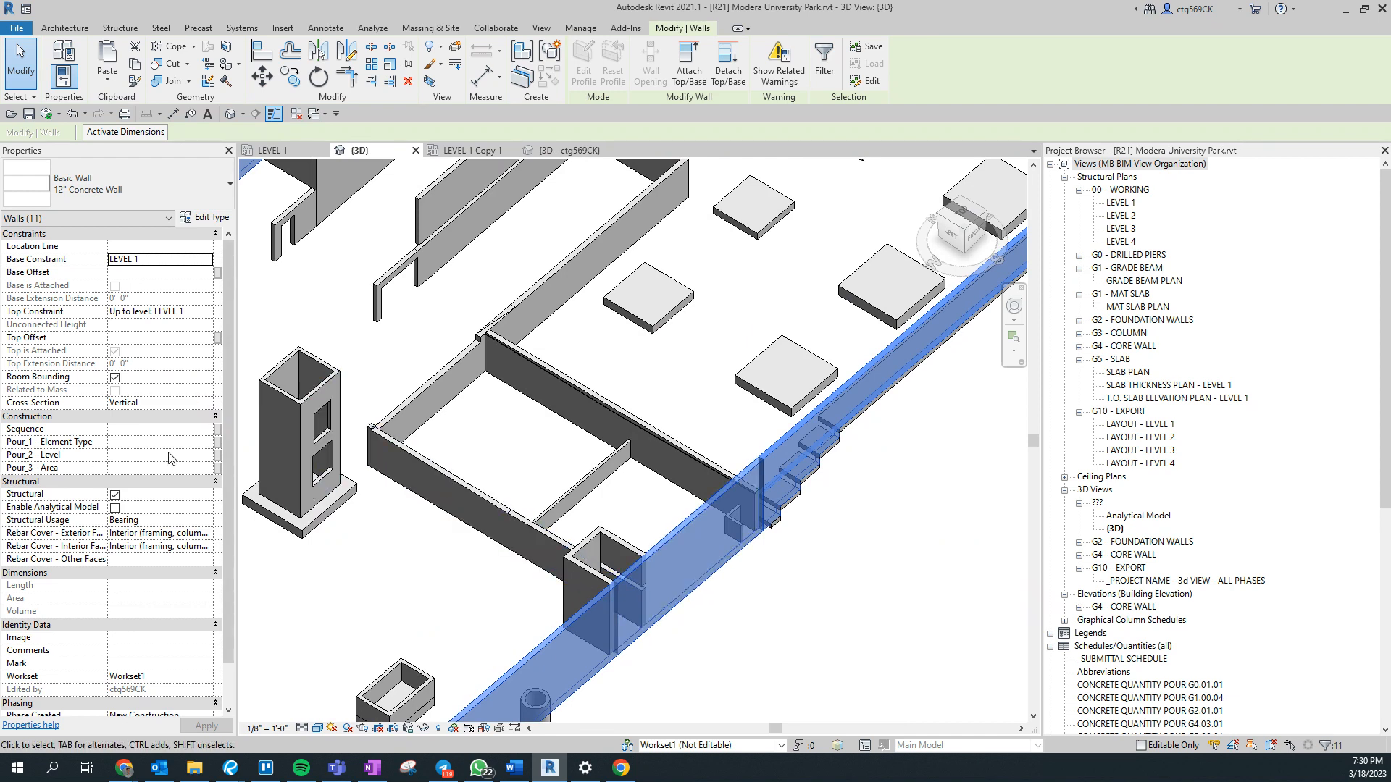
pyautogui.click(664, 605)
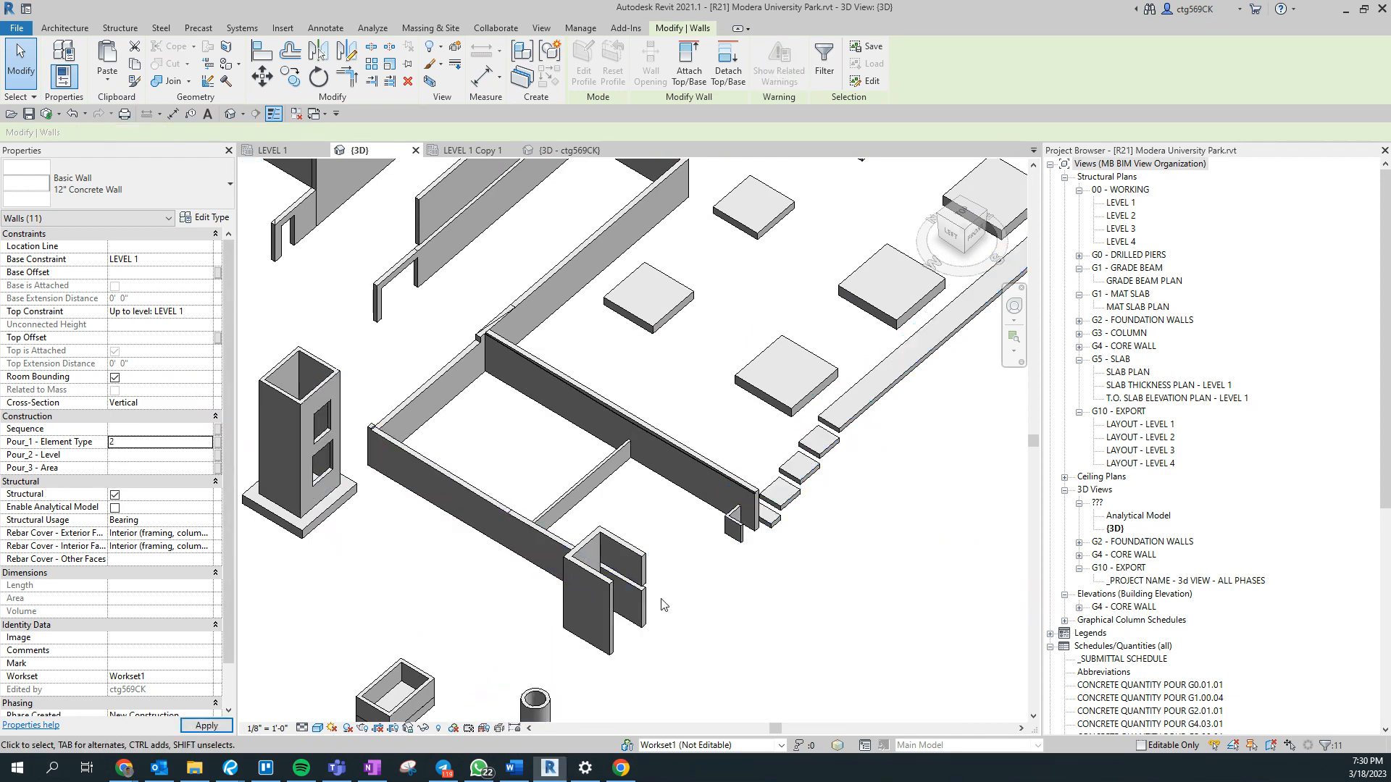
# - Select the four 12" Concrete walls forming the open corner shaft and the adjoining long wall, and set their Pour_1 - Element Type to 2
pyautogui.scroll(3, 618, 626)
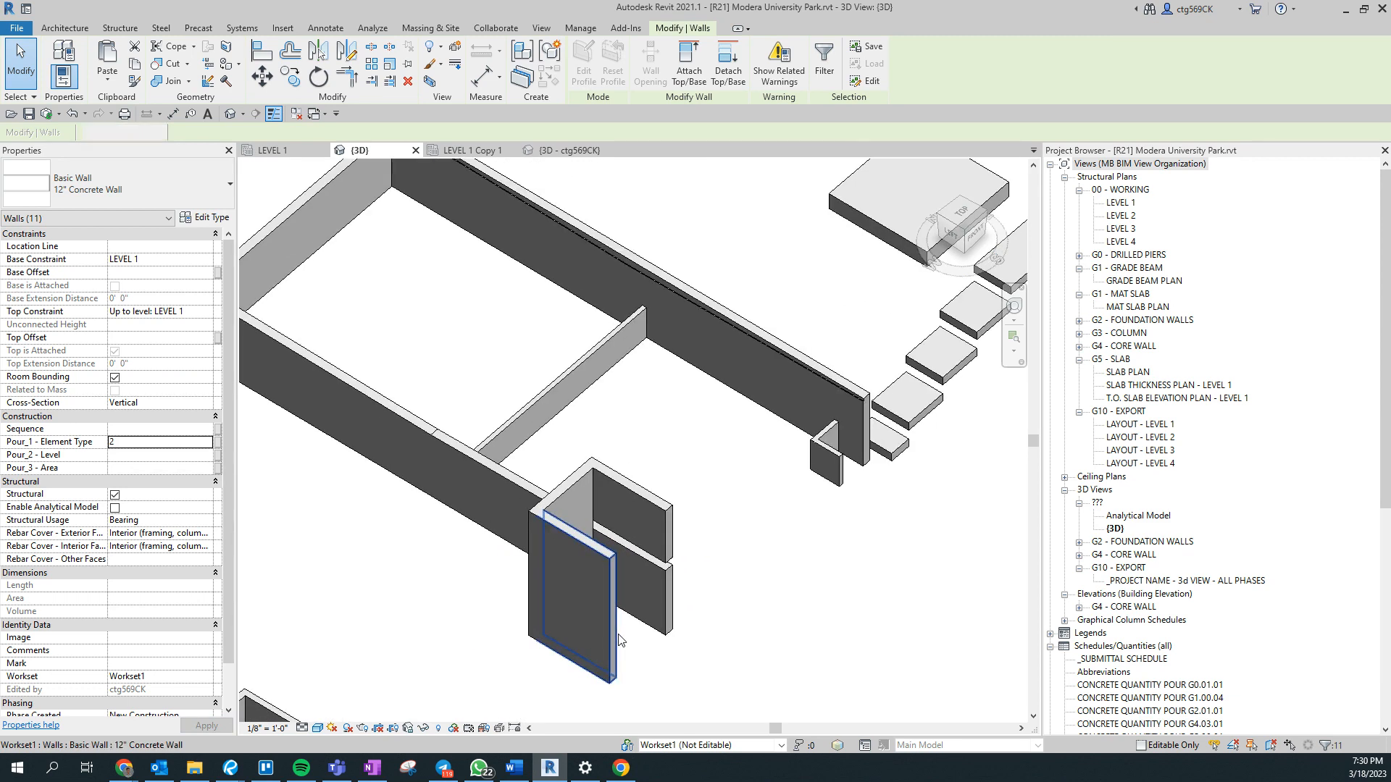
pyautogui.click(619, 639)
pyautogui.keyDown('ctrl'); pyautogui.click(661, 511); pyautogui.keyUp('ctrl')
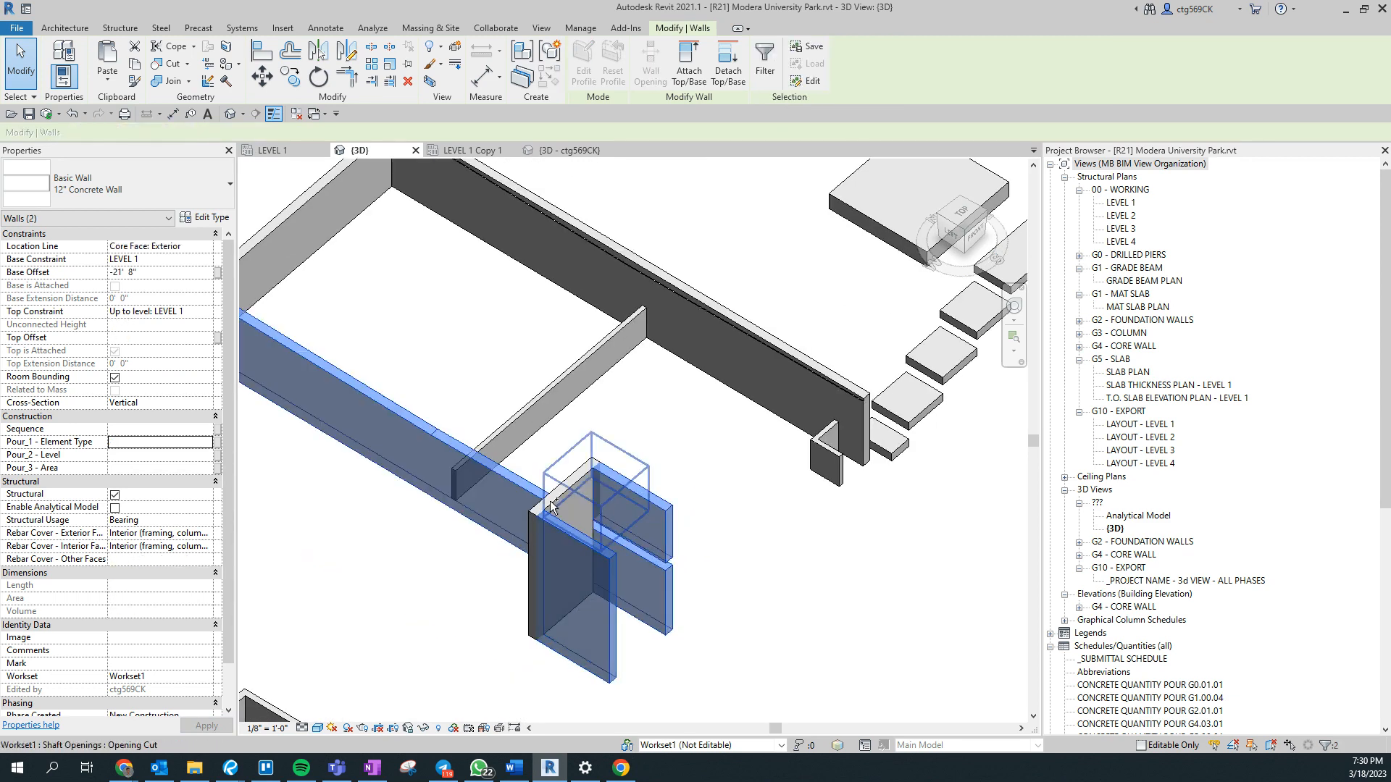
pyautogui.keyDown('ctrl'); pyautogui.click(524, 505); pyautogui.keyUp('ctrl')
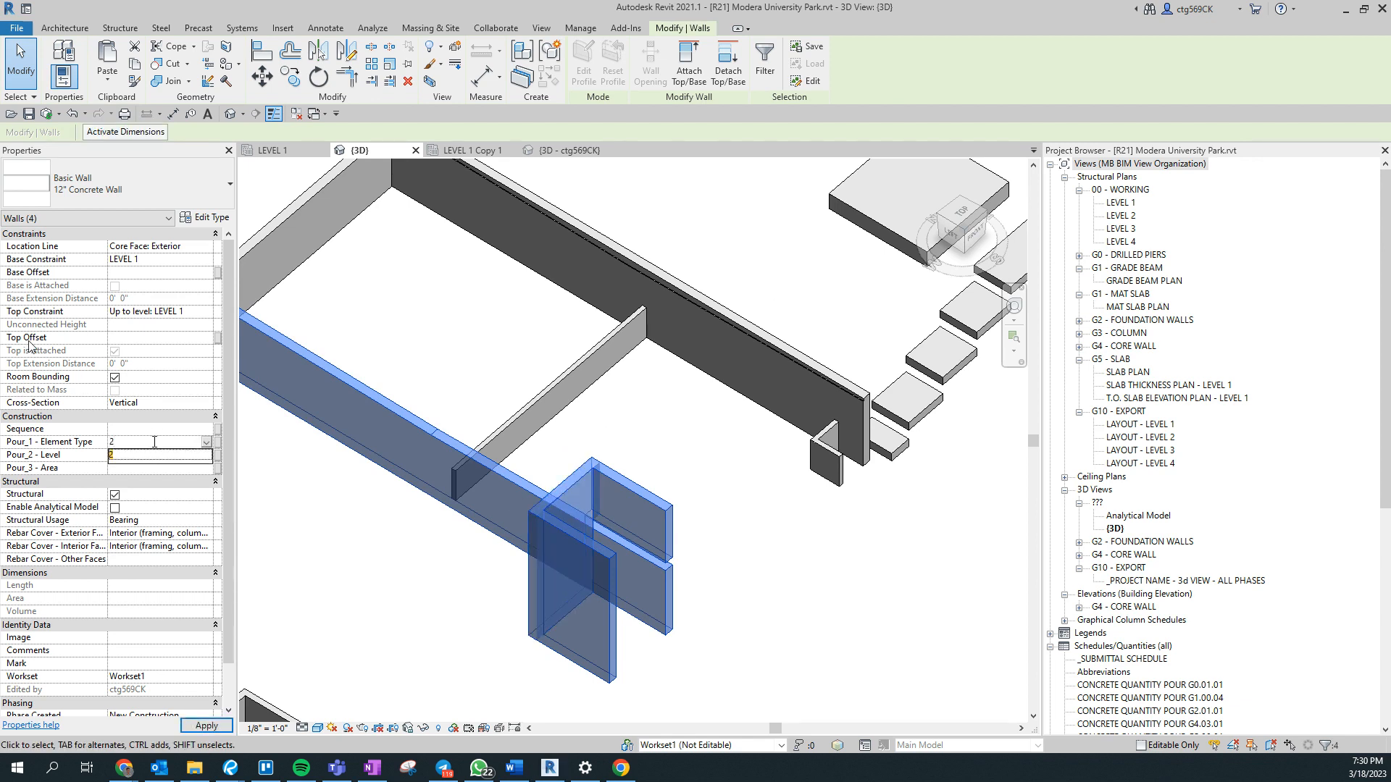
# - Select the 6" Concrete partition, the long wall with its corner return, and the connecting walls, and set their Pour_1 - Element Type to 2
pyautogui.moveTo(613, 464); pyautogui.dragTo(629, 629, button='middle')
pyautogui.click(578, 552)
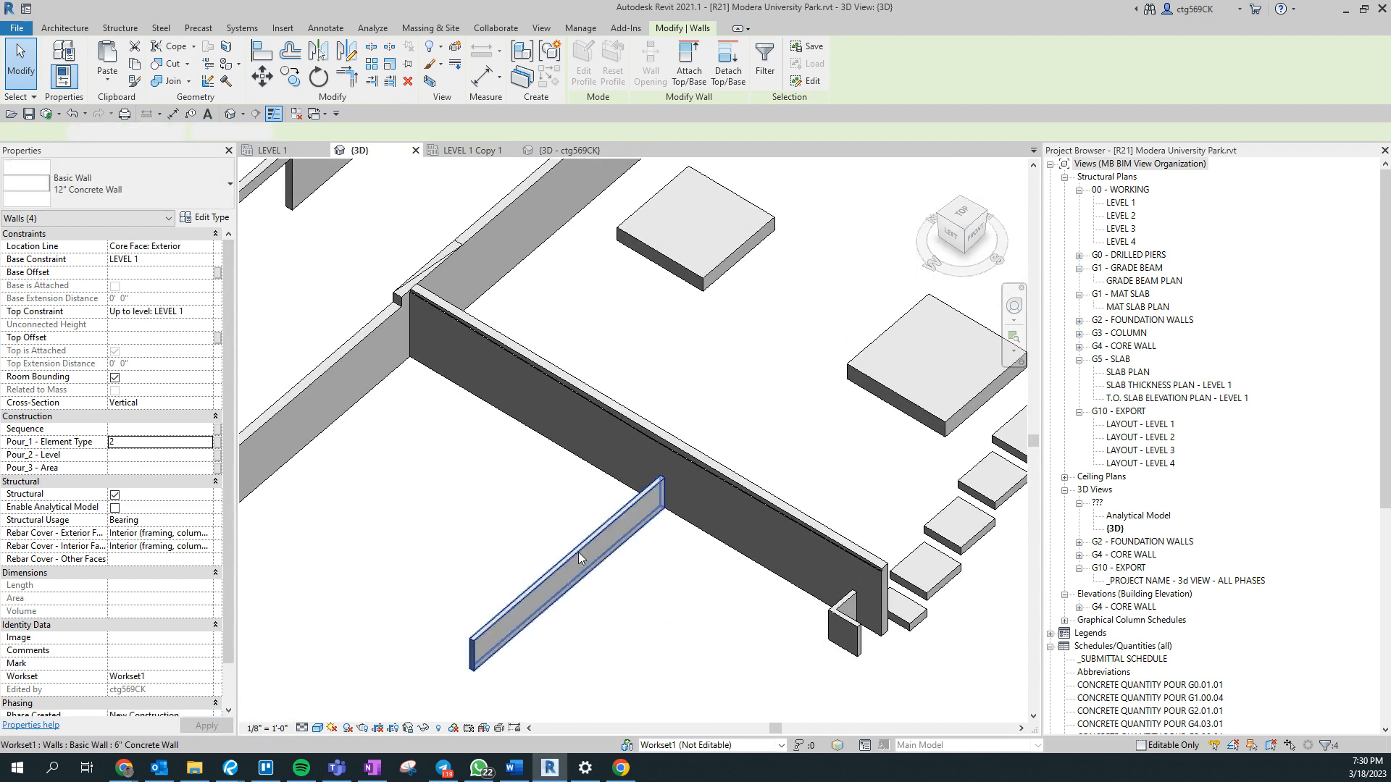
pyautogui.keyDown('ctrl'); pyautogui.click(642, 451); pyautogui.keyUp('ctrl')
pyautogui.keyDown('ctrl'); pyautogui.click(836, 613); pyautogui.keyUp('ctrl')
pyautogui.scroll(2, 832, 596)
pyautogui.keyDown('ctrl'); pyautogui.click(845, 621); pyautogui.keyUp('ctrl')
pyautogui.moveTo(276, 417); pyautogui.dragTo(1021, 606, button='middle')
pyautogui.keyDown('ctrl'); pyautogui.click(703, 606); pyautogui.keyUp('ctrl')
pyautogui.moveTo(427, 407); pyautogui.dragTo(264, 450, button='middle')
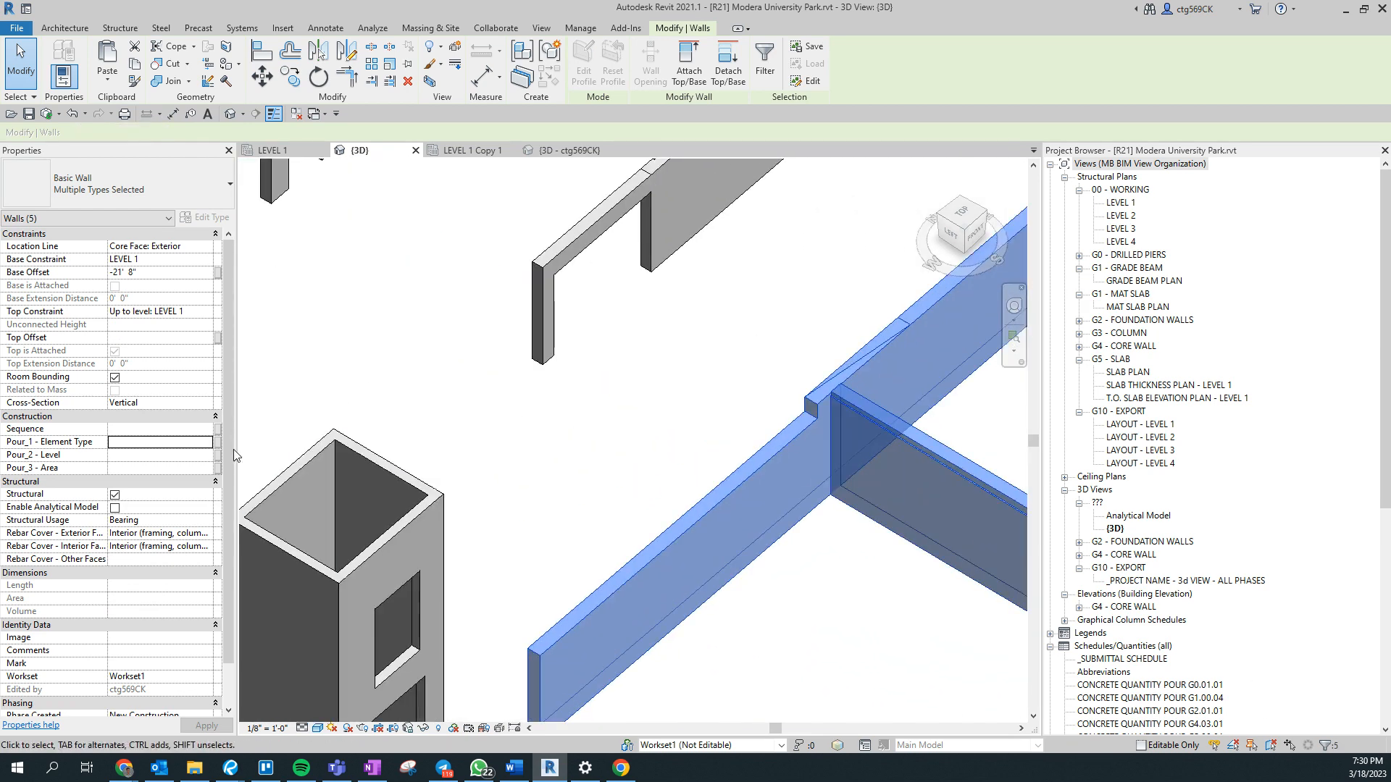
pyautogui.click(149, 443)
pyautogui.write('2')
# - Select all visible 54"W x 12"T bearing footings along the stepped perimeter and set their Pour_1 - Element Type to 1
pyautogui.scroll(-5, 662, 455)
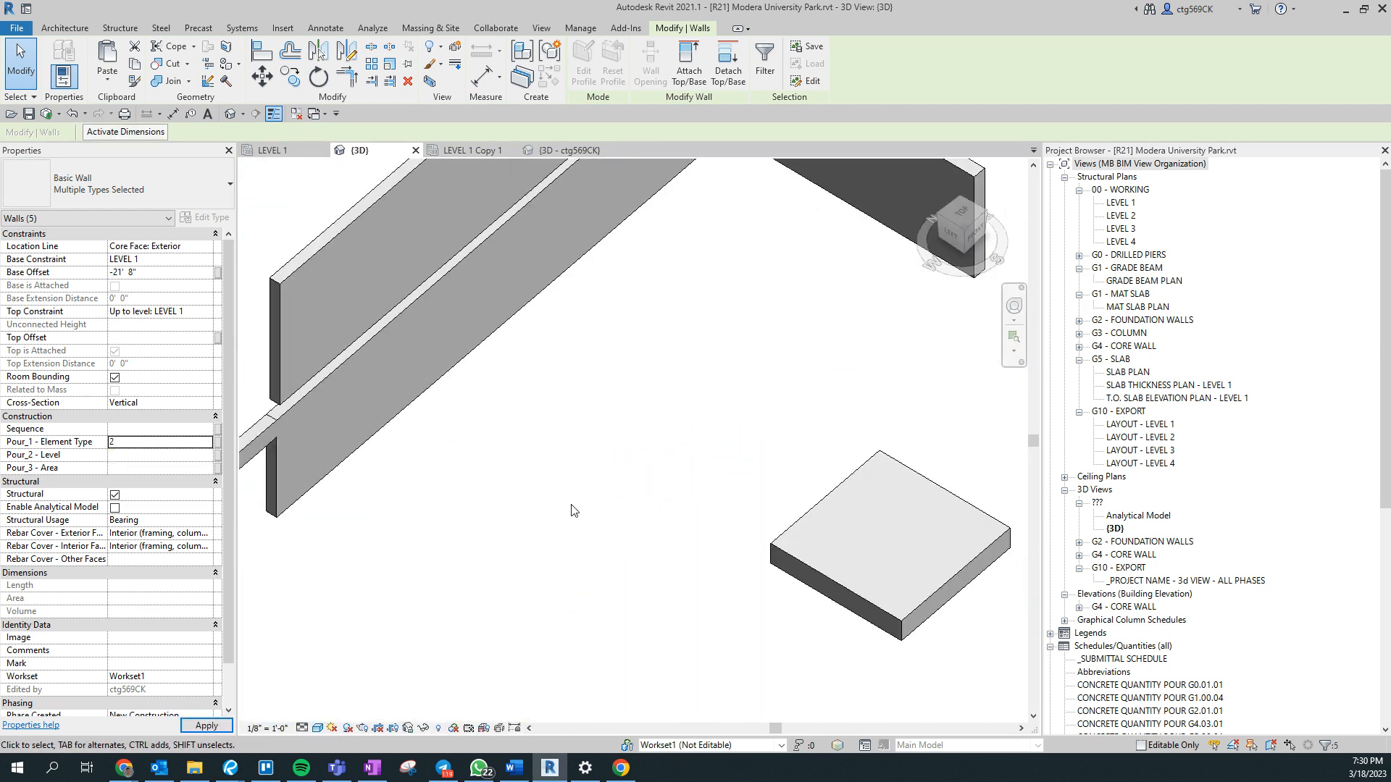
pyautogui.keyDown('shift'); pyautogui.moveTo(620, 575); pyautogui.dragTo(372, 290, button='middle'); pyautogui.keyUp('shift')
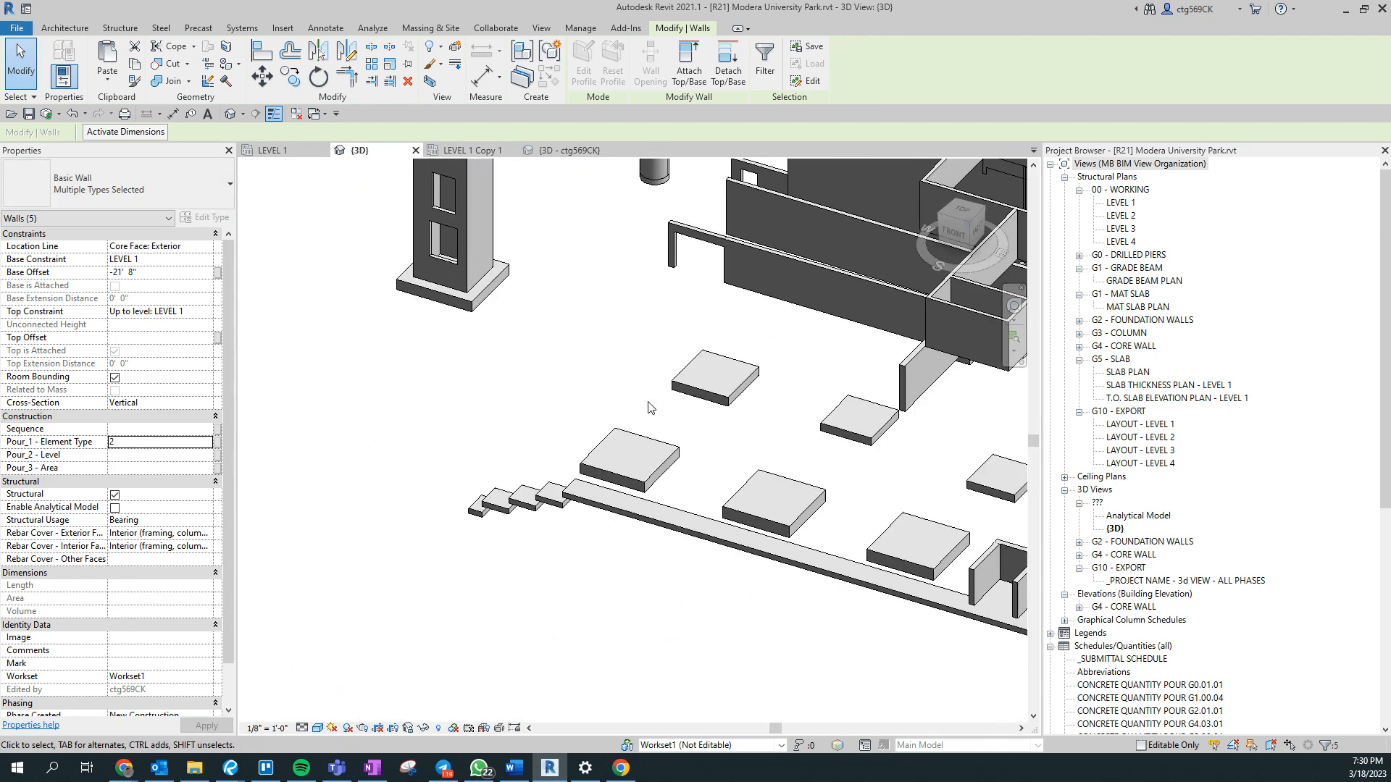
pyautogui.click(440, 440)
pyautogui.keyDown('shift'); pyautogui.moveTo(441, 439); pyautogui.dragTo(556, 500, button='middle'); pyautogui.keyUp('shift')
pyautogui.rightClick(557, 507)
pyautogui.moveTo(676, 251)
pyautogui.click(772, 254)
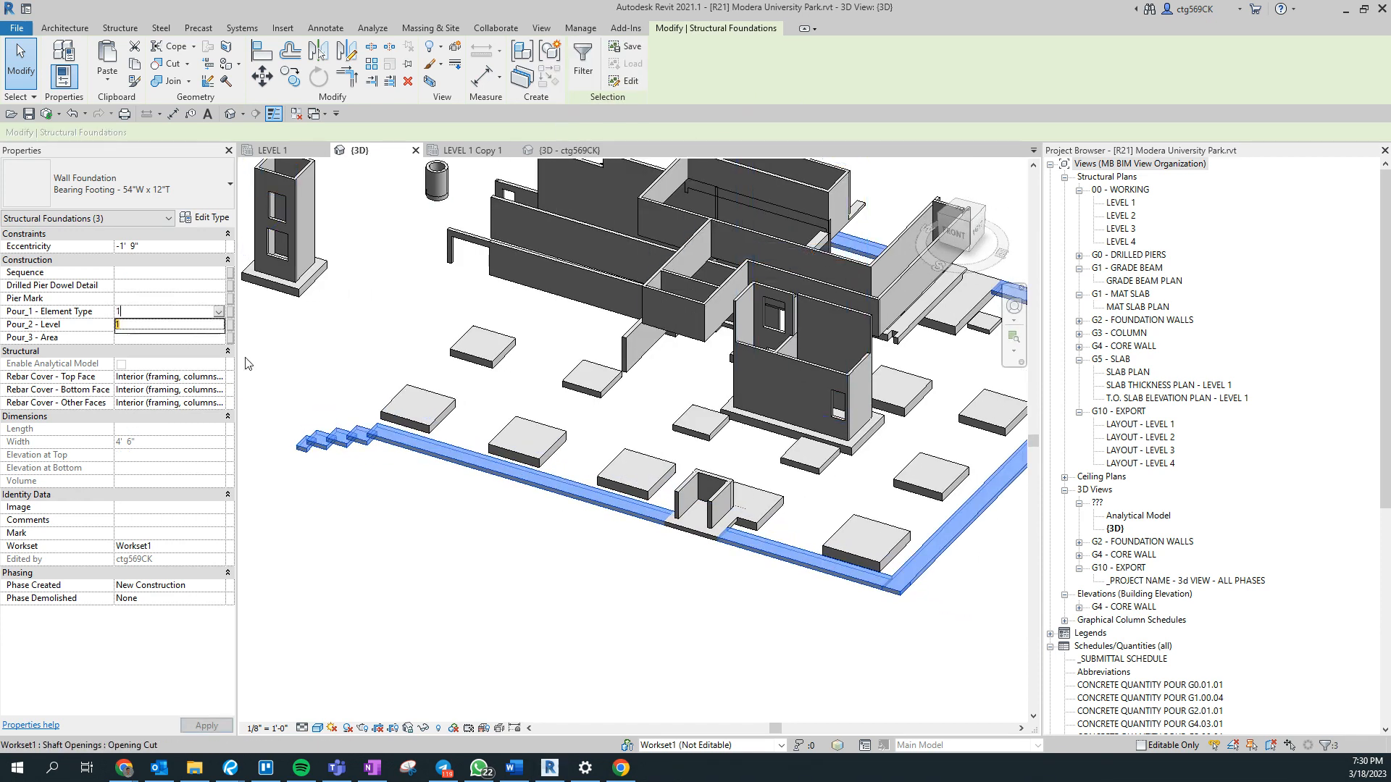
# - Select all visible 12'-6" x 12'-6" x 27" isolated footings and set their Pour_1 - Element Type to 1
pyautogui.rightClick(600, 487)
pyautogui.moveTo(790, 242)
pyautogui.click(847, 248)
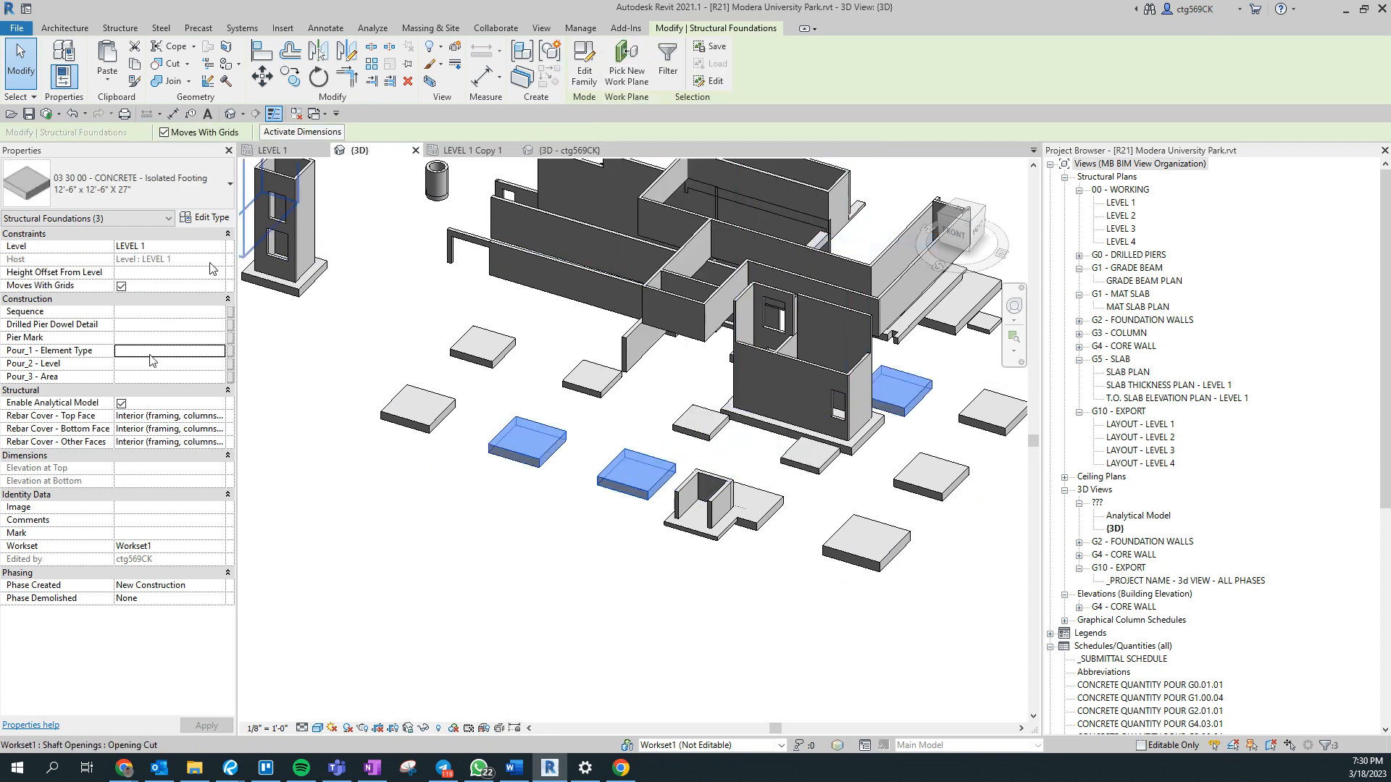
# - Select all visible 12'-0" x 12'-0" x 24" isolated footings and set their Pour_1 - Element Type to 1
pyautogui.rightClick(416, 431)
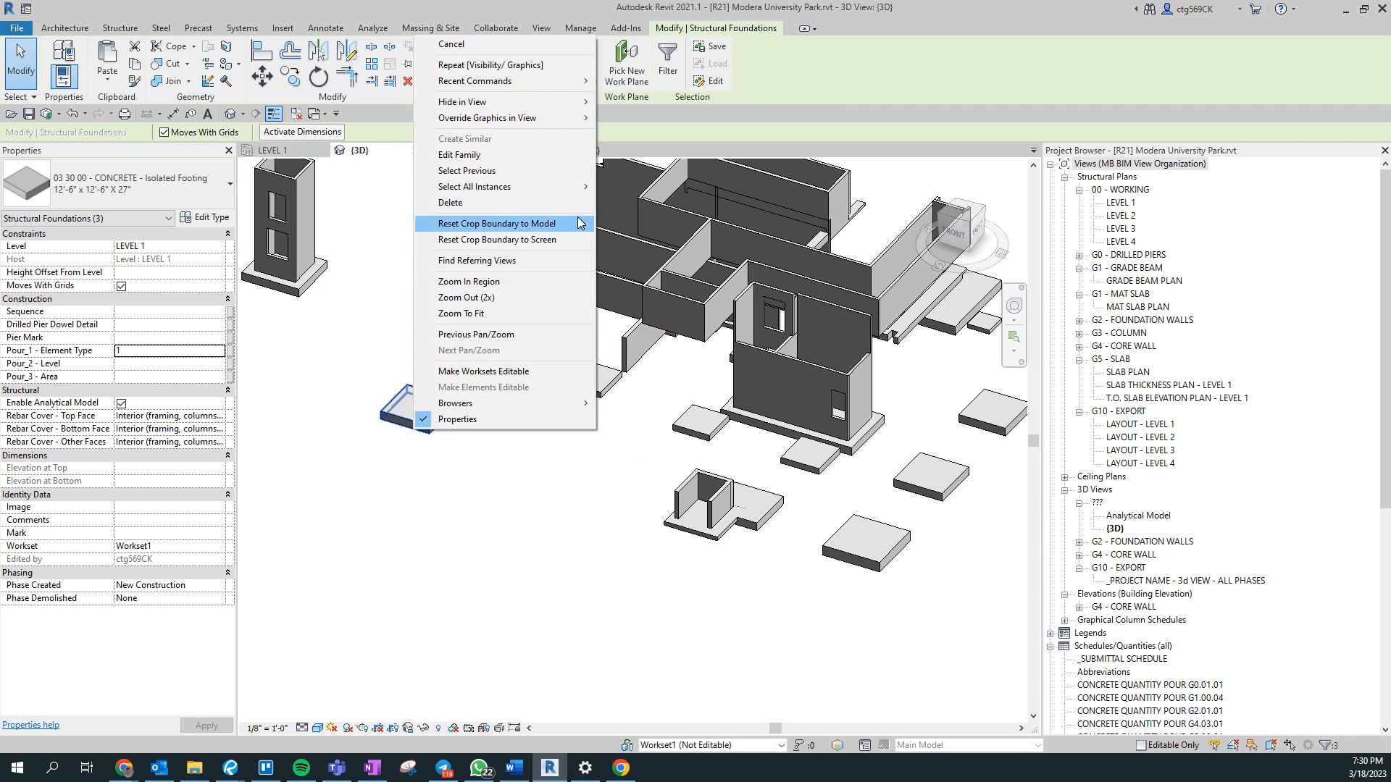
pyautogui.click(578, 175)
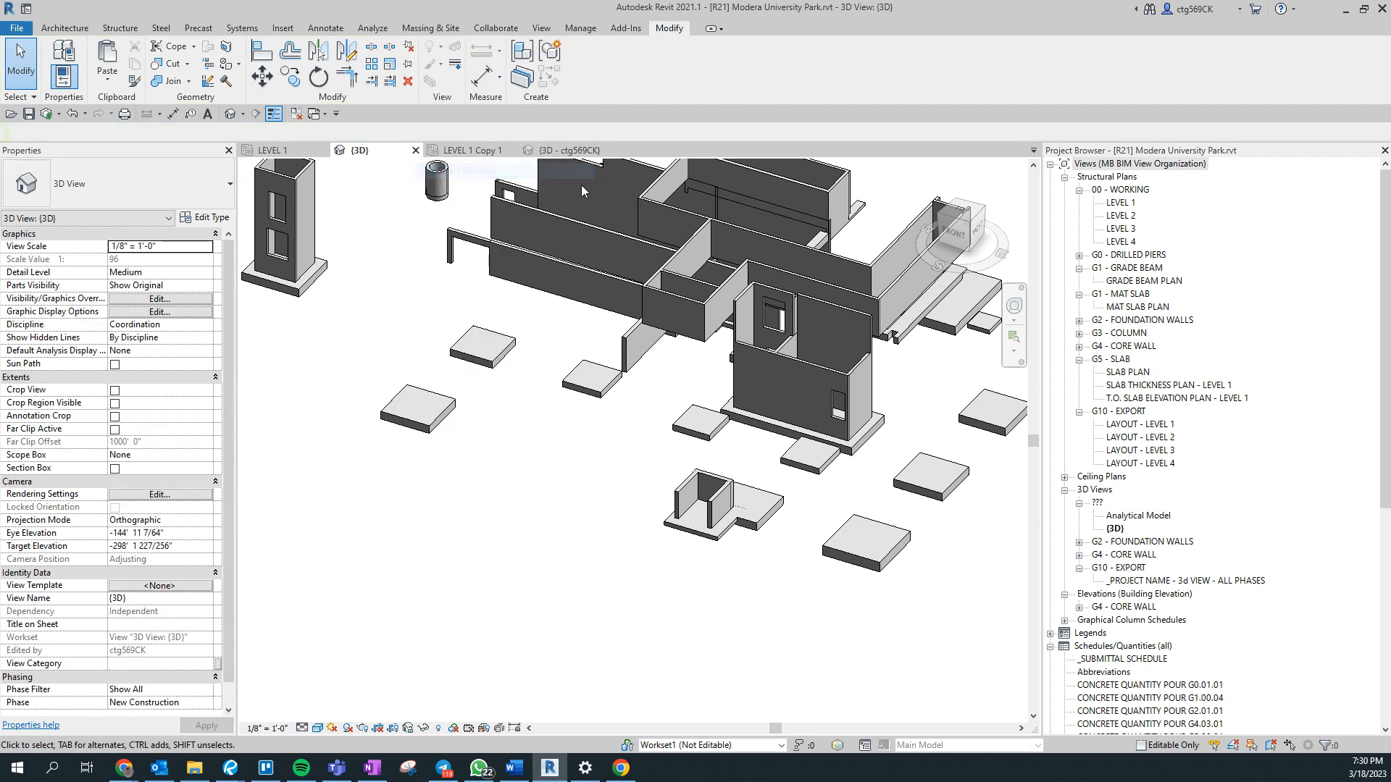
pyautogui.click(418, 416)
pyautogui.rightClick(418, 416)
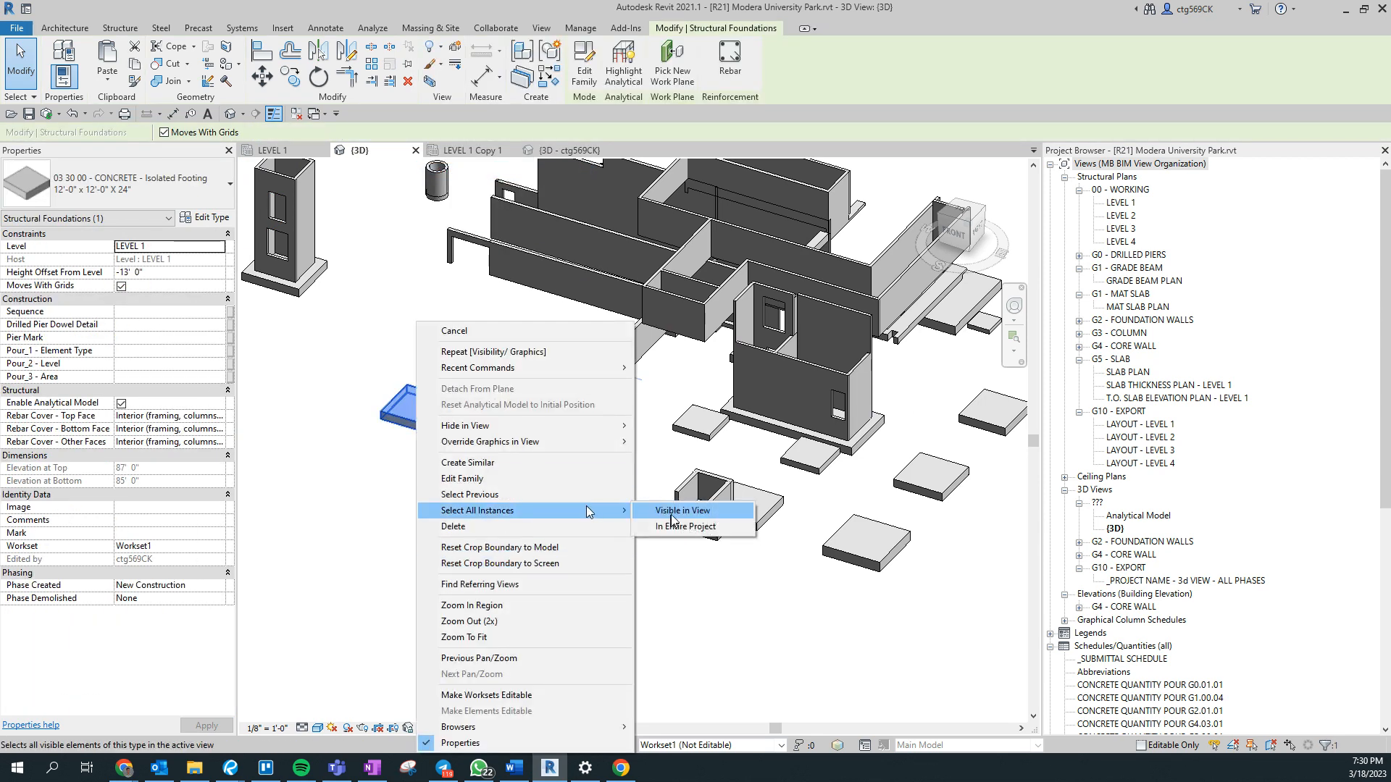
pyautogui.click(671, 511)
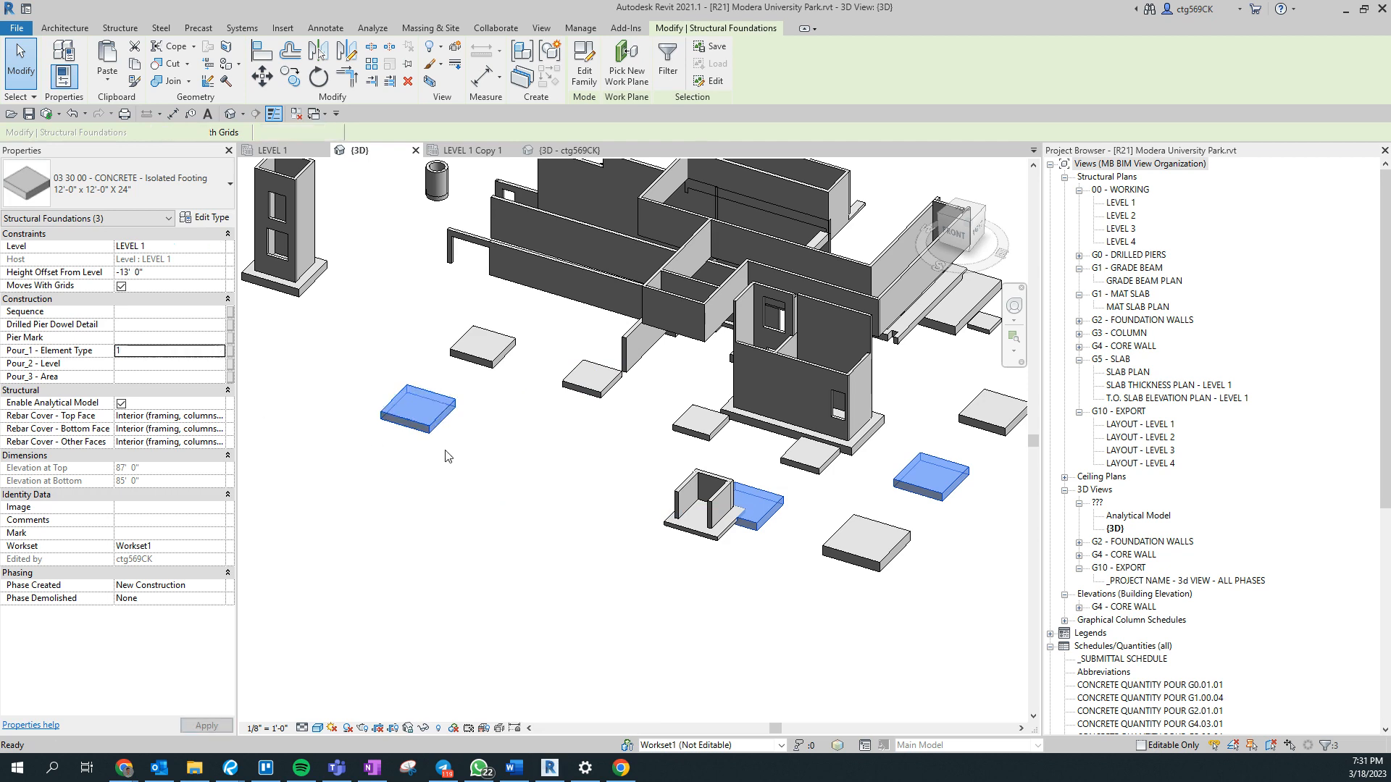
# - Set Pour_1 - Element Type to 1 for all visible isolated footings of types 10'-6" x 10'-6" x 21" and 9'-6" x 9'-6" x 18"
pyautogui.click(482, 346)
pyautogui.rightClick(482, 346)
pyautogui.click(689, 511)
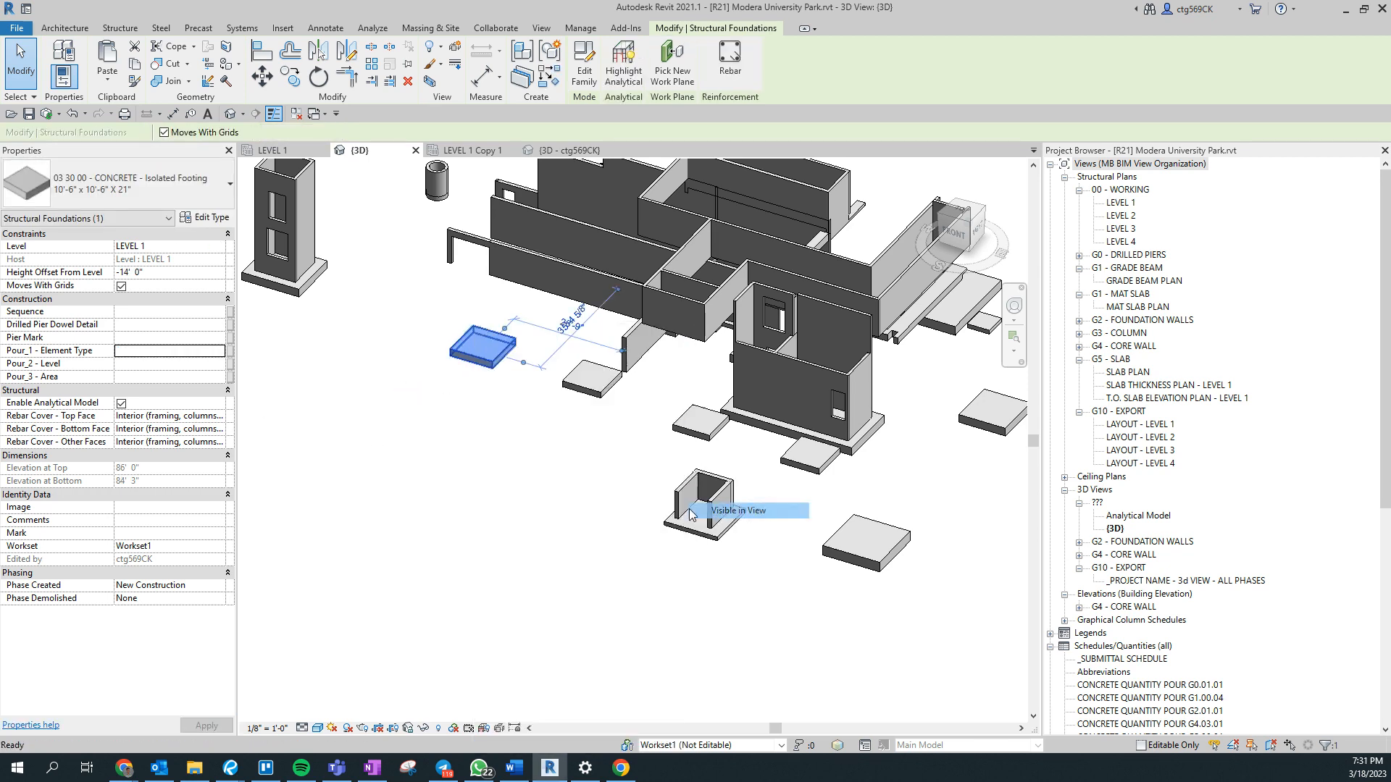
pyautogui.click(576, 388)
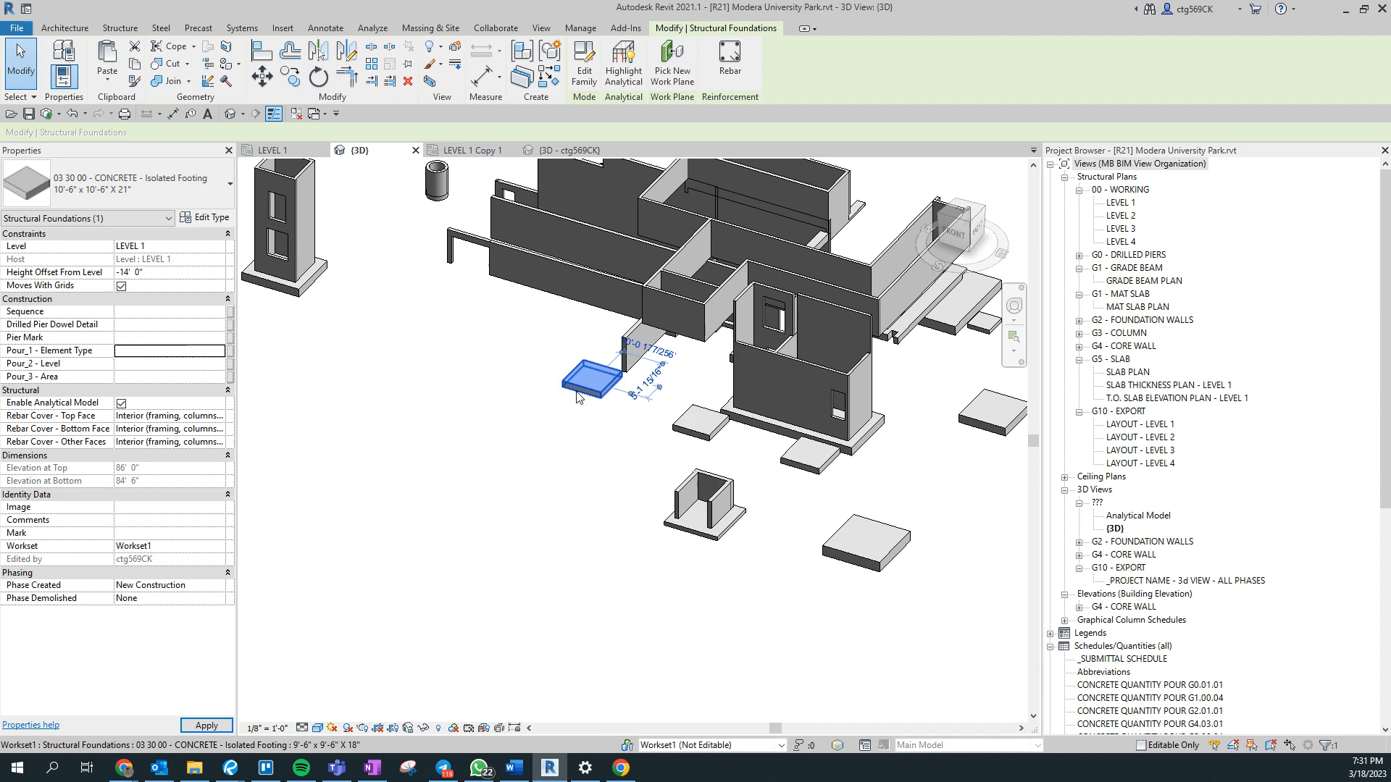
pyautogui.rightClick(576, 388)
pyautogui.click(804, 516)
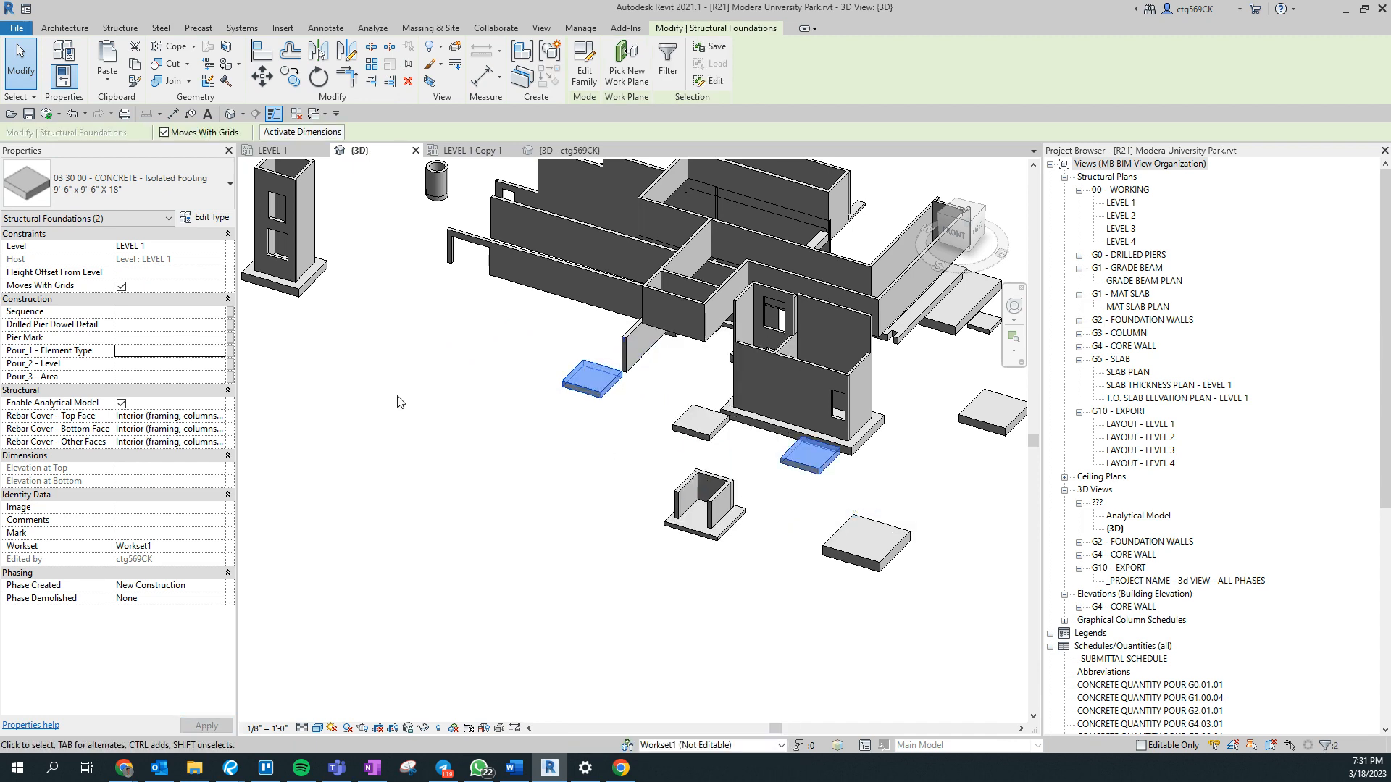
# - Select all visible 9'-0" x 9'-0" x 18" isolated footings and set their Pour_1 - Element Type to 1
pyautogui.click(699, 423)
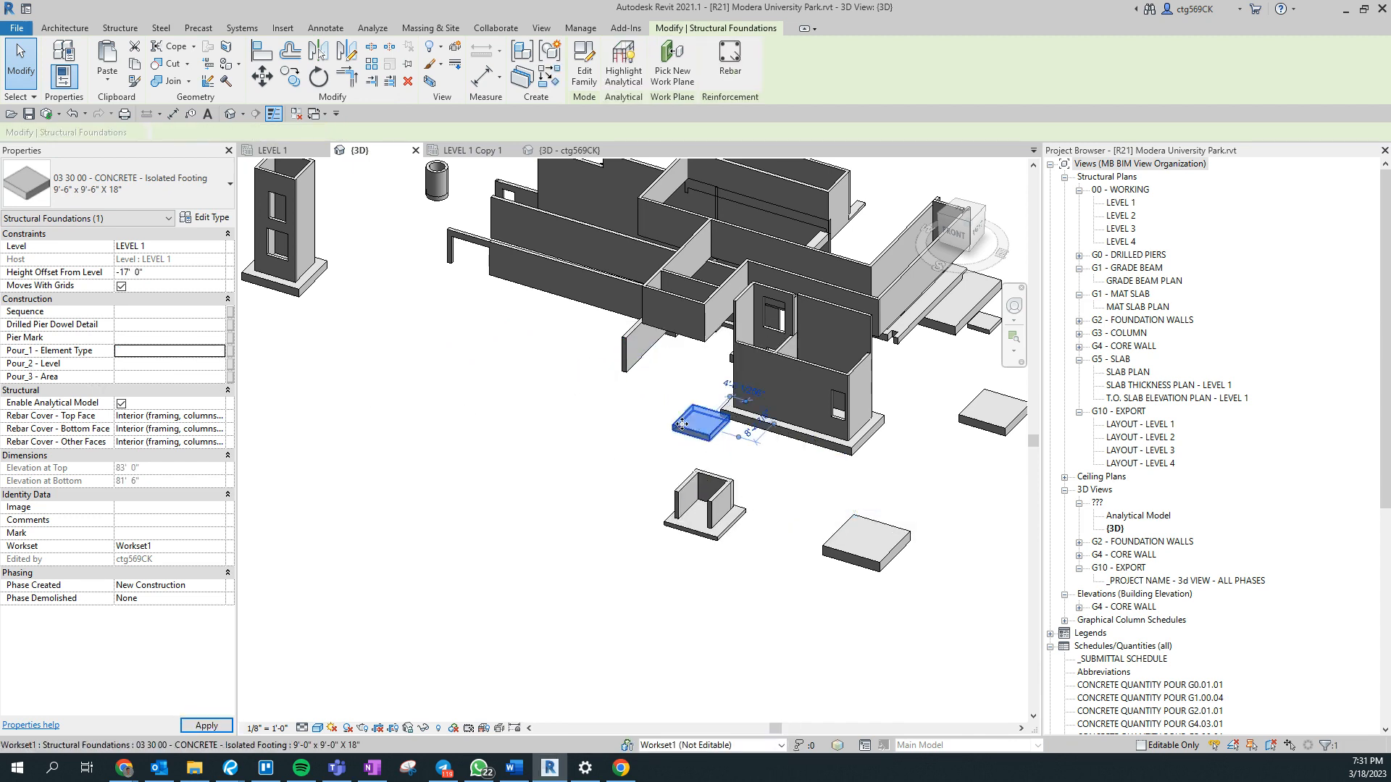
pyautogui.rightClick(696, 424)
pyautogui.click(953, 511)
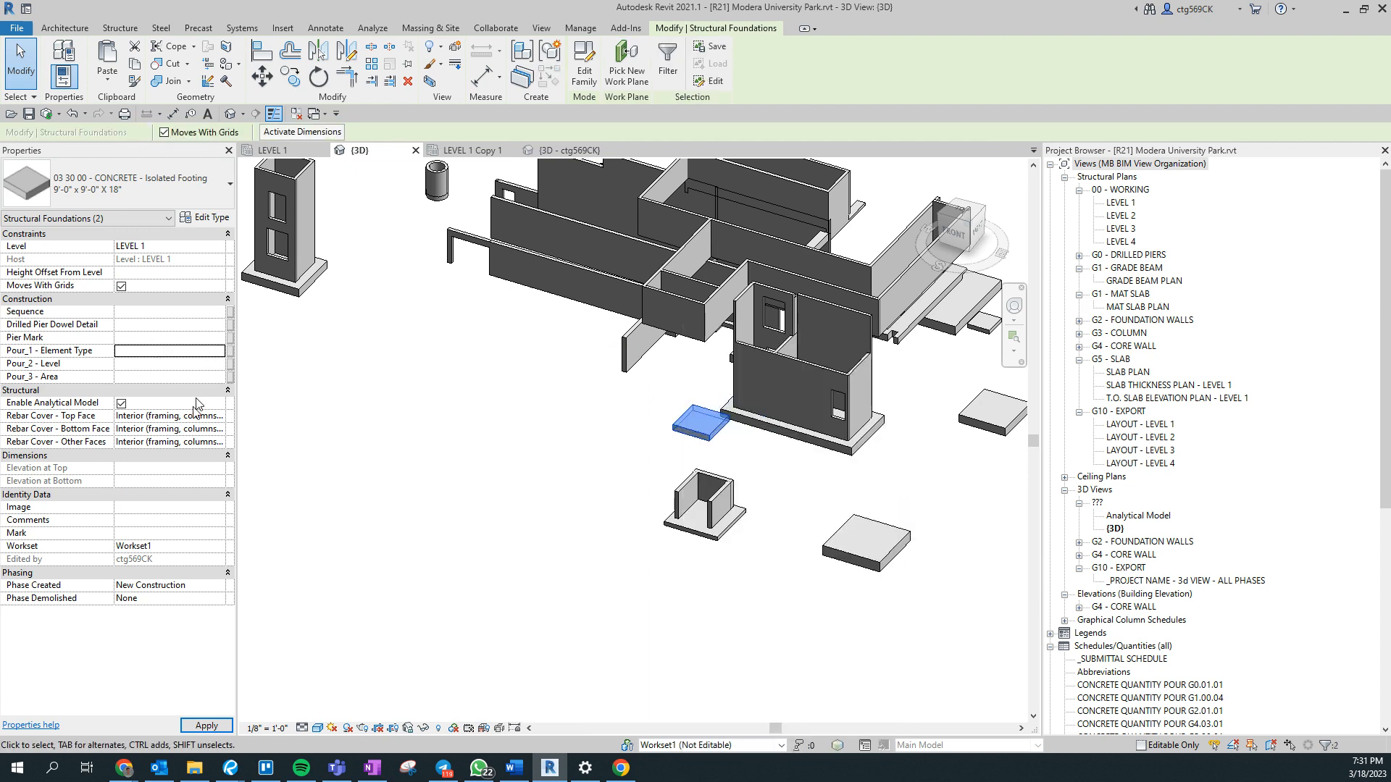
# - Select all visible 24" Mat Foundation slabs under the core shafts and set their Pour_1 - Element Type to 1
pyautogui.click(818, 442)
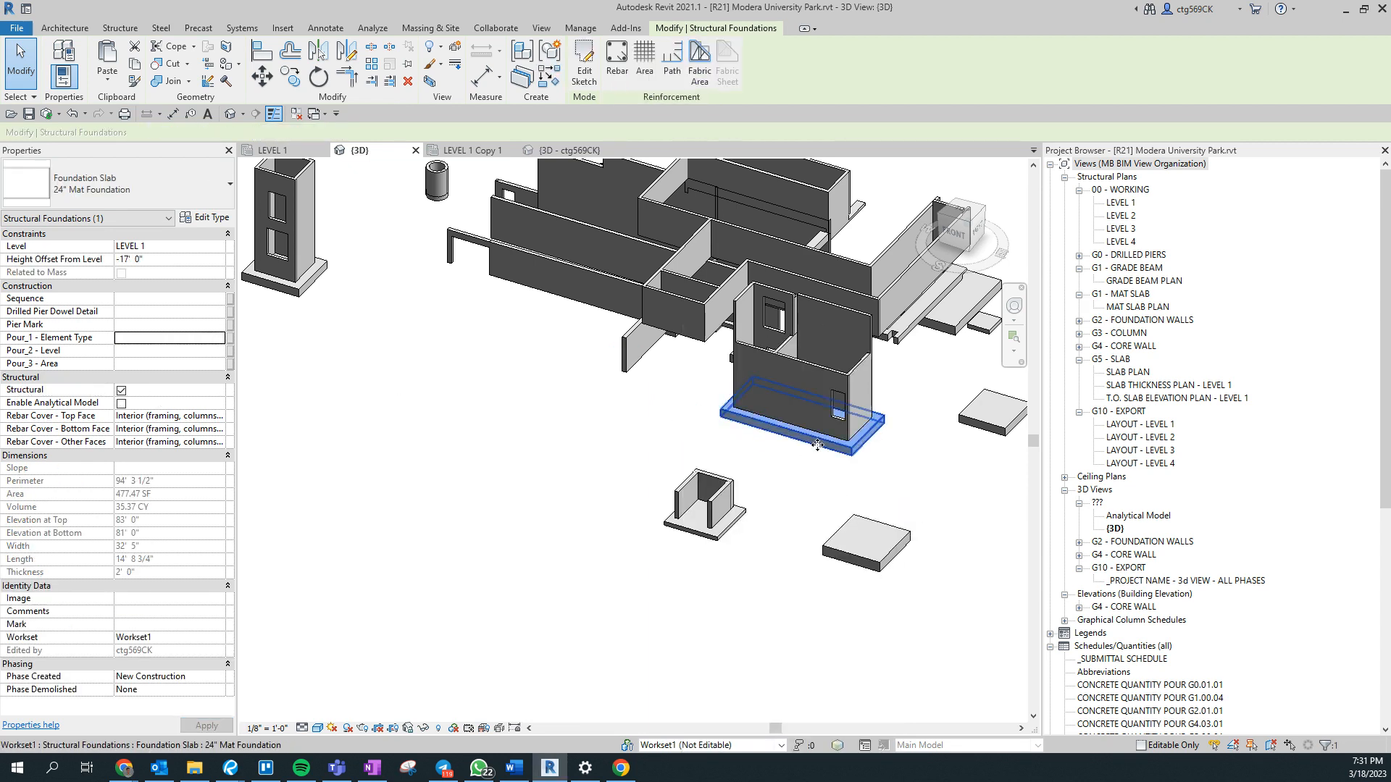
pyautogui.rightClick(819, 444)
pyautogui.moveTo(980, 202)
pyautogui.click(1037, 202)
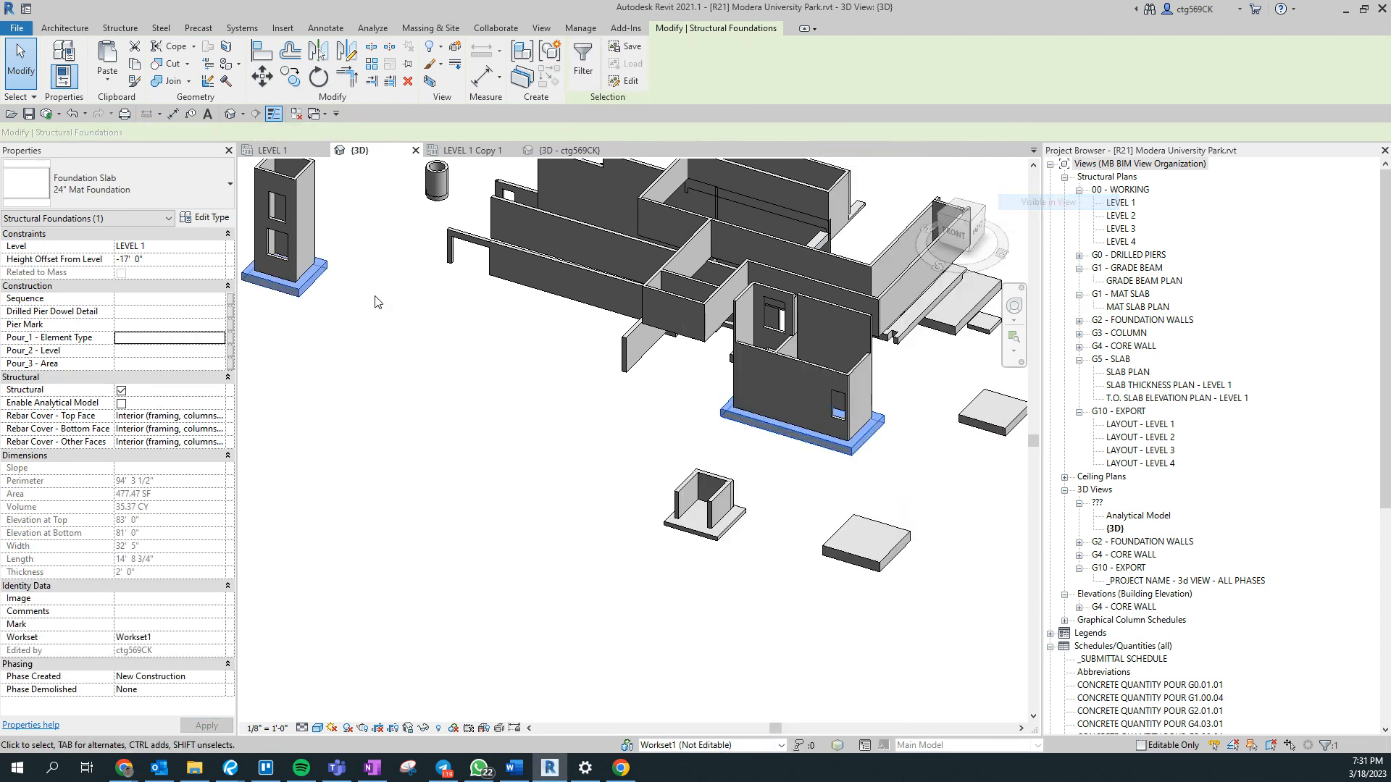
pyautogui.click(683, 565)
# - Select all visible 14'-0" x 14'-0" x 30" isolated footings and set their Pour_1 - Element Type to 1
pyautogui.moveTo(840, 605); pyautogui.dragTo(413, 552, button='middle')
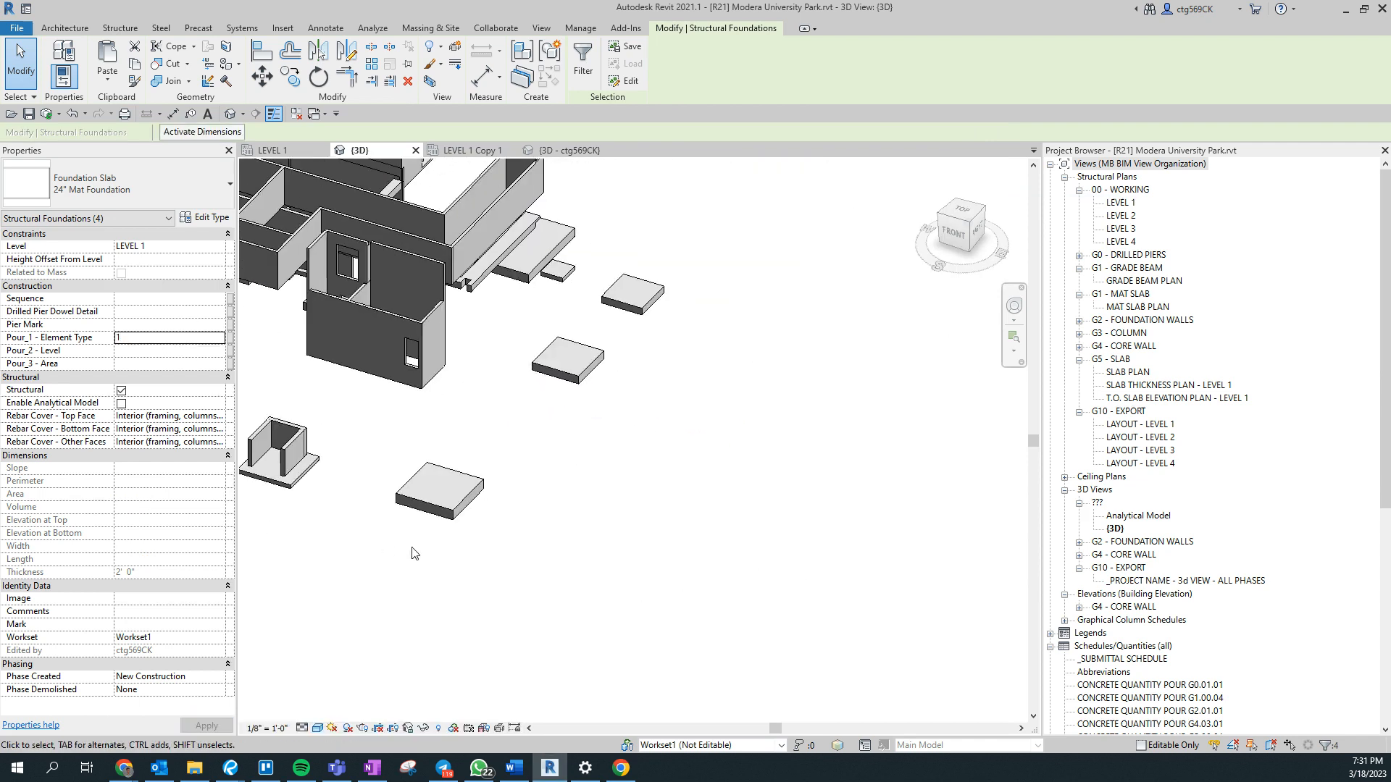
pyautogui.rightClick(444, 505)
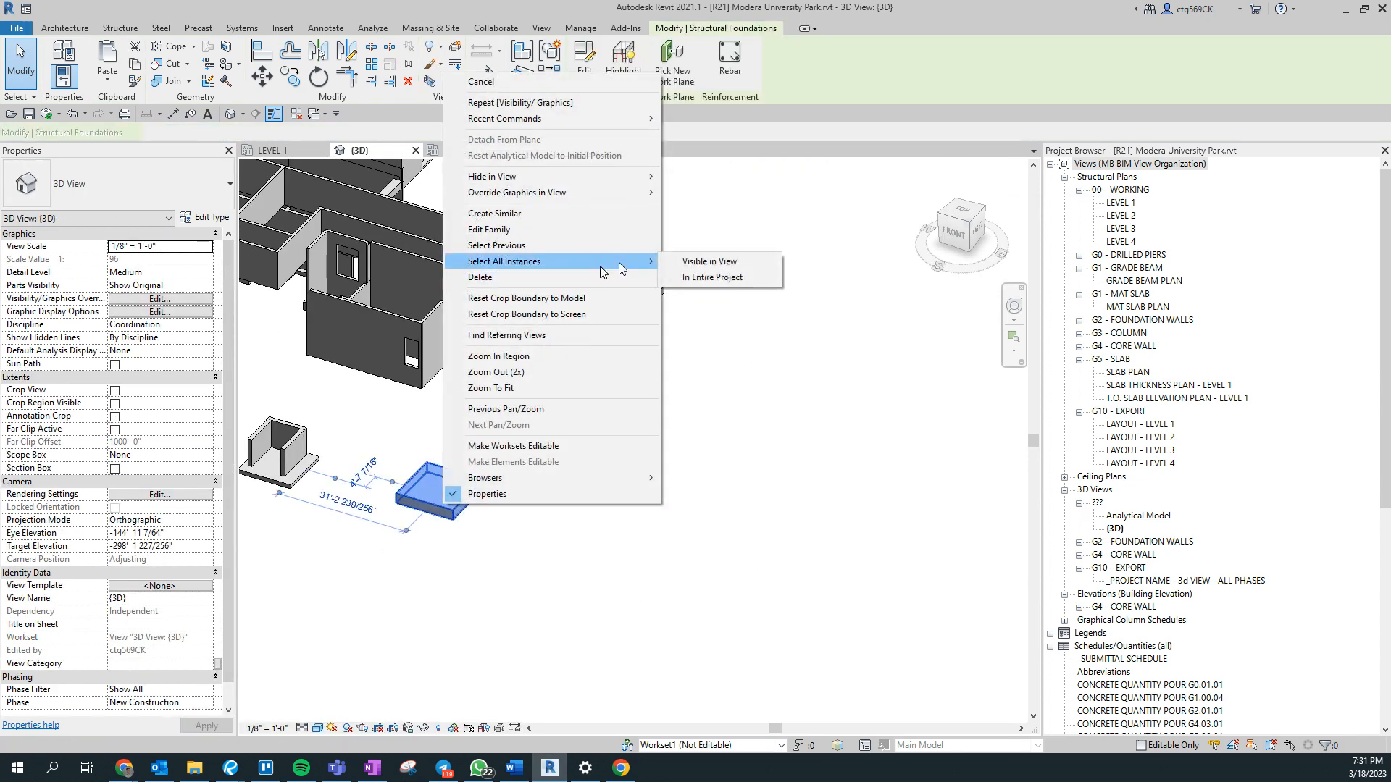
pyautogui.click(674, 262)
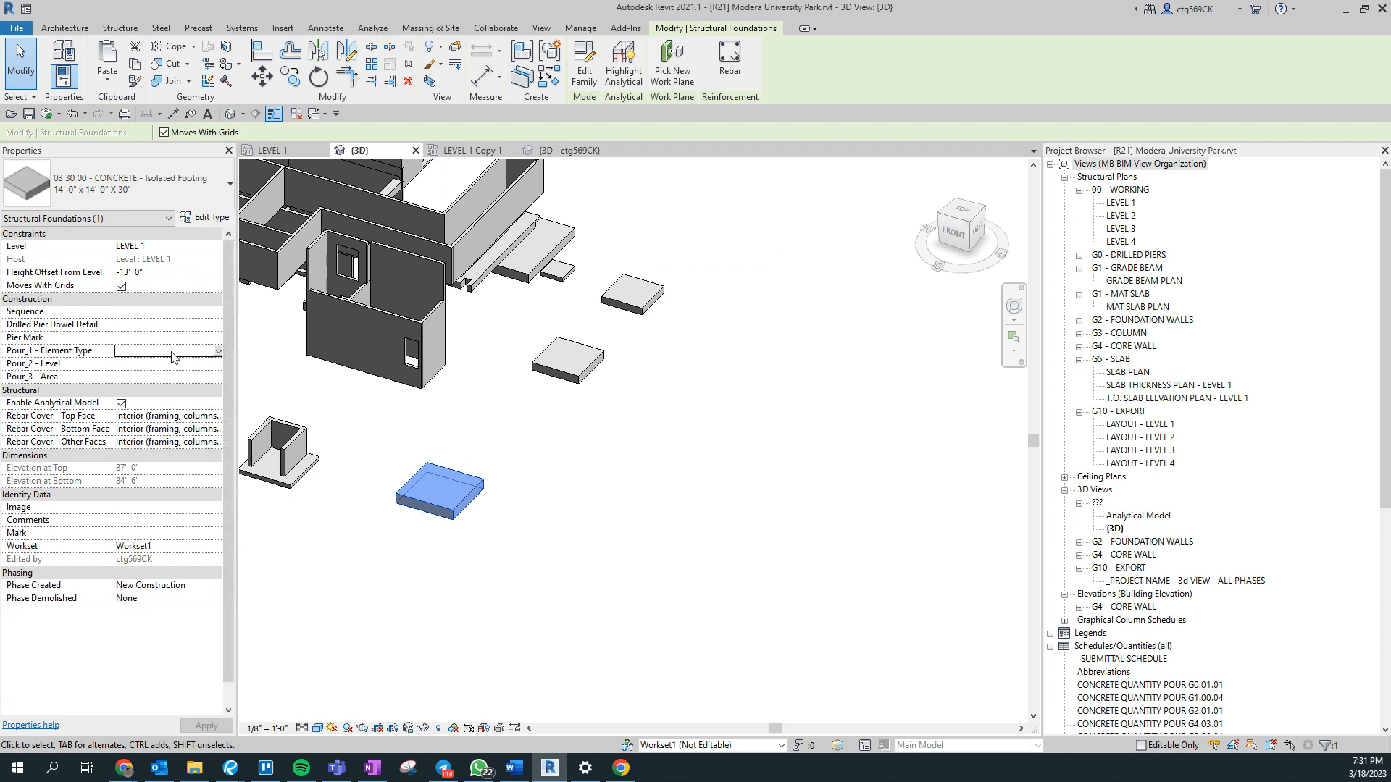
pyautogui.write('1')
# - Set Pour_1 - Element Type to 1 for the remaining isolated footings and the stepped 36"W x 12"T bearing footing
pyautogui.moveTo(686, 481); pyautogui.dragTo(661, 429, button='middle')
pyautogui.moveTo(660, 430); pyautogui.dragTo(700, 576, button='middle')
pyautogui.scroll(3, 639, 515)
pyautogui.click(395, 547)
pyautogui.moveTo(383, 519); pyautogui.dragTo(790, 355)
pyautogui.click(864, 474)
pyautogui.moveTo(771, 406); pyautogui.dragTo(789, 388)
pyautogui.keyDown('shift'); pyautogui.moveTo(579, 497); pyautogui.dragTo(700, 597, button='middle'); pyautogui.keyUp('shift')
pyautogui.click(623, 544)
pyautogui.scroll(3, 623, 545)
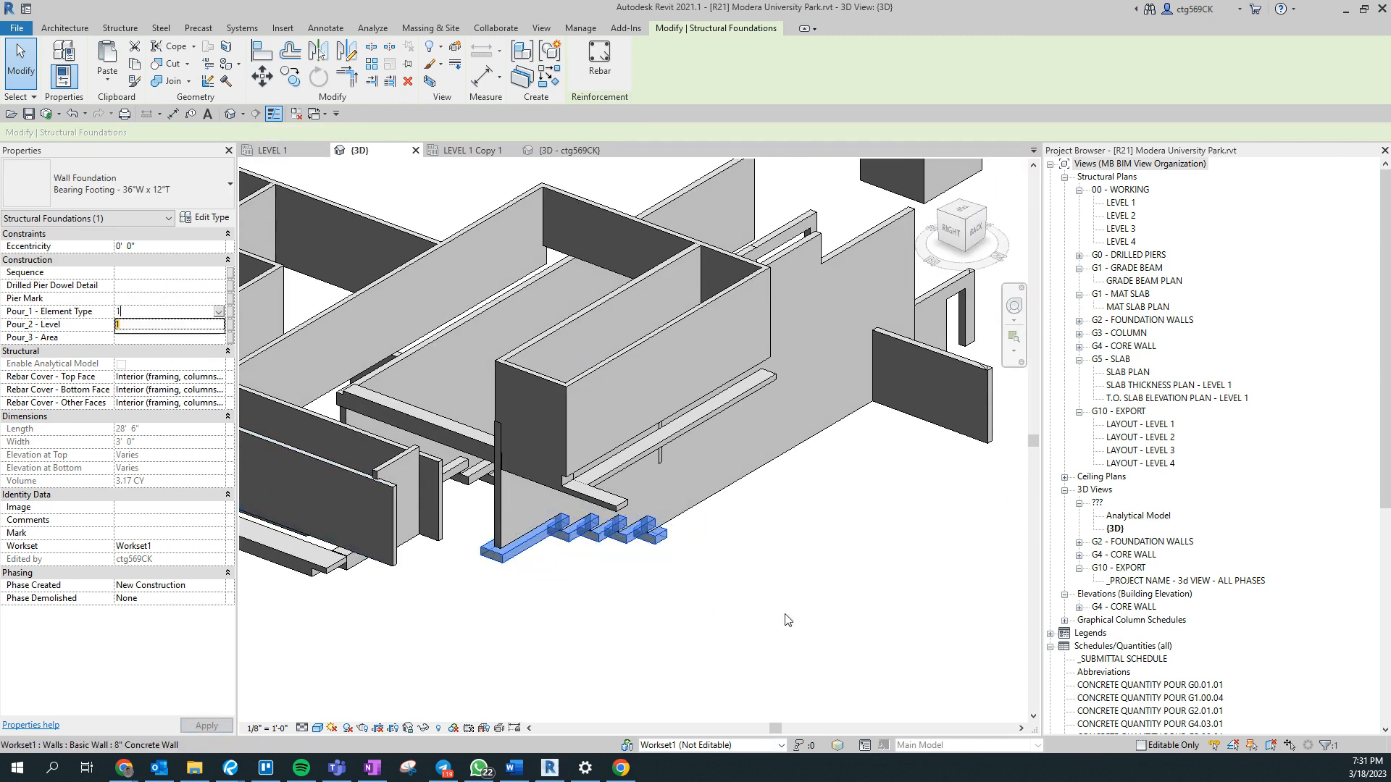
pyautogui.click(717, 529)
# - Delete a window-selected group of elements and select the tall freestanding core shaft
pyautogui.scroll(-4, 717, 528)
pyautogui.keyDown('shift'); pyautogui.moveTo(846, 610); pyautogui.dragTo(937, 594, button='middle'); pyautogui.keyUp('shift')
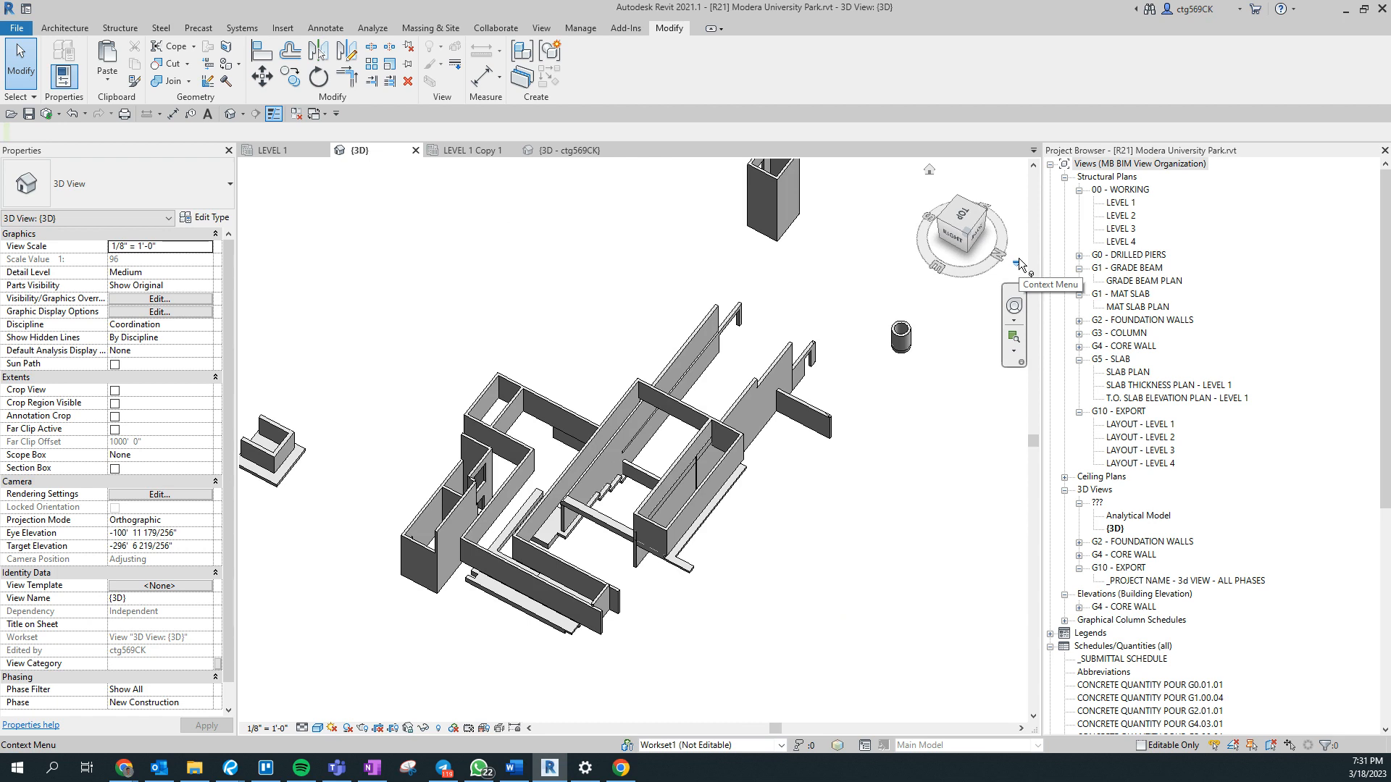
pyautogui.keyDown('shift'); pyautogui.moveTo(791, 467); pyautogui.dragTo(686, 384, button='middle'); pyautogui.keyUp('shift')
pyautogui.moveTo(549, 210); pyautogui.dragTo(625, 267)
pyautogui.moveTo(462, 202); pyautogui.dragTo(763, 341)
pyautogui.press('Delete')
pyautogui.moveTo(529, 205); pyautogui.dragTo(690, 317)
pyautogui.moveTo(698, 359); pyautogui.dragTo(844, 374, button='middle')
pyautogui.scroll(-2, 605, 523)
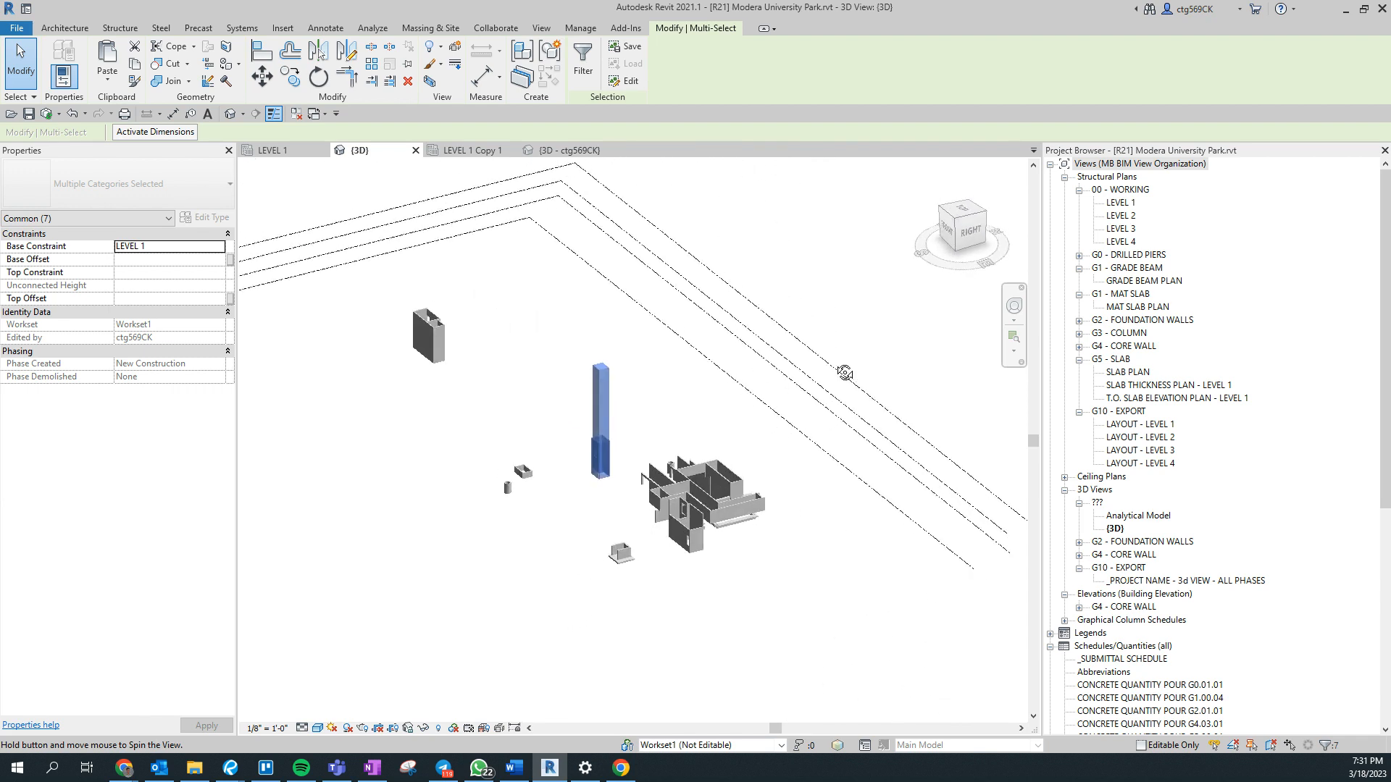
# - Select the 12" Mat Foundation slab beneath the small three-sided shaft
pyautogui.scroll(3, 636, 568)
pyautogui.scroll(3, 706, 518)
pyautogui.click(703, 540)
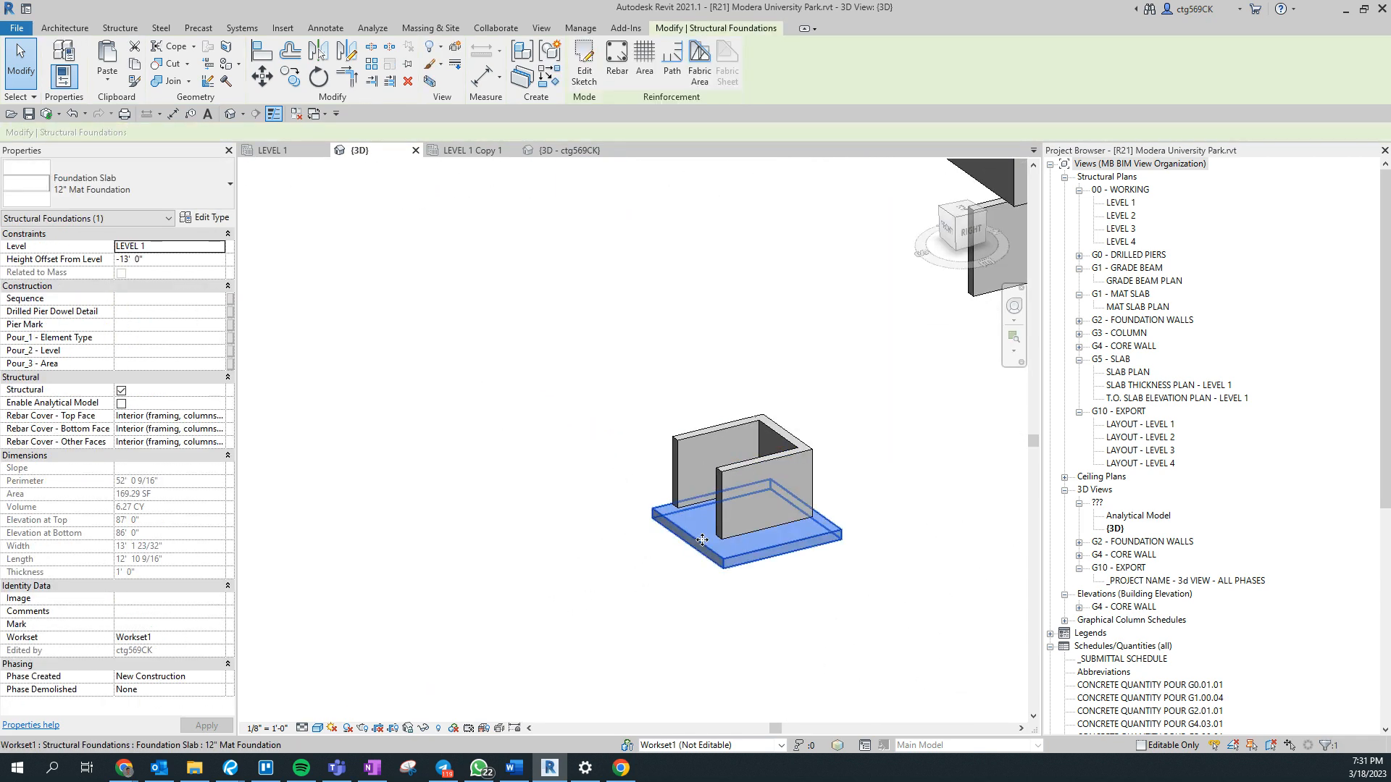
pyautogui.scroll(-3, 702, 540)
pyautogui.moveTo(674, 423); pyautogui.dragTo(783, 701, button='middle')
pyautogui.scroll(-1, 781, 699)
pyautogui.moveTo(515, 534); pyautogui.dragTo(371, 194, button='middle')
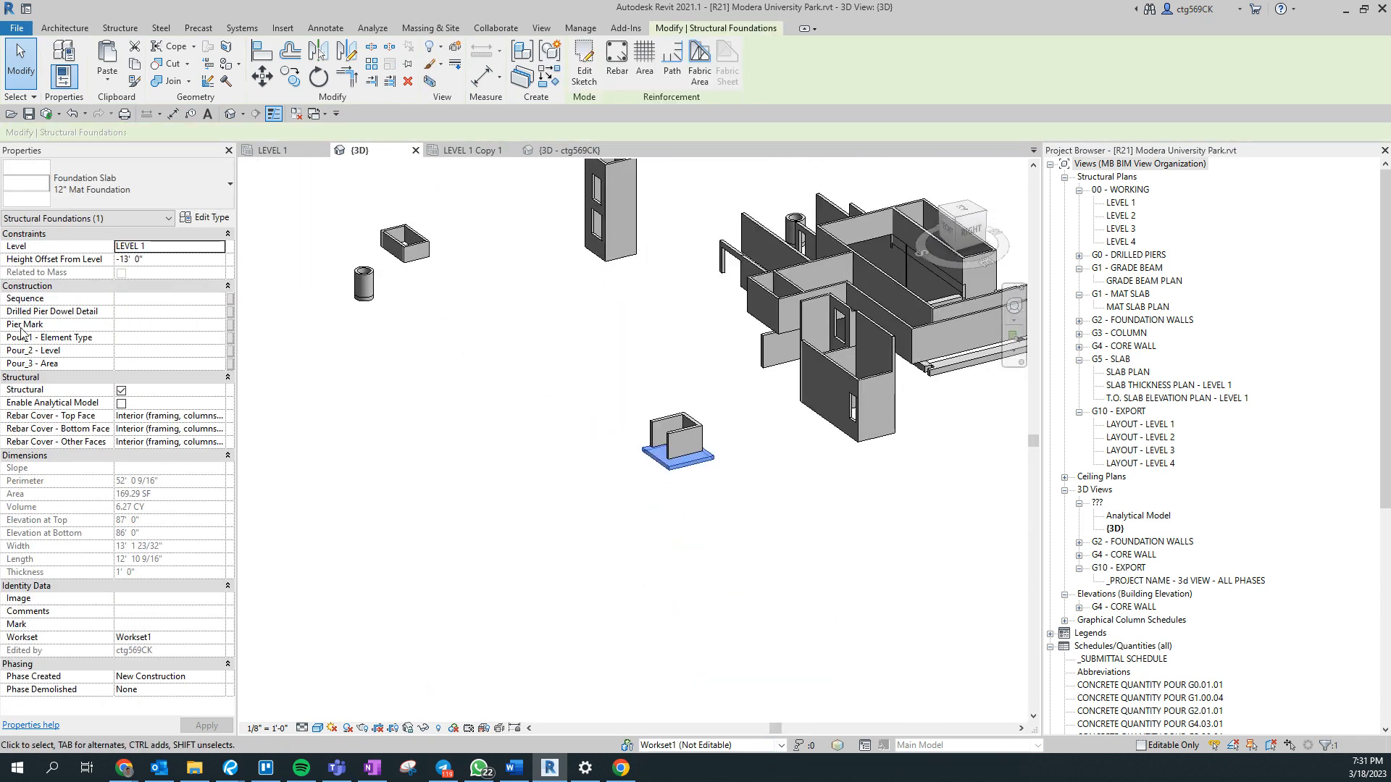
# - Select six 8" Concrete walls of the core shaft, including the walls with openings and the end wall
pyautogui.moveTo(559, 455); pyautogui.dragTo(670, 500)
pyautogui.moveTo(827, 497); pyautogui.dragTo(915, 646, button='middle')
pyautogui.scroll(3, 942, 576)
pyautogui.moveTo(946, 573); pyautogui.dragTo(875, 411, button='middle')
pyautogui.click(887, 516)
pyautogui.keyDown('ctrl'); pyautogui.click(822, 323); pyautogui.keyUp('ctrl')
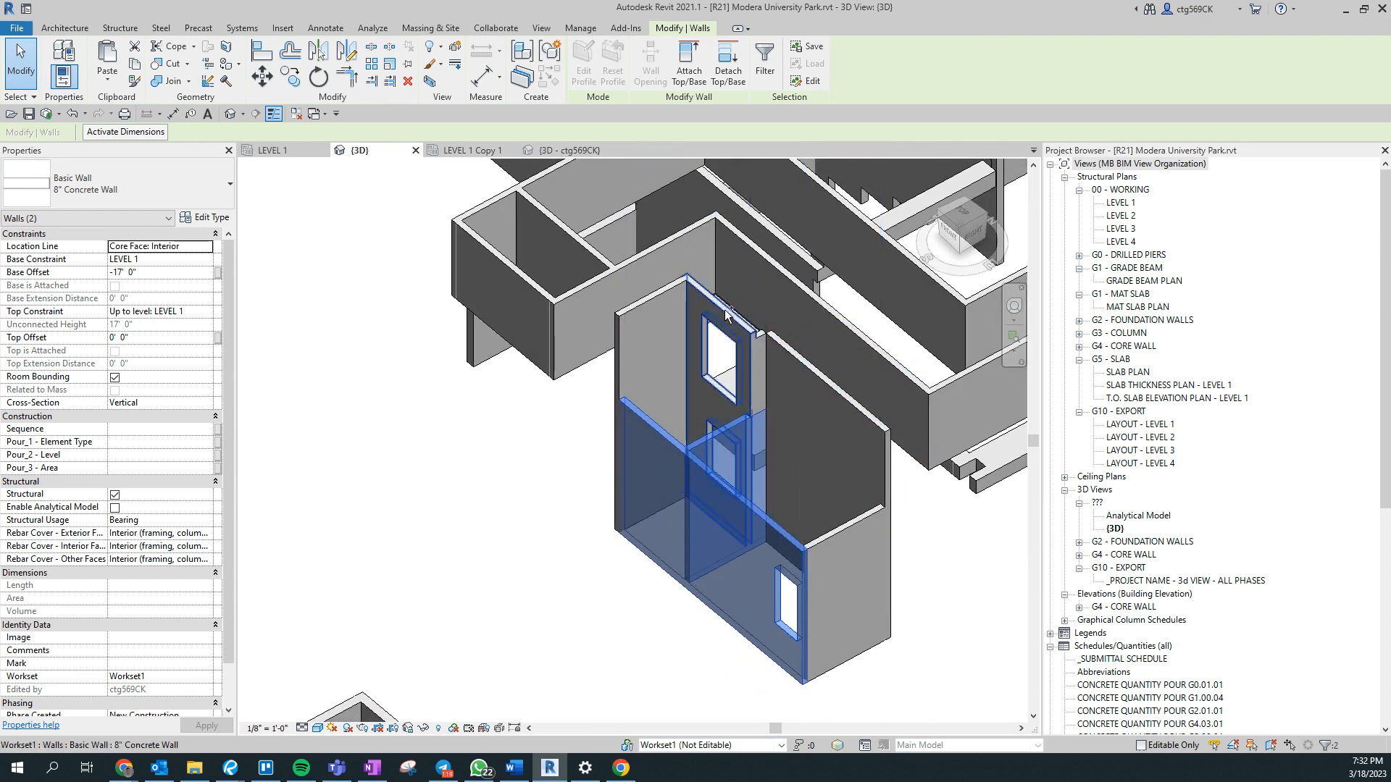
pyautogui.keyDown('ctrl'); pyautogui.click(724, 307); pyautogui.keyUp('ctrl')
pyautogui.keyDown('ctrl'); pyautogui.click(665, 288); pyautogui.keyUp('ctrl')
pyautogui.keyDown('ctrl'); pyautogui.click(836, 394); pyautogui.keyUp('ctrl')
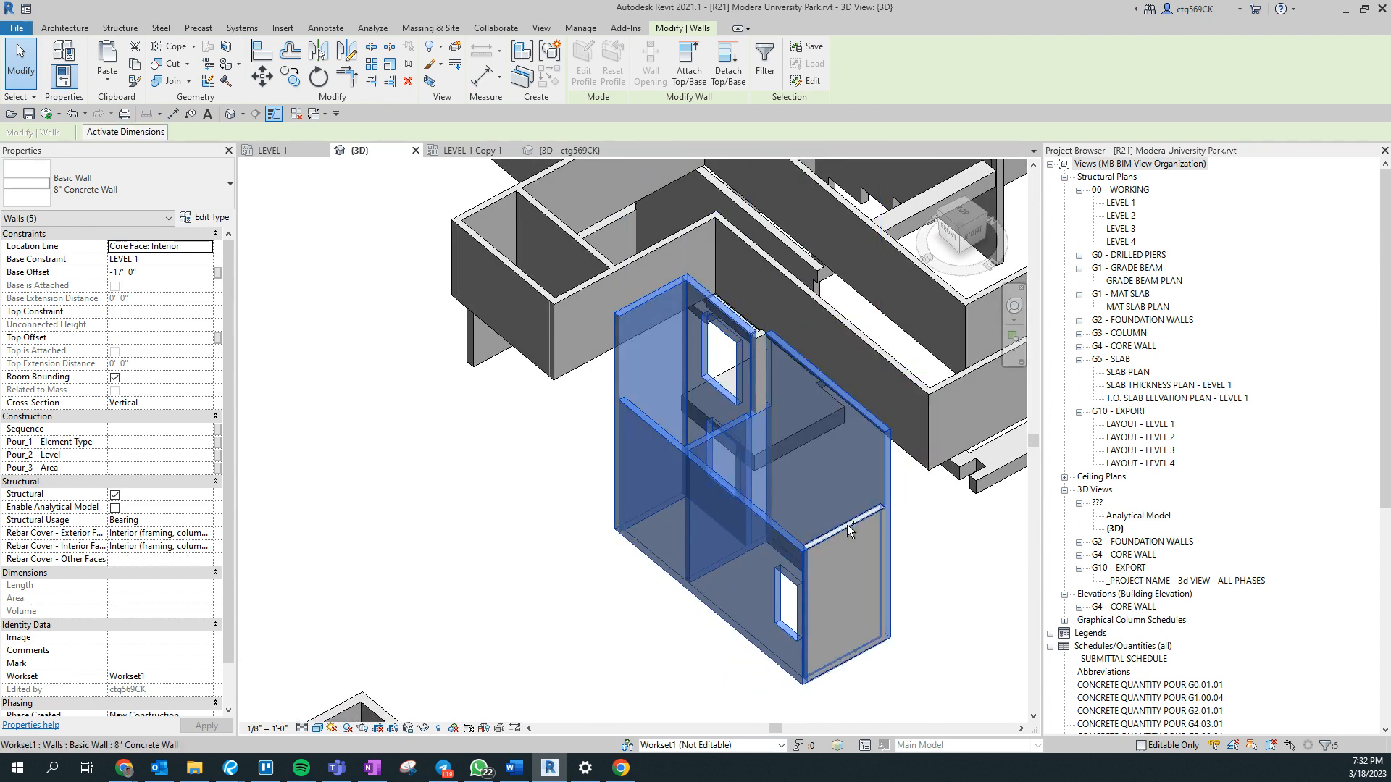
pyautogui.keyDown('ctrl'); pyautogui.click(846, 524); pyautogui.keyUp('ctrl')
# - Add the narrow 8" Concrete wall piece beside the opening to the core wall selection and set Pour_1 - Element Type to 4
pyautogui.scroll(5, 754, 342)
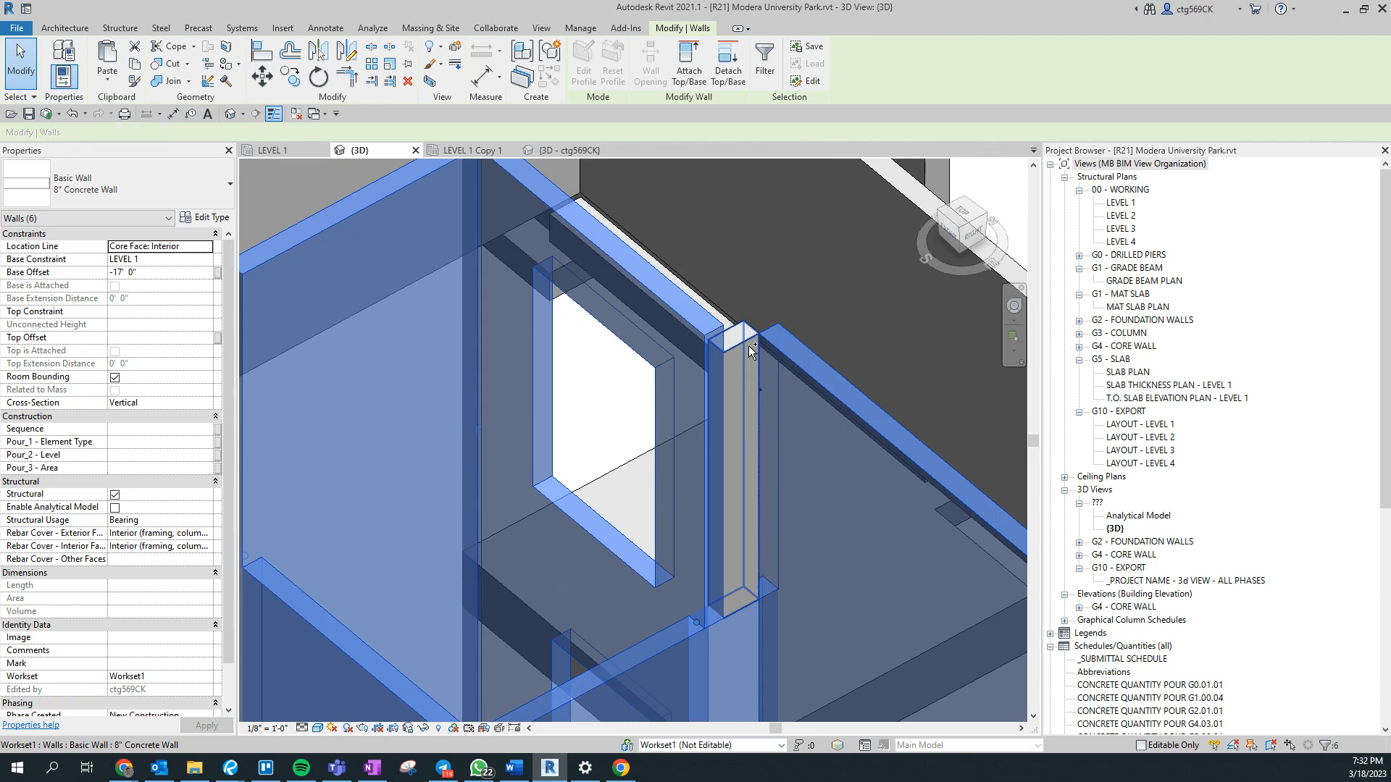
pyautogui.keyDown('ctrl'); pyautogui.click(750, 353); pyautogui.keyUp('ctrl')
pyautogui.scroll(-3, 750, 353)
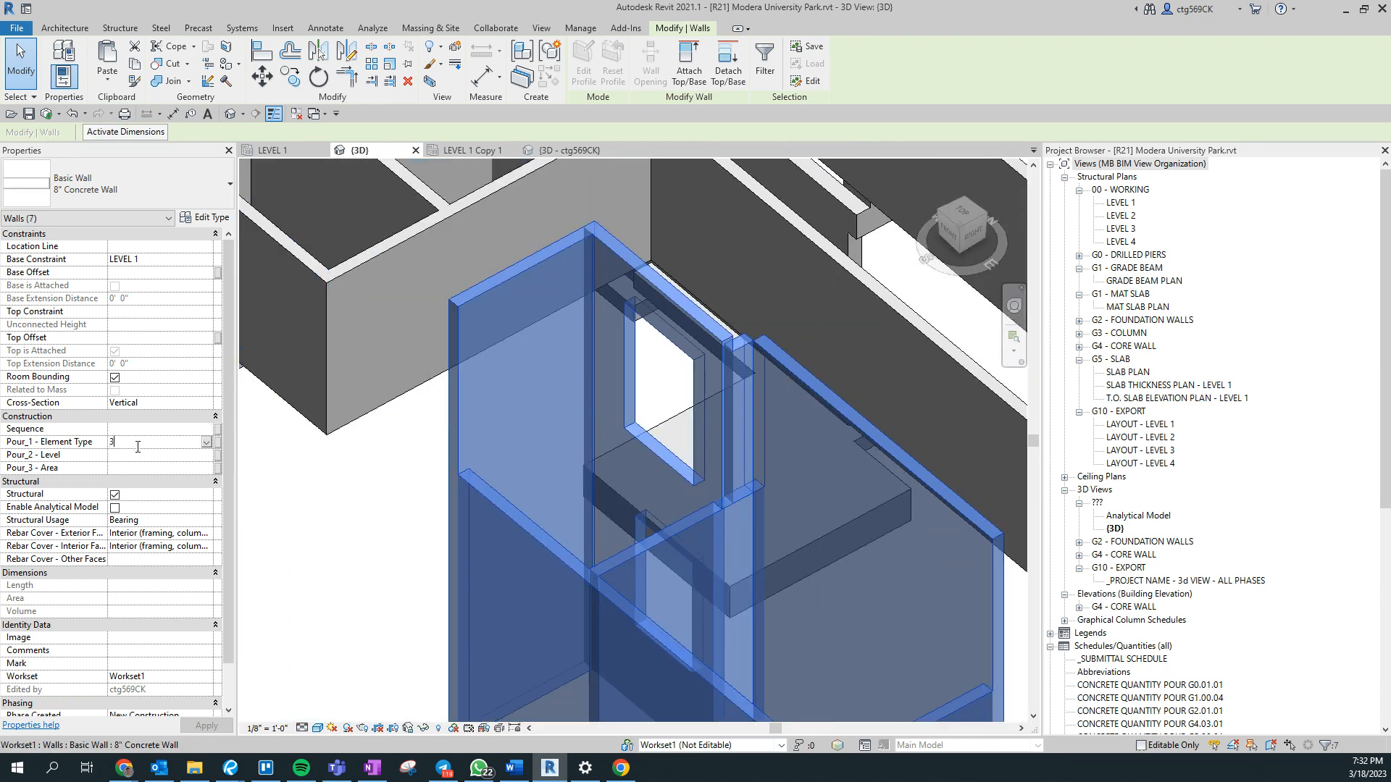
pyautogui.press('BackSpace')
pyautogui.write('4')
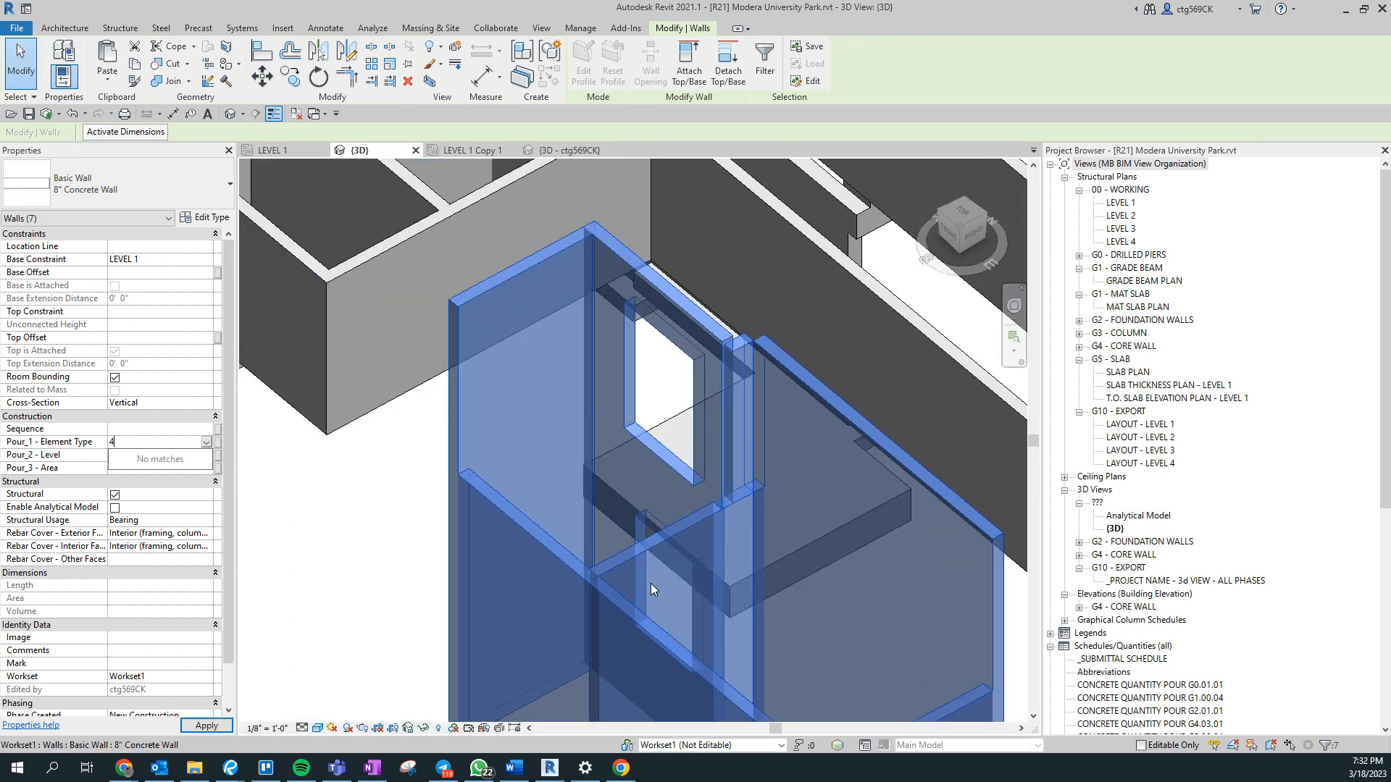
# - Finish the core wall assignment and set Pour_1 - Element Type to 1 for the 11'-0" x 11'-0" x 24" isolated footing
pyautogui.press('Return')
pyautogui.scroll(-5, 676, 463)
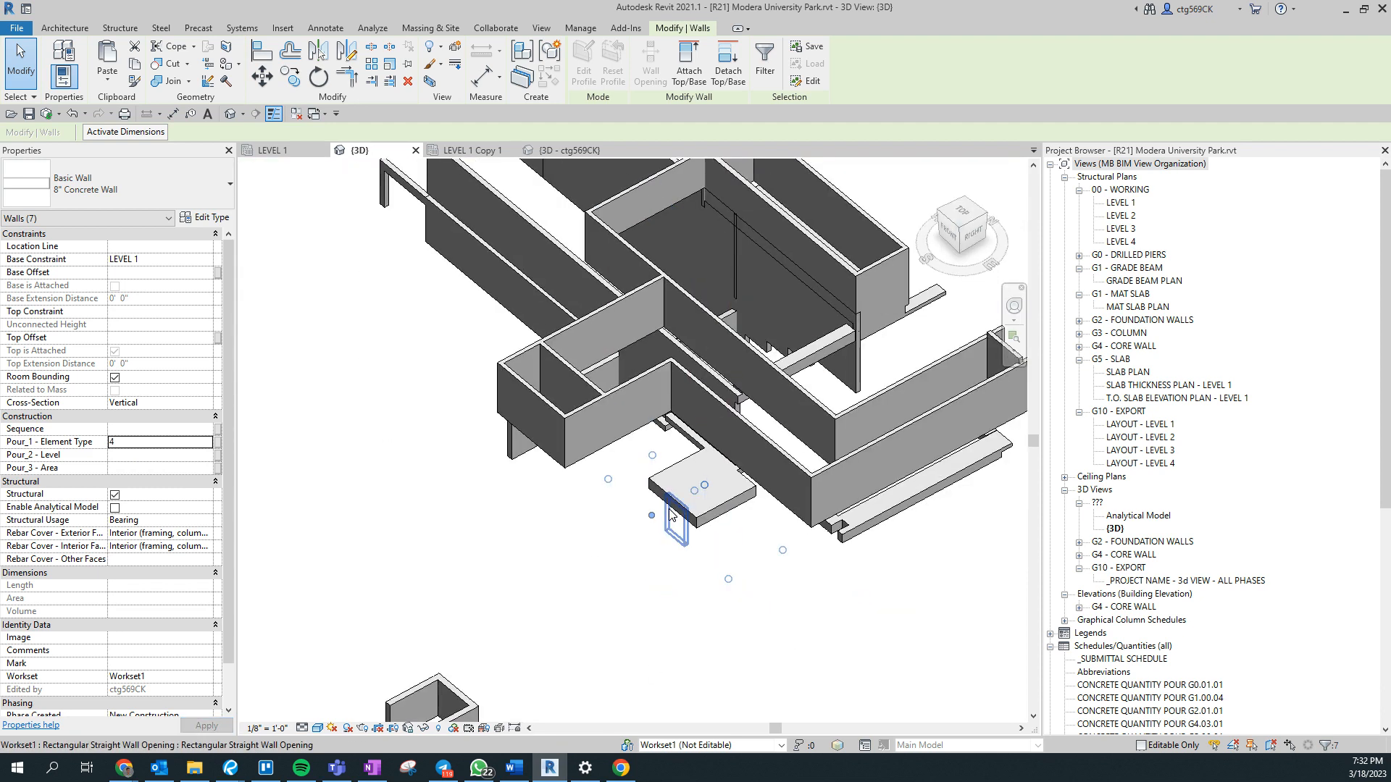
pyautogui.scroll(4, 668, 509)
pyautogui.click(716, 523)
pyautogui.rightClick(624, 443)
pyautogui.click(855, 511)
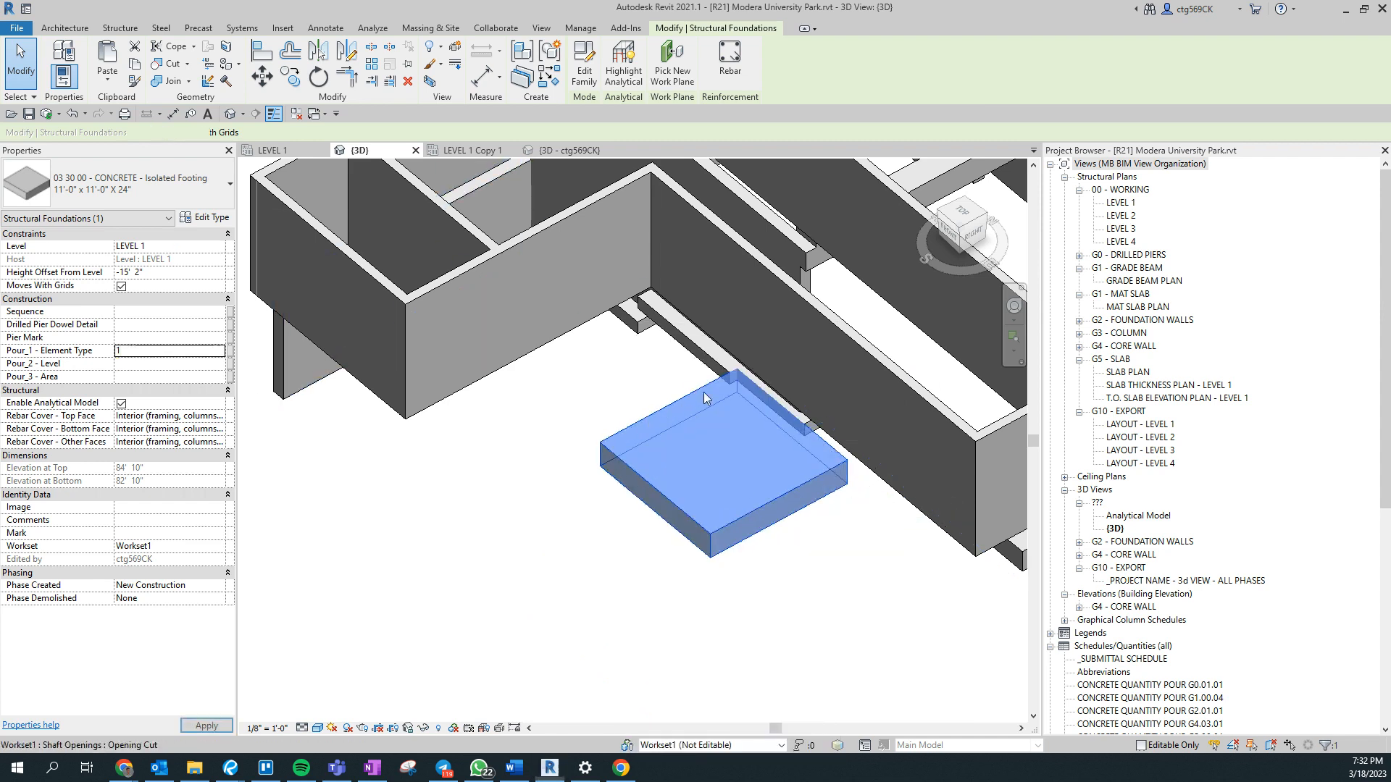
pyautogui.press('Delete')
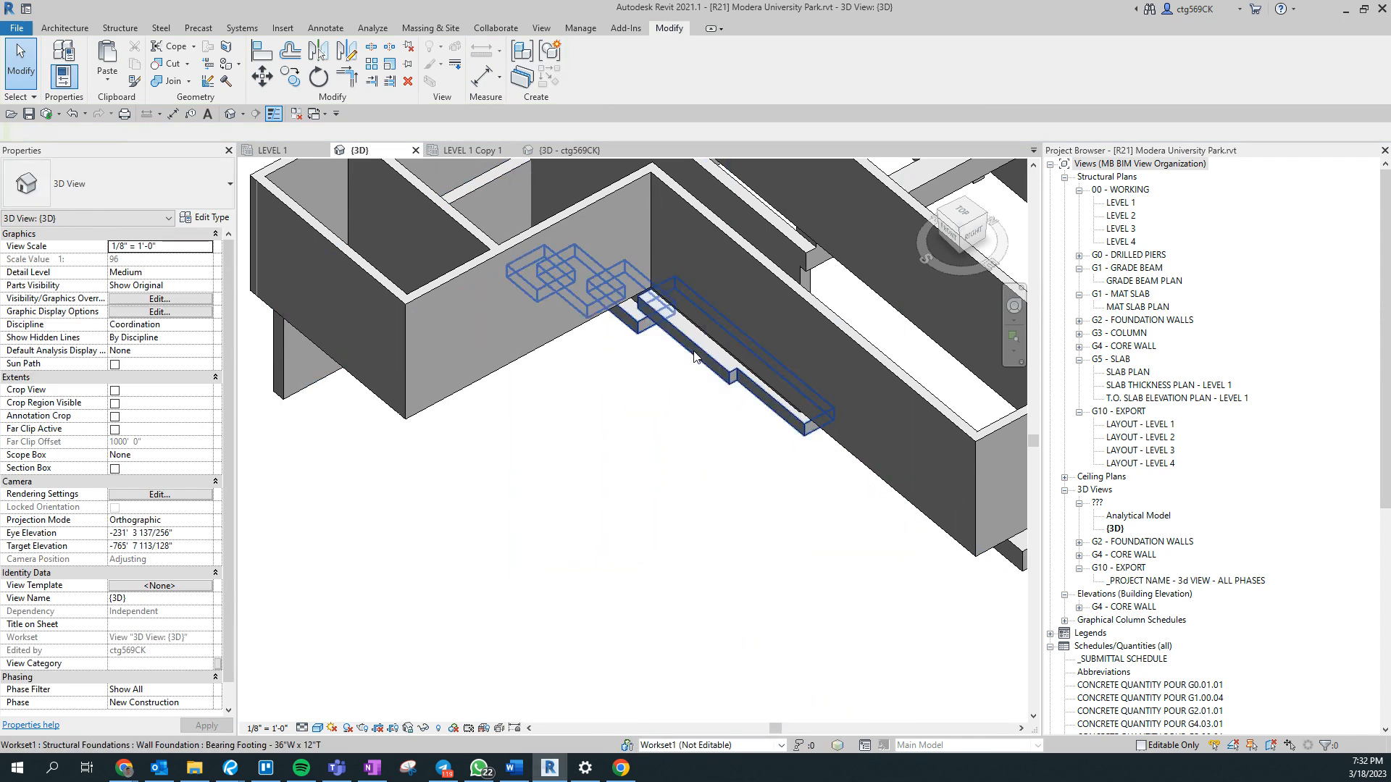
# - Select all visible 36"W x 12"T bearing footings and set their Pour_1 - Element Type to 1
pyautogui.click(694, 356)
pyautogui.rightClick(694, 355)
pyautogui.moveTo(842, 508)
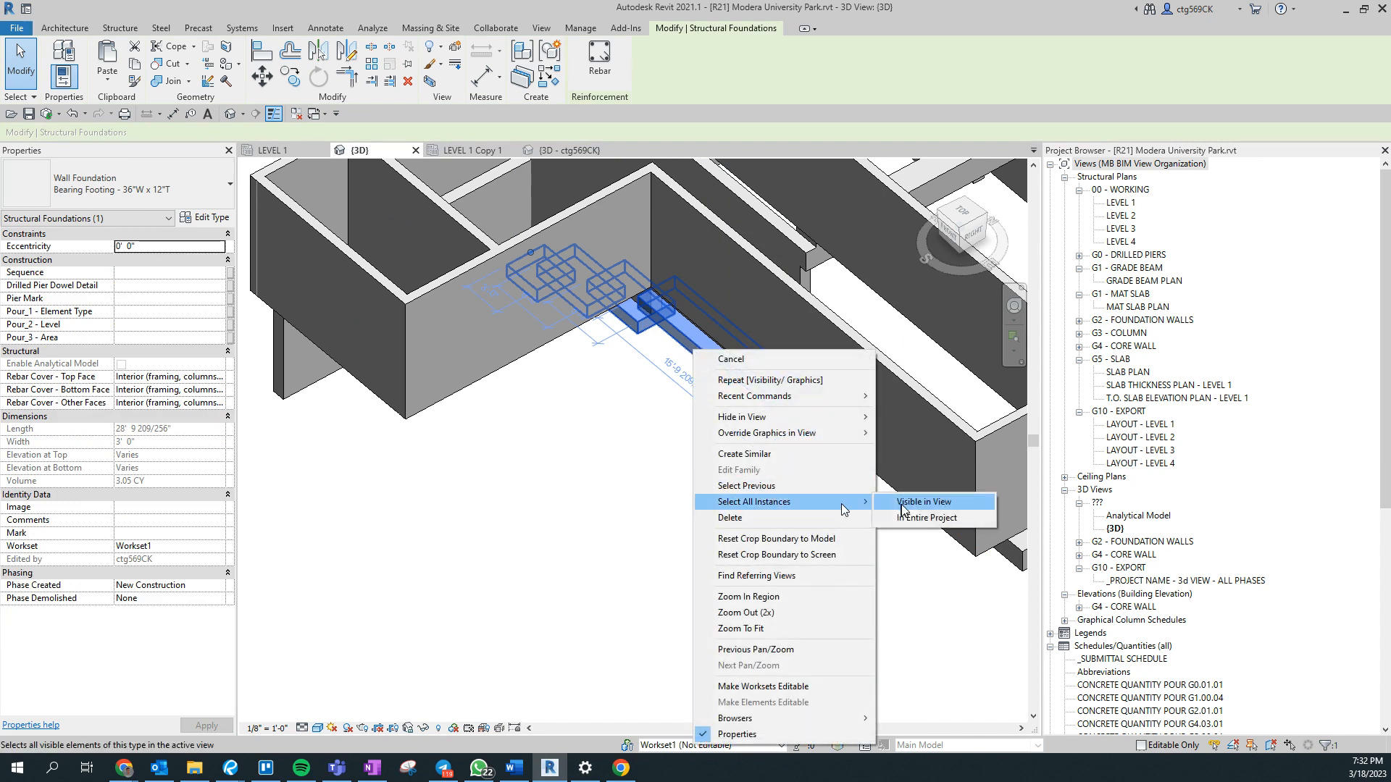
pyautogui.click(913, 502)
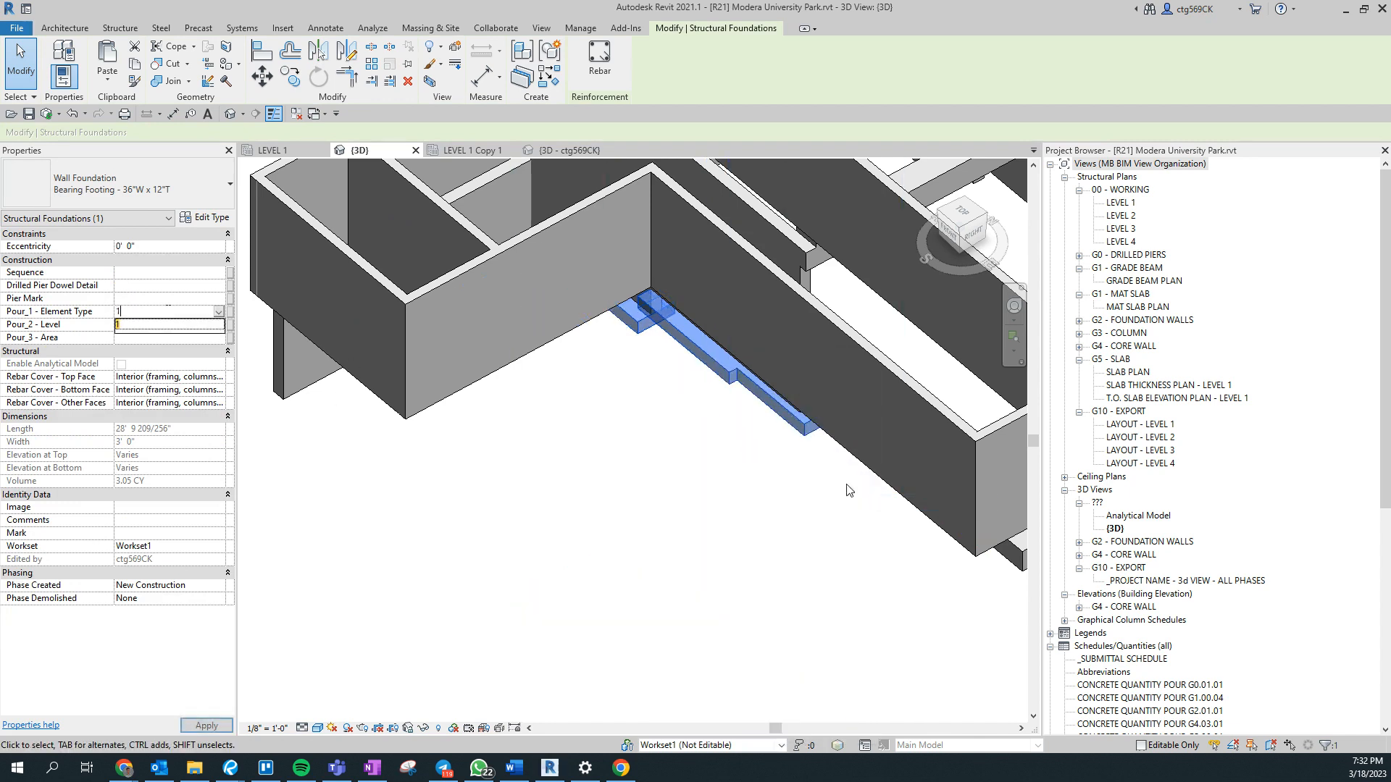
pyautogui.press('Delete')
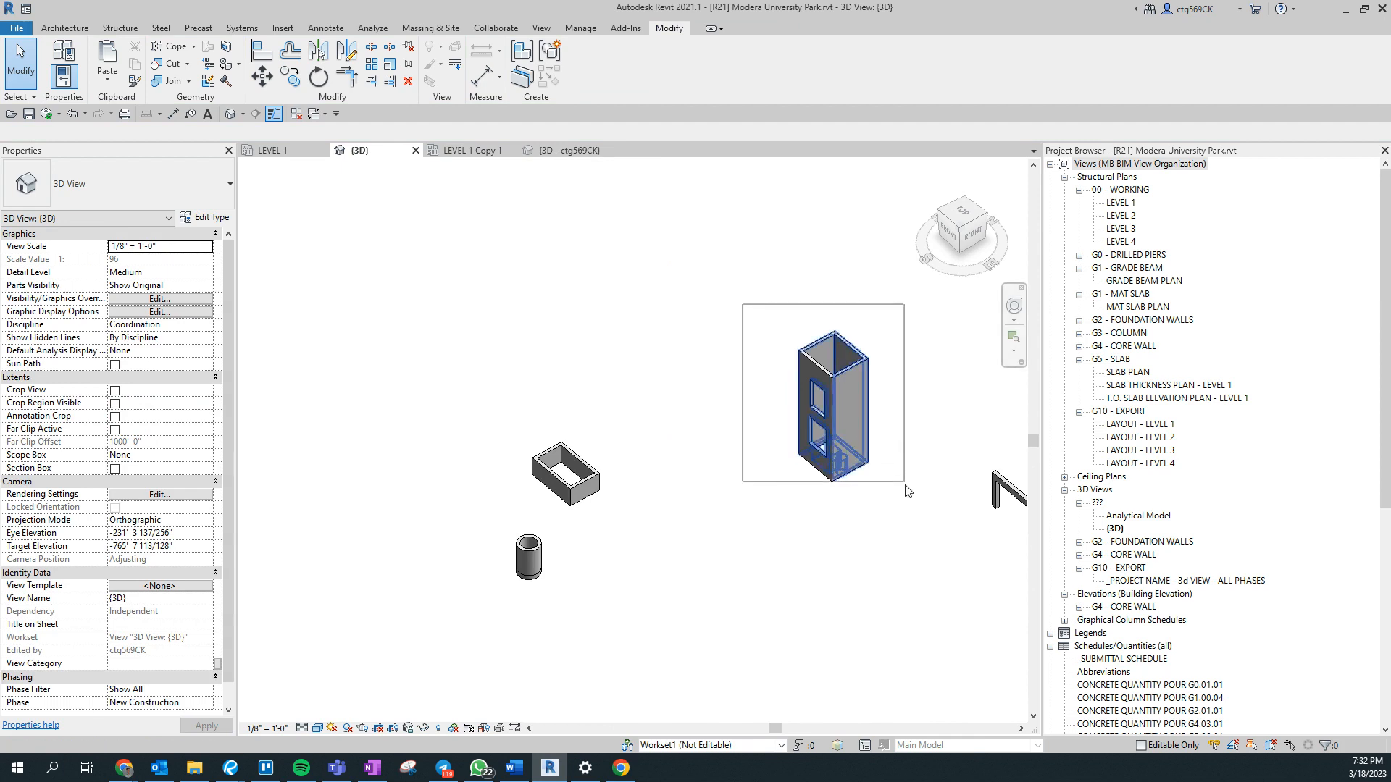
# - Window-select the tall freestanding shaft with two stacked openings and filter the selection to its walls only
pyautogui.moveTo(908, 491); pyautogui.dragTo(909, 521)
pyautogui.scroll(5, 864, 512)
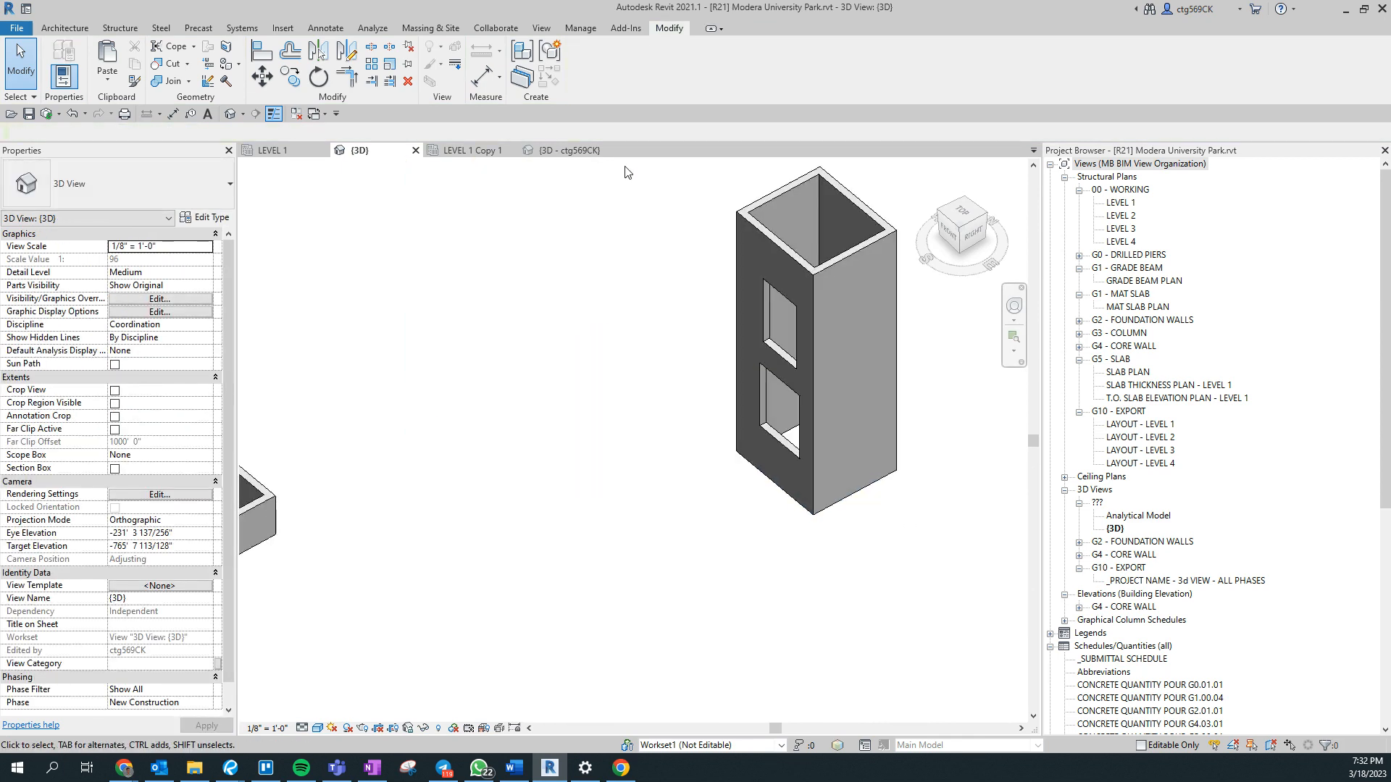
pyautogui.click(1327, 745)
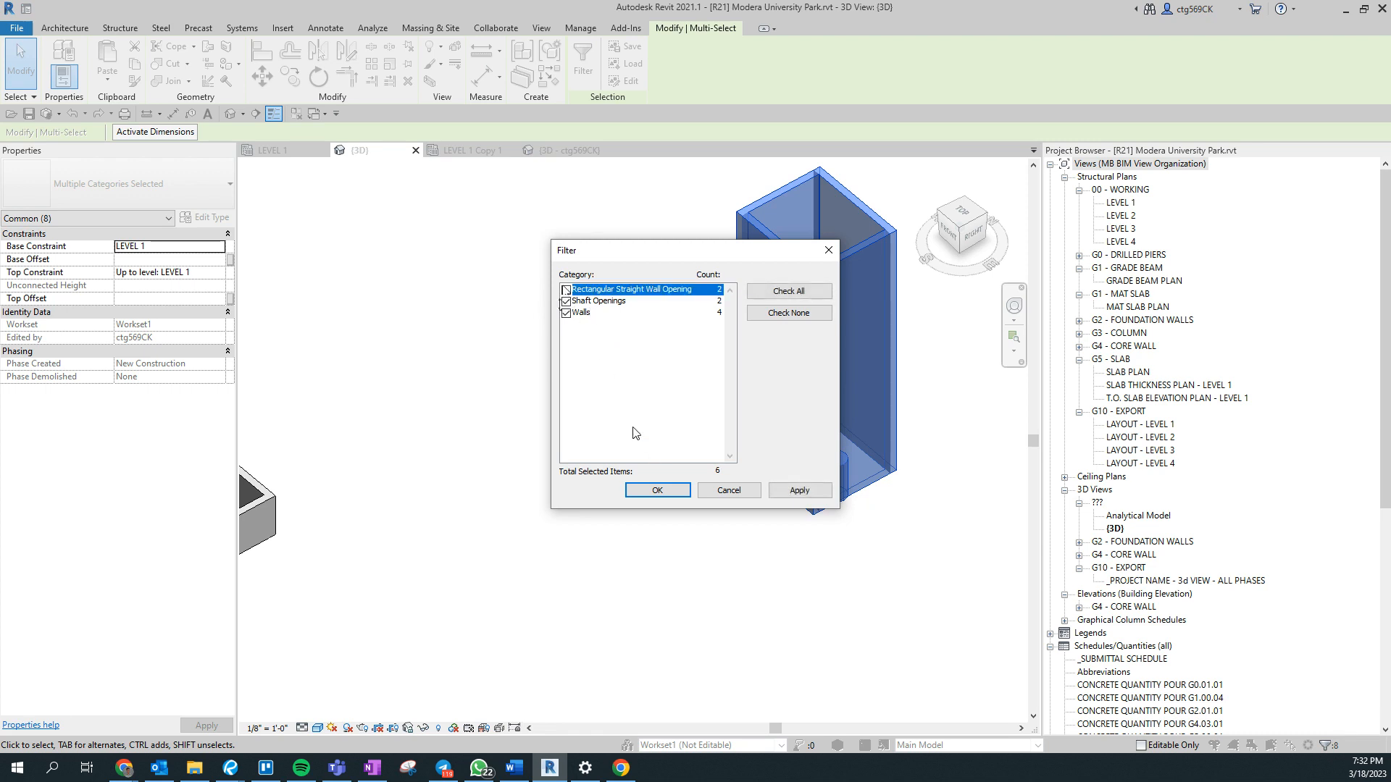
pyautogui.click(637, 491)
pyautogui.scroll(-5, 603, 472)
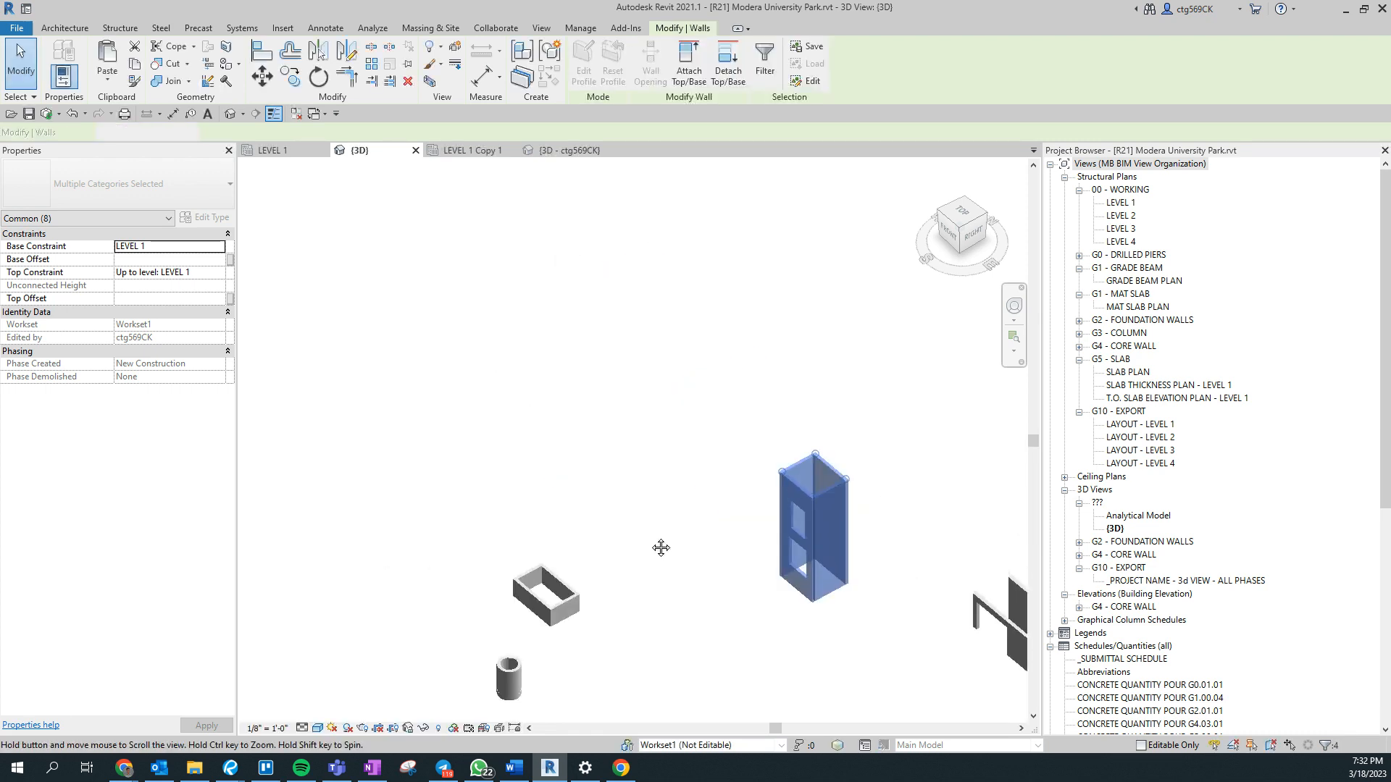
# - Window-select the neighbouring multi-cell shaft, keep only its 8" Concrete walls and set Pour_1 - Element Type to 1
pyautogui.scroll(3, 381, 350)
pyautogui.moveTo(329, 281); pyautogui.dragTo(530, 510)
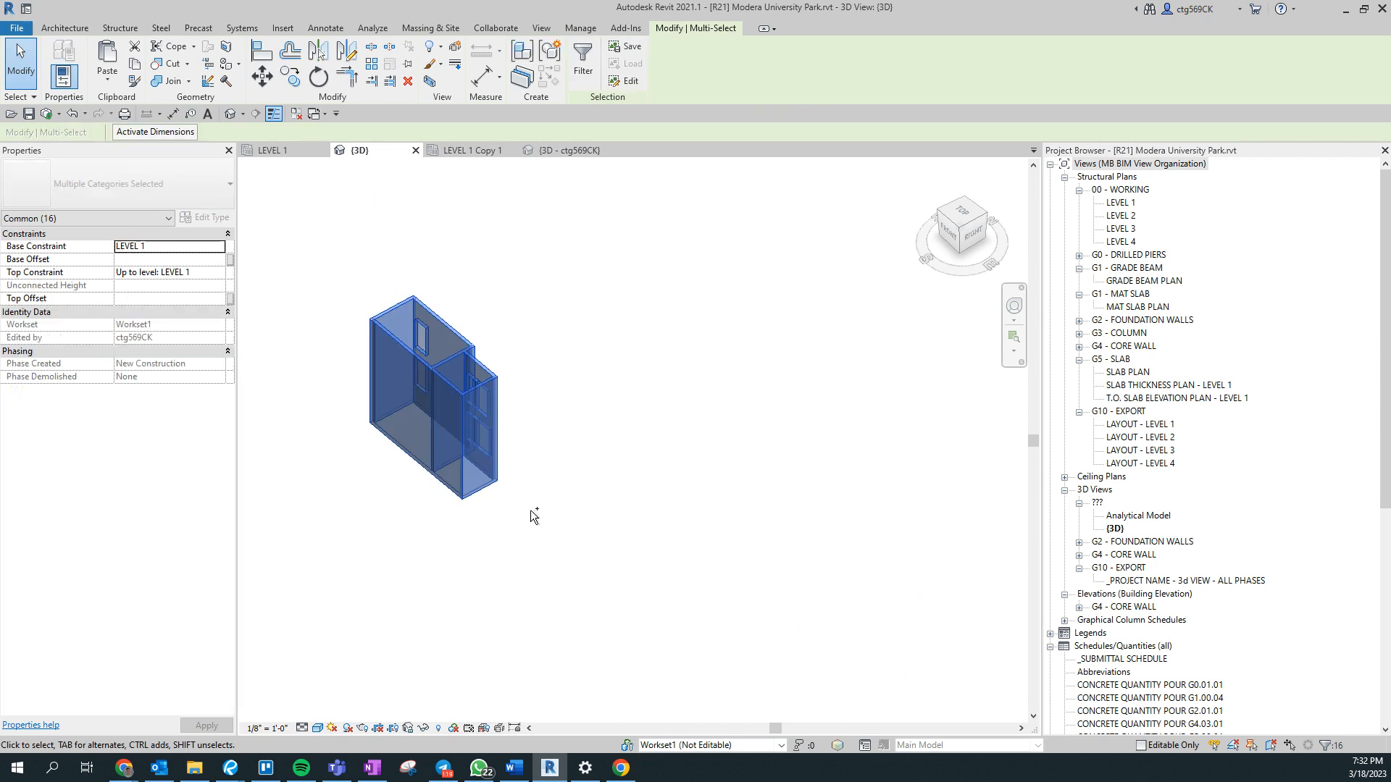
pyautogui.click(1330, 749)
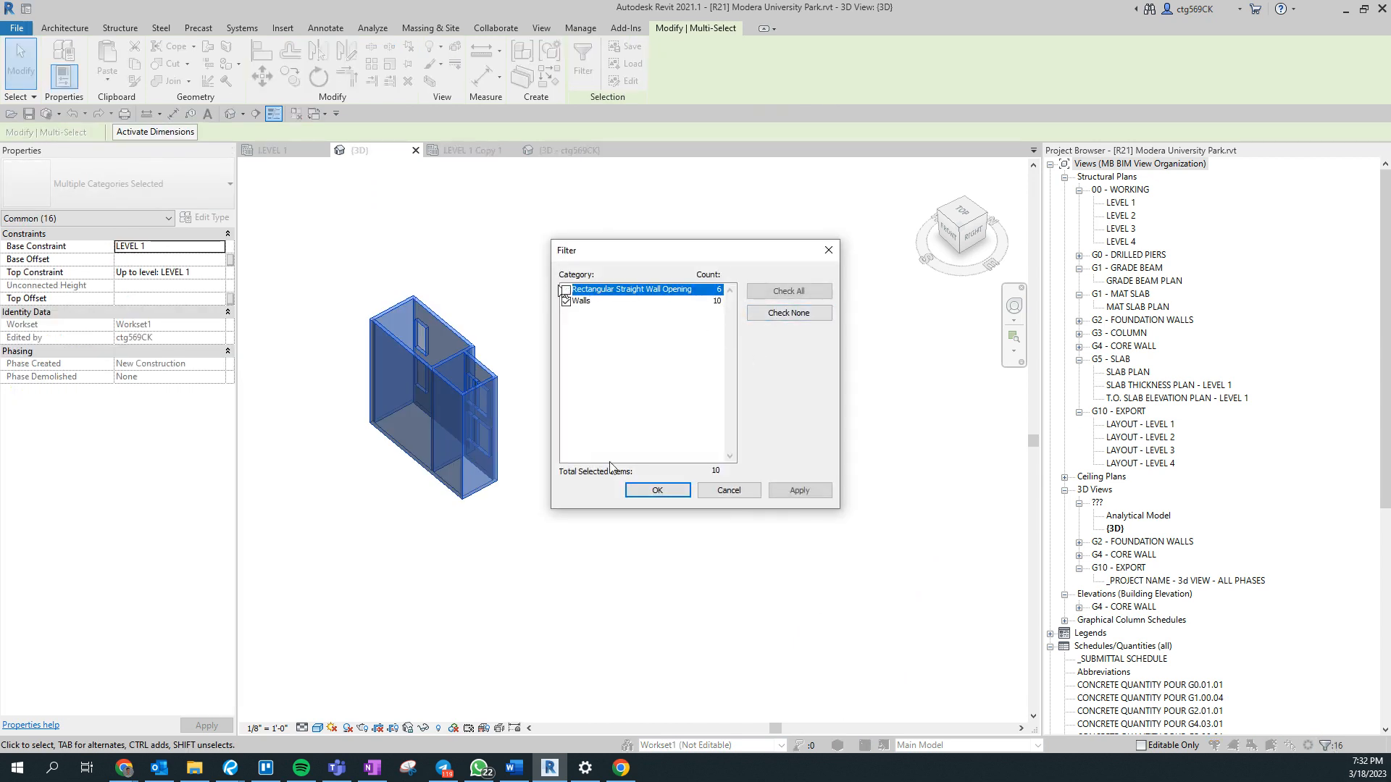
pyautogui.click(673, 493)
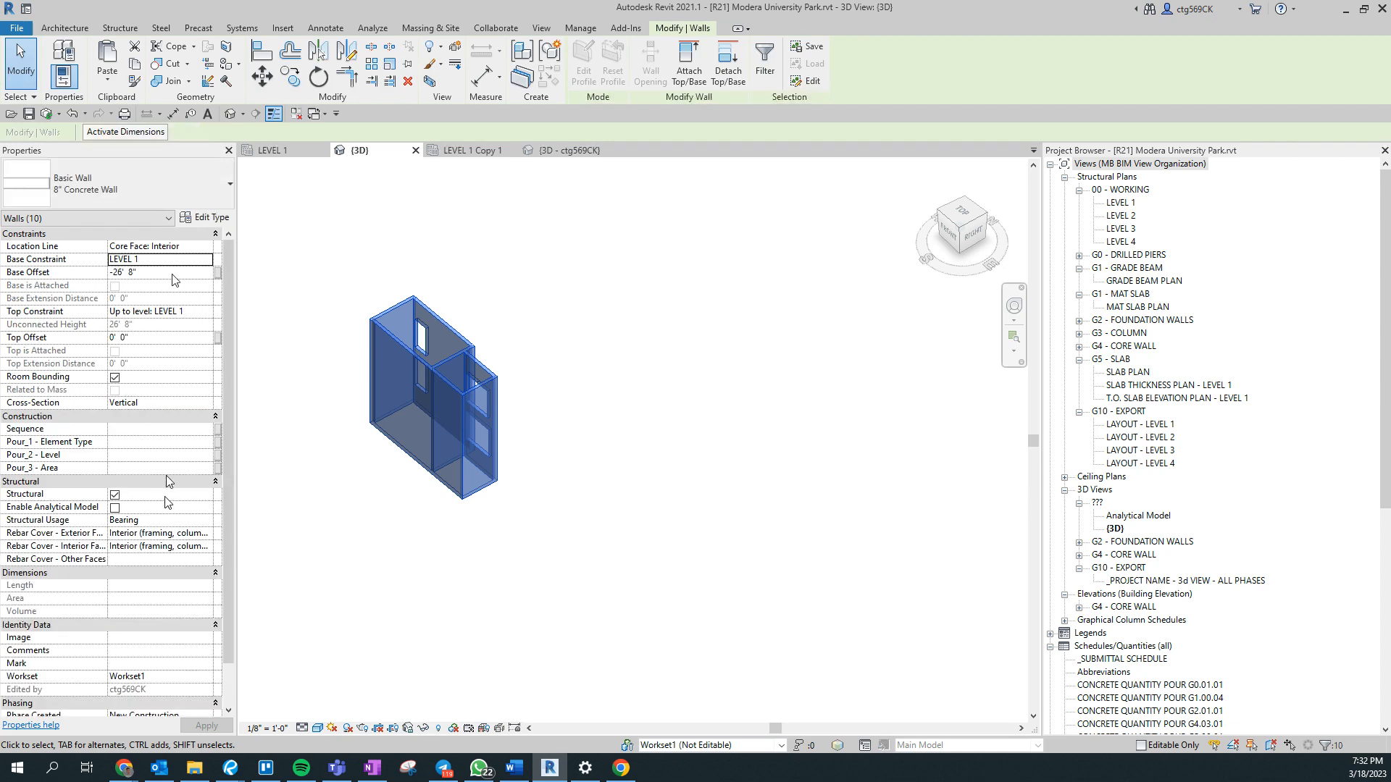
pyautogui.write('1')
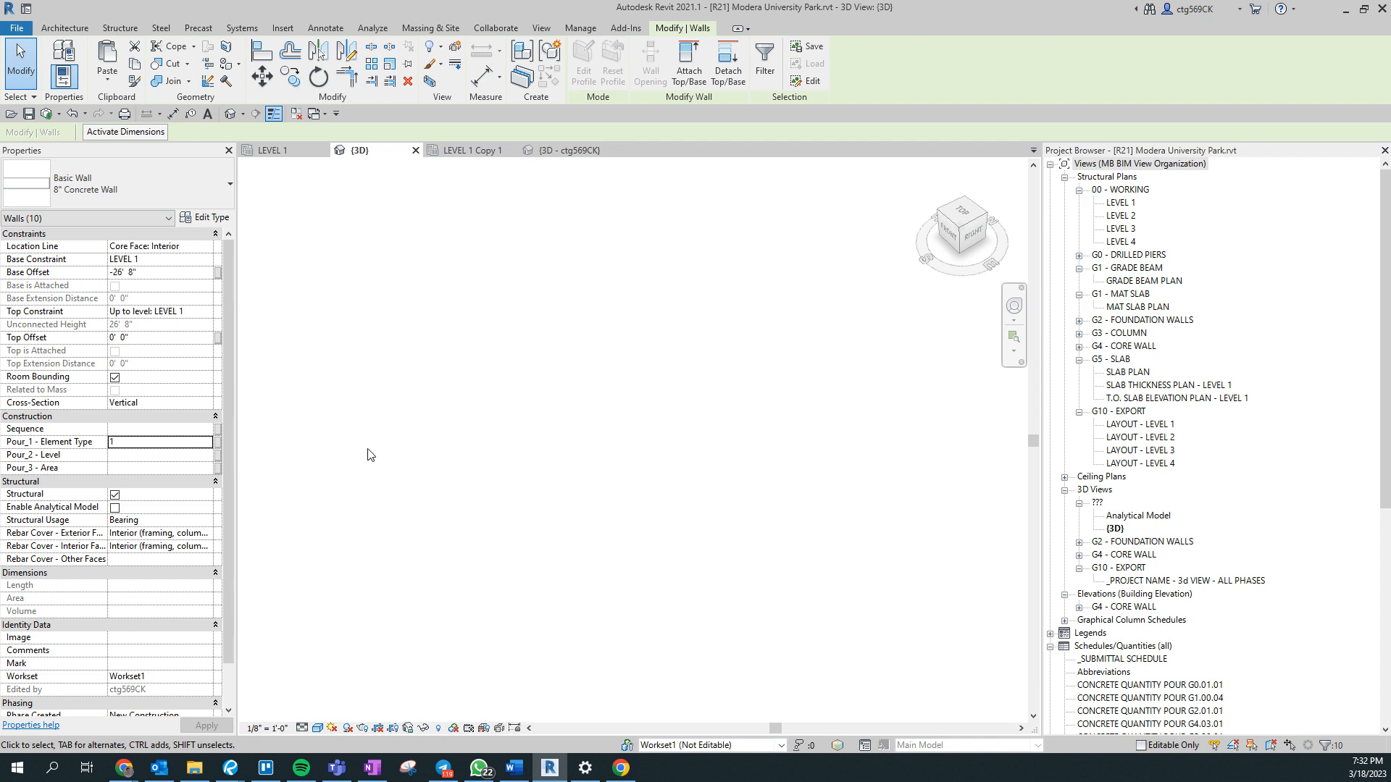
pyautogui.press('Return')
# - Examine the model from several sides, focusing on the lower stepped walls at the end of the building
pyautogui.scroll(-3, 481, 426)
pyautogui.scroll(2, 757, 588)
pyautogui.moveTo(457, 513); pyautogui.dragTo(623, 469, button='middle')
pyautogui.click(584, 599)
pyautogui.scroll(3, 579, 599)
pyautogui.scroll(-4, 469, 481)
pyautogui.keyDown('shift'); pyautogui.moveTo(456, 428); pyautogui.dragTo(815, 339, button='middle'); pyautogui.keyUp('shift')
pyautogui.scroll(3, 751, 479)
pyautogui.moveTo(689, 478); pyautogui.dragTo(662, 284, button='middle')
pyautogui.keyDown('shift'); pyautogui.moveTo(711, 441); pyautogui.dragTo(545, 552, button='middle'); pyautogui.keyUp('shift')
pyautogui.scroll(5, 545, 552)
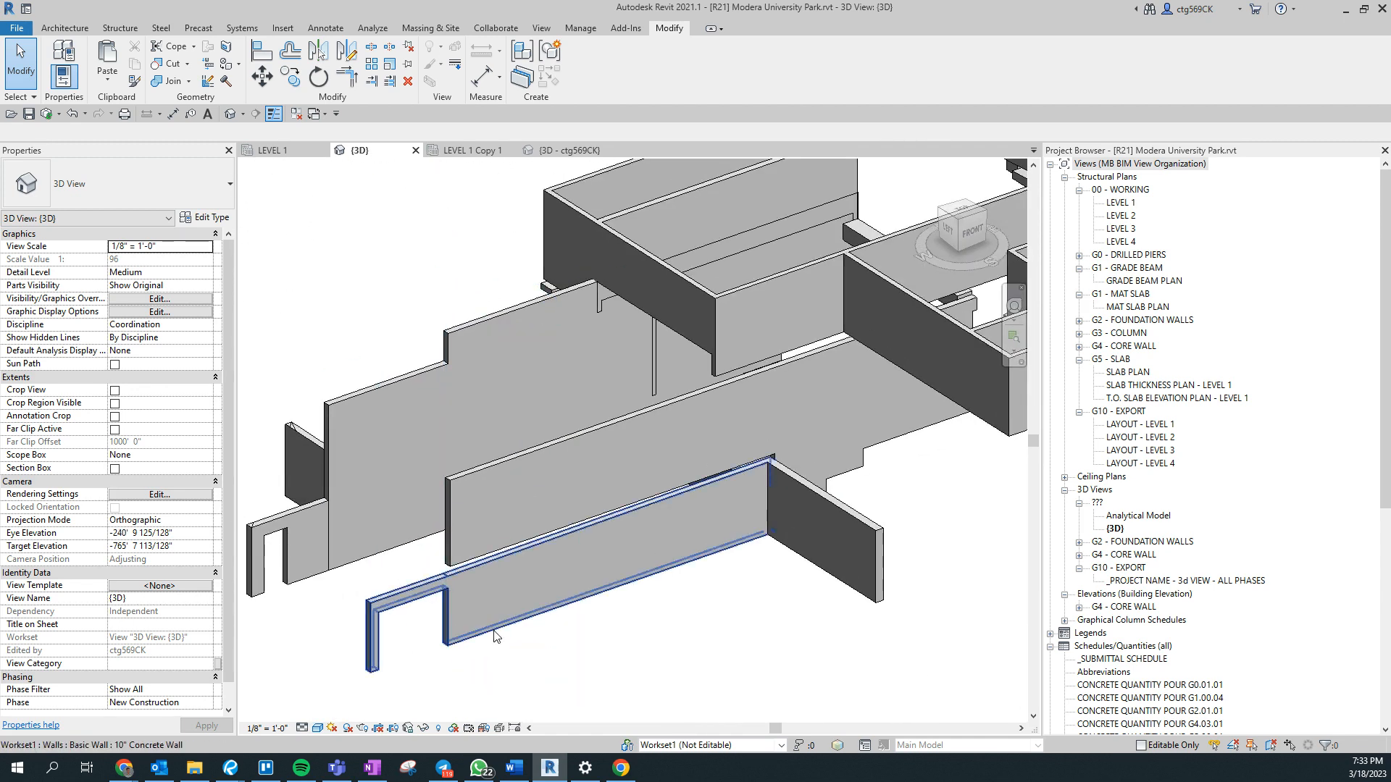
# - Select seven lower concrete walls at the building's end, including the walls with openings, the cross walls and the long side walls
pyautogui.click(494, 641)
pyautogui.keyDown('ctrl'); pyautogui.click(301, 588); pyautogui.keyUp('ctrl')
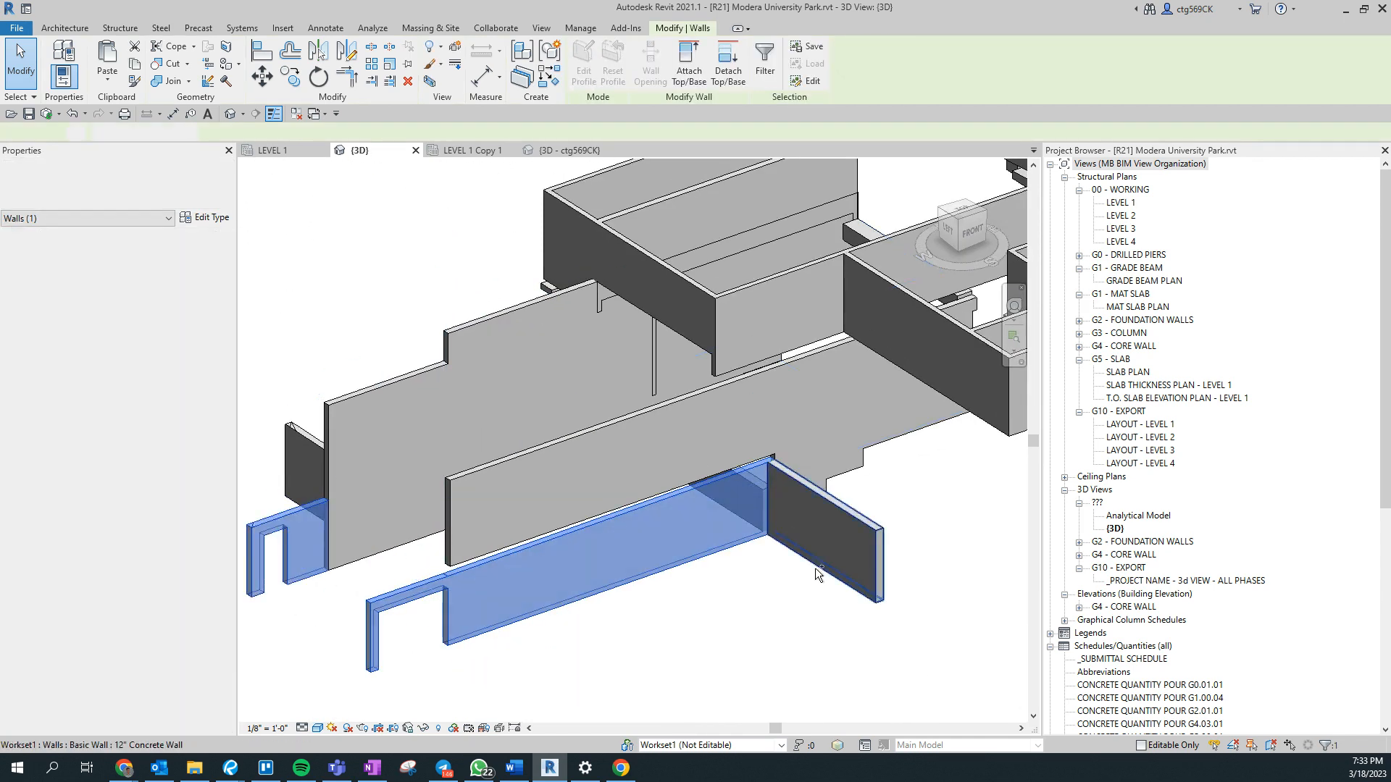
pyautogui.keyDown('ctrl'); pyautogui.click(812, 567); pyautogui.keyUp('ctrl')
pyautogui.keyDown('ctrl'); pyautogui.moveTo(789, 632); pyautogui.dragTo(941, 614, button='middle'); pyautogui.keyUp('ctrl')
pyautogui.keyDown('ctrl'); pyautogui.click(326, 601); pyautogui.keyUp('ctrl')
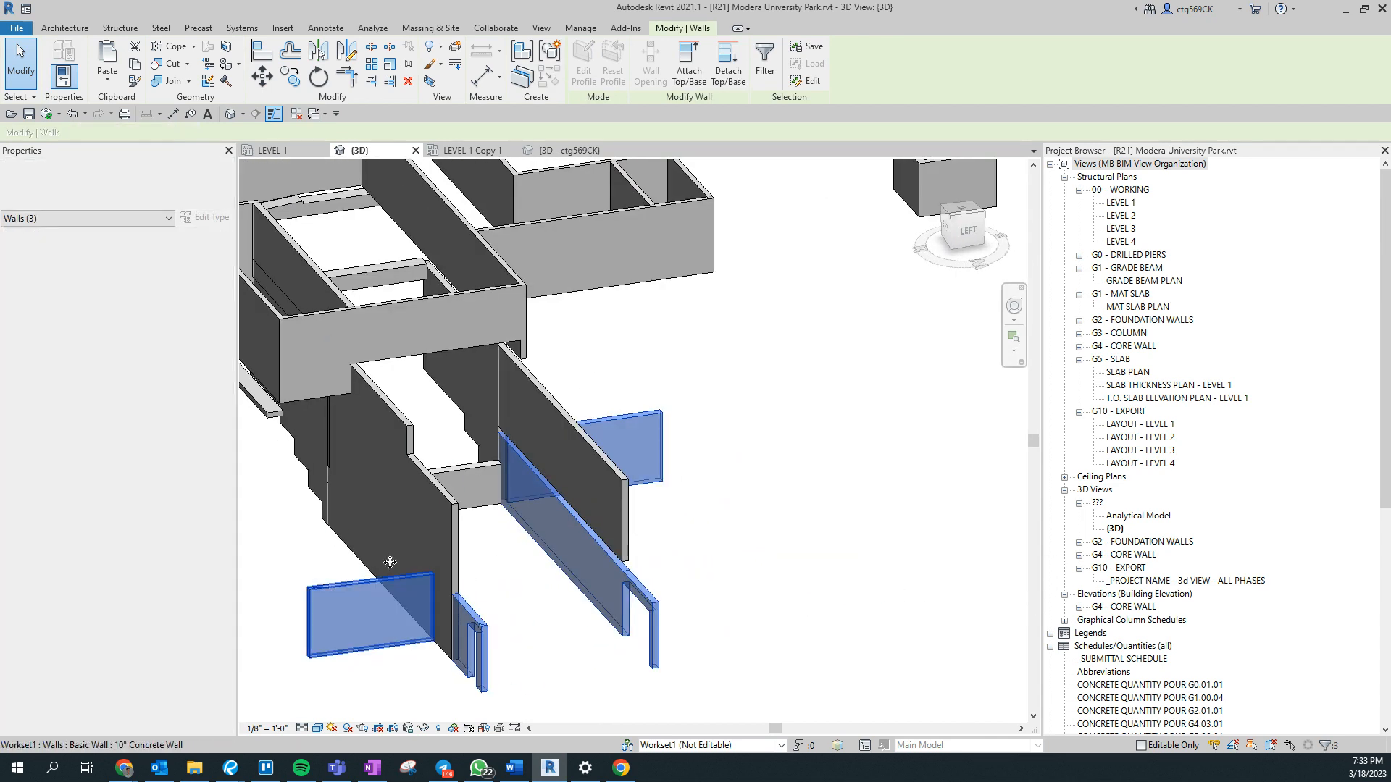
pyautogui.keyDown('ctrl'); pyautogui.click(456, 532); pyautogui.keyUp('ctrl')
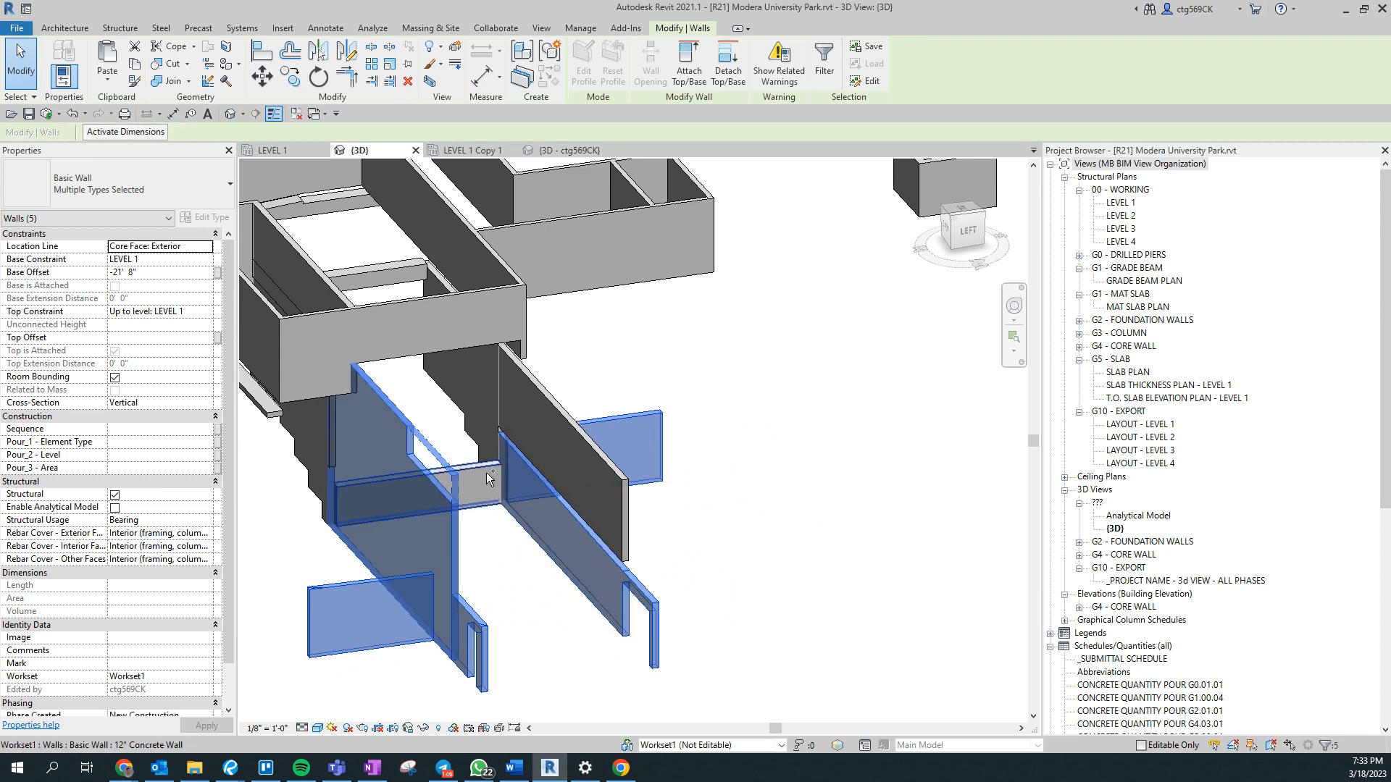
pyautogui.keyDown('ctrl'); pyautogui.click(435, 492); pyautogui.keyUp('ctrl')
pyautogui.keyDown('ctrl'); pyautogui.click(591, 445); pyautogui.keyUp('ctrl')
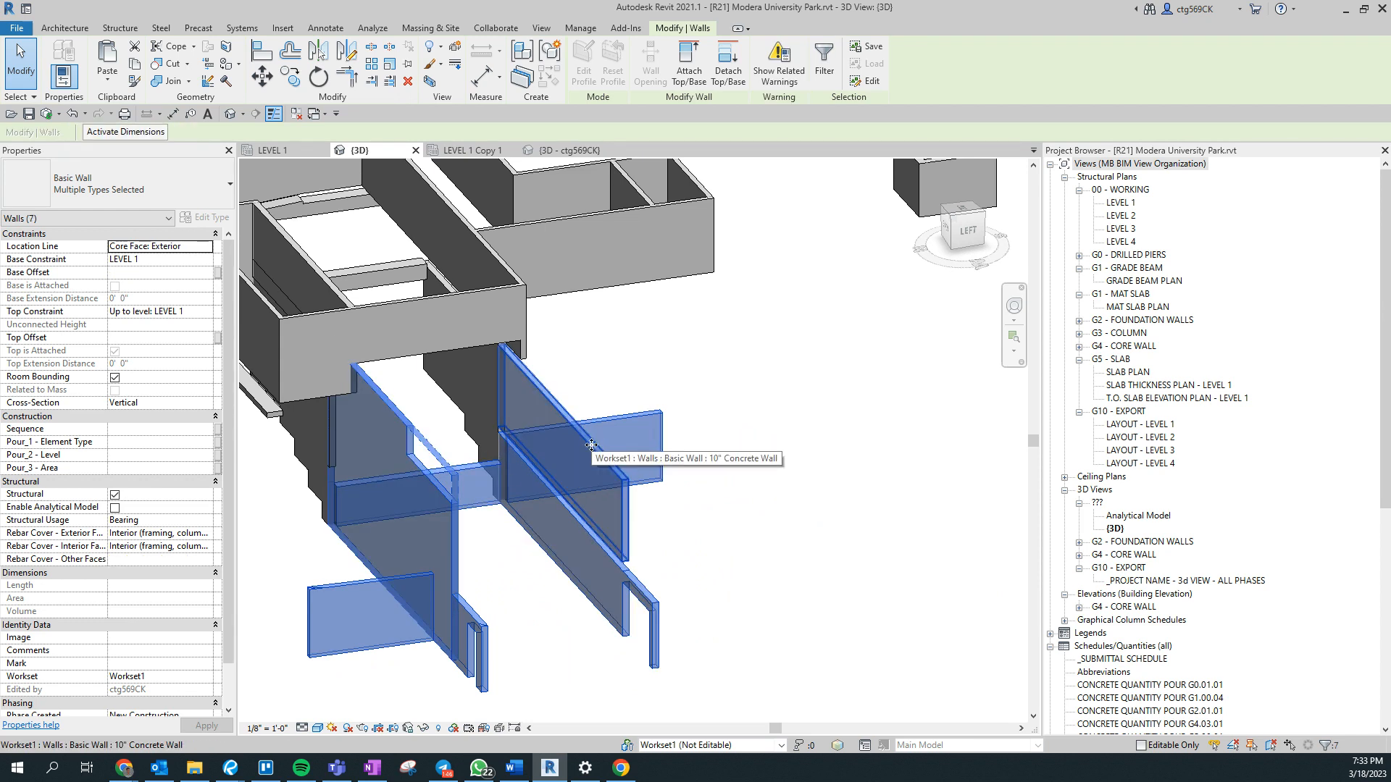
# - Add the two remaining lower concrete walls to the selection and set Pour_1 - Element Type to 2
pyautogui.moveTo(457, 510); pyautogui.dragTo(688, 534, button='middle')
pyautogui.keyDown('shift'); pyautogui.moveTo(527, 577); pyautogui.dragTo(897, 611, button='middle'); pyautogui.keyUp('shift')
pyautogui.keyDown('ctrl'); pyautogui.click(458, 535); pyautogui.keyUp('ctrl')
pyautogui.keyDown('ctrl'); pyautogui.click(913, 575); pyautogui.keyUp('ctrl')
pyautogui.keyDown('ctrl'); pyautogui.click(981, 568); pyautogui.keyUp('ctrl')
pyautogui.moveTo(981, 568); pyautogui.dragTo(137, 438, button='middle')
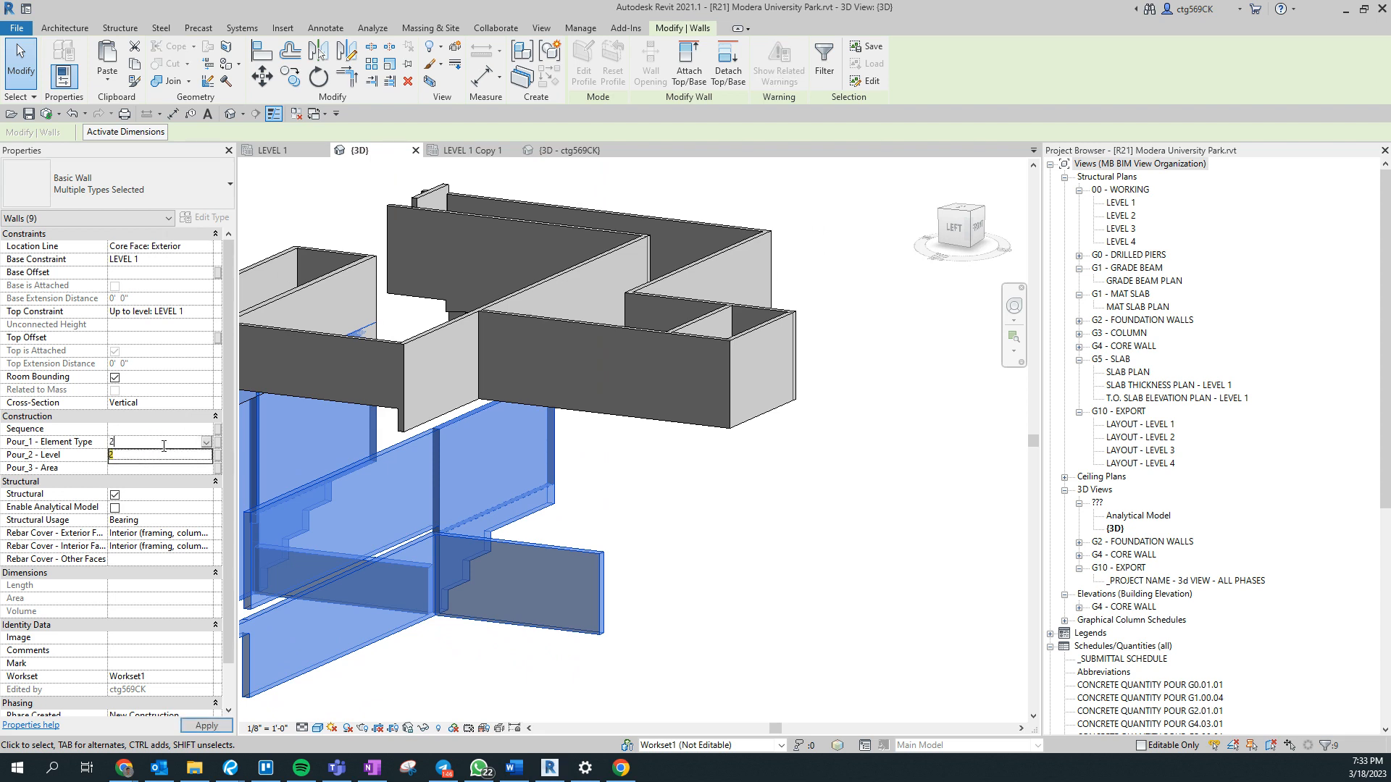
# - Select all instances of the 24WX24D rectangular concrete beam in the entire project and set their Pour_1 - Element Type to 5
pyautogui.scroll(-3, 677, 570)
pyautogui.keyDown('shift'); pyautogui.moveTo(678, 572); pyautogui.dragTo(867, 577, button='middle'); pyautogui.keyUp('shift')
pyautogui.scroll(3, 273, 472)
pyautogui.scroll(2, 471, 629)
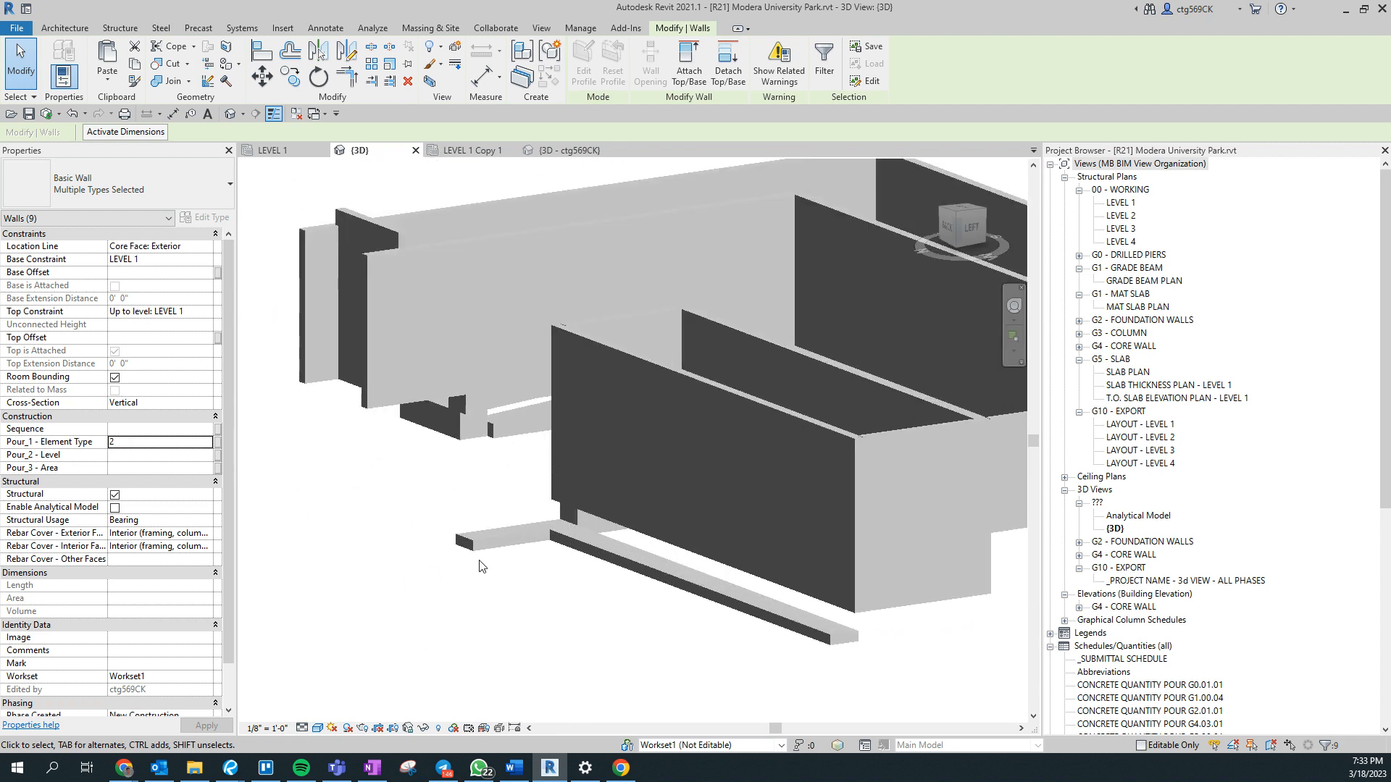
pyautogui.click(483, 554)
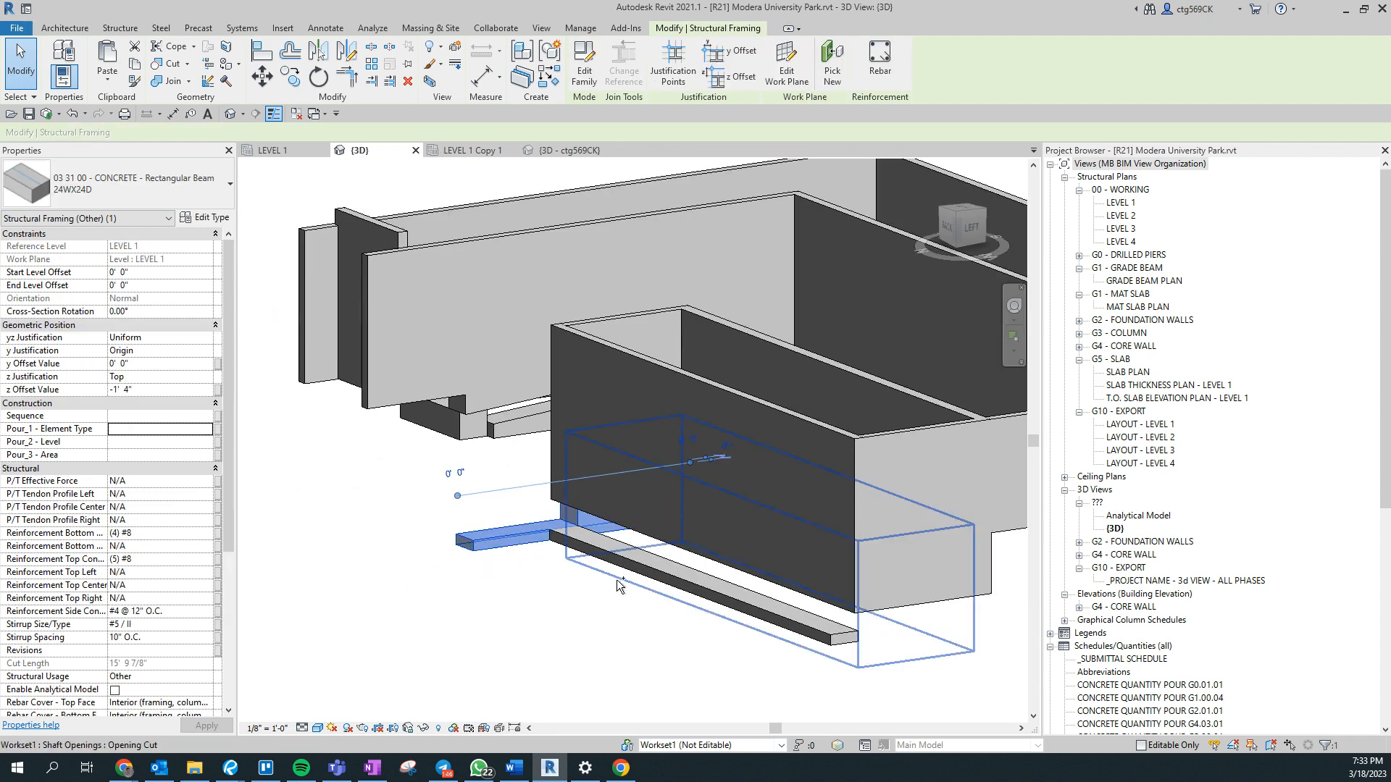
pyautogui.keyDown('ctrl'); pyautogui.click(642, 570); pyautogui.keyUp('ctrl')
pyautogui.click(510, 541)
pyautogui.rightClick(510, 541)
pyautogui.moveTo(659, 297)
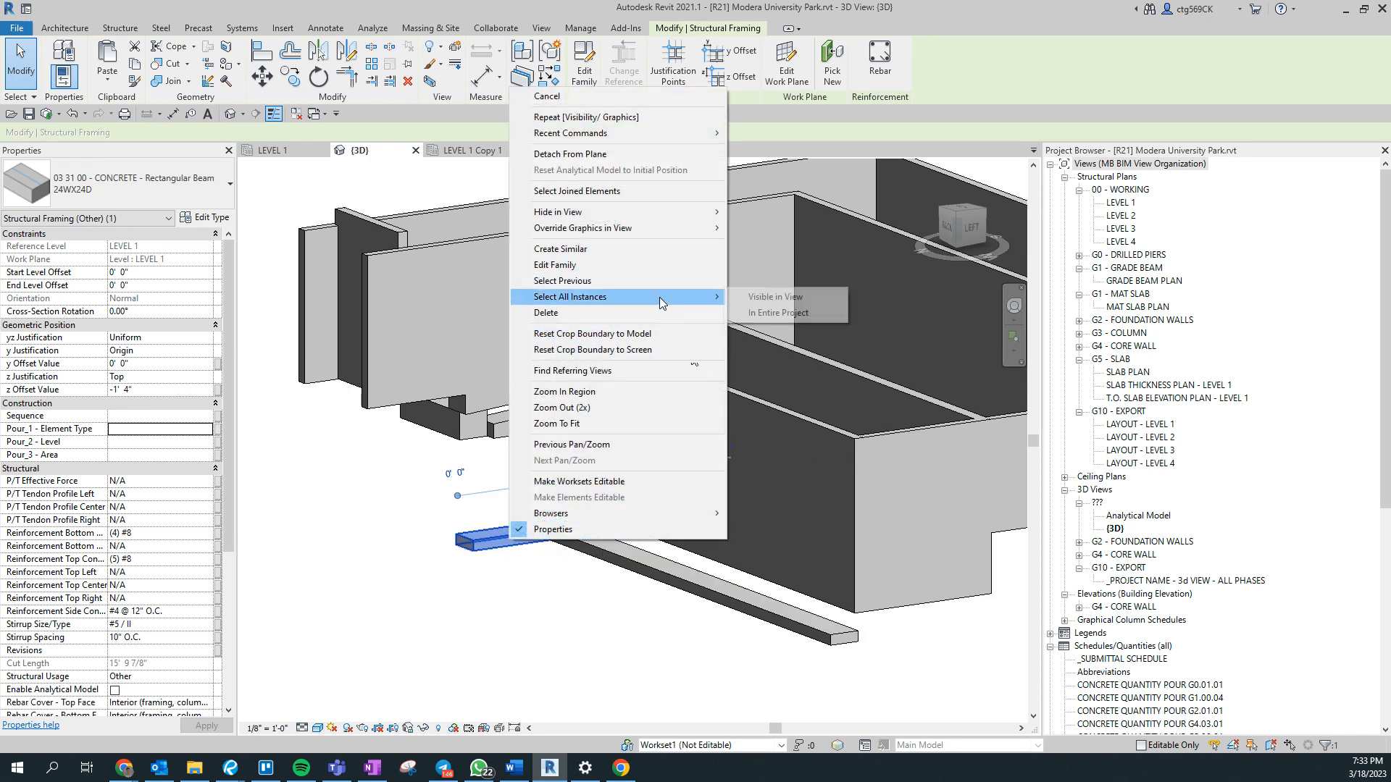
pyautogui.click(831, 316)
pyautogui.keyDown('shift'); pyautogui.moveTo(519, 615); pyautogui.dragTo(737, 429, button='middle'); pyautogui.keyUp('shift')
pyautogui.keyDown('shift'); pyautogui.moveTo(544, 461); pyautogui.dragTo(379, 498, button='middle'); pyautogui.keyUp('shift')
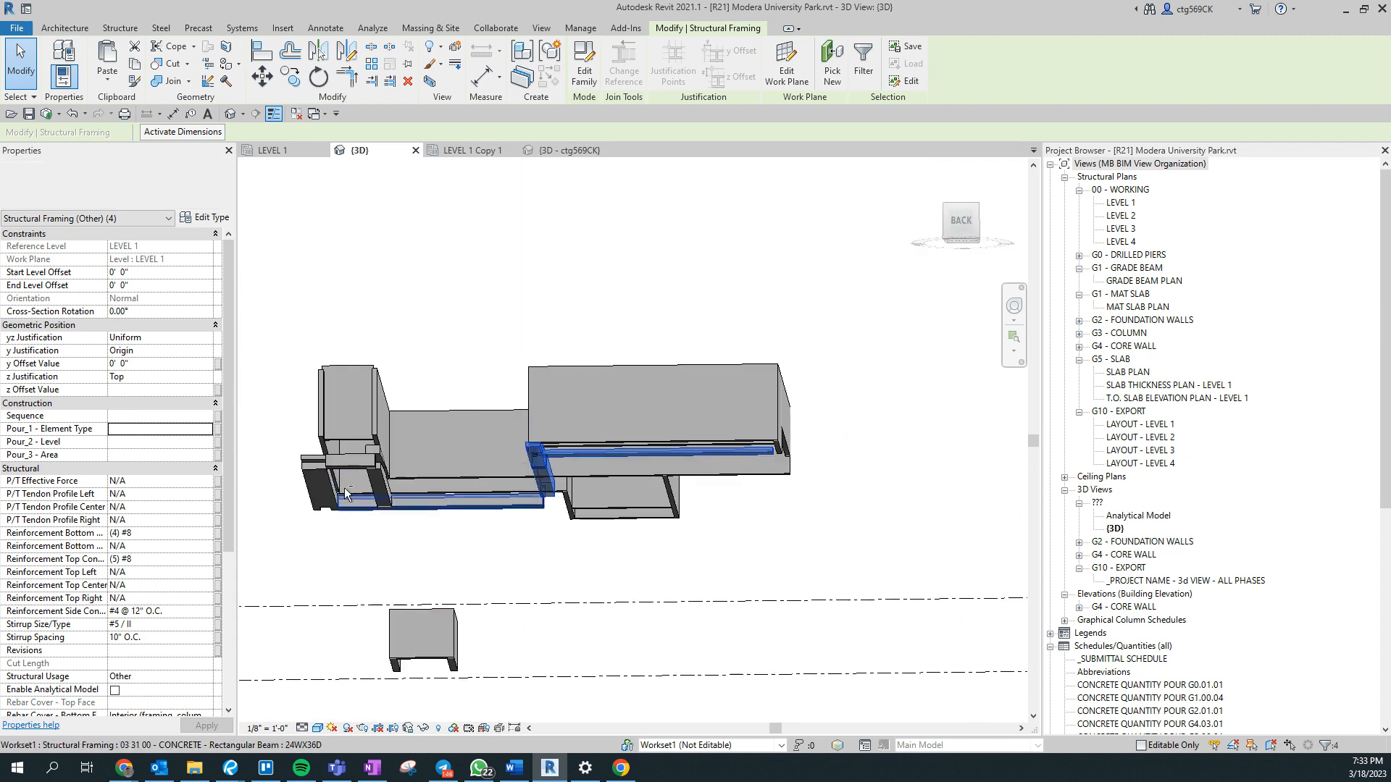
pyautogui.write('5')
# - Select the long 42WX36D rectangular beam below the wall and set its Pour_1 - Element Type to 5
pyautogui.keyDown('shift'); pyautogui.moveTo(531, 512); pyautogui.dragTo(537, 648, button='middle'); pyautogui.keyUp('shift')
pyautogui.keyDown('shift'); pyautogui.moveTo(502, 551); pyautogui.dragTo(652, 428, button='middle'); pyautogui.keyUp('shift')
pyautogui.scroll(4, 675, 630)
pyautogui.click(654, 390)
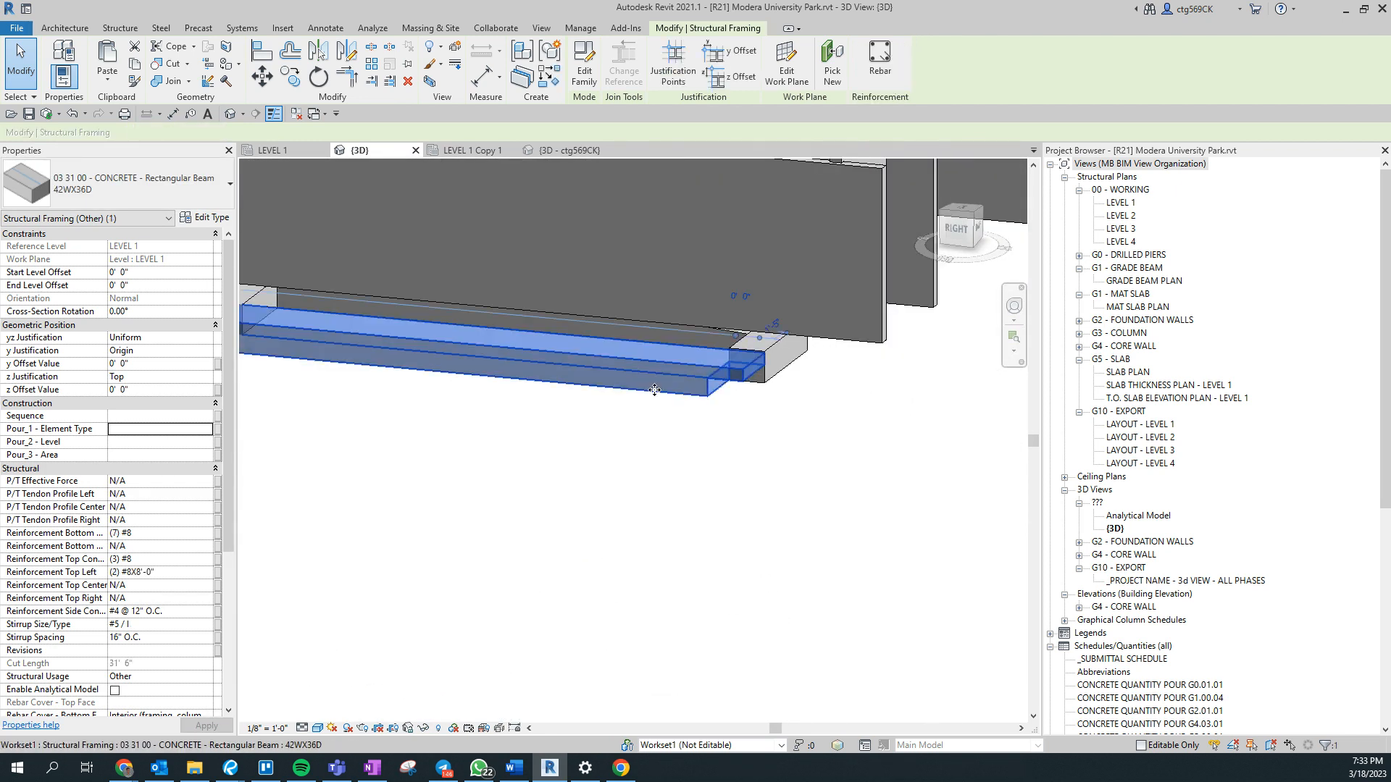
pyautogui.rightClick(654, 390)
pyautogui.click(372, 435)
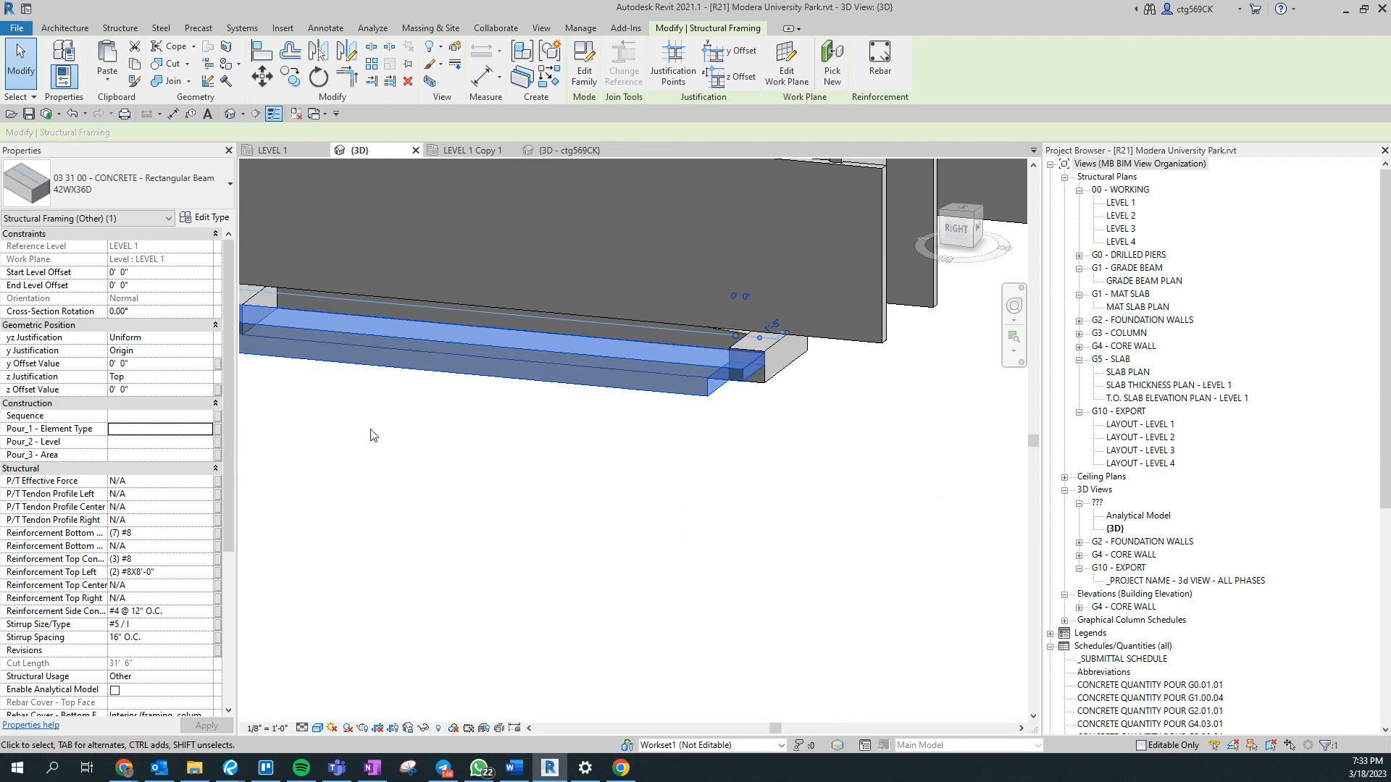
# - Select the short 24WX21D end beam together with two other beams under the walls and set Pour_1 - Element Type to 5
pyautogui.click(770, 353)
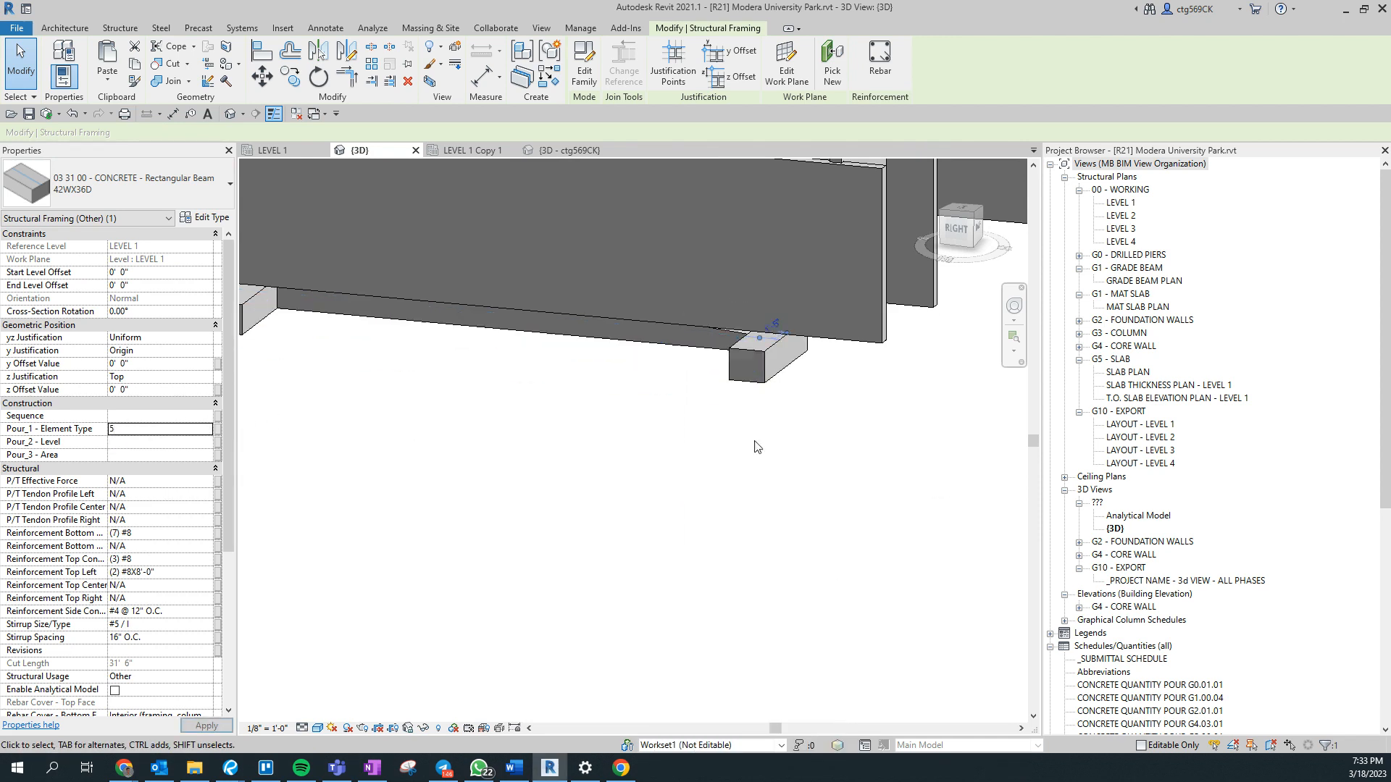
pyautogui.keyDown('shift'); pyautogui.moveTo(732, 472); pyautogui.dragTo(810, 410, button='middle'); pyautogui.keyUp('shift')
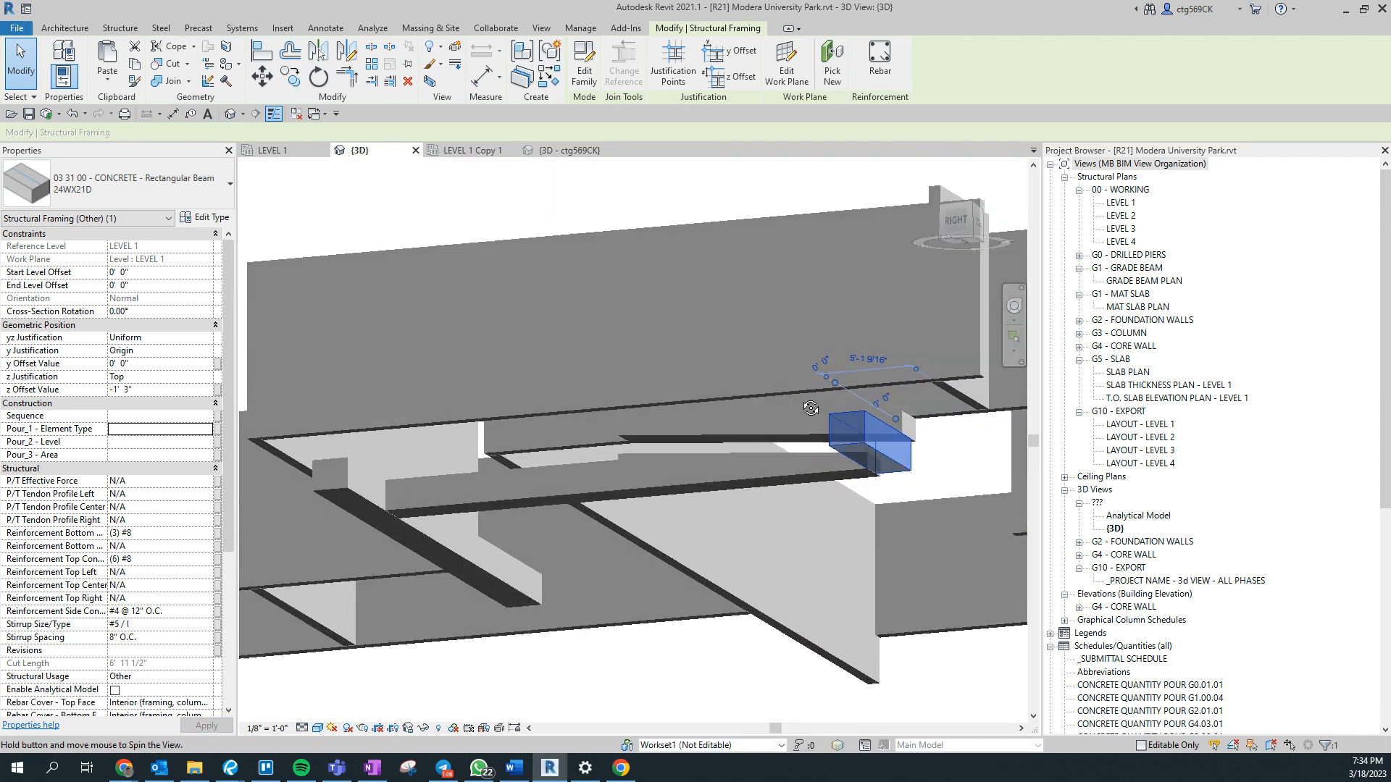
pyautogui.keyDown('ctrl'); pyautogui.click(484, 512); pyautogui.keyUp('ctrl')
pyautogui.keyDown('ctrl'); pyautogui.click(484, 511); pyautogui.keyUp('ctrl')
pyautogui.click(128, 433)
pyautogui.write('5')
pyautogui.scroll(-5, 551, 373)
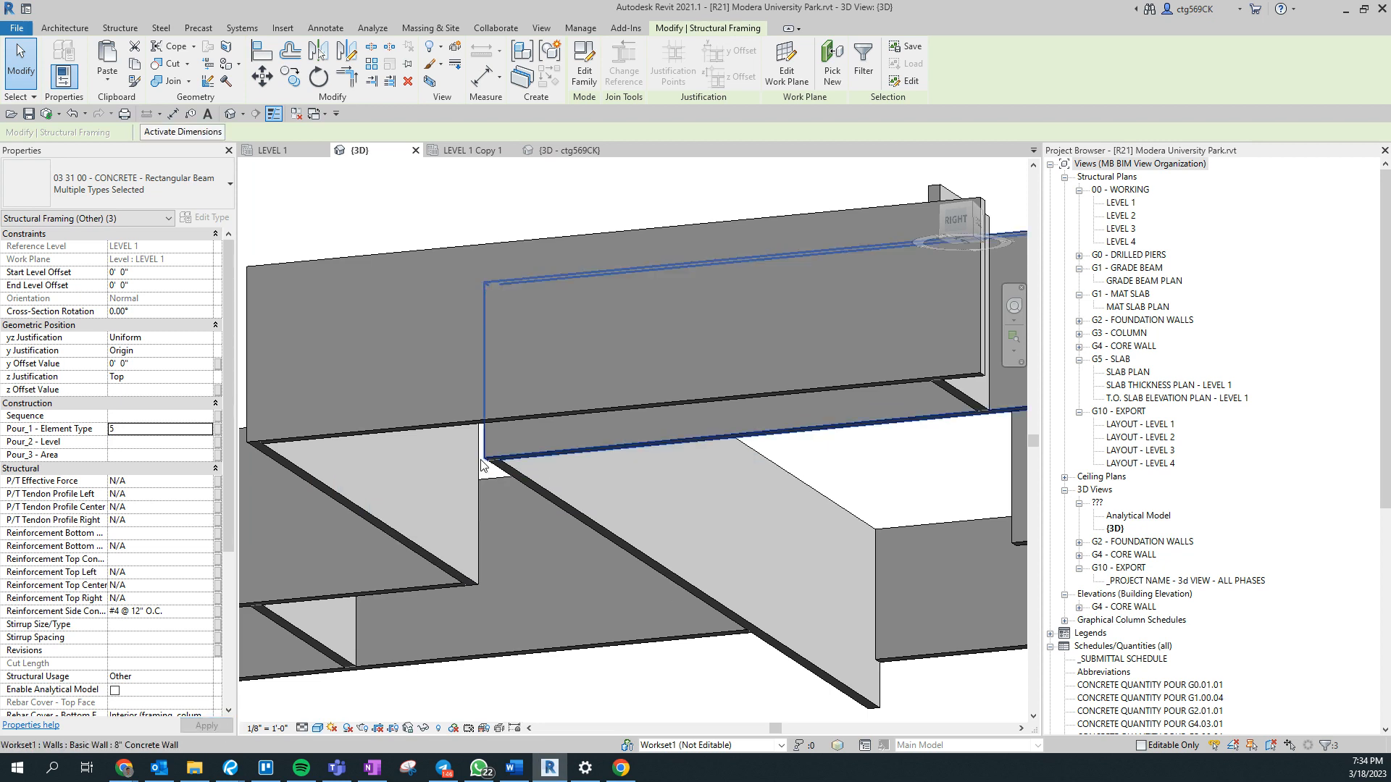
# - Window-select the freestanding cylindrical structure and set Pour_1 - Element Type to 5 for its elements
pyautogui.keyDown('shift'); pyautogui.moveTo(567, 368); pyautogui.dragTo(597, 580, button='middle'); pyautogui.keyUp('shift')
pyautogui.moveTo(595, 500); pyautogui.dragTo(574, 717, button='middle')
pyautogui.scroll(2, 568, 588)
pyautogui.click(568, 589)
pyautogui.keyDown('shift'); pyautogui.moveTo(568, 588); pyautogui.dragTo(795, 599, button='middle'); pyautogui.keyUp('shift')
pyautogui.click(352, 607)
pyautogui.scroll(3, 405, 589)
pyautogui.moveTo(374, 603); pyautogui.dragTo(547, 484)
pyautogui.moveTo(623, 557); pyautogui.dragTo(174, 640, button='middle')
pyautogui.scroll(-2, 587, 493)
pyautogui.keyDown('ctrl'); pyautogui.moveTo(646, 509); pyautogui.dragTo(750, 405); pyautogui.keyUp('ctrl')
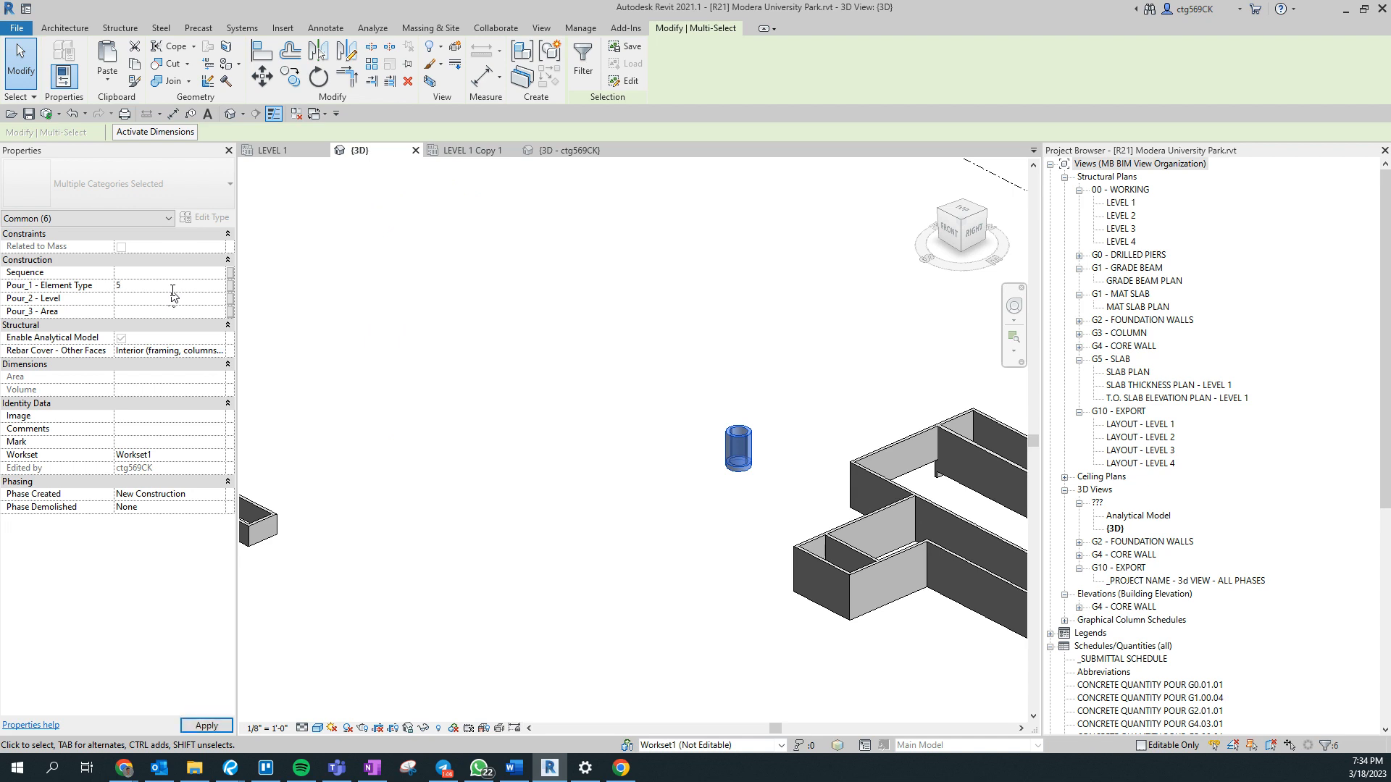
# - Examine the elements still visible in the 3D view for missing element type assignments
pyautogui.scroll(-5, 439, 499)
pyautogui.keyDown('shift'); pyautogui.moveTo(475, 568); pyautogui.dragTo(596, 497, button='middle'); pyautogui.keyUp('shift')
pyautogui.scroll(3, 614, 575)
pyautogui.scroll(3, 301, 468)
pyautogui.keyDown('shift'); pyautogui.moveTo(968, 584); pyautogui.dragTo(641, 420, button='middle'); pyautogui.keyUp('shift')
pyautogui.scroll(-3, 794, 525)
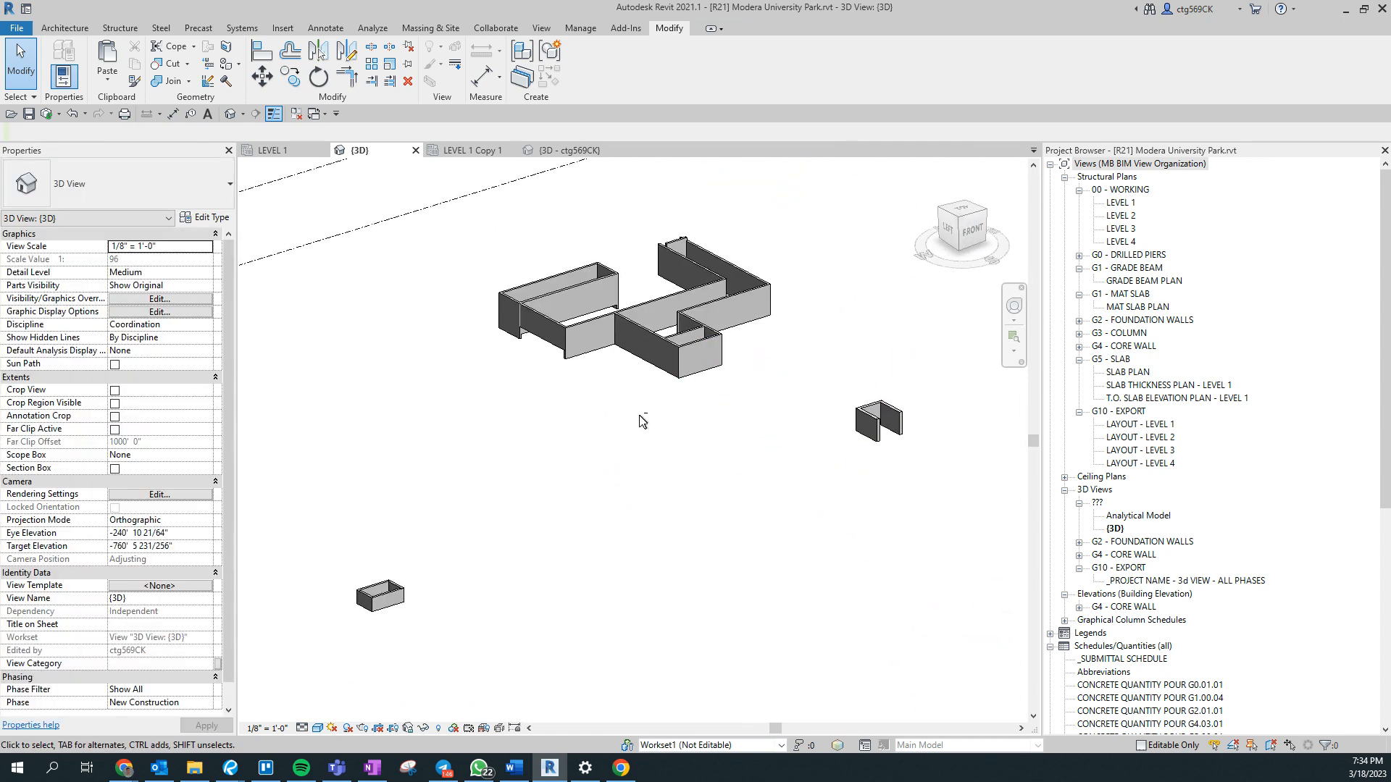
# - Turn on visibility for all seven Pour_1 - Element Type filters in the 3D view's visibility/graphic overrides
pyautogui.press('v')
pyautogui.press('v')
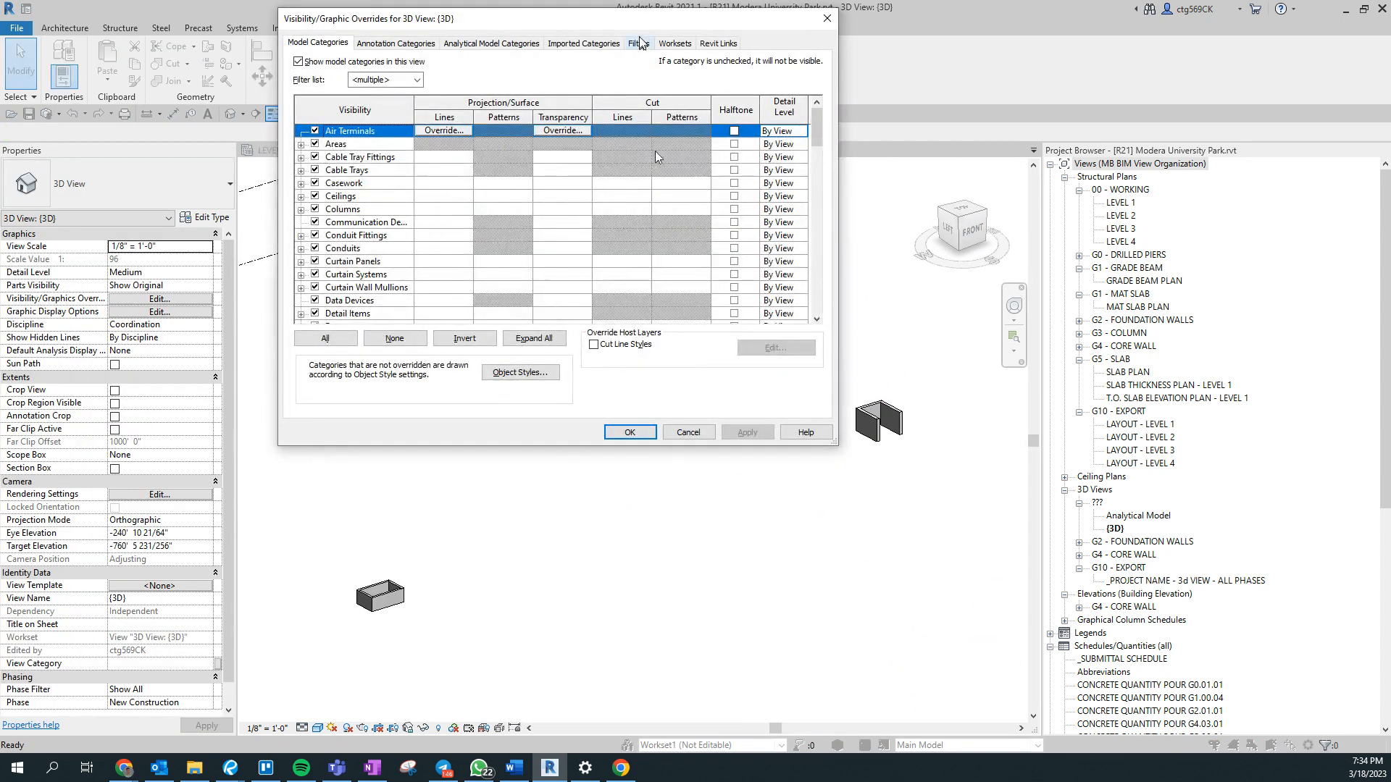
pyautogui.click(640, 43)
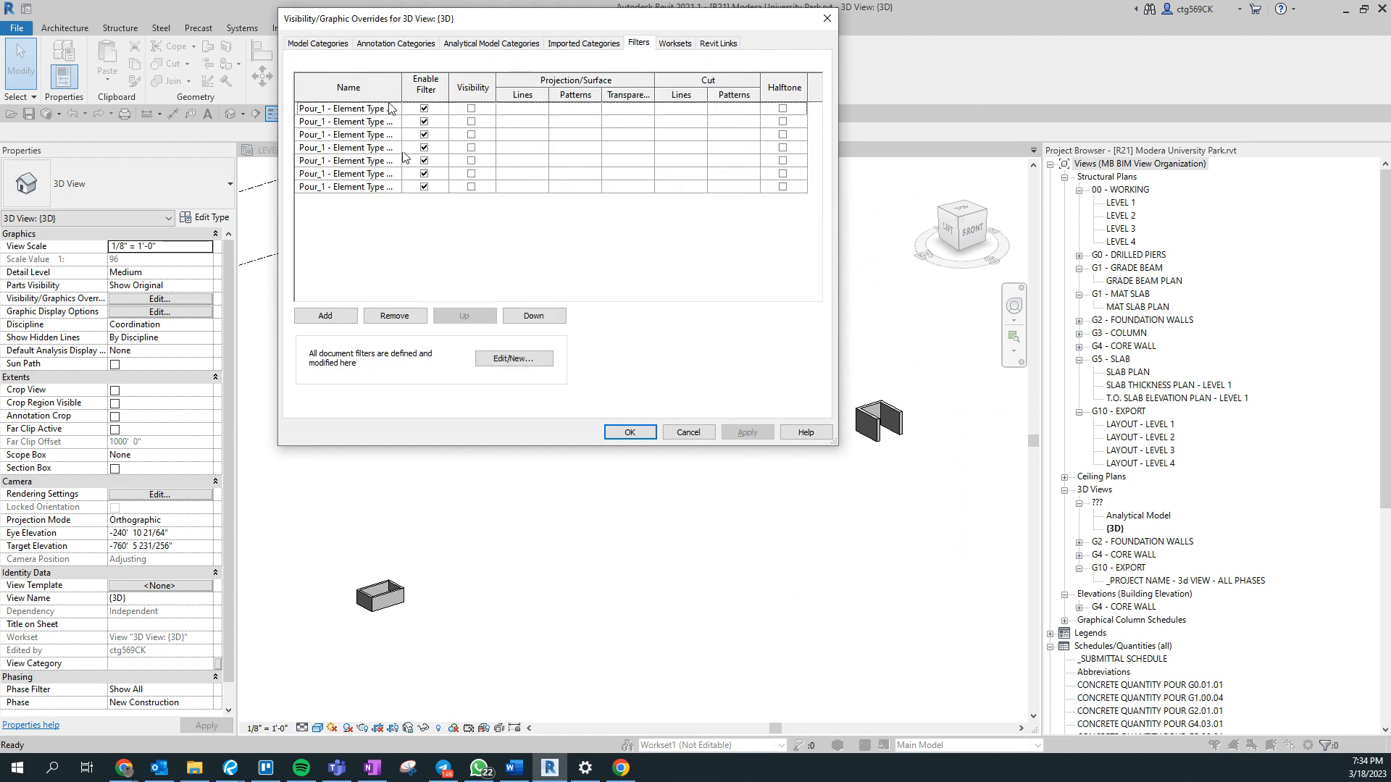
pyautogui.click(355, 110)
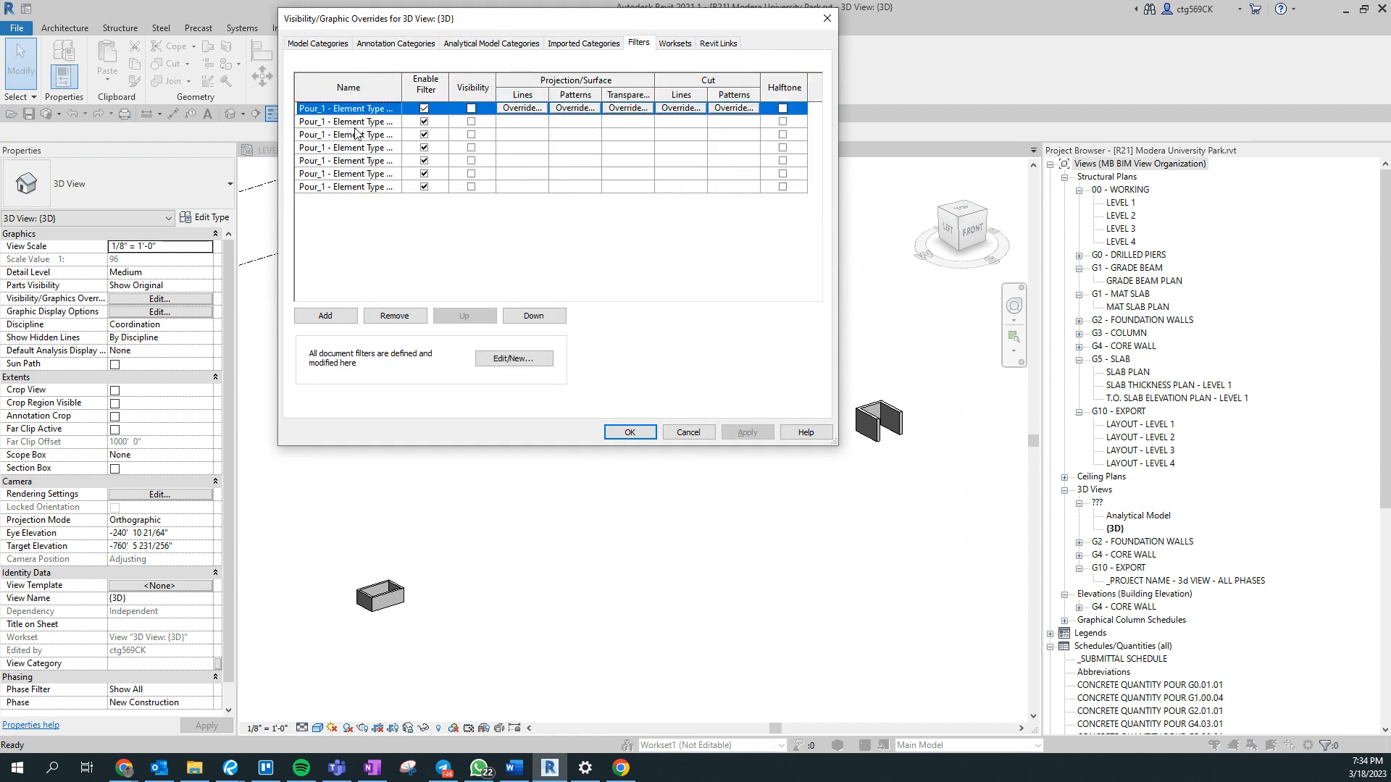
pyautogui.click(471, 121)
pyautogui.click(470, 135)
pyautogui.click(470, 148)
pyautogui.click(470, 160)
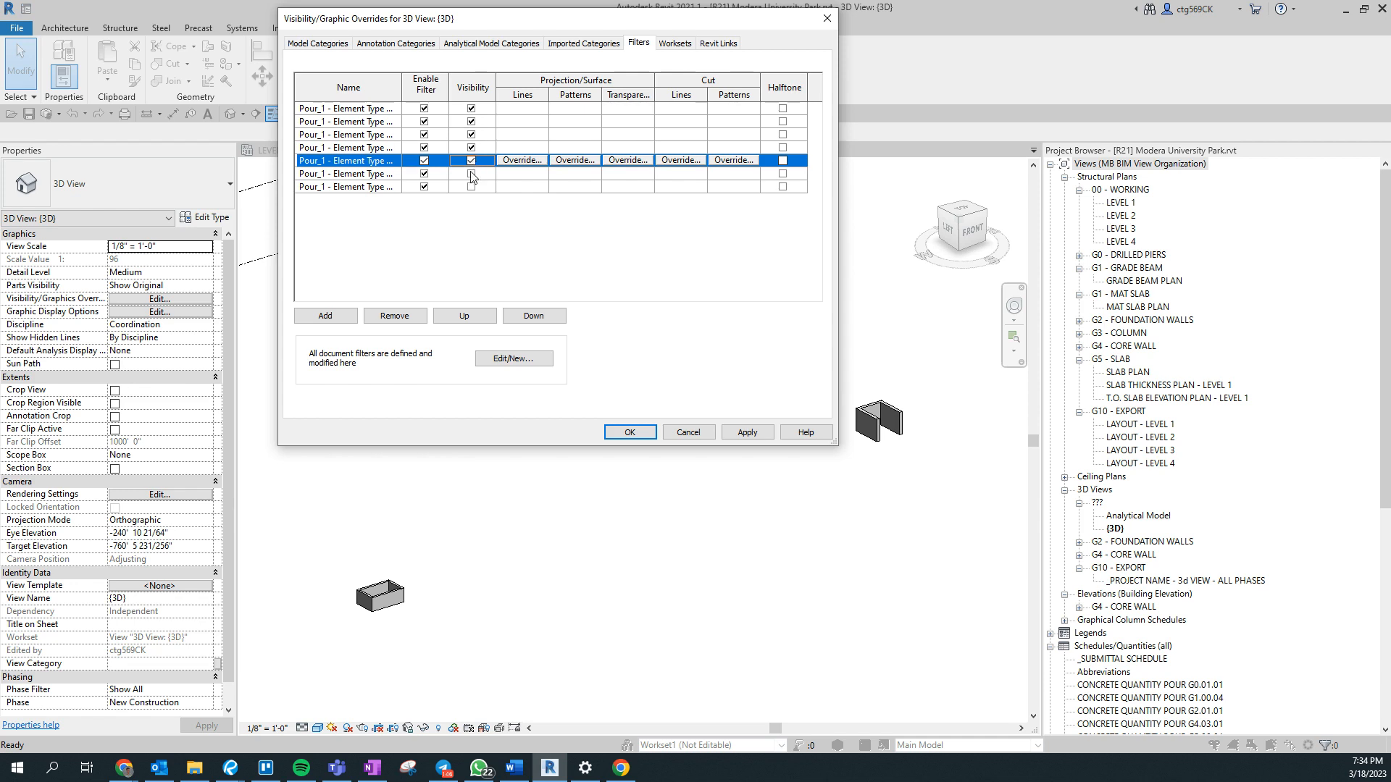
pyautogui.click(471, 174)
pyautogui.click(471, 187)
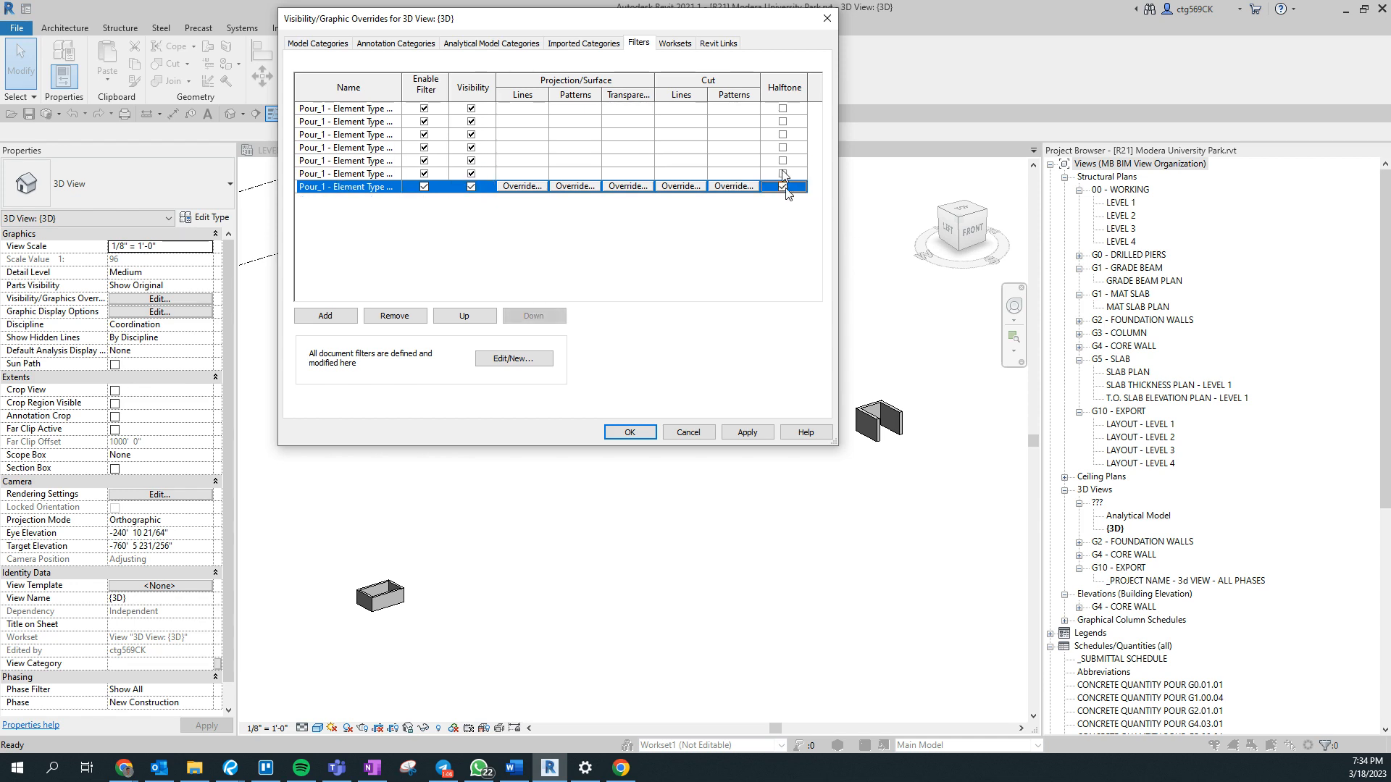
# - Turn on halftone for the remaining six Pour_1 - Element Type filters and apply the overrides to the 3D view
pyautogui.click(782, 174)
pyautogui.click(782, 160)
pyautogui.click(783, 147)
pyautogui.click(782, 135)
pyautogui.click(782, 122)
pyautogui.click(783, 108)
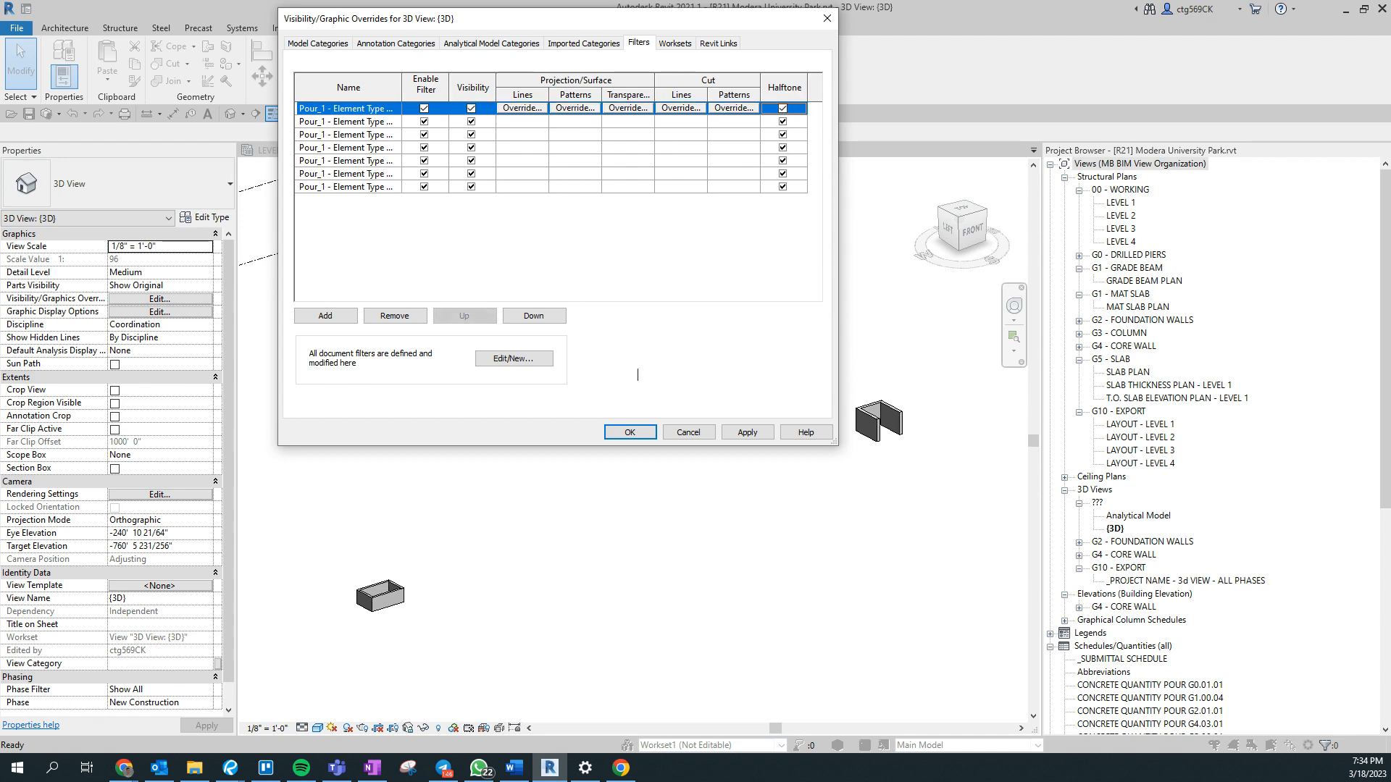
pyautogui.click(619, 431)
# - Check the Pour_1 - Element Type value of an 8" Concrete Wall beneath the raised slab, and undo the filter override changes
pyautogui.keyDown('shift'); pyautogui.moveTo(640, 605); pyautogui.dragTo(728, 494, button='middle'); pyautogui.keyUp('shift')
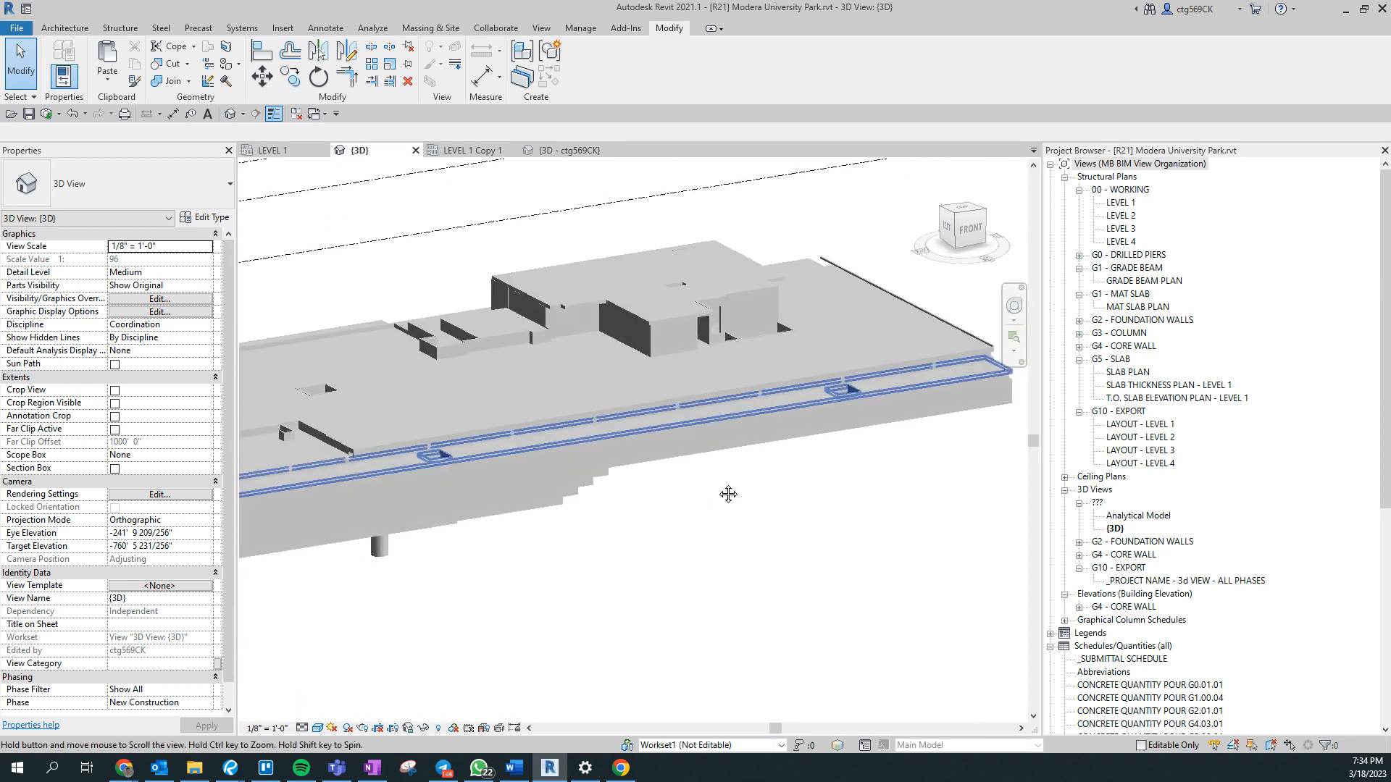
pyautogui.scroll(3, 681, 318)
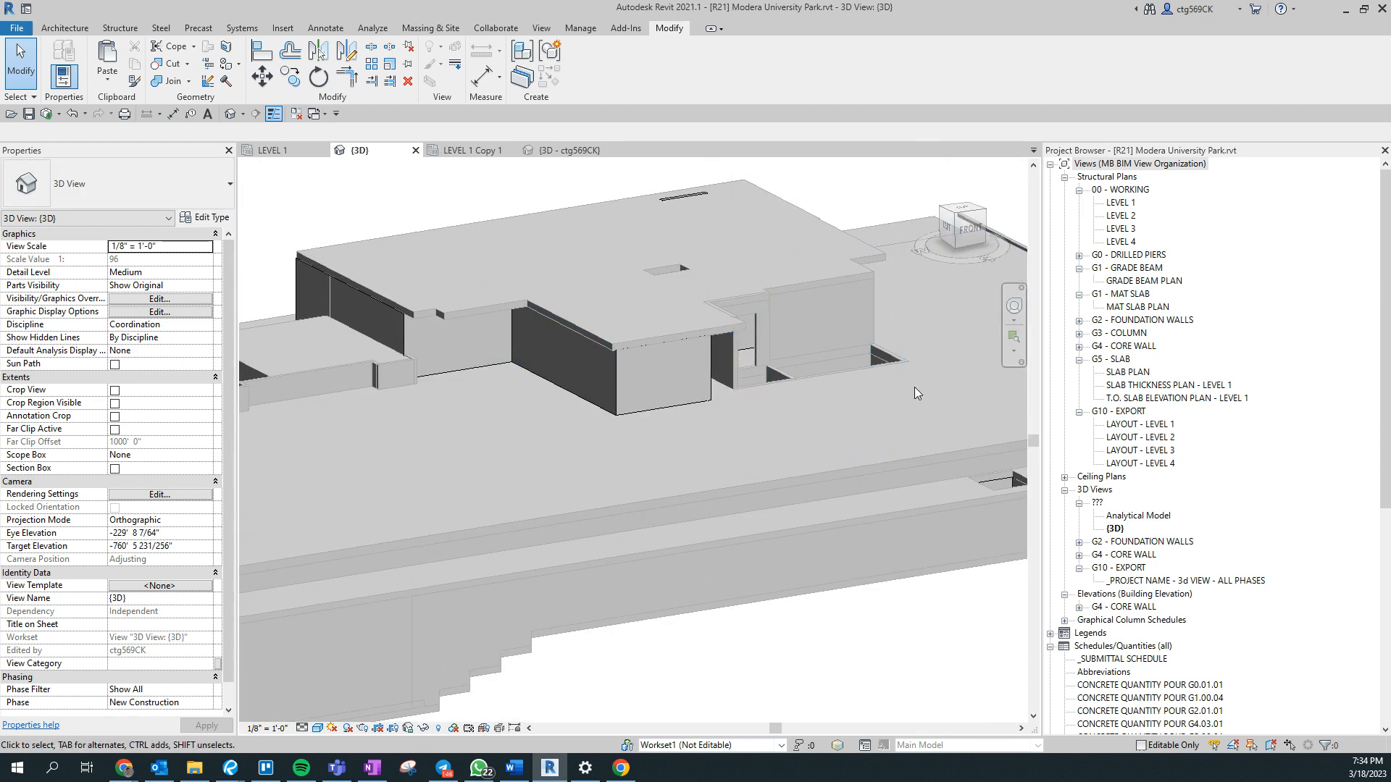
pyautogui.moveTo(794, 336); pyautogui.dragTo(914, 387, button='middle')
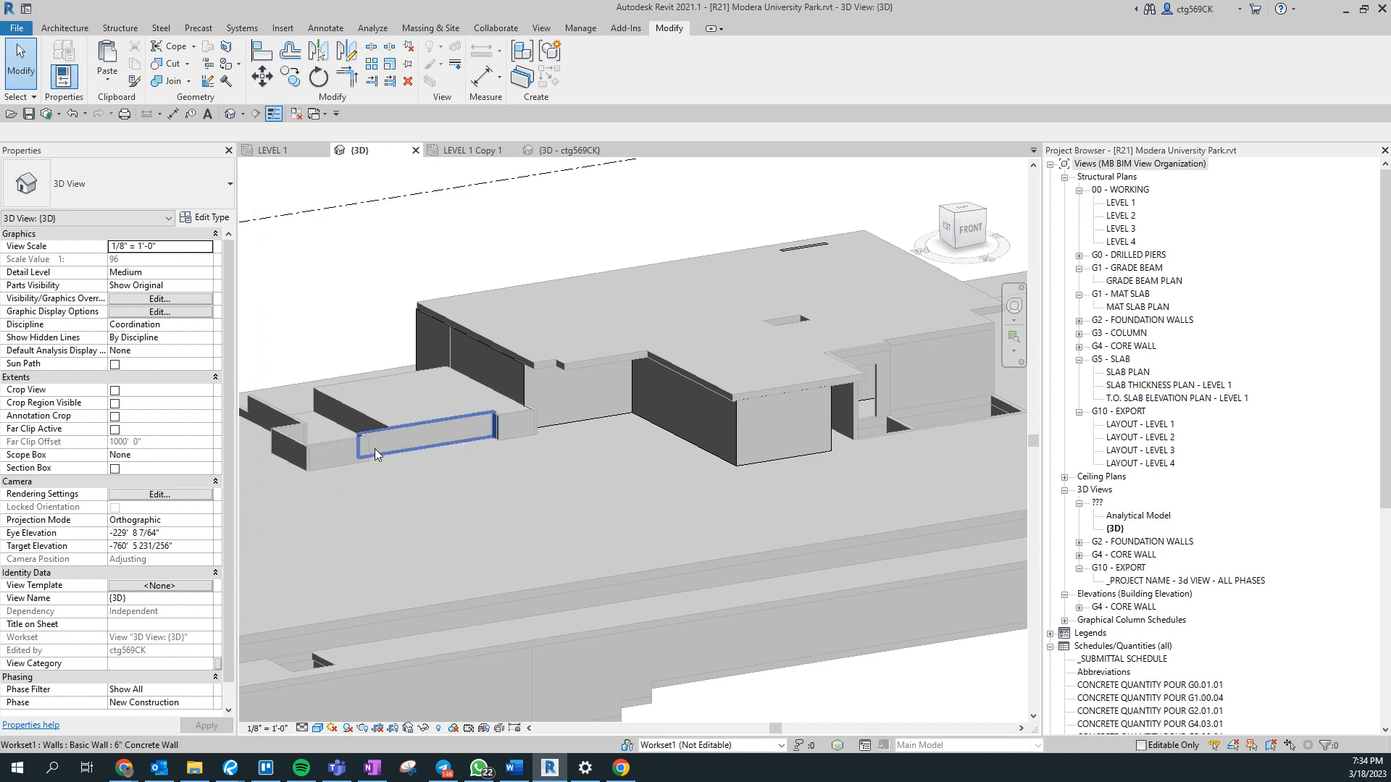
pyautogui.click(620, 419)
pyautogui.moveTo(739, 474); pyautogui.dragTo(640, 496, button='middle')
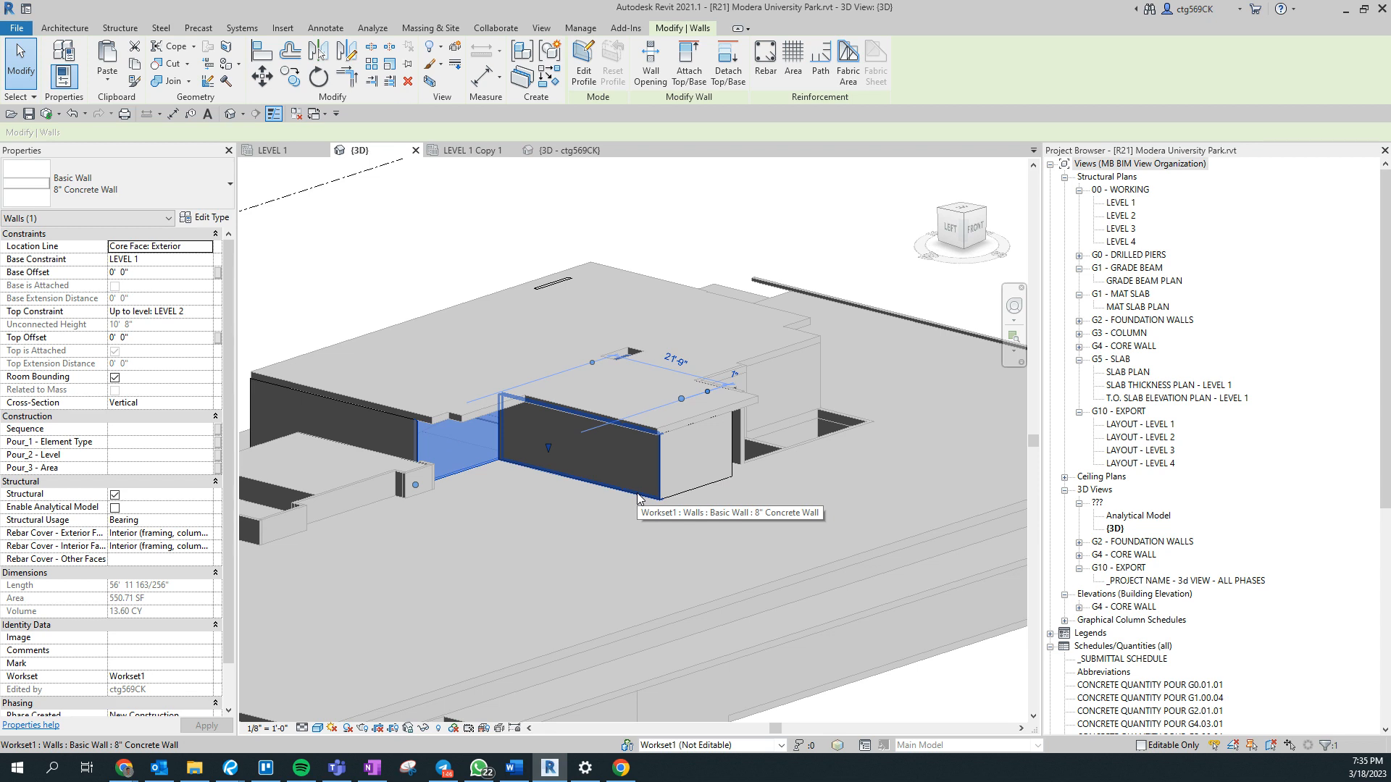
pyautogui.press('Escape')
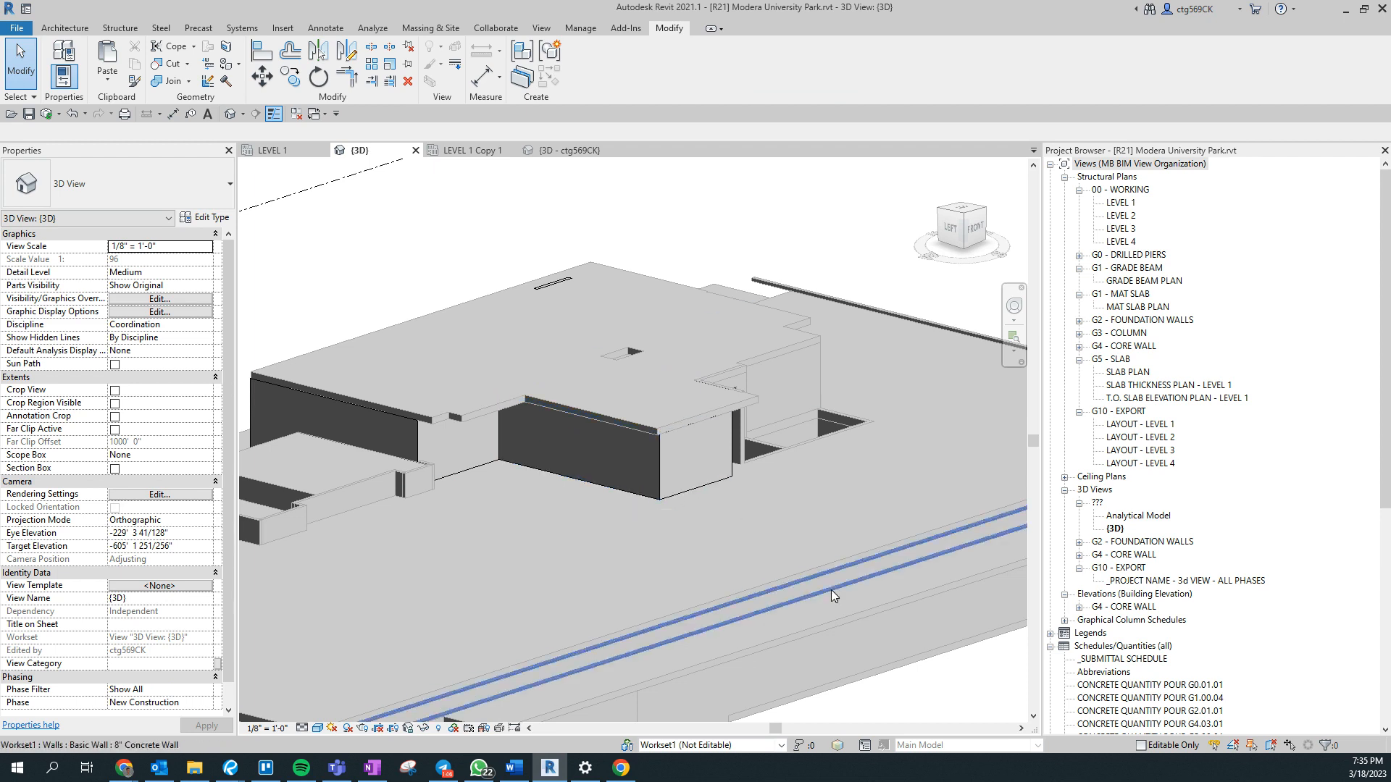
pyautogui.hotkey('ctrl', 'z')
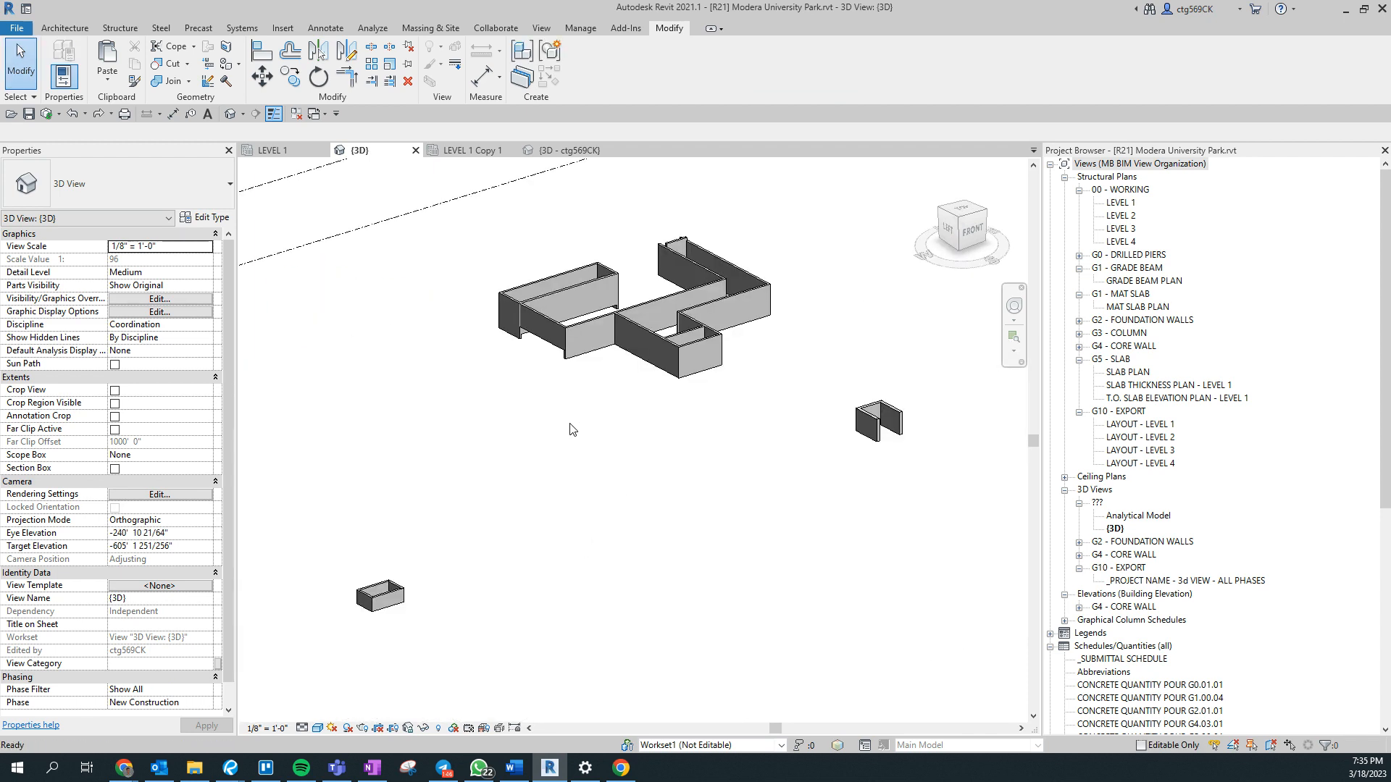
# - Window-select the connected wall group, limit the selection to the Walls category and assign Pour_1 - Element Type to those walls
pyautogui.keyDown('shift'); pyautogui.moveTo(570, 424); pyautogui.dragTo(465, 573, button='middle'); pyautogui.keyUp('shift')
pyautogui.moveTo(426, 590); pyautogui.dragTo(742, 388)
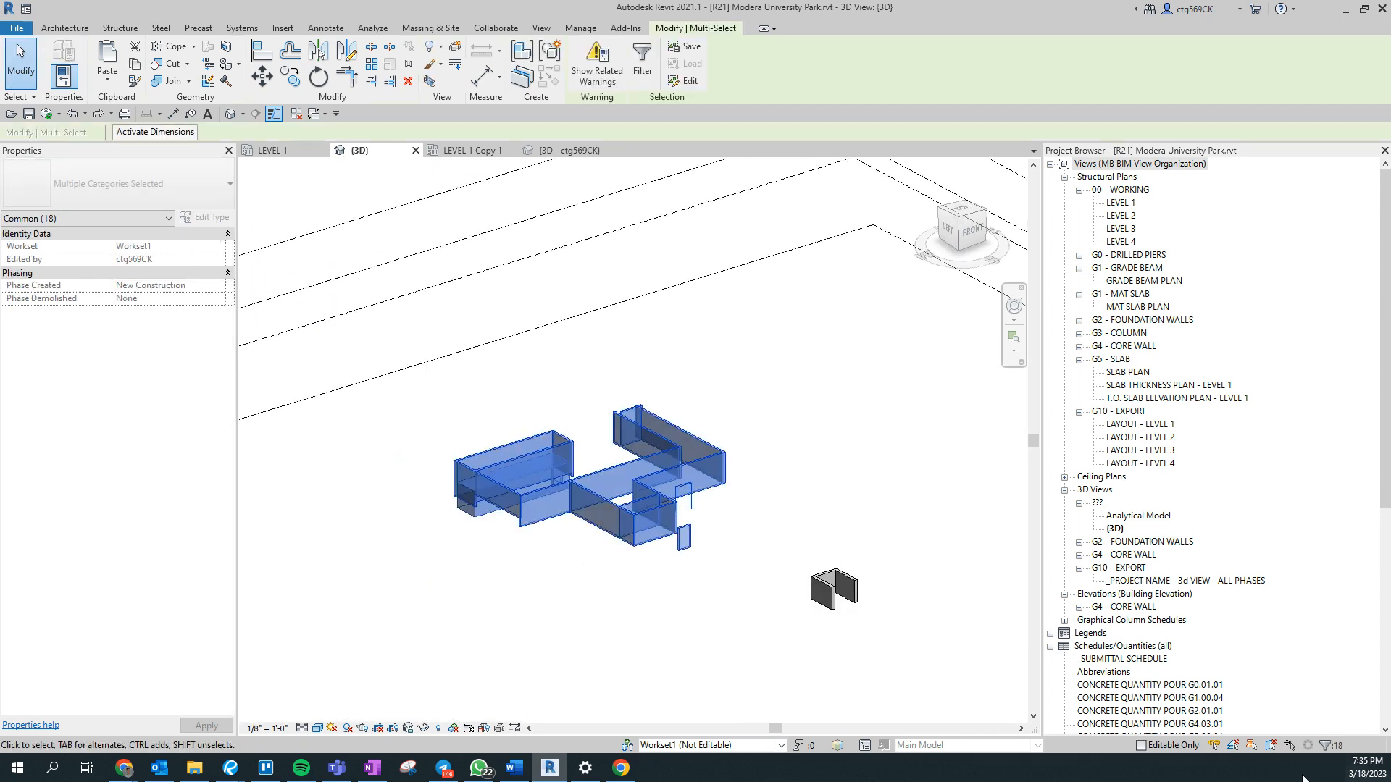
pyautogui.click(1342, 747)
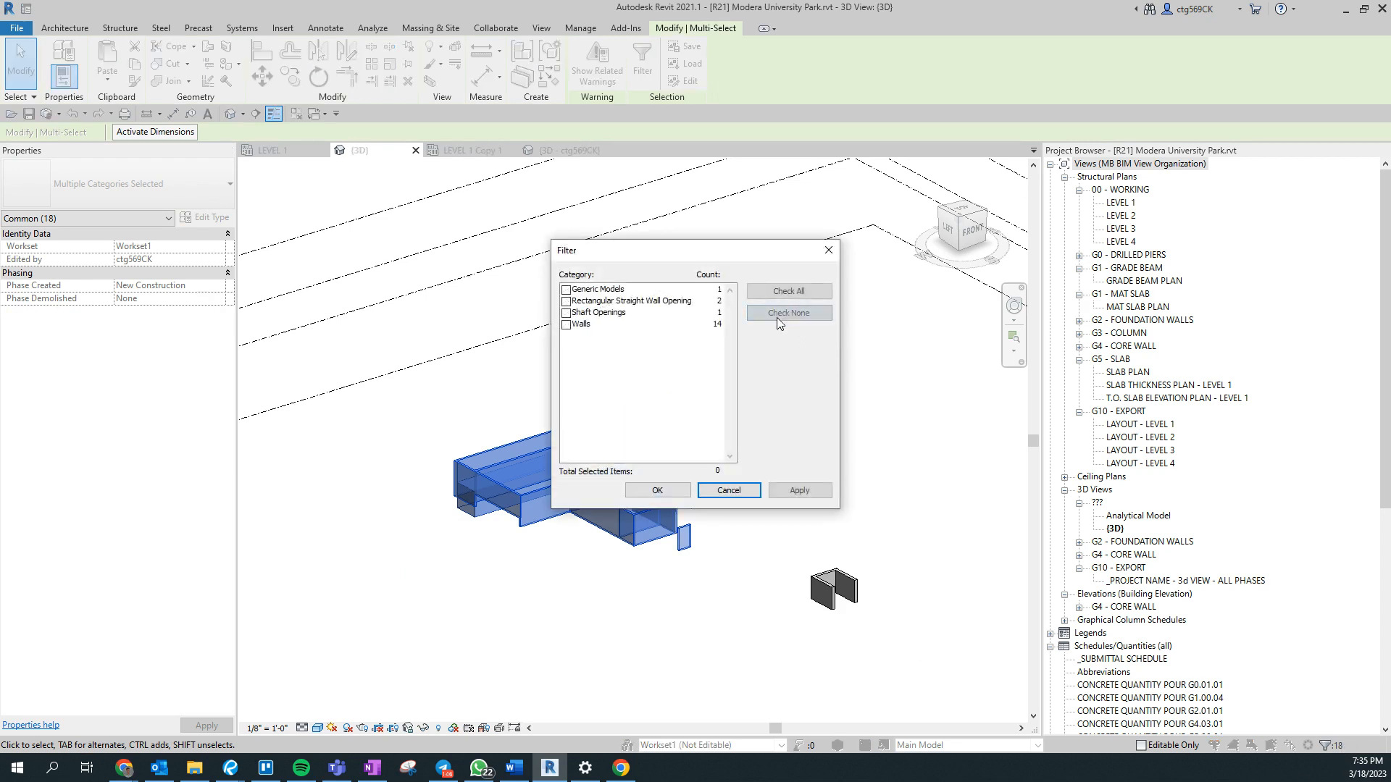
pyautogui.click(566, 326)
pyautogui.click(647, 497)
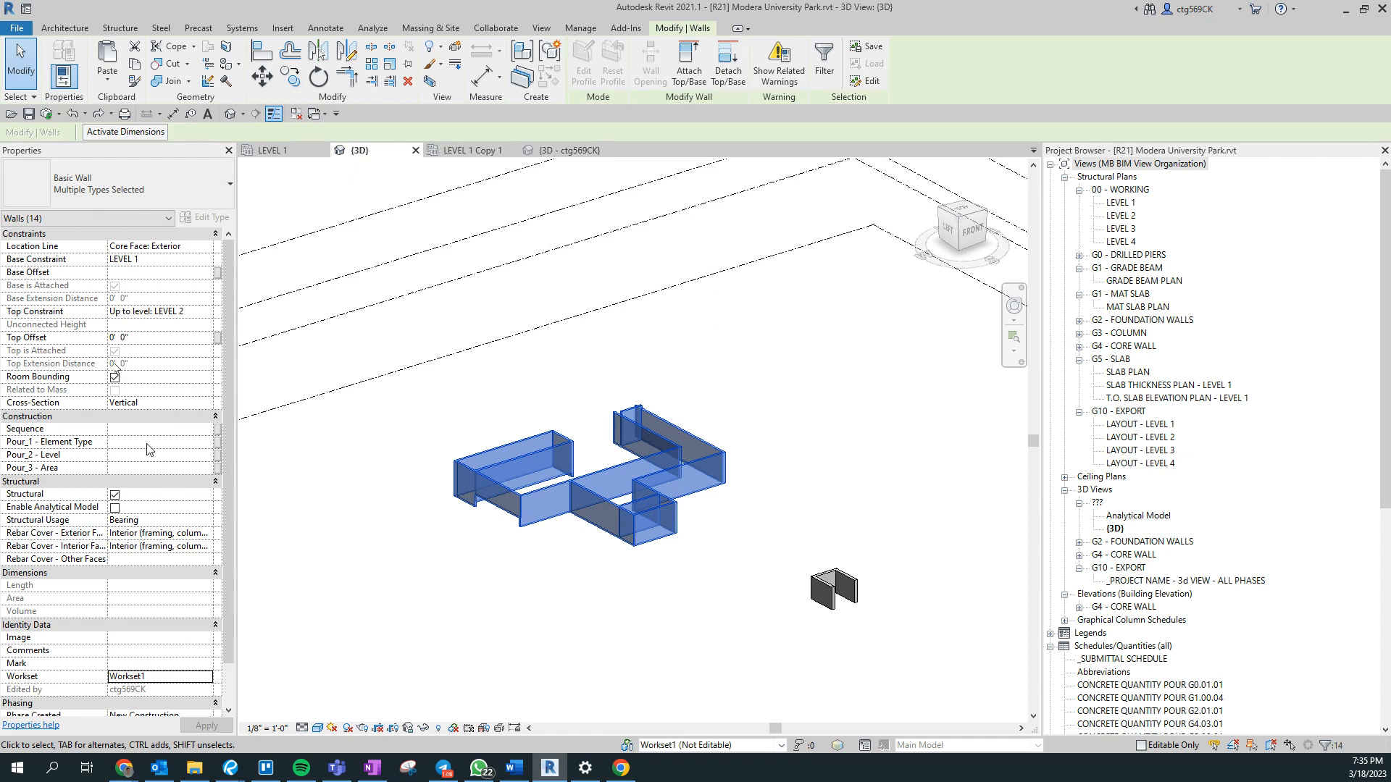
pyautogui.press('e')
pyautogui.press('h')
# - Turn on halftone for the Pour_1 - Element Type filters in the 3D view's visibility/graphic overrides
pyautogui.moveTo(807, 618); pyautogui.dragTo(531, 497, button='middle')
pyautogui.moveTo(631, 494); pyautogui.dragTo(921, 398, button='middle')
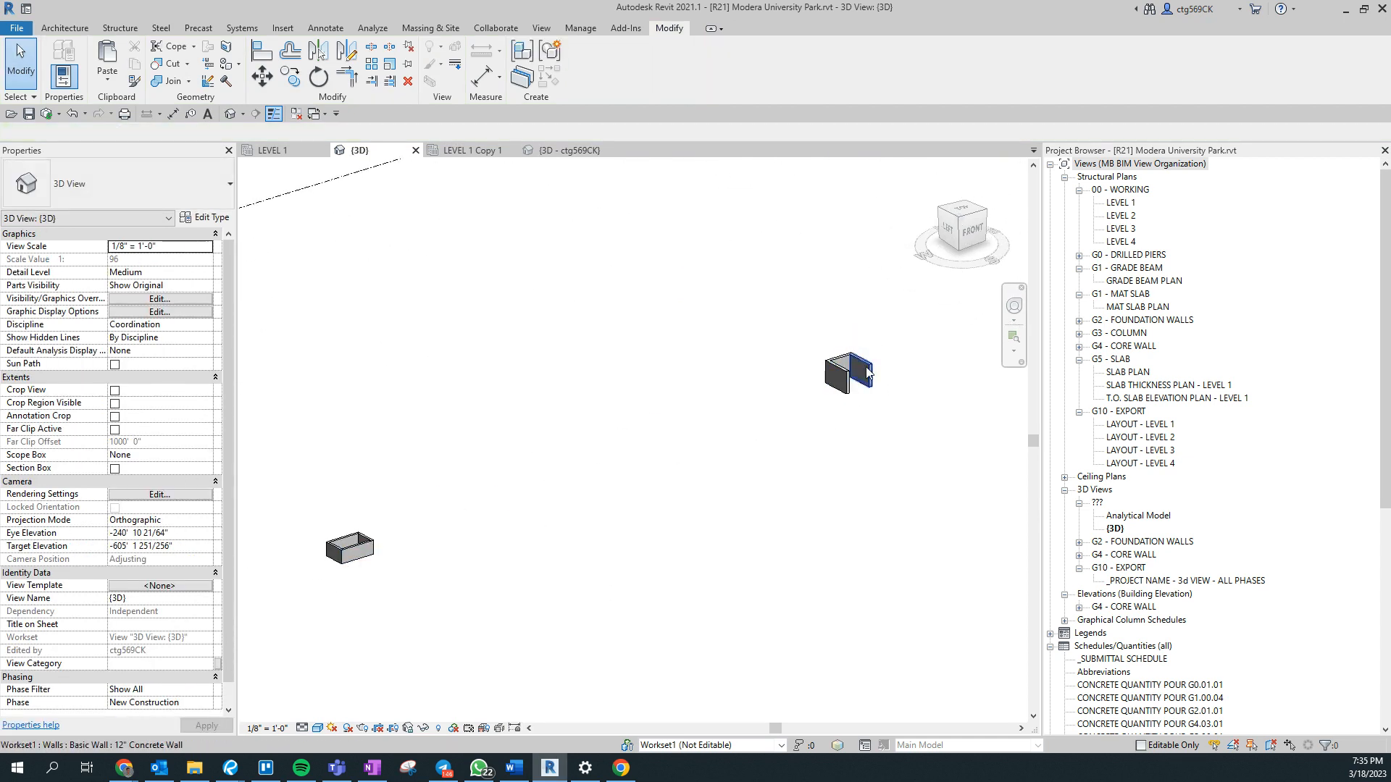
pyautogui.press('v')
pyautogui.press('g')
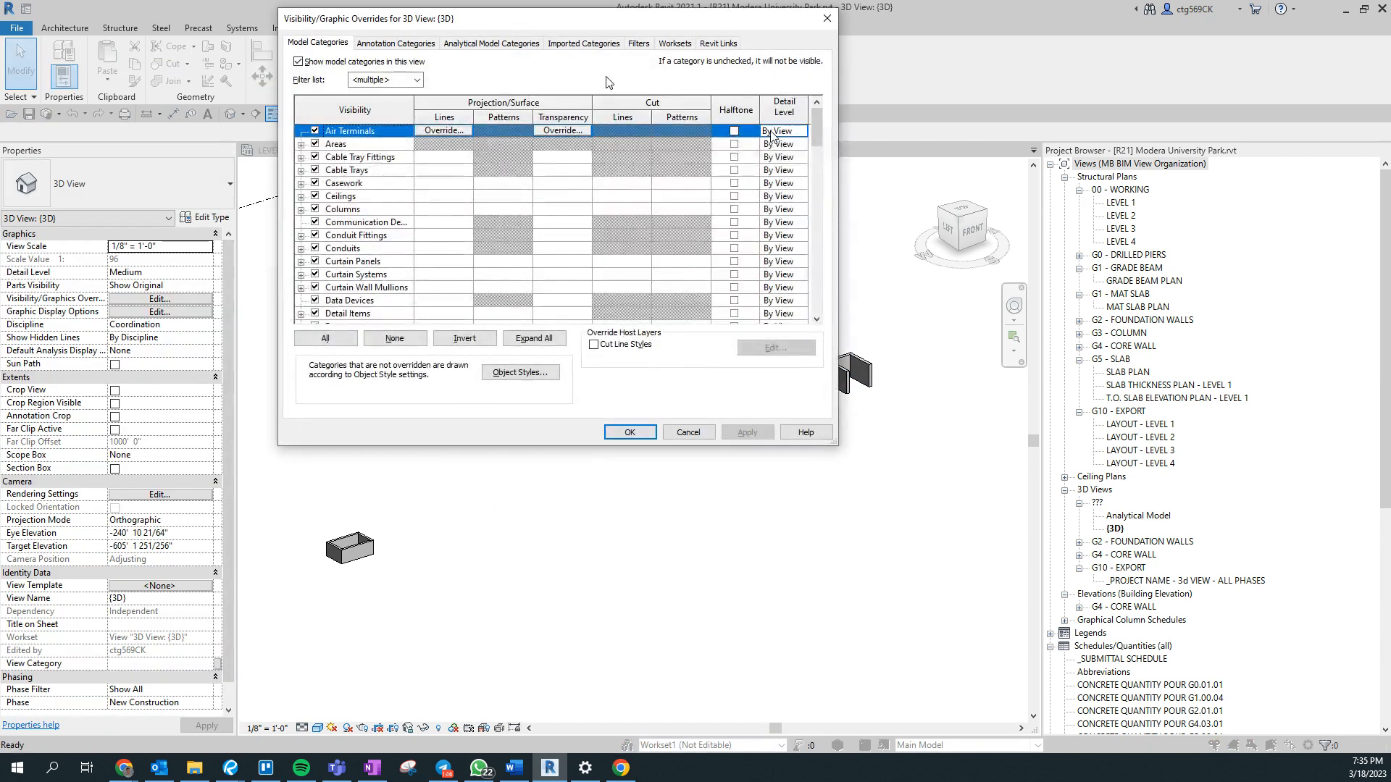
pyautogui.click(638, 43)
pyautogui.click(782, 108)
pyautogui.click(782, 121)
pyautogui.click(782, 134)
pyautogui.click(782, 147)
pyautogui.click(782, 161)
pyautogui.click(782, 173)
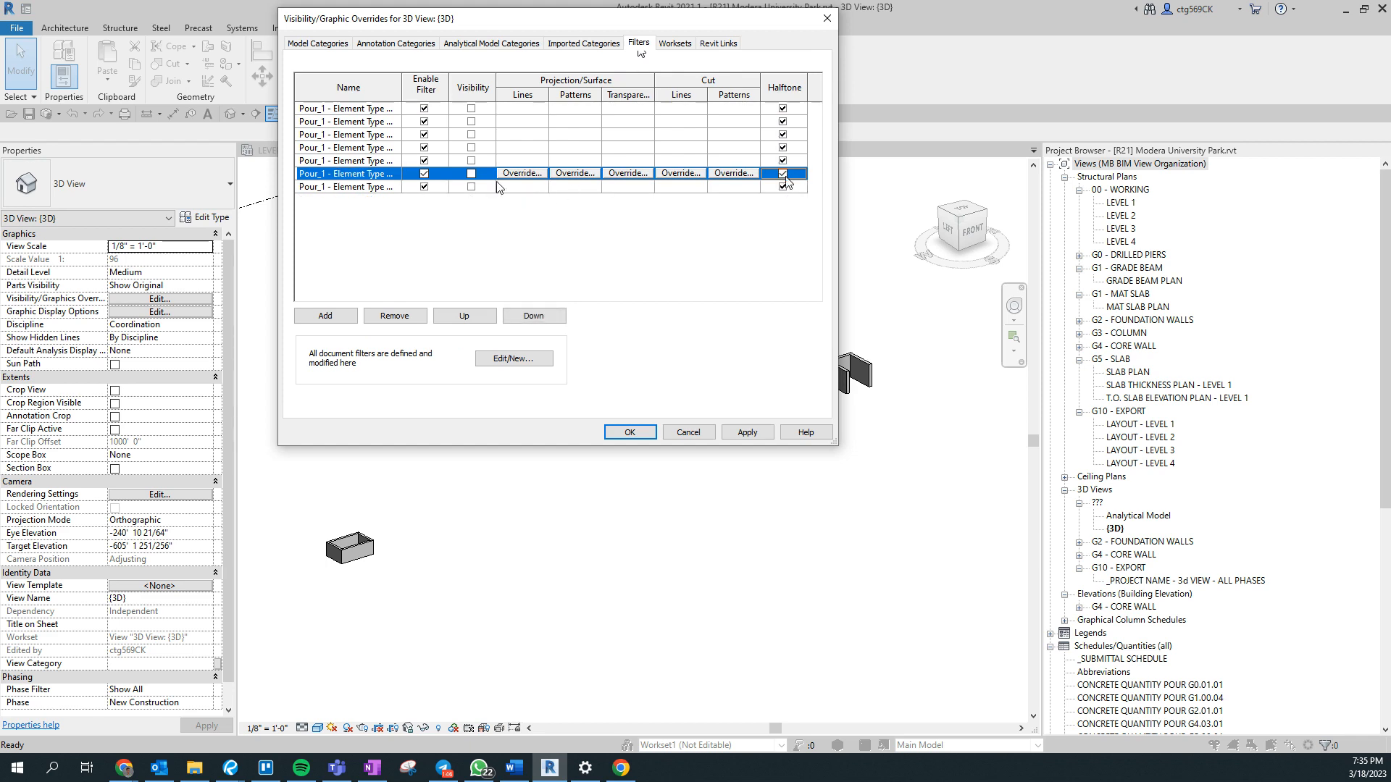
# - Turn visibility back on for all seven Pour_1 - Element Type filters and apply the overrides
pyautogui.click(471, 186)
pyautogui.click(471, 174)
pyautogui.click(471, 160)
pyautogui.click(471, 147)
pyautogui.click(471, 134)
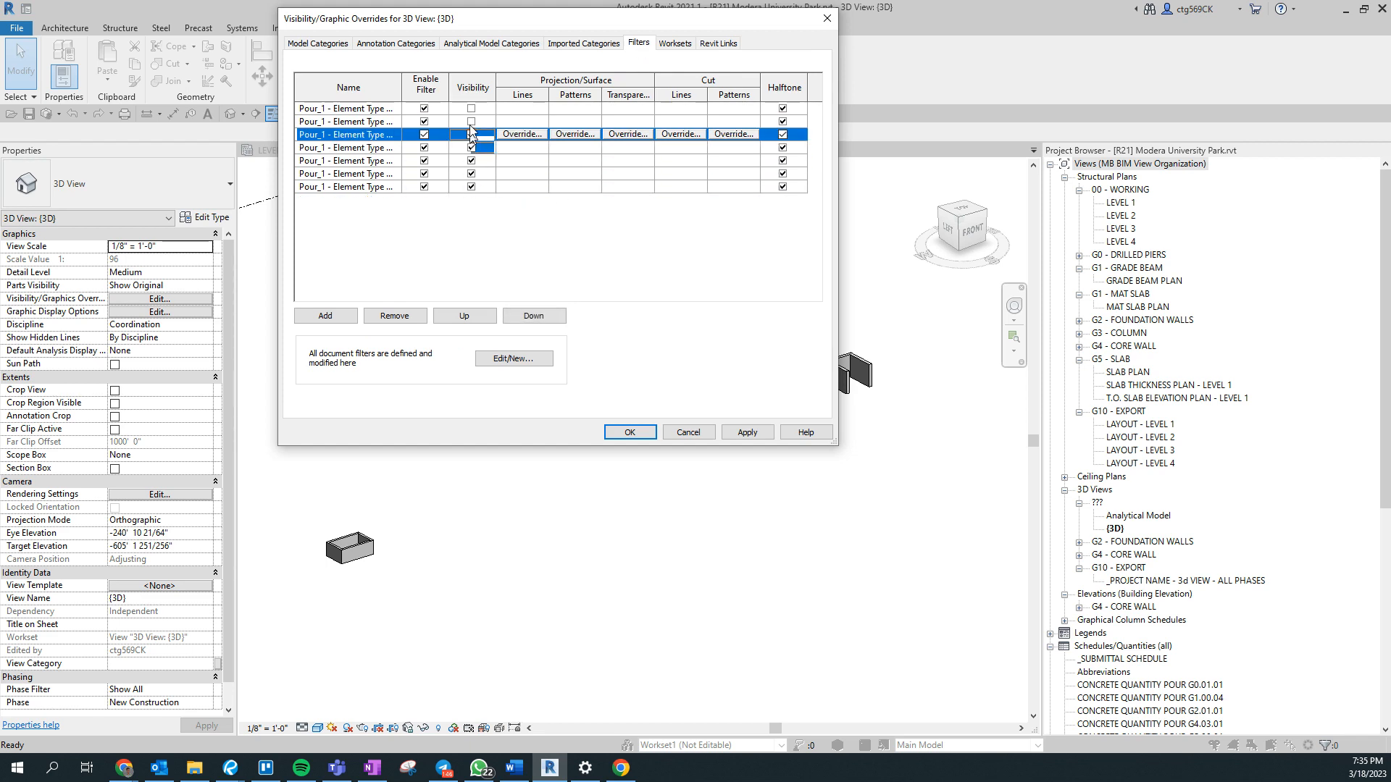
pyautogui.click(471, 121)
pyautogui.click(471, 108)
pyautogui.click(630, 433)
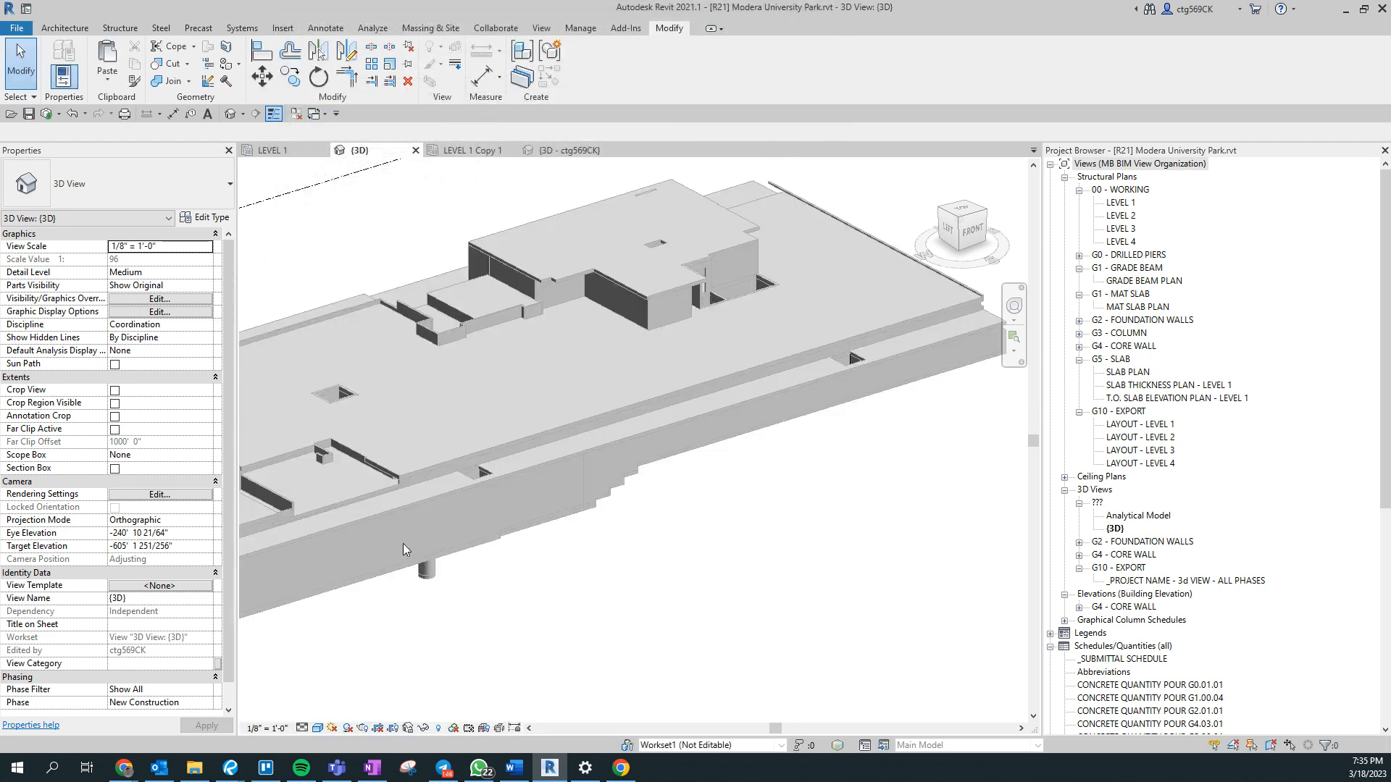
# - Select the four 8" Concrete Walls above the 24" Mat Foundation under the building and set Pour_1 - Element Type to 1
pyautogui.keyDown('shift'); pyautogui.moveTo(371, 558); pyautogui.dragTo(525, 443, button='middle'); pyautogui.keyUp('shift')
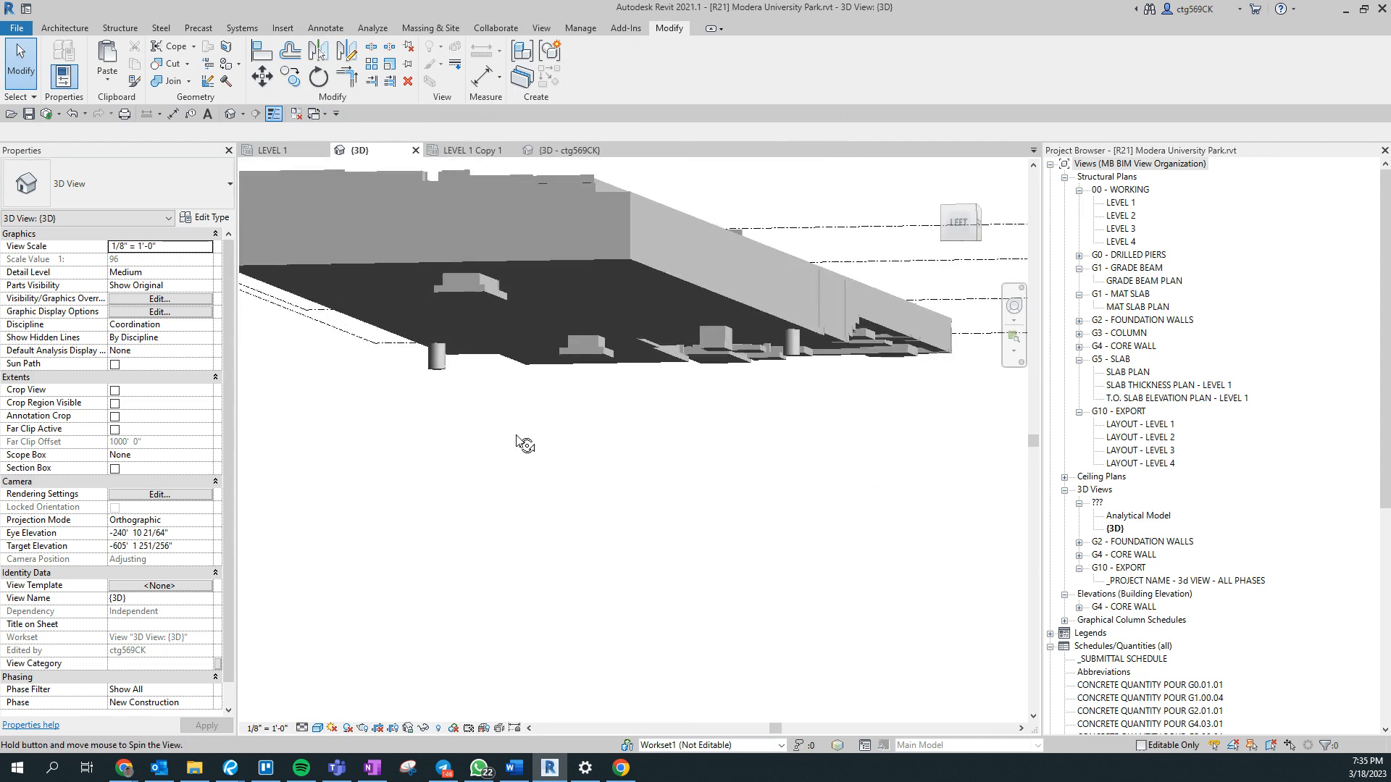
pyautogui.scroll(6, 714, 337)
pyautogui.click(750, 307)
pyautogui.keyDown('shift'); pyautogui.moveTo(787, 330); pyautogui.dragTo(806, 450, button='middle'); pyautogui.keyUp('shift')
pyautogui.click(782, 436)
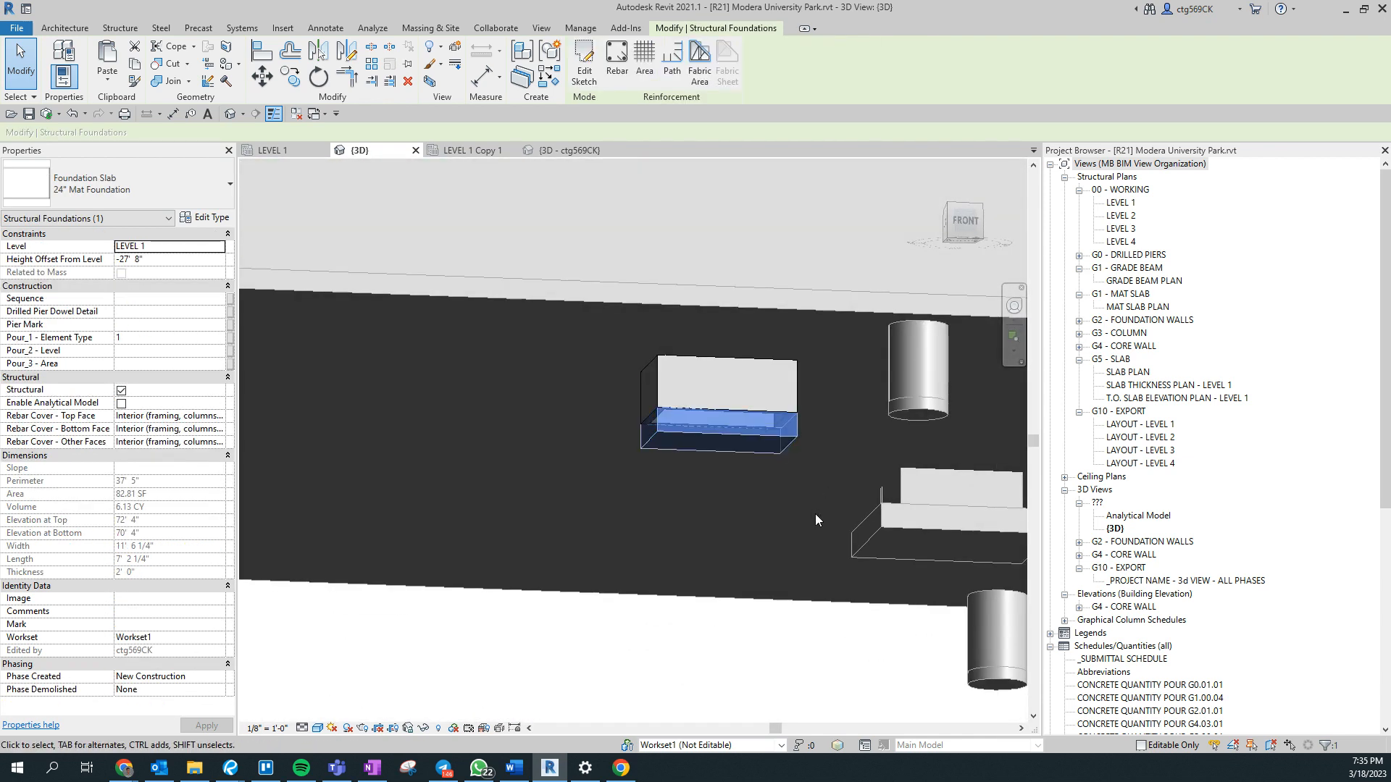
pyautogui.keyDown('shift'); pyautogui.moveTo(653, 315); pyautogui.dragTo(784, 450, button='middle'); pyautogui.keyUp('shift')
pyautogui.press('Escape')
pyautogui.scroll(2, 790, 385)
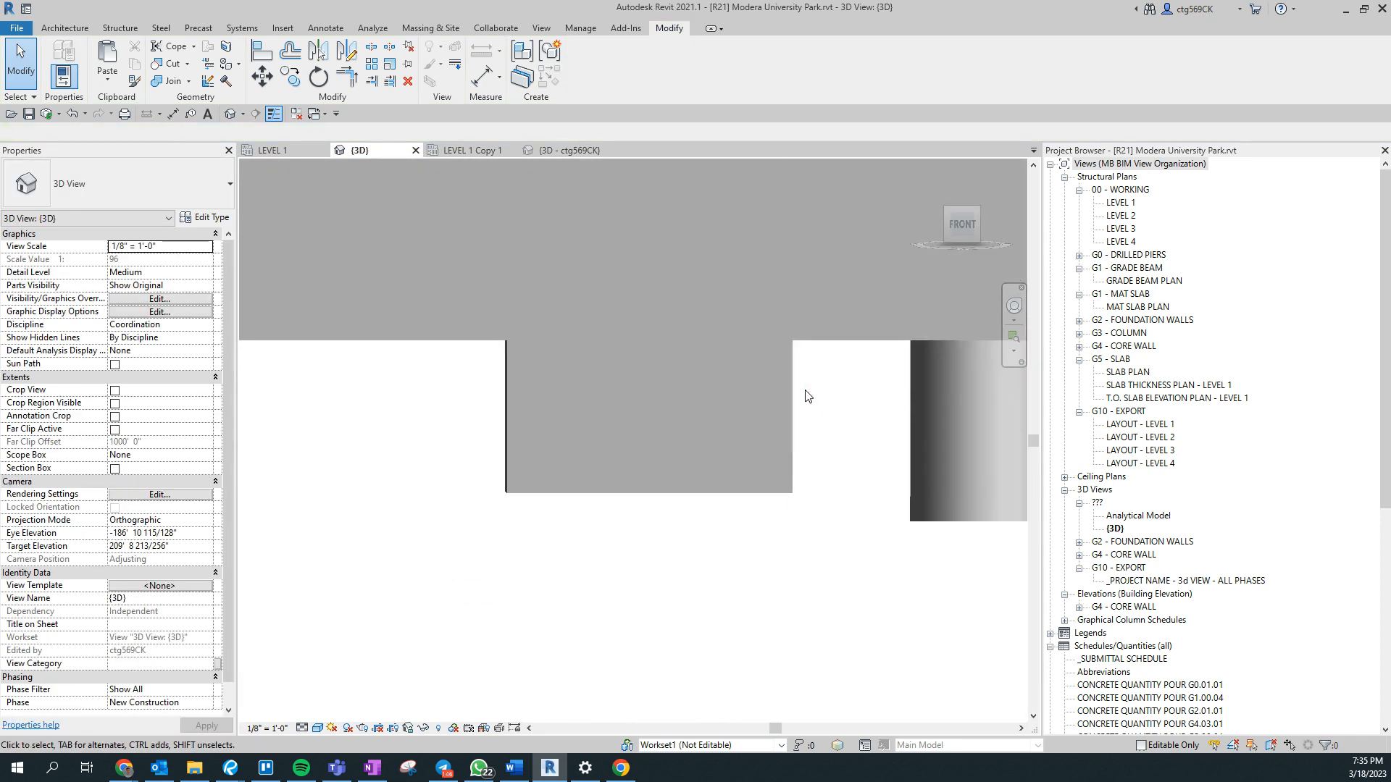
pyautogui.moveTo(811, 398); pyautogui.dragTo(484, 376)
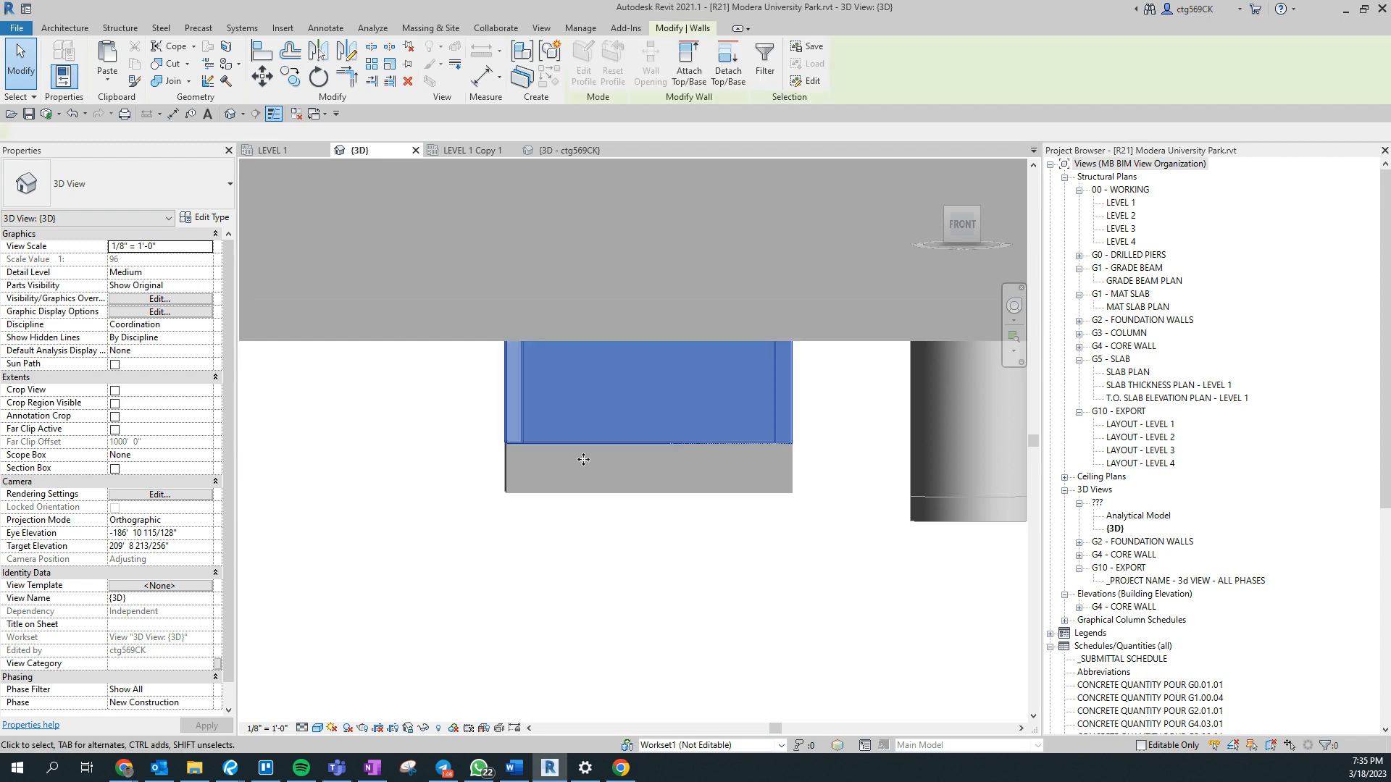
pyautogui.click(140, 443)
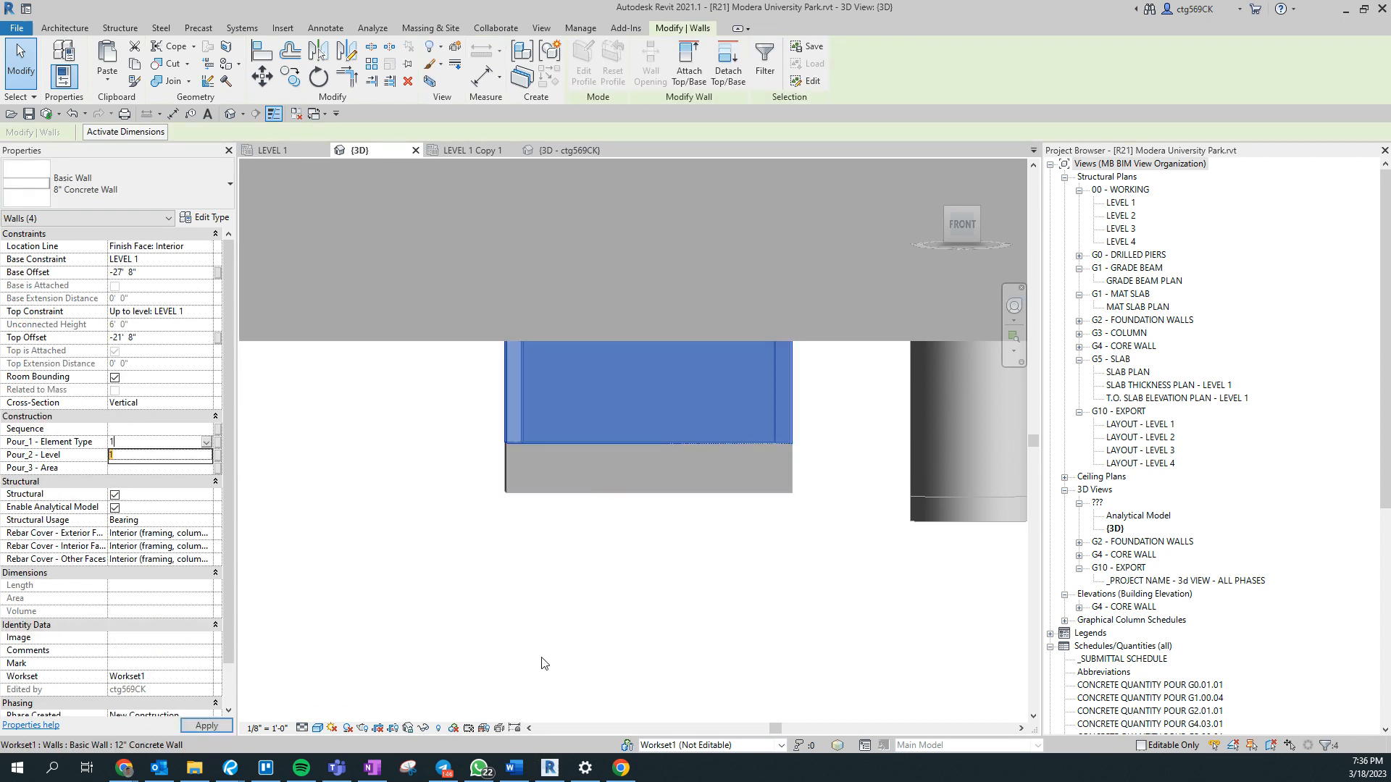
pyautogui.scroll(-1, 488, 532)
pyautogui.click(487, 532)
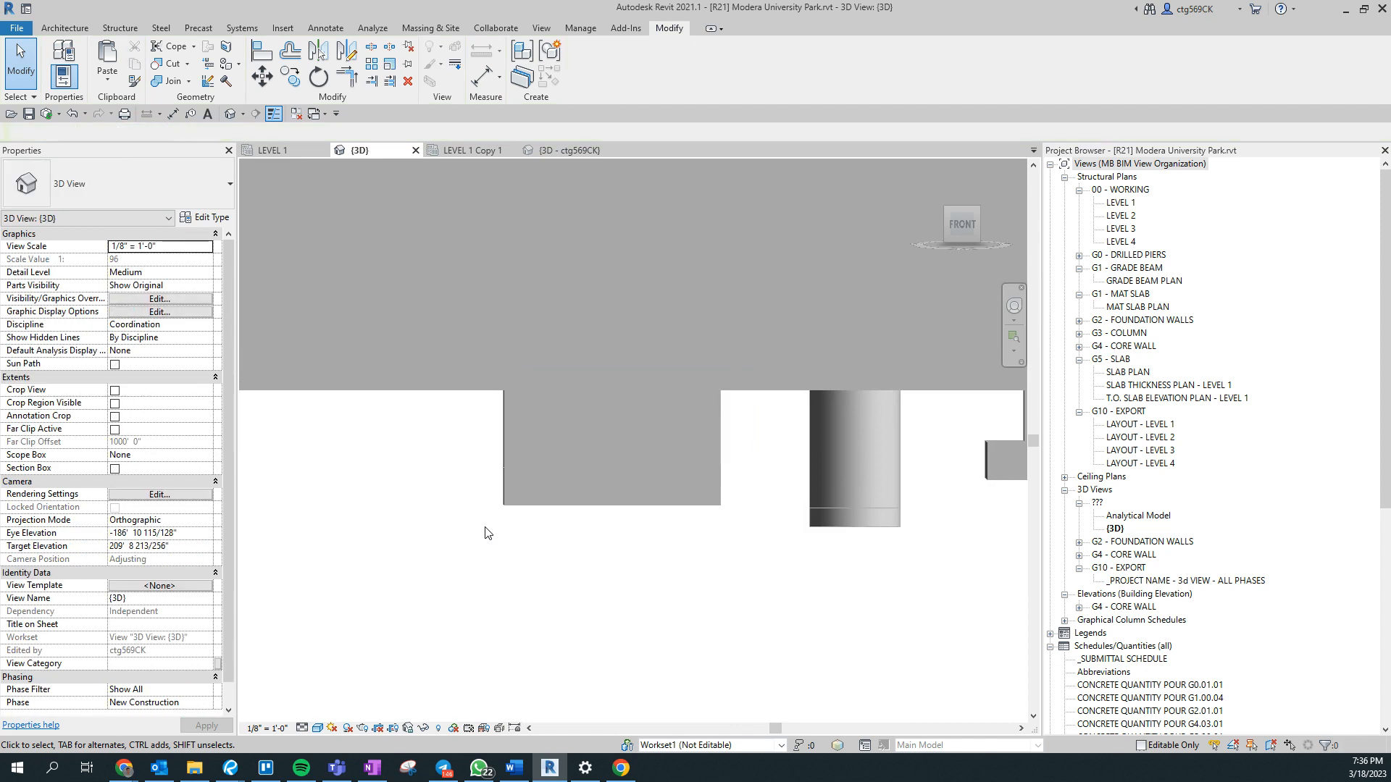
# - Switch the 3D view's visual style to Wireframe while viewing the model's underside
pyautogui.scroll(-4, 631, 429)
pyautogui.moveTo(531, 510); pyautogui.dragTo(980, 363, button='middle')
pyautogui.click(822, 437)
pyautogui.scroll(5, 869, 463)
pyautogui.click(824, 498)
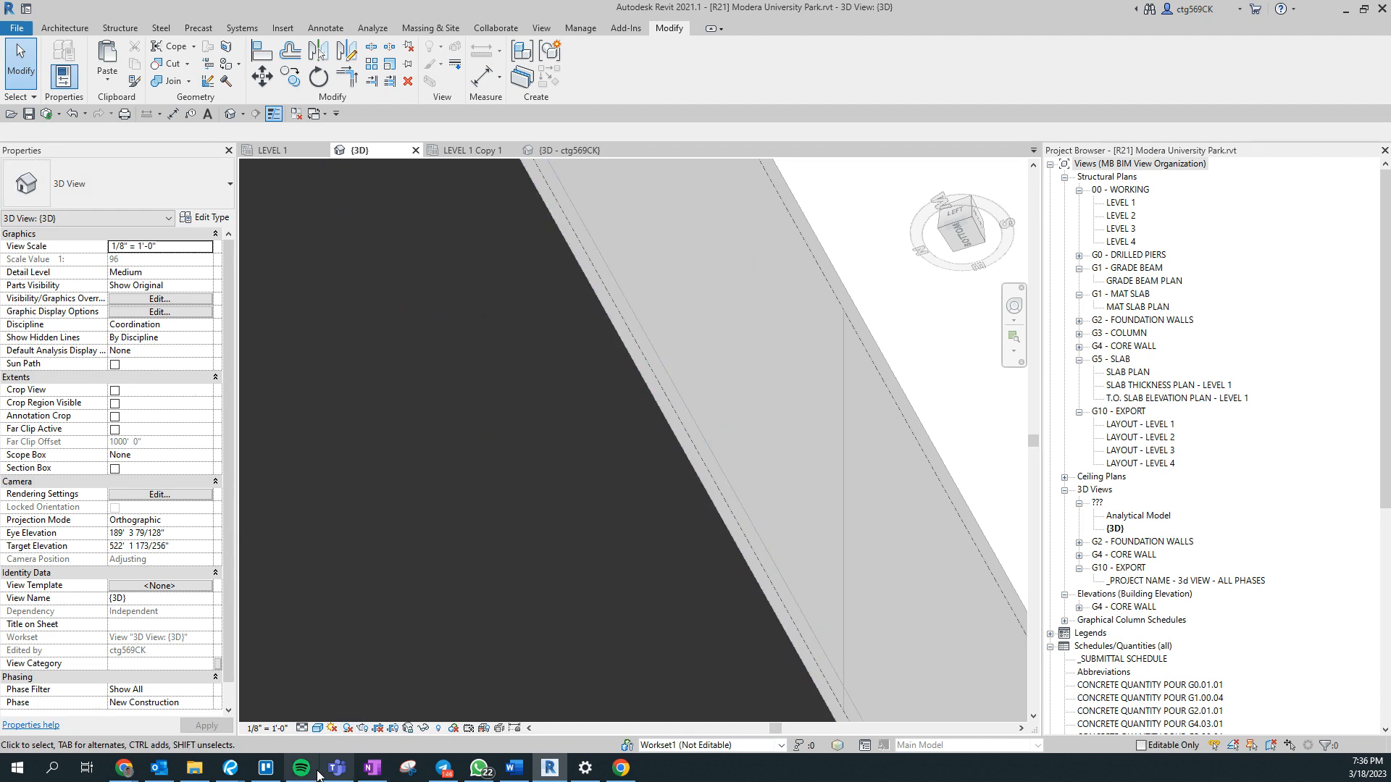
pyautogui.click(318, 728)
pyautogui.click(340, 651)
# - Check the Pour_1 - Element Type of the short 6" Concrete Wall and examine the nearby wireframe footings and walls for missing values
pyautogui.moveTo(833, 391); pyautogui.dragTo(877, 347, button='middle')
pyautogui.click(700, 479)
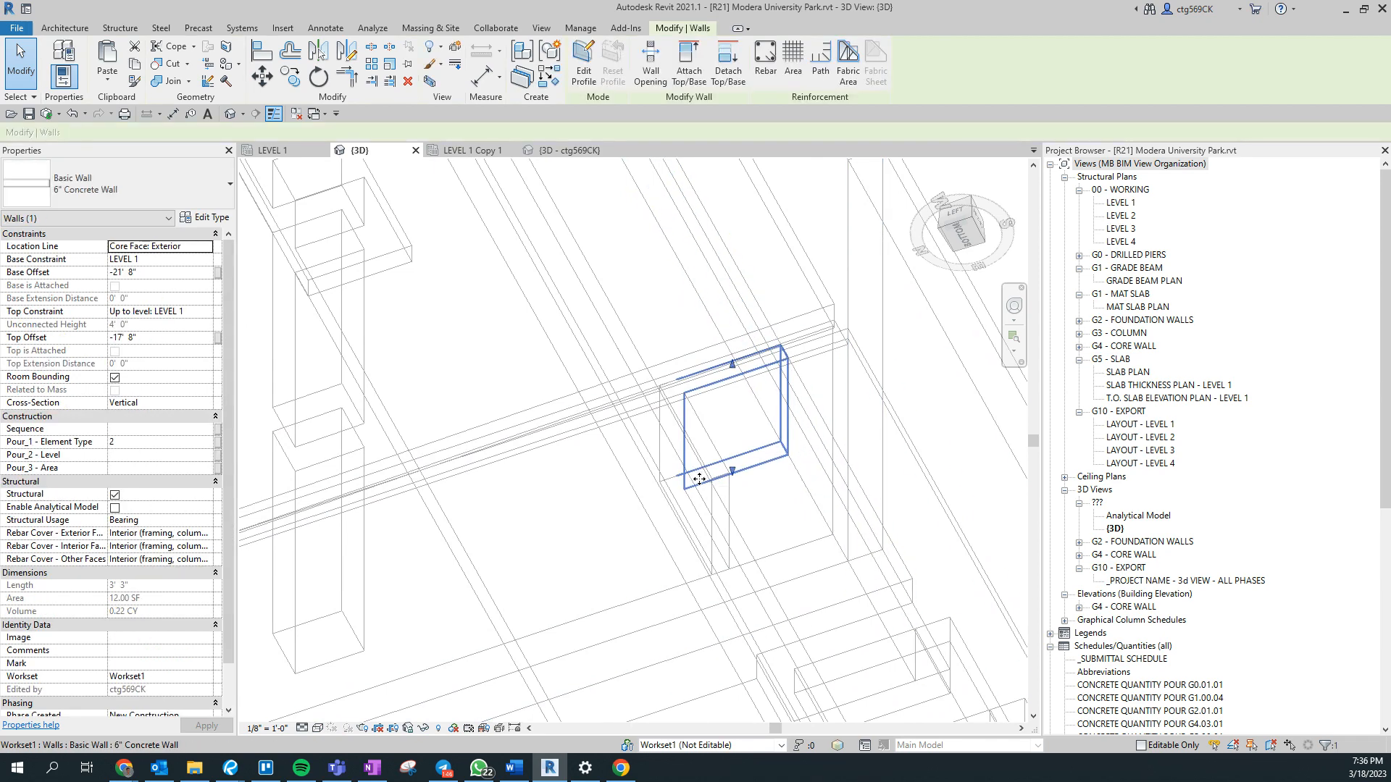
pyautogui.press('Escape')
pyautogui.scroll(-6, 695, 515)
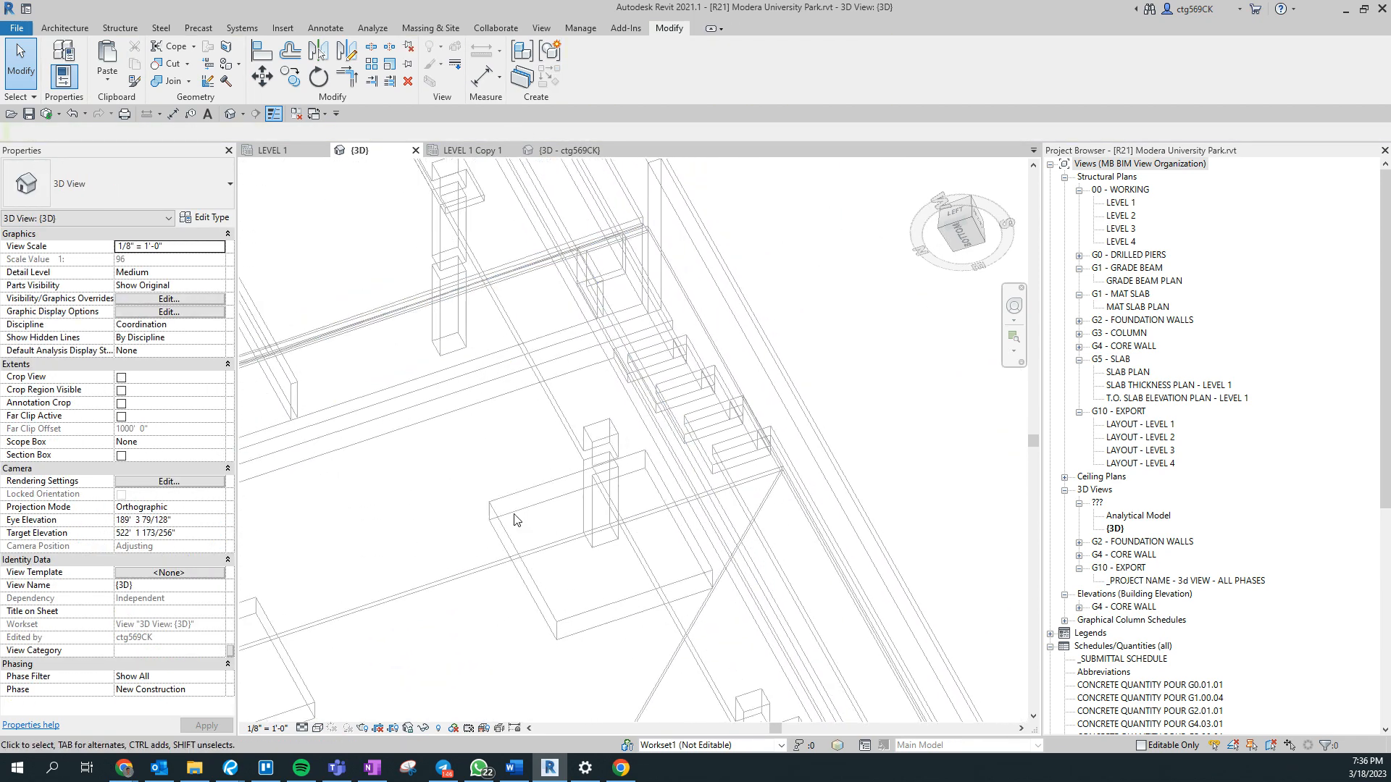
pyautogui.scroll(-1, 556, 494)
pyautogui.moveTo(656, 713); pyautogui.dragTo(664, 608, button='middle')
pyautogui.scroll(3, 694, 232)
pyautogui.scroll(3, 694, 232)
# - Select the three 12" Concrete Walls forming the open-sided enclosure near the footings and set Pour_1 - Element Type to 2
pyautogui.click(758, 405)
pyautogui.scroll(5, 714, 499)
pyautogui.keyDown('ctrl'); pyautogui.click(716, 507); pyautogui.keyUp('ctrl')
pyautogui.scroll(-1, 652, 512)
pyautogui.keyDown('shift'); pyautogui.moveTo(652, 512); pyautogui.dragTo(656, 338, button='middle'); pyautogui.keyUp('shift')
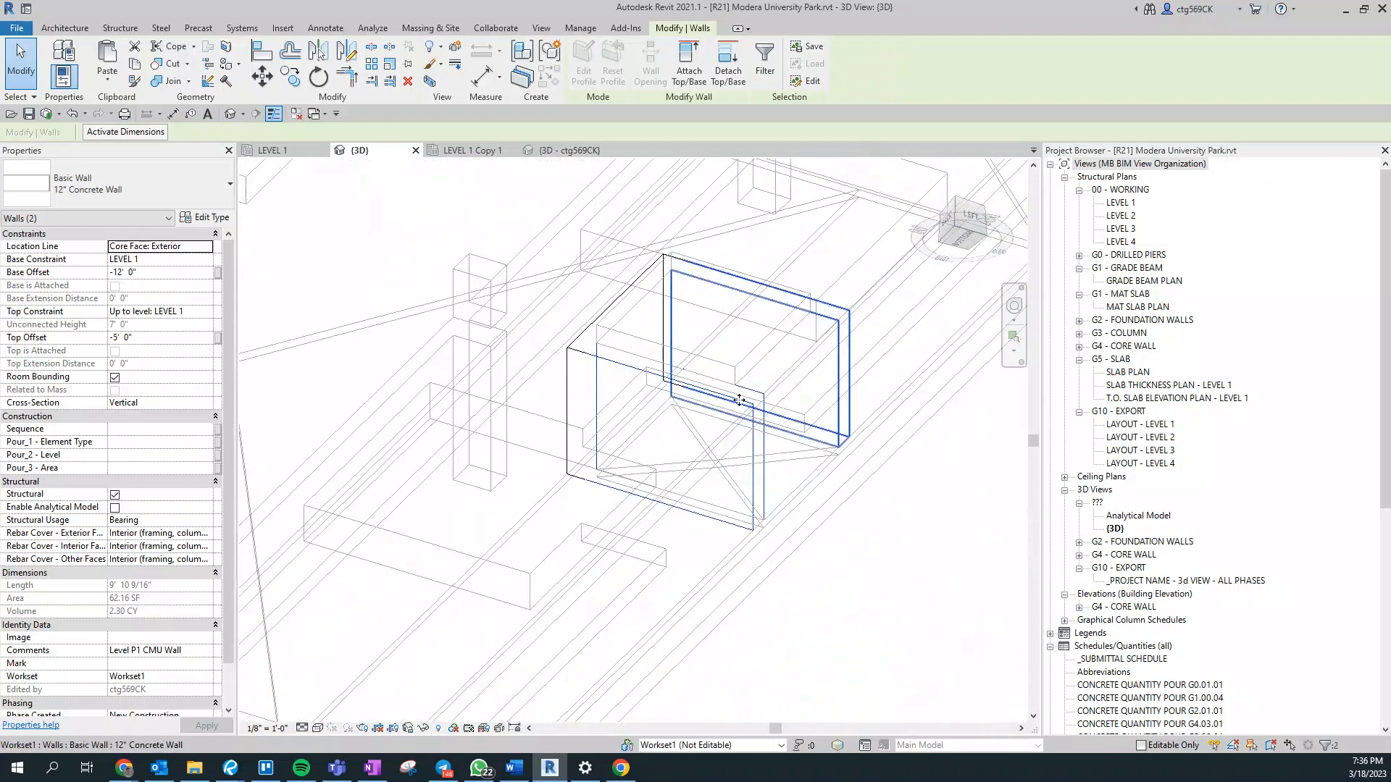
pyautogui.press('Tab')
pyautogui.keyDown('ctrl'); pyautogui.click(661, 339); pyautogui.keyUp('ctrl')
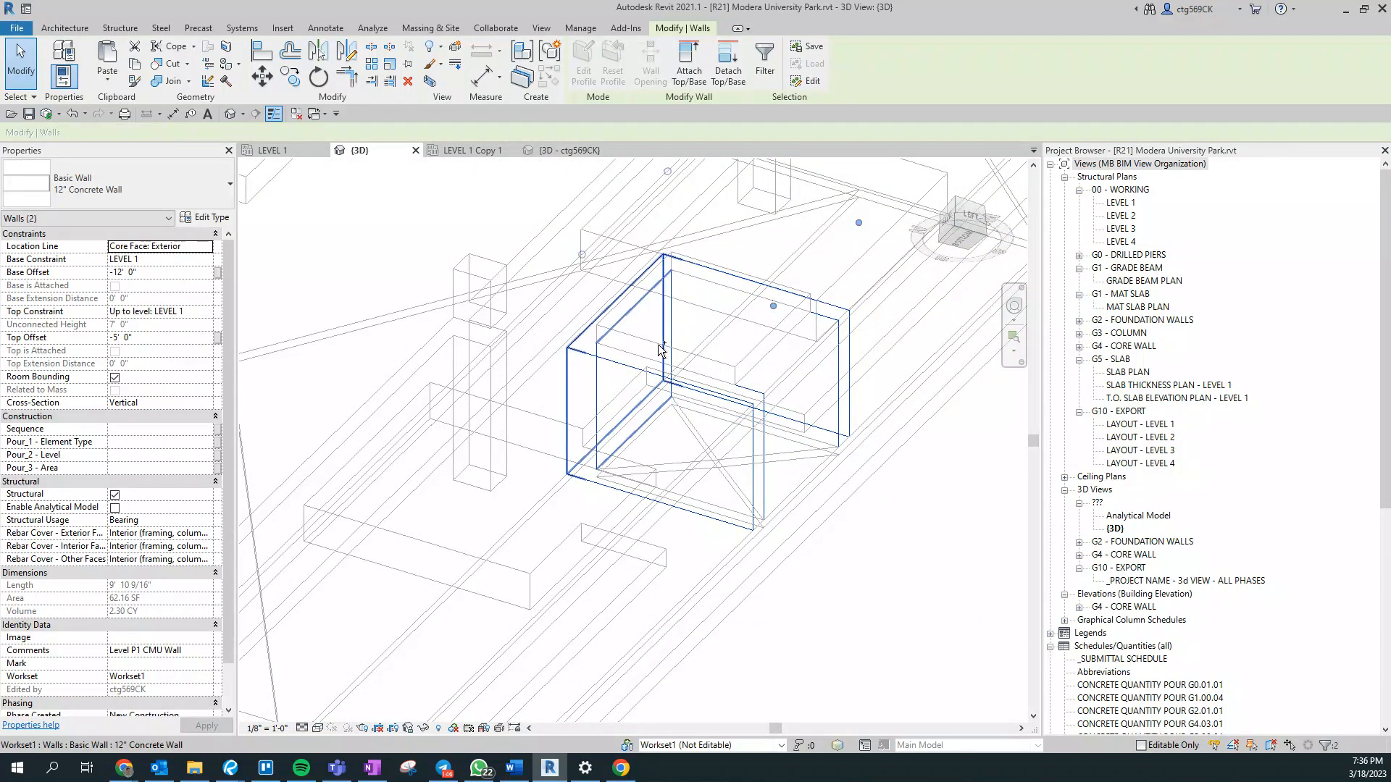
pyautogui.click(146, 442)
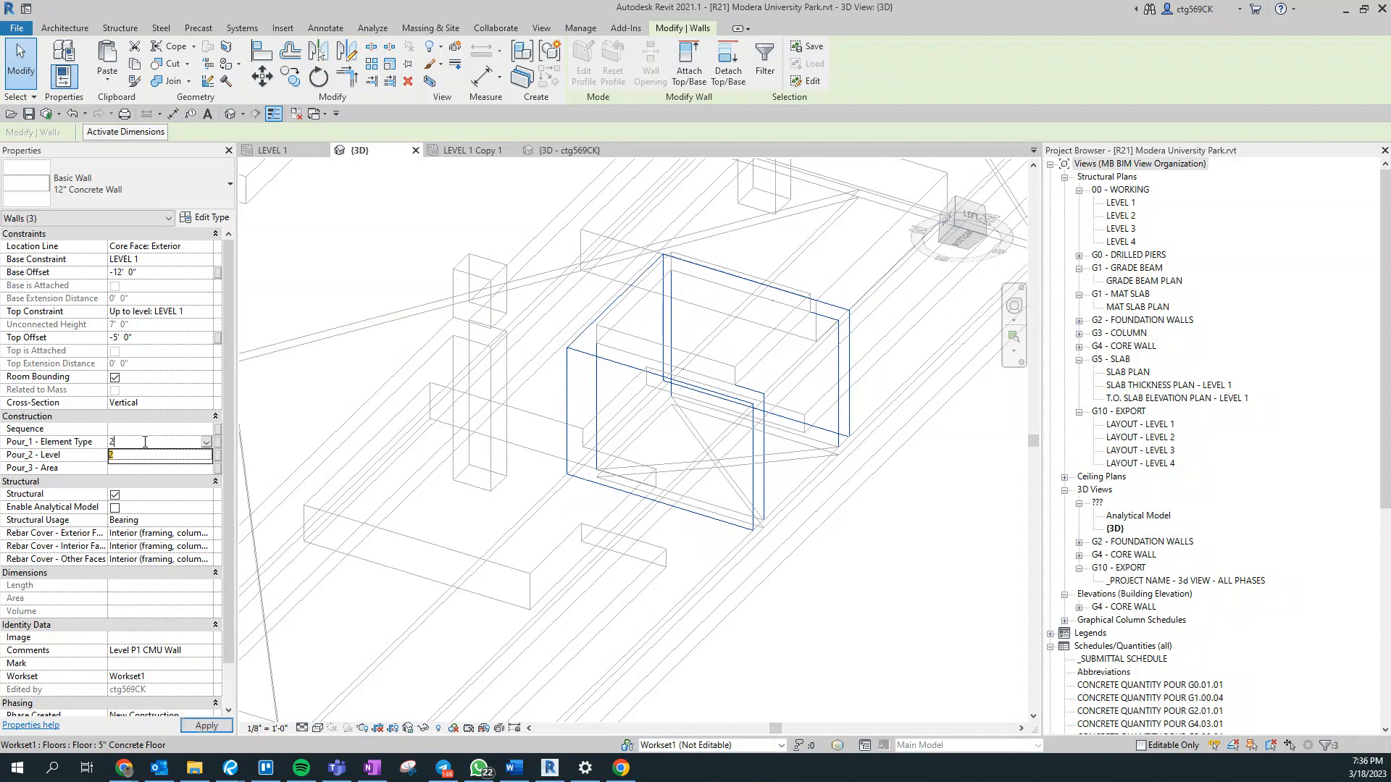
pyautogui.click(849, 540)
pyautogui.scroll(-3, 911, 595)
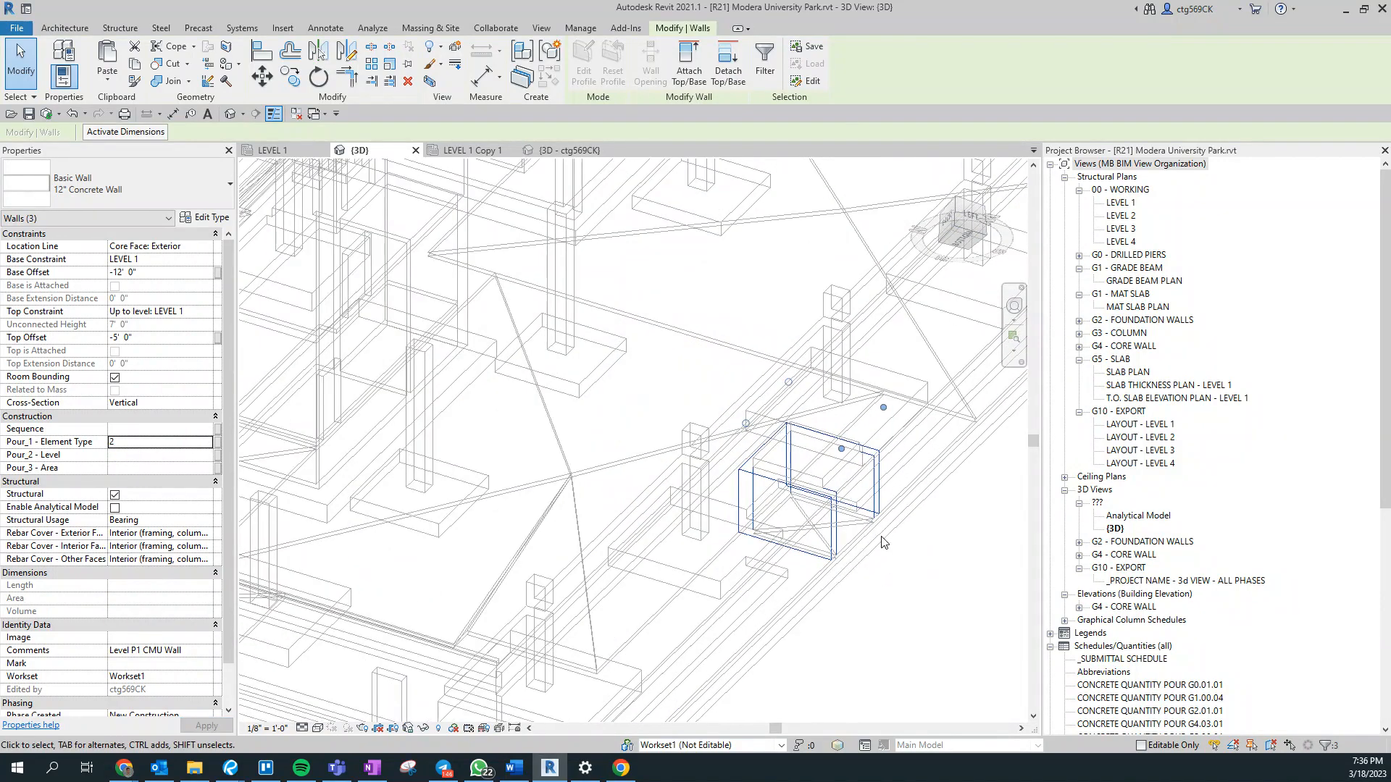
# - Turn off halftone for all seven Pour_1 - Element Type filters in the 3D view's visibility/graphic overrides
pyautogui.press('v')
pyautogui.press('g')
pyautogui.click(721, 45)
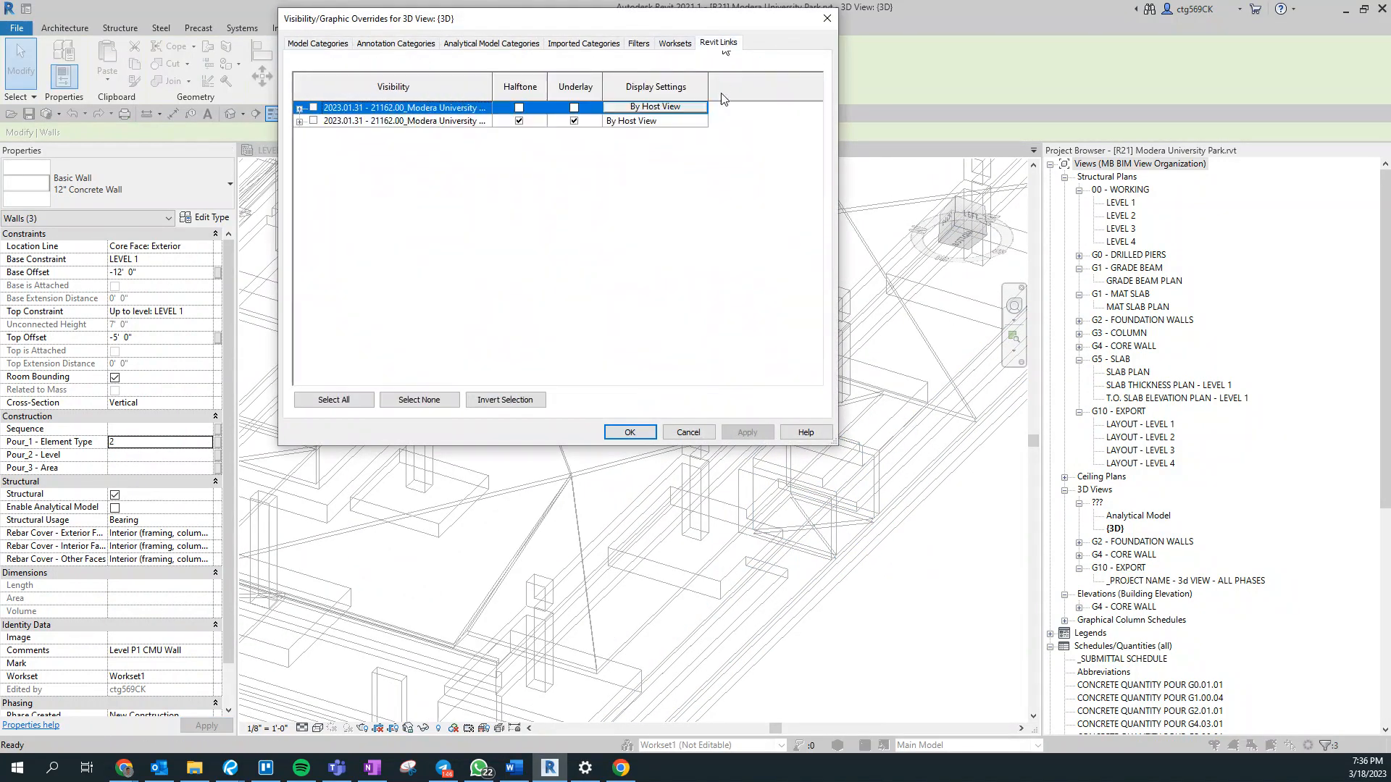
pyautogui.click(638, 43)
pyautogui.click(786, 108)
pyautogui.click(783, 122)
pyautogui.click(782, 134)
pyautogui.click(782, 121)
pyautogui.click(783, 147)
pyautogui.click(782, 161)
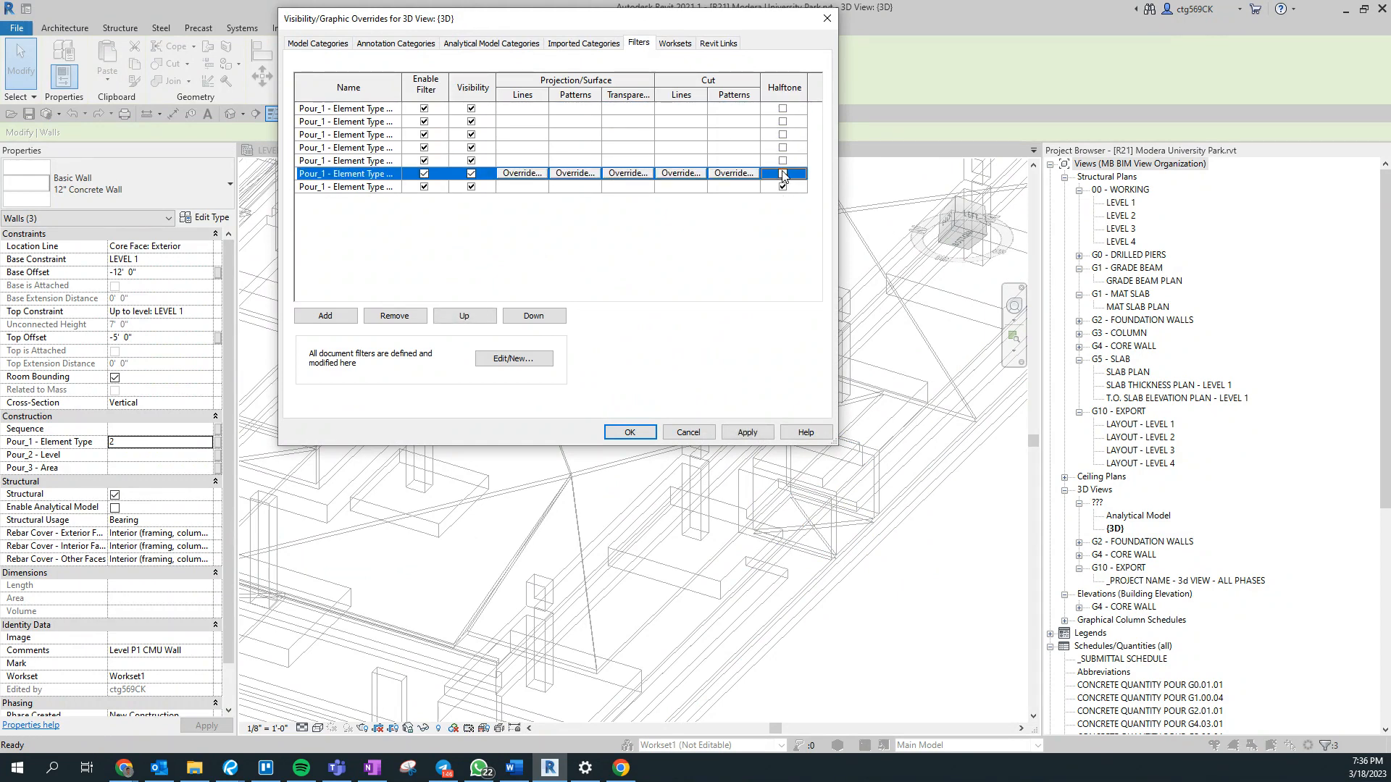
pyautogui.click(783, 174)
pyautogui.click(783, 187)
# - Turn off visibility for all seven Pour_1 - Element Type filters and apply the overrides
pyautogui.click(471, 187)
pyautogui.click(470, 174)
pyautogui.click(471, 161)
pyautogui.click(471, 148)
pyautogui.click(471, 135)
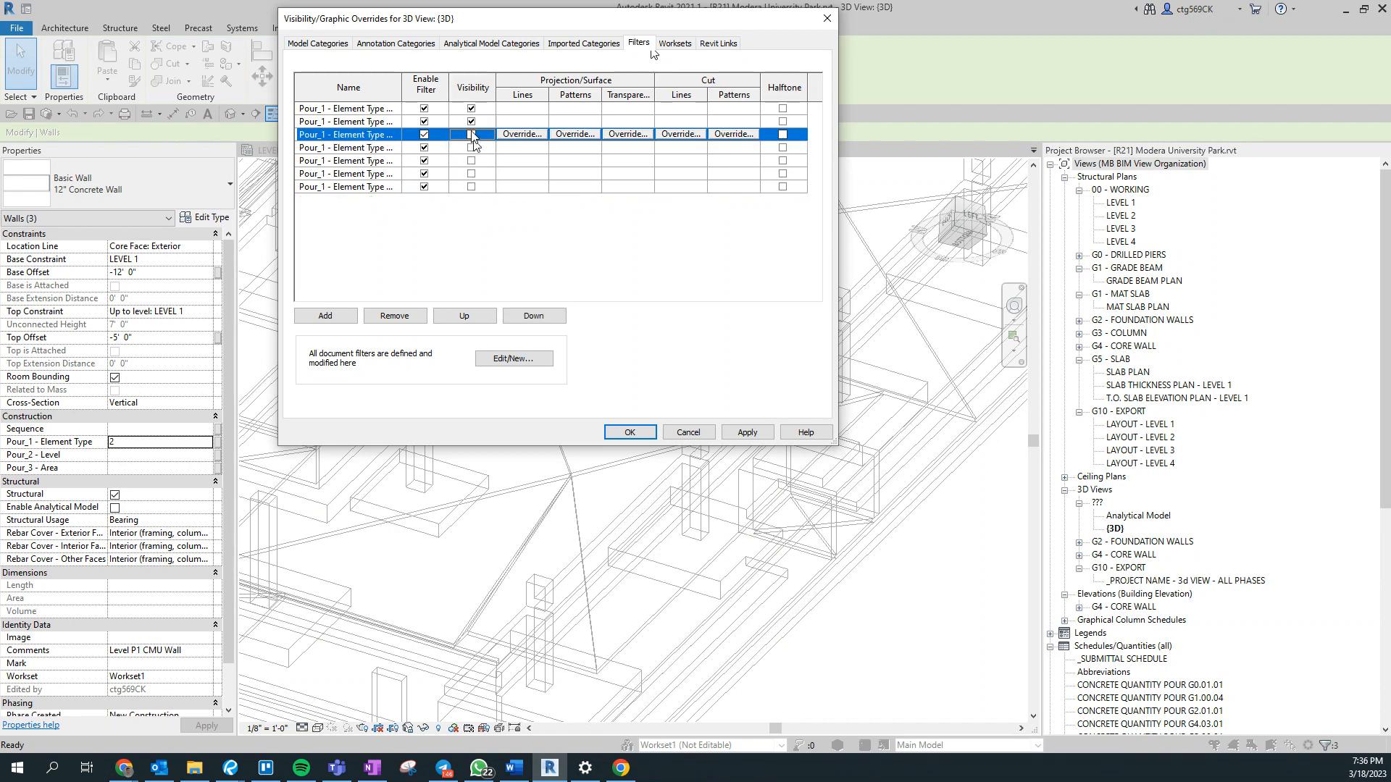
pyautogui.click(471, 108)
pyautogui.click(471, 122)
pyautogui.click(630, 432)
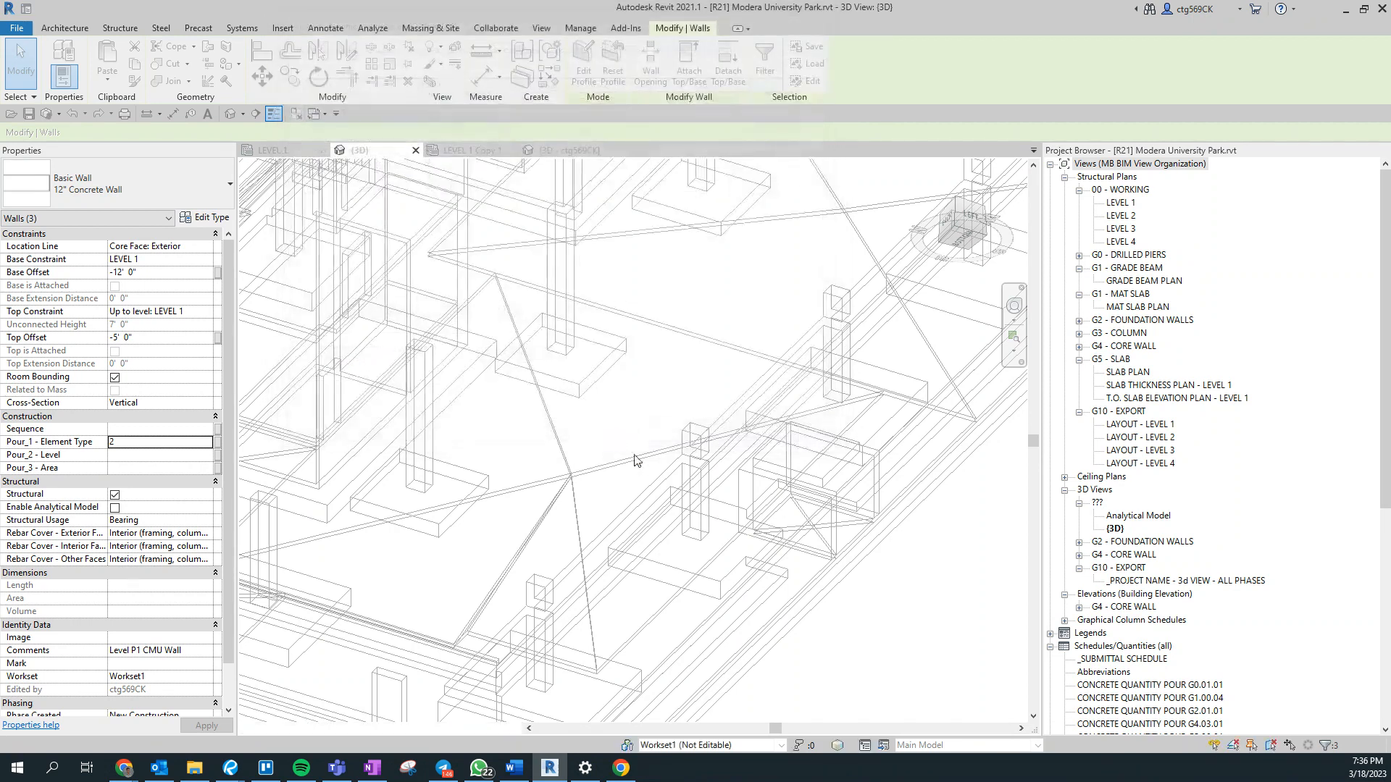
# - Examine the 3D view for elements still lacking an element type, checking the shaft openings and the rectangular wall opening
pyautogui.keyDown('shift'); pyautogui.moveTo(724, 413); pyautogui.dragTo(683, 702, button='middle'); pyautogui.keyUp('shift')
pyautogui.keyDown('shift'); pyautogui.moveTo(689, 566); pyautogui.dragTo(694, 595, button='middle'); pyautogui.keyUp('shift')
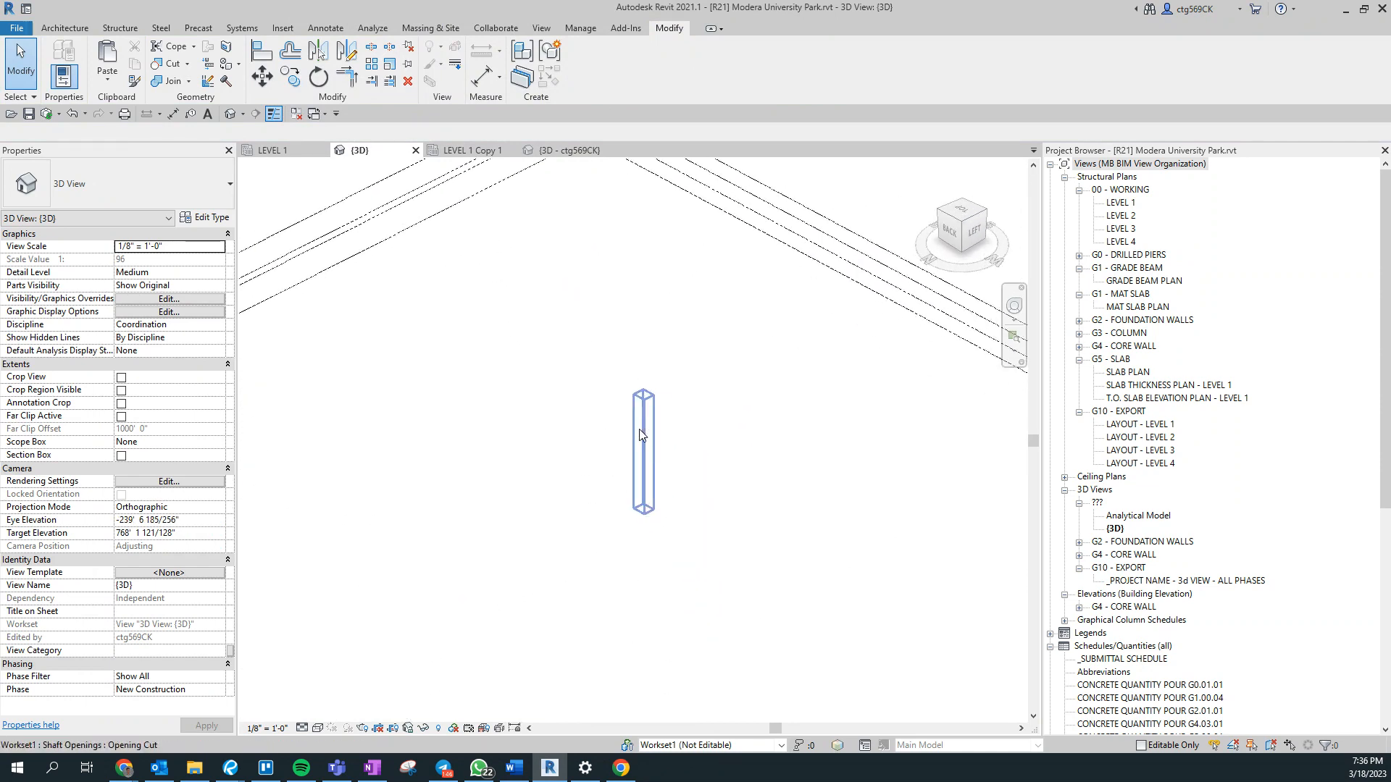
pyautogui.scroll(-3, 639, 429)
pyautogui.moveTo(572, 438); pyautogui.dragTo(596, 305)
pyautogui.scroll(3, 551, 481)
pyautogui.click(612, 389)
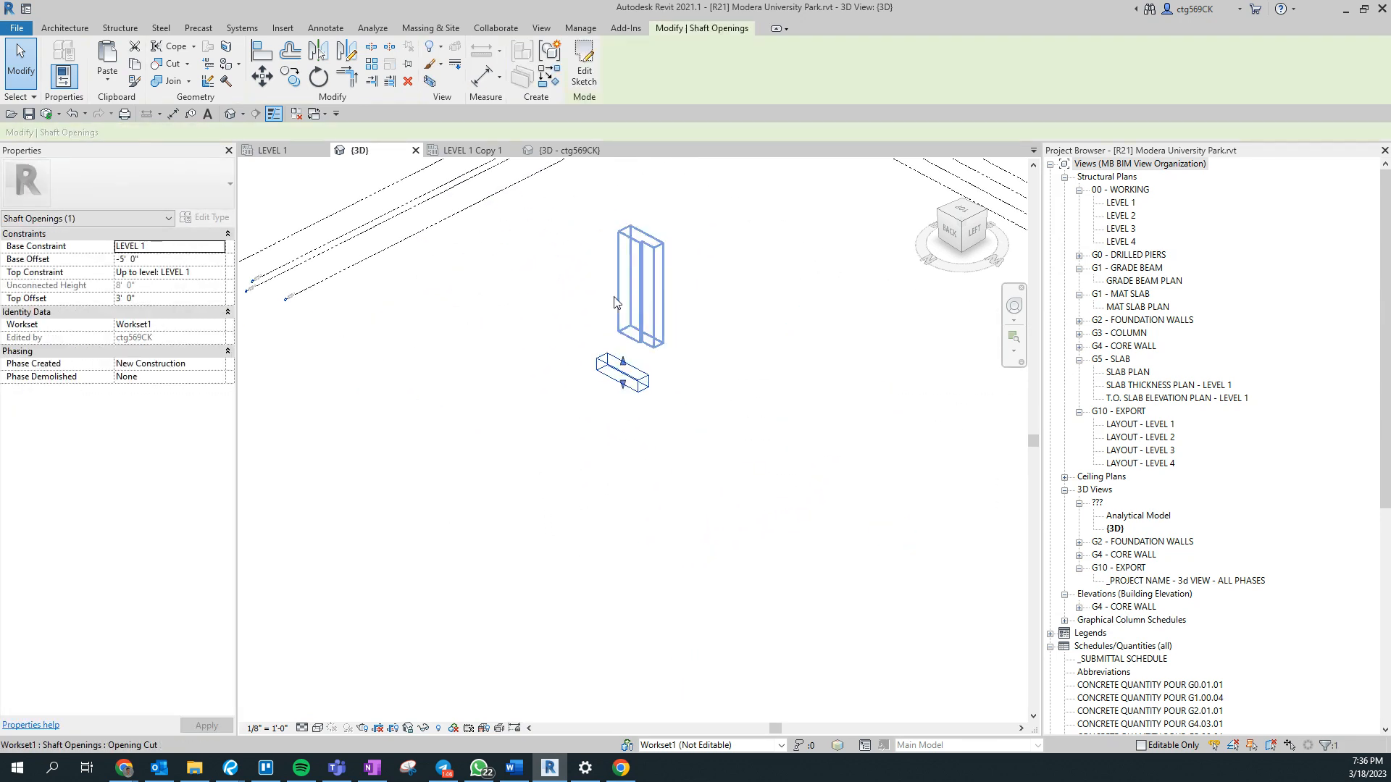
pyautogui.click(649, 302)
pyautogui.moveTo(602, 243); pyautogui.dragTo(560, 349)
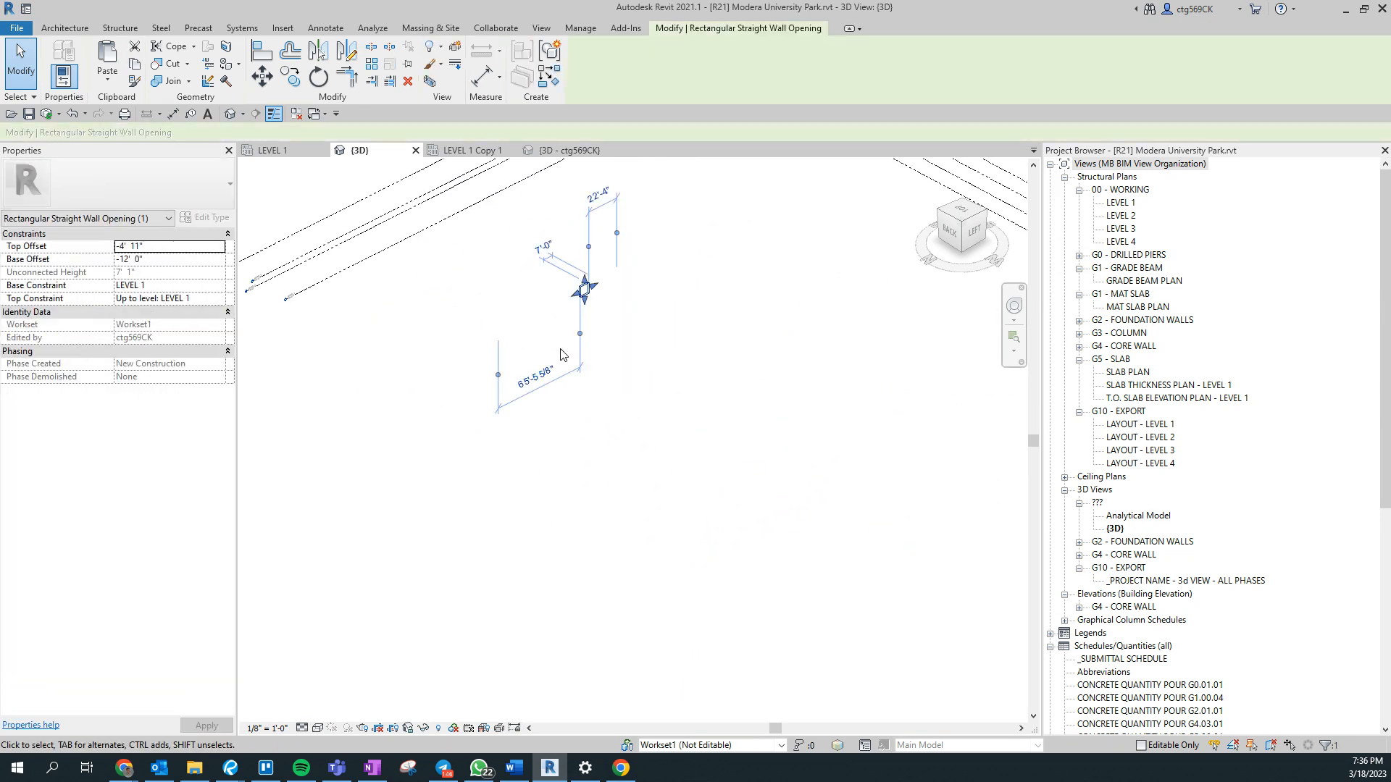
pyautogui.click(560, 349)
pyautogui.scroll(-6, 555, 397)
pyautogui.moveTo(342, 514); pyautogui.dragTo(856, 360)
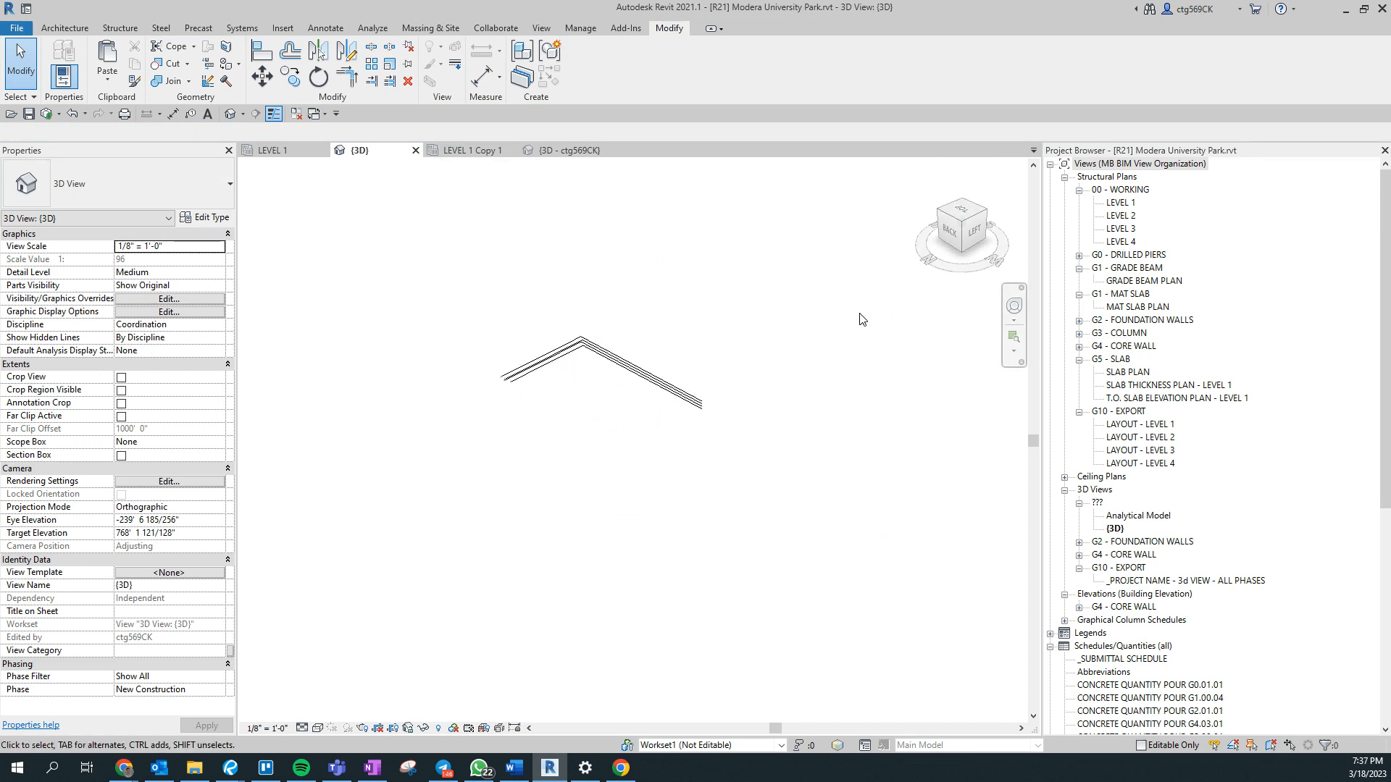